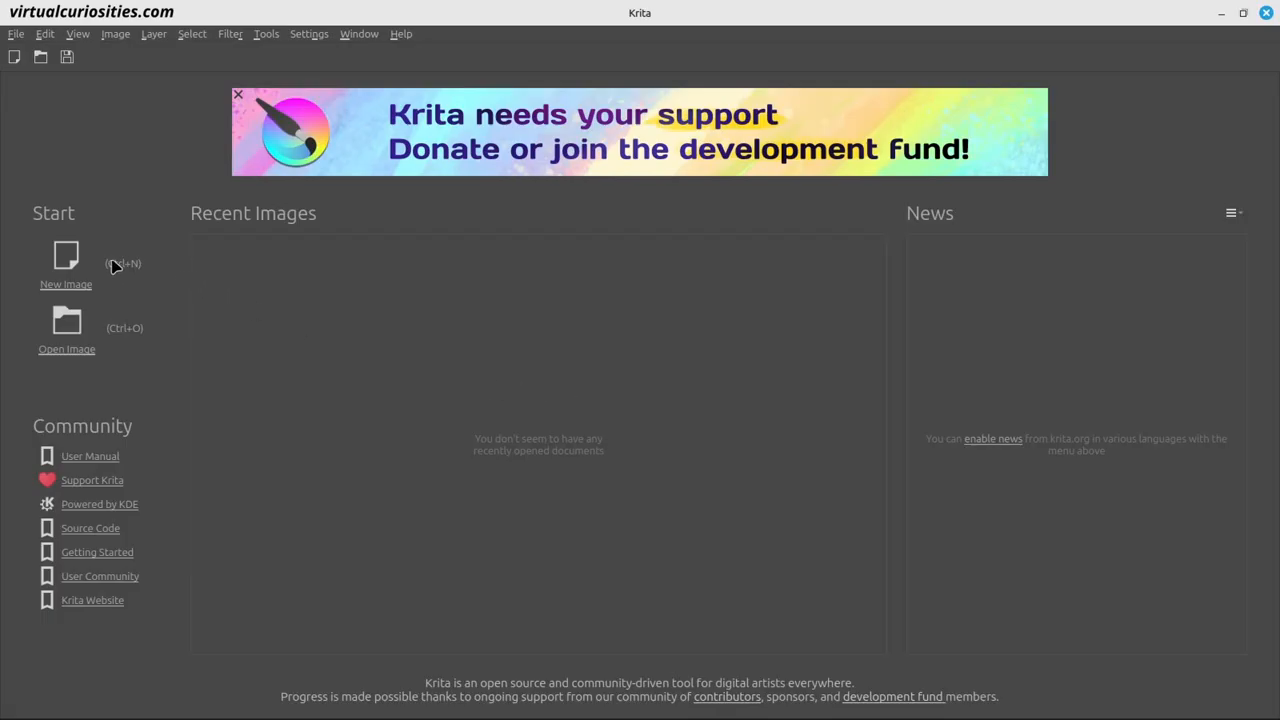
Create a new 1000 by 1000 px RGB/Alpha document with two layers and a white raster background
click(67, 261)
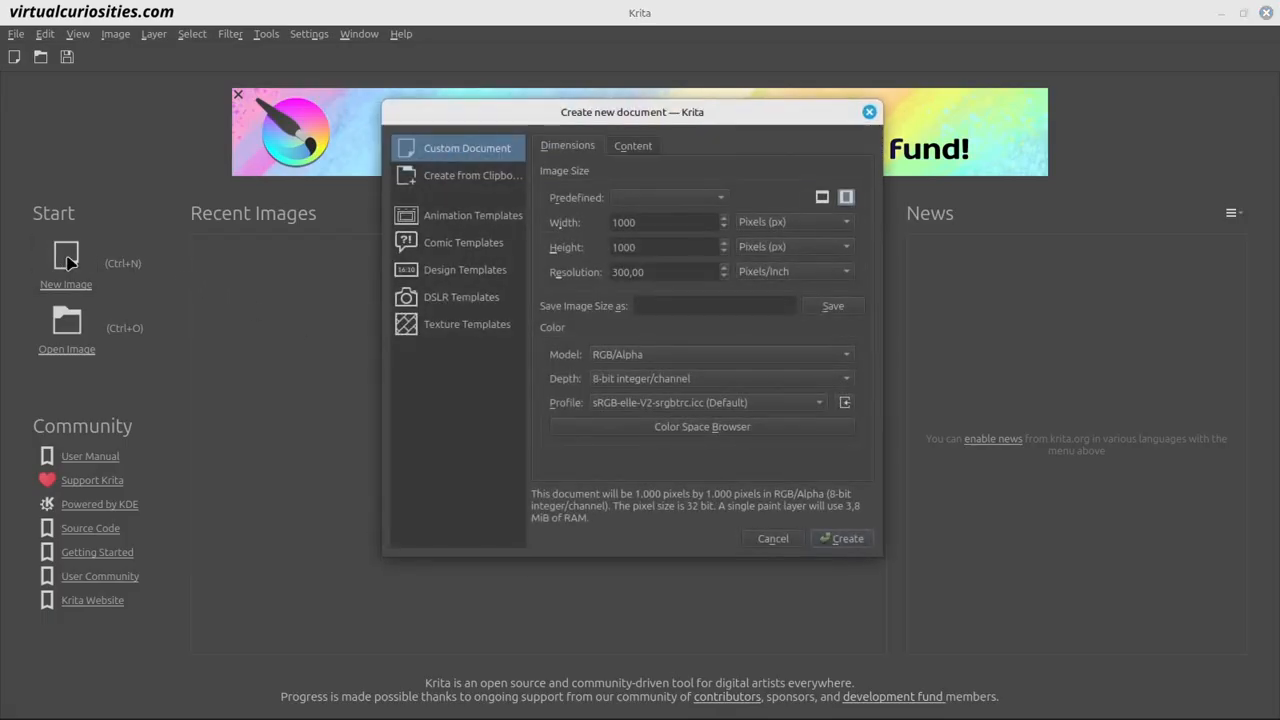
click(630, 146)
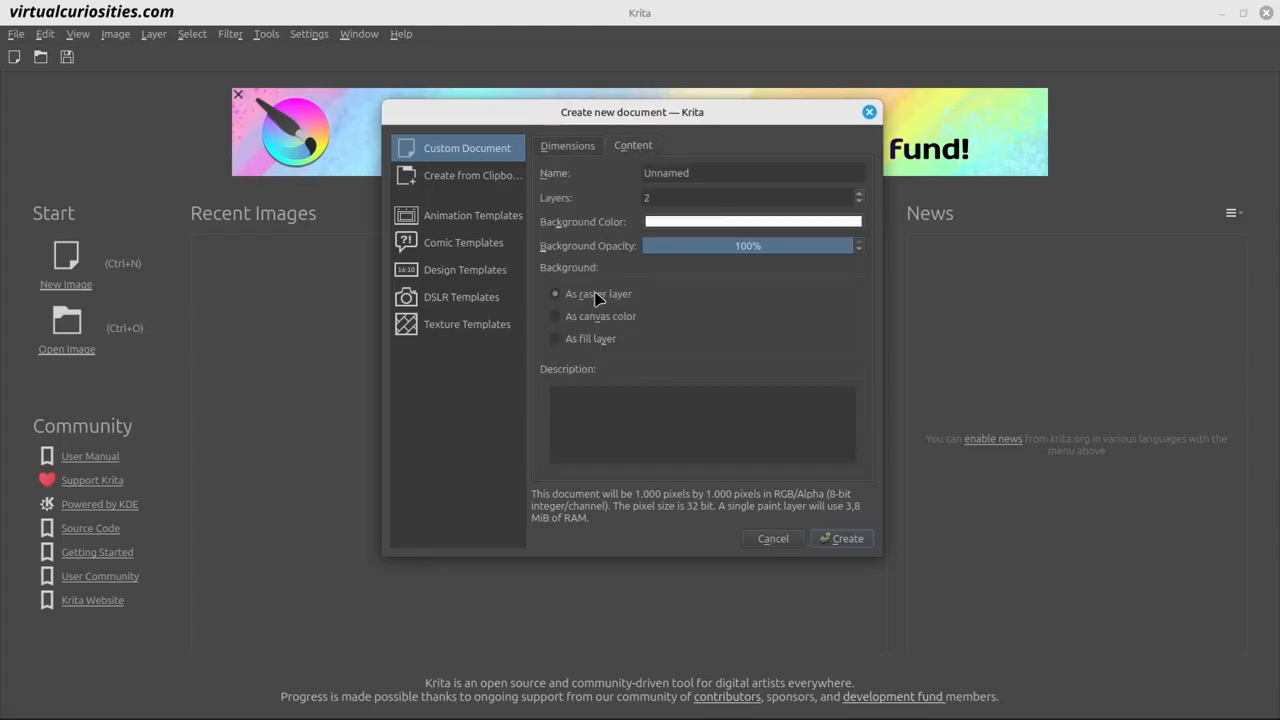
click(846, 538)
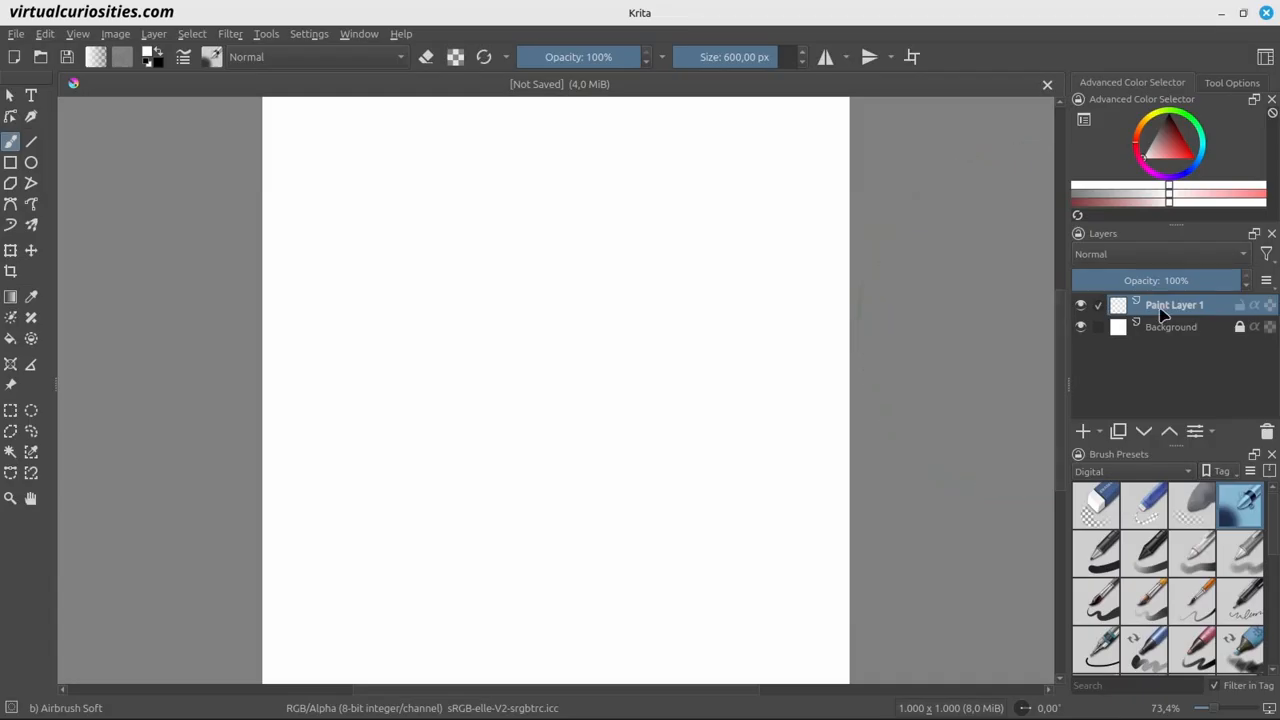
Paint a soft red spot on Paint Layer 1 with the Airbrush Soft brush at 159.17 px
mouse_move(1162, 314)
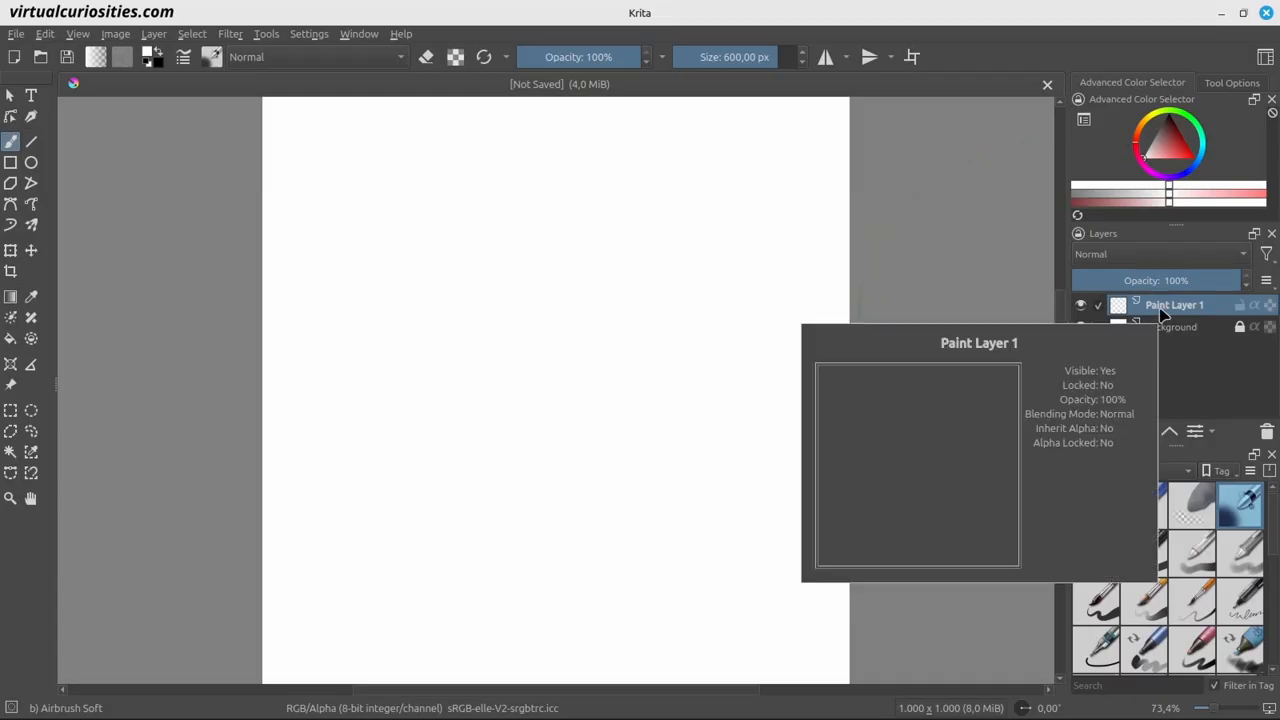
mouse_move(1163, 336)
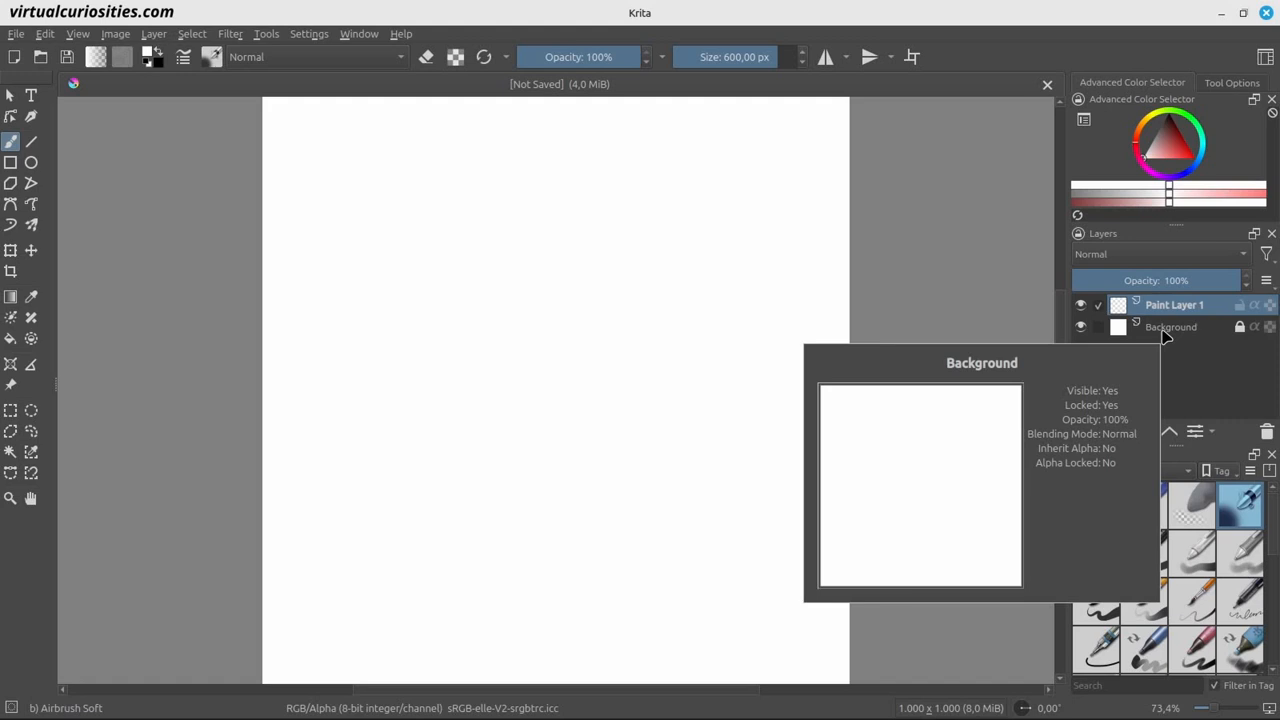
click(1194, 158)
click(740, 57)
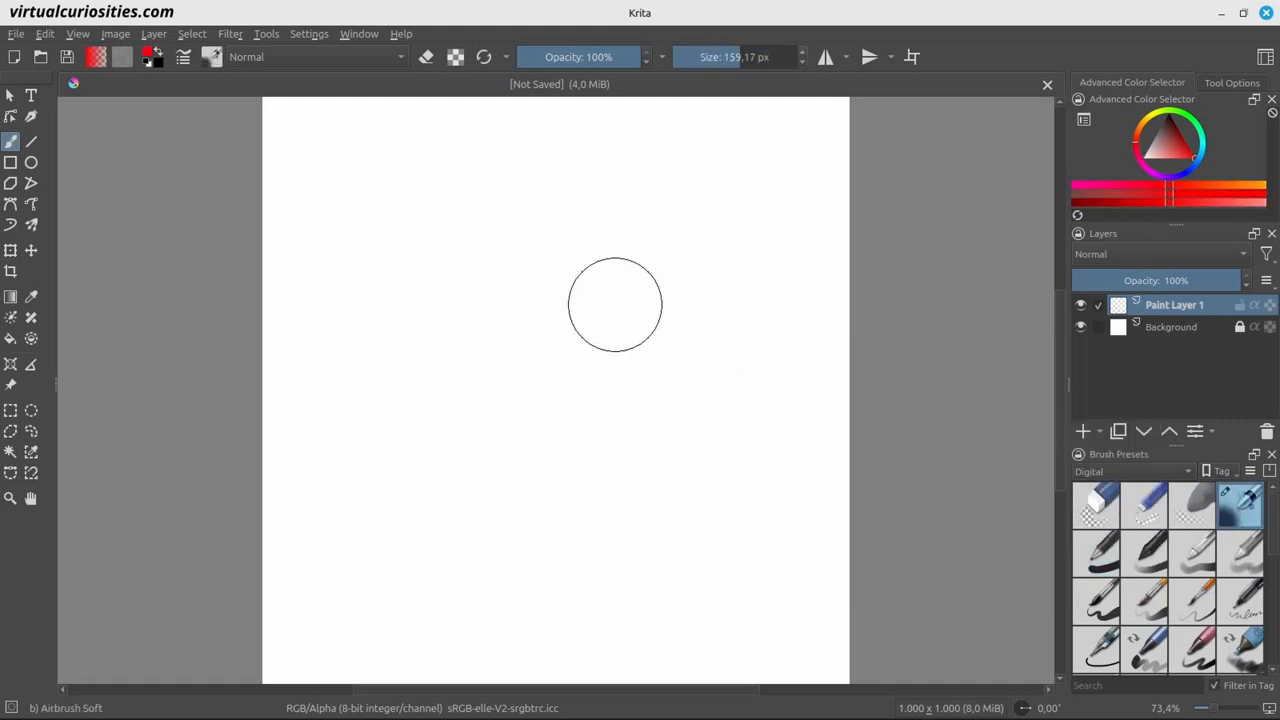
mouse_move(615, 304)
mouse_down()
mouse_move(555, 334)
mouse_move(606, 306)
mouse_up()
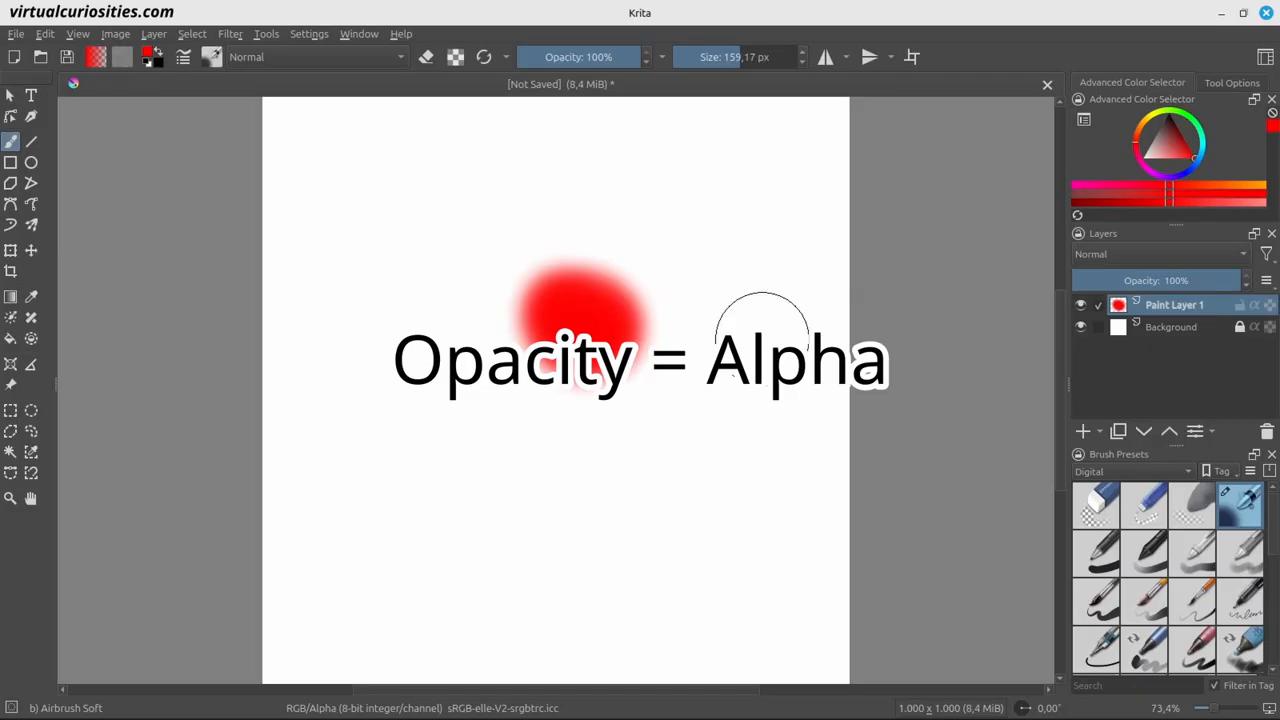
Hide the Background layer, set the brush size to 14.75 px and examine the red spot's semi-transparent edge
click(1080, 328)
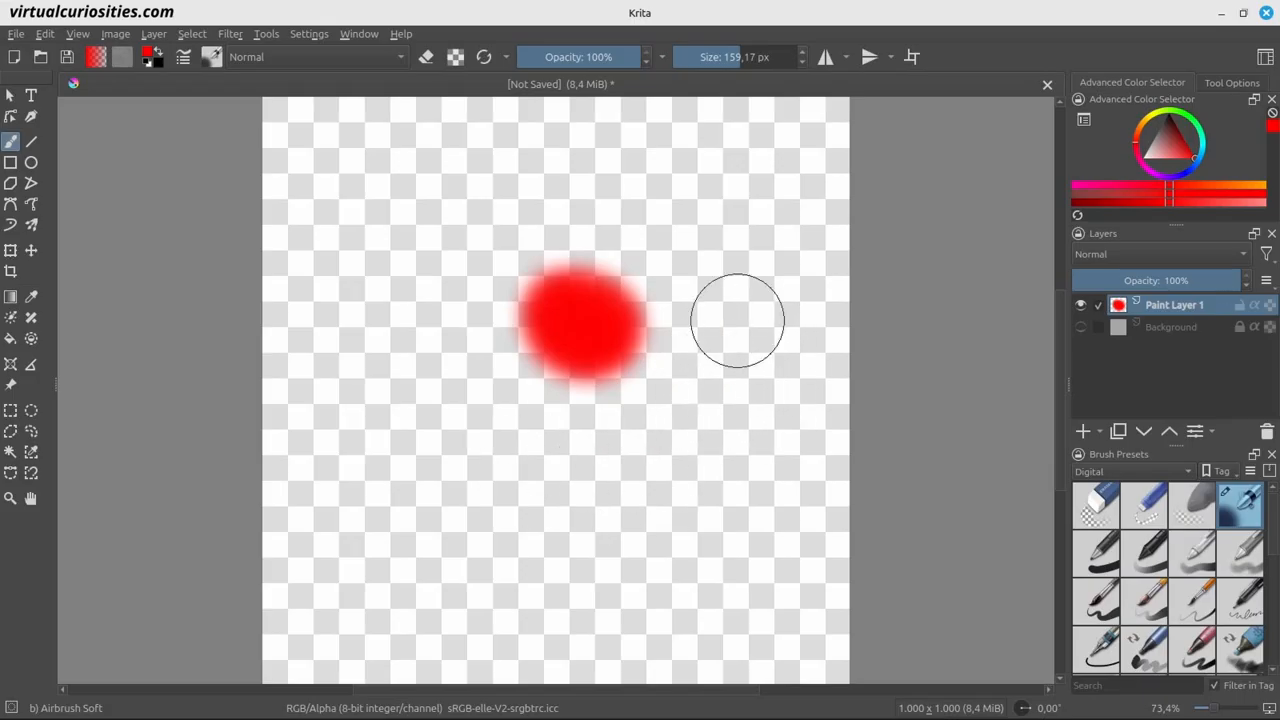
scroll(649, 320, up, 6)
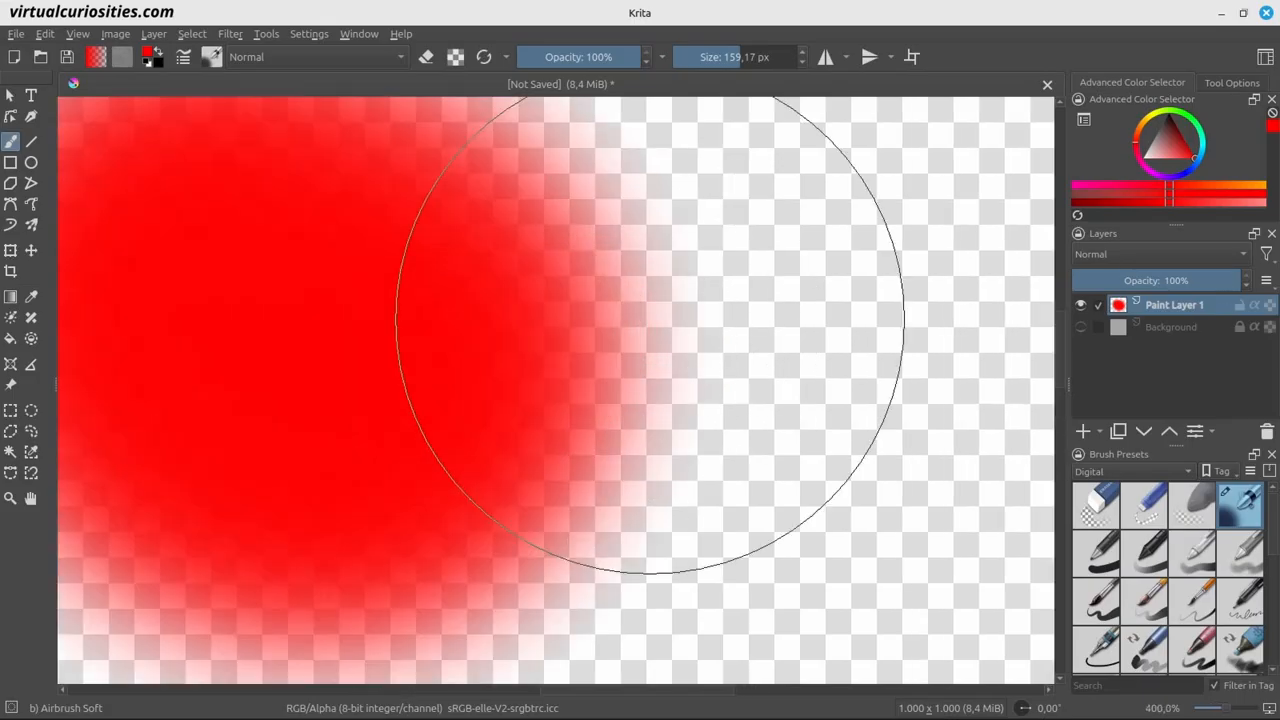
click(702, 57)
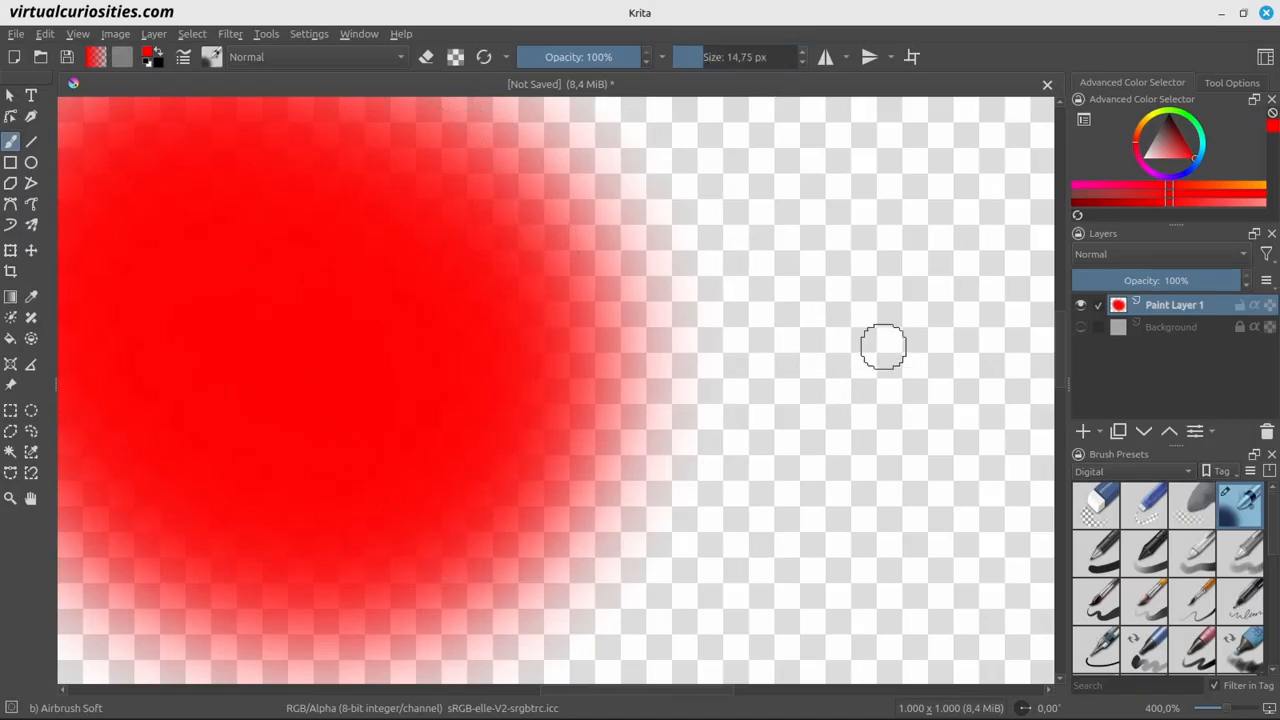
scroll(605, 333, up, 6)
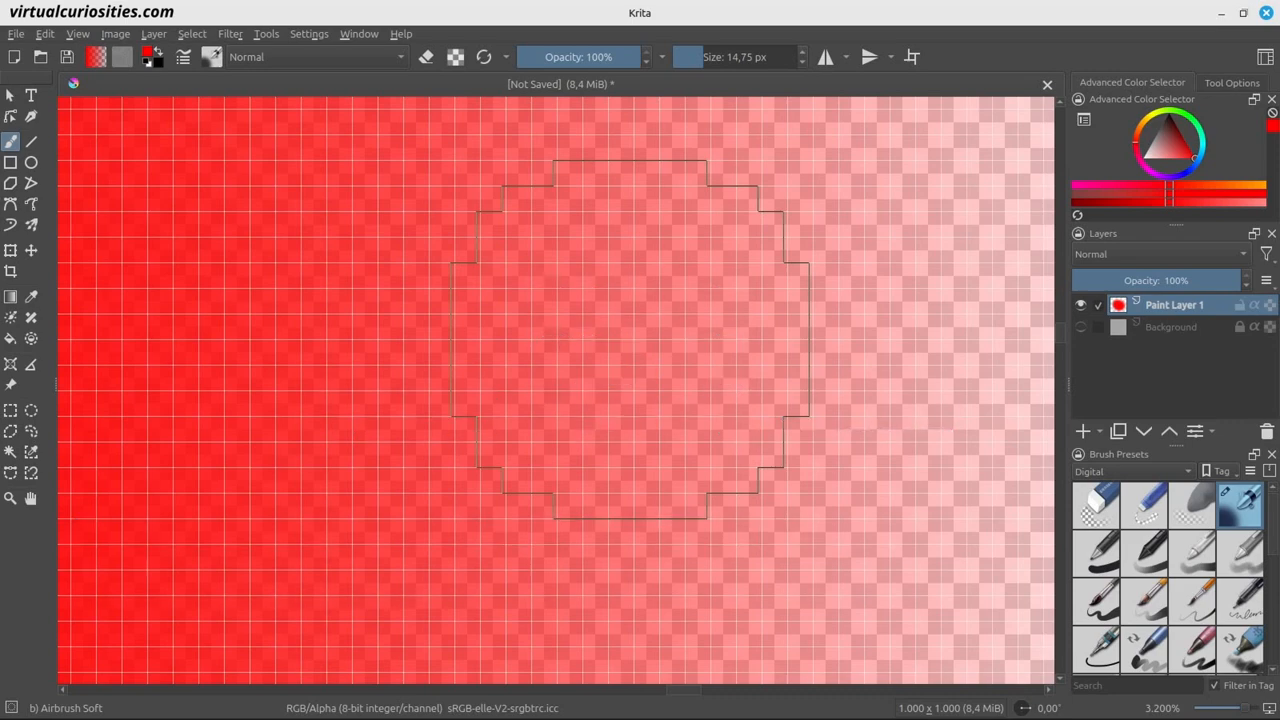
Add a paint layer above the red spot and paint a diagonal green stroke over the spot's edge with a 122.60 px brush
scroll(663, 314, down, 10)
scroll(767, 321, down, 1)
click(1083, 431)
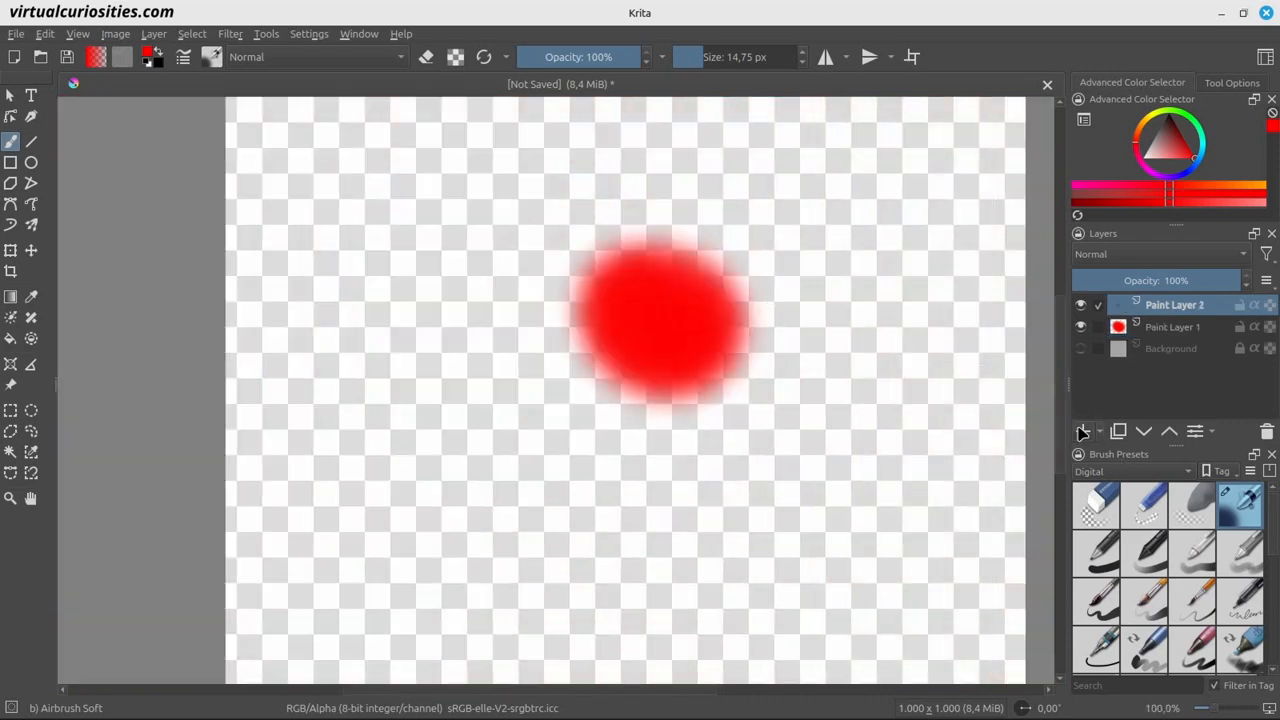
click(1189, 119)
click(722, 62)
drag(722, 62, 752, 60)
drag(768, 232, 670, 432)
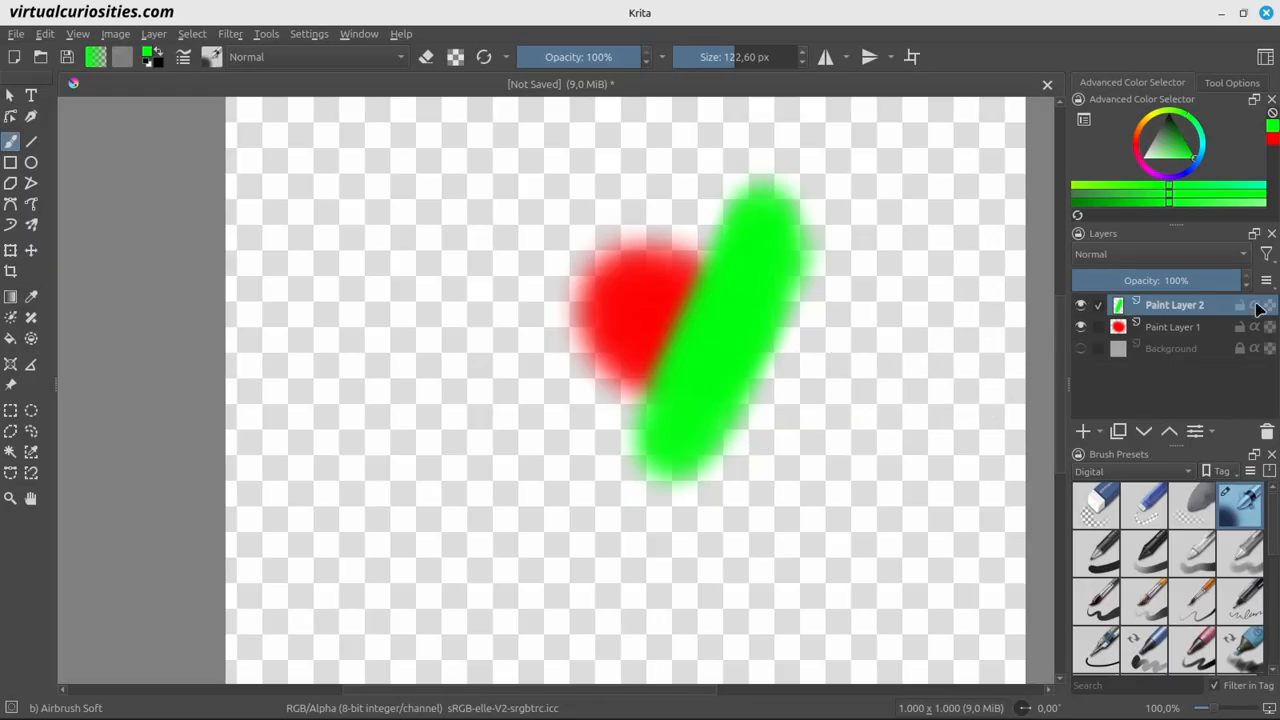
Turn on Inherit Alpha for the green stroke's layer, set the brush size to 24.48 px and examine the clipped edge
mouse_move(1258, 313)
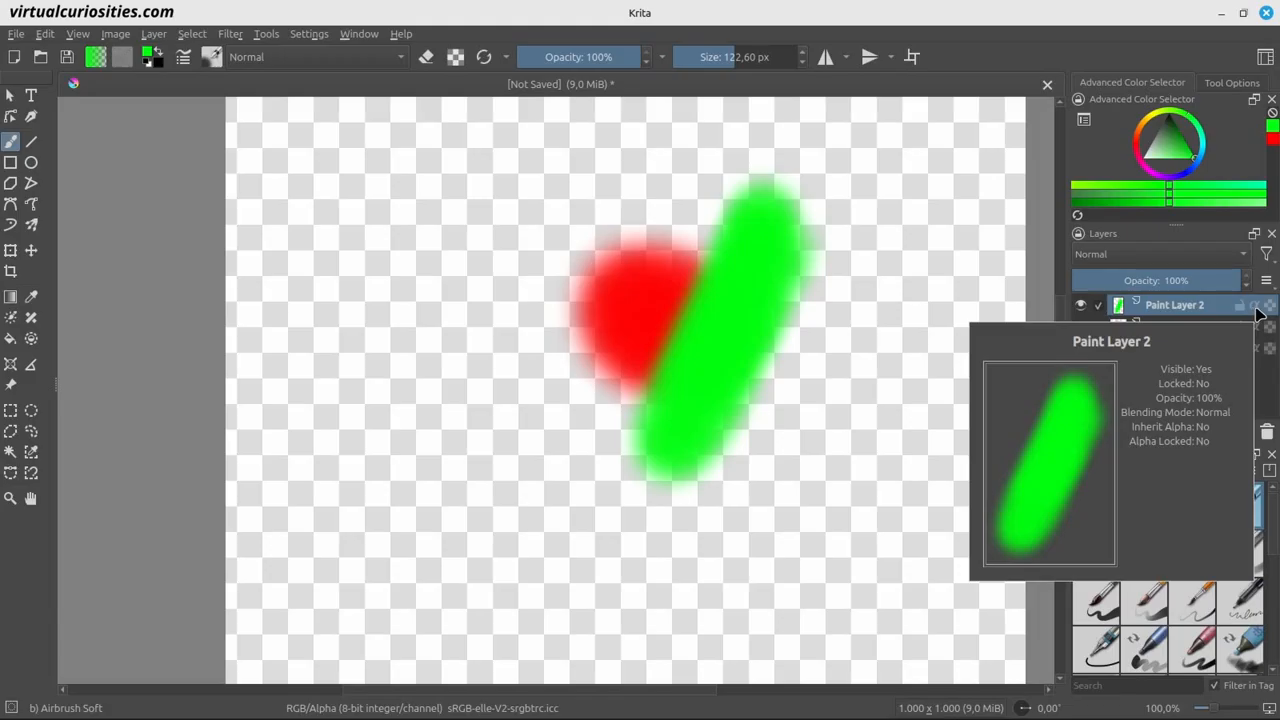
click(1256, 310)
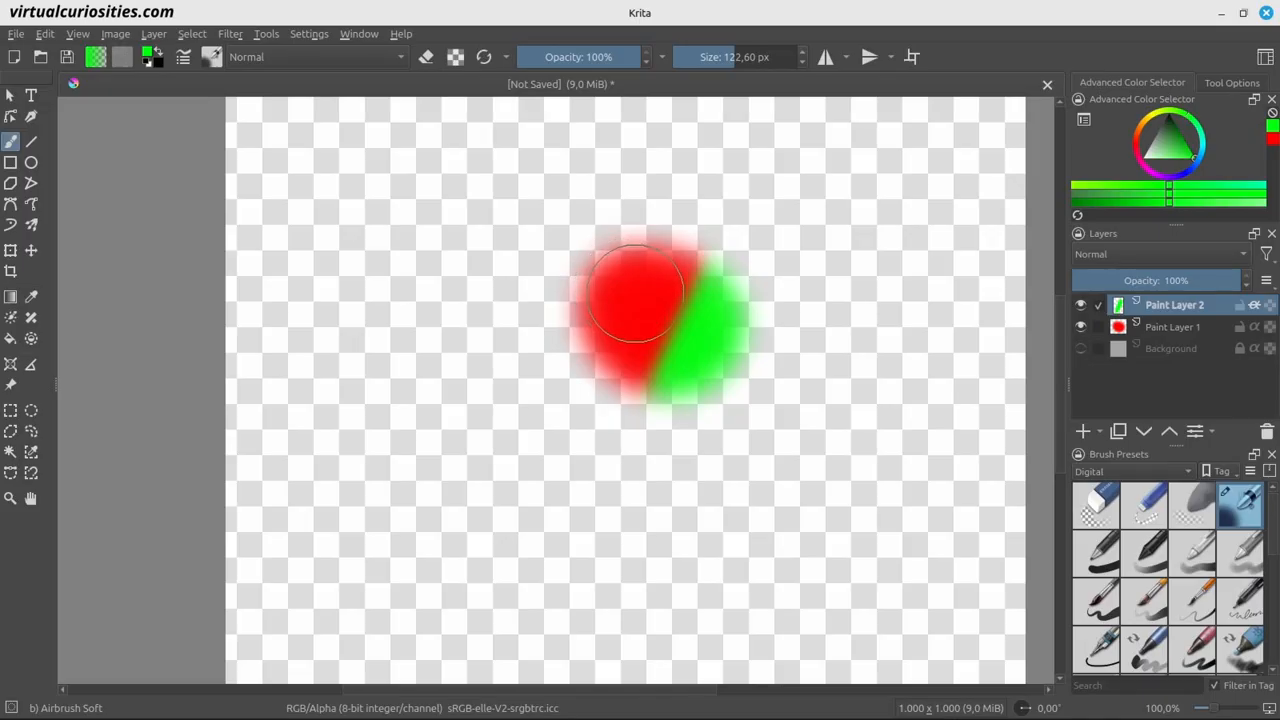
scroll(811, 306, up, 3)
scroll(775, 300, up, 1)
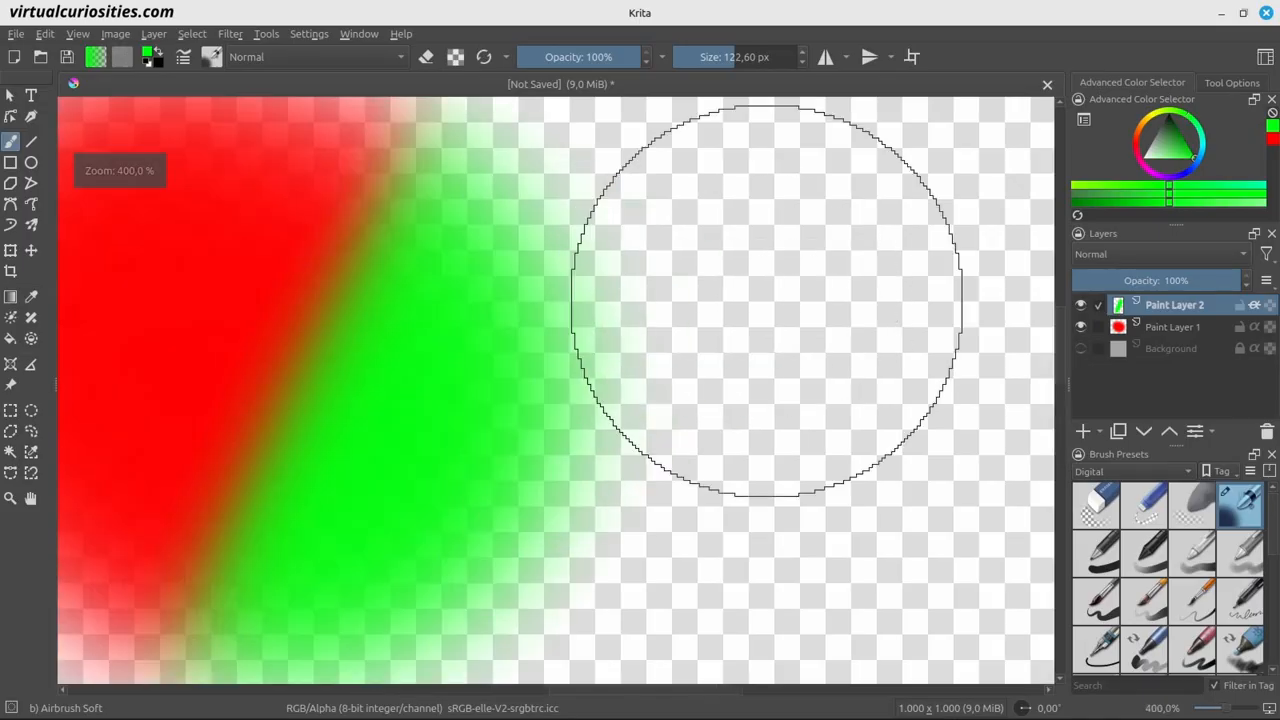
click(710, 57)
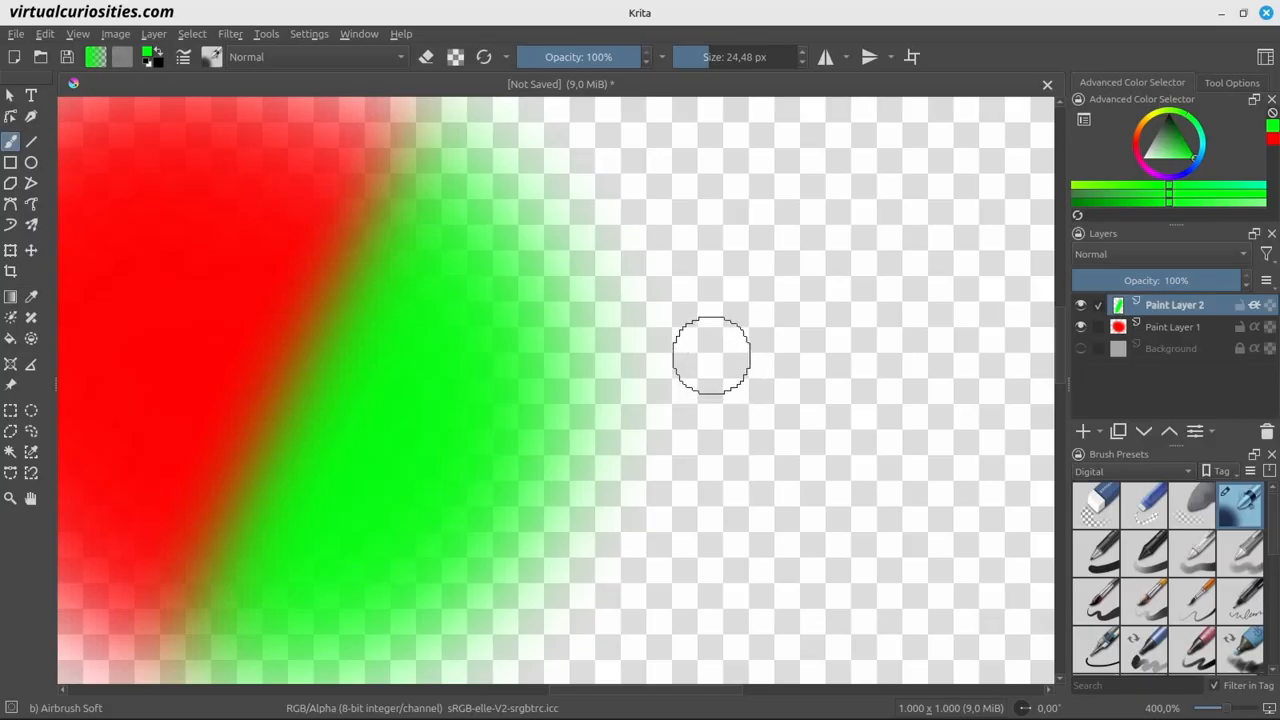
Make the white Background layer visible again beneath the two paint layers
scroll(711, 354, down, 4)
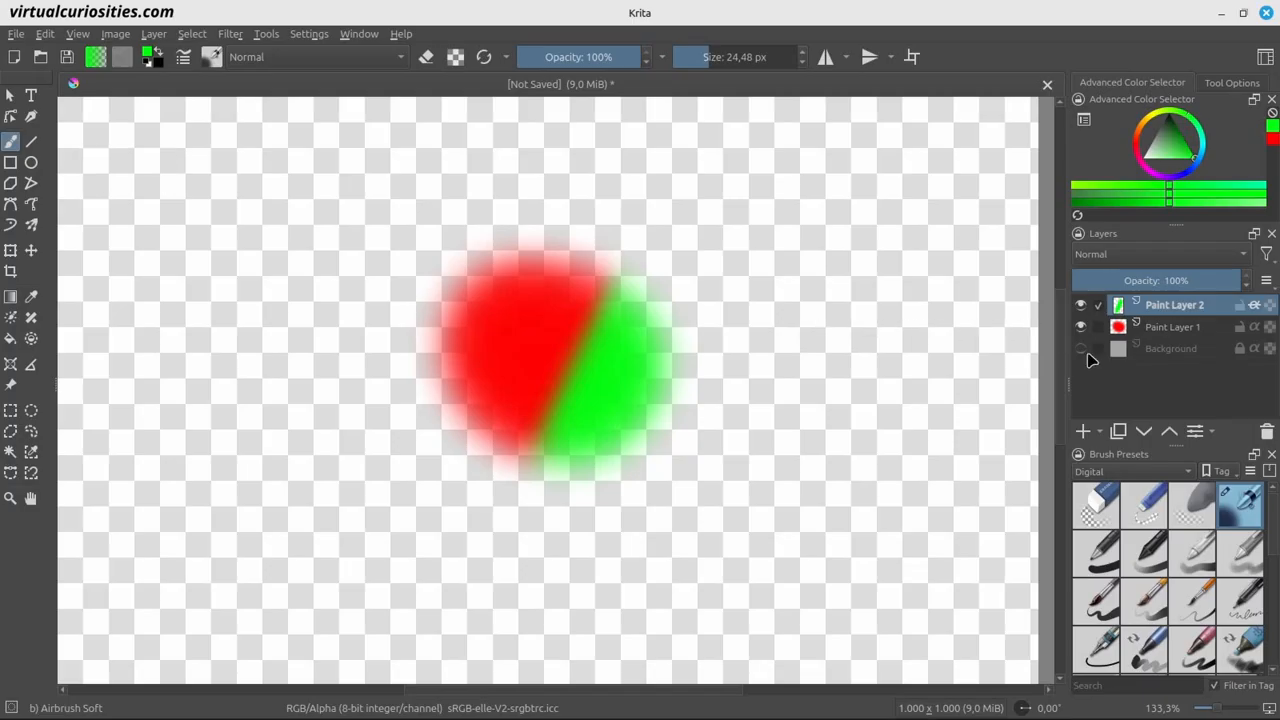
click(1082, 350)
click(1080, 349)
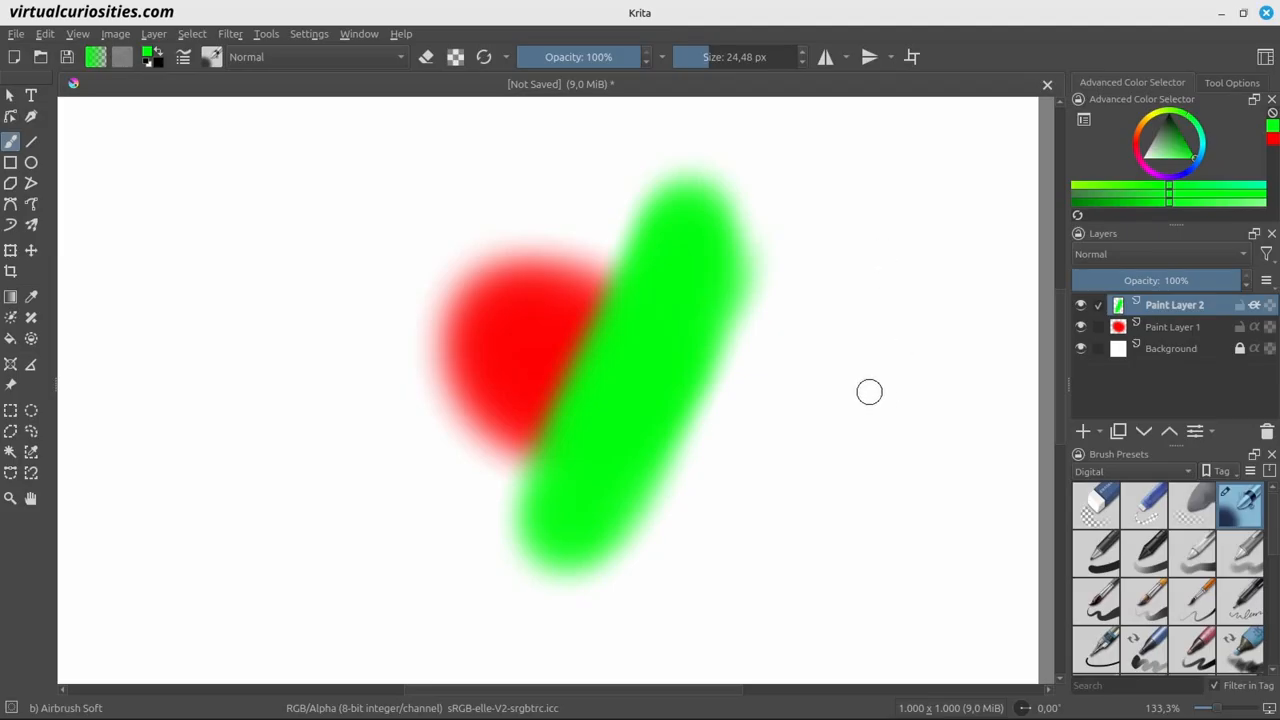
Put Paint Layer 1 and Paint Layer 2 together into a layer group with Quick Group
click(1163, 334)
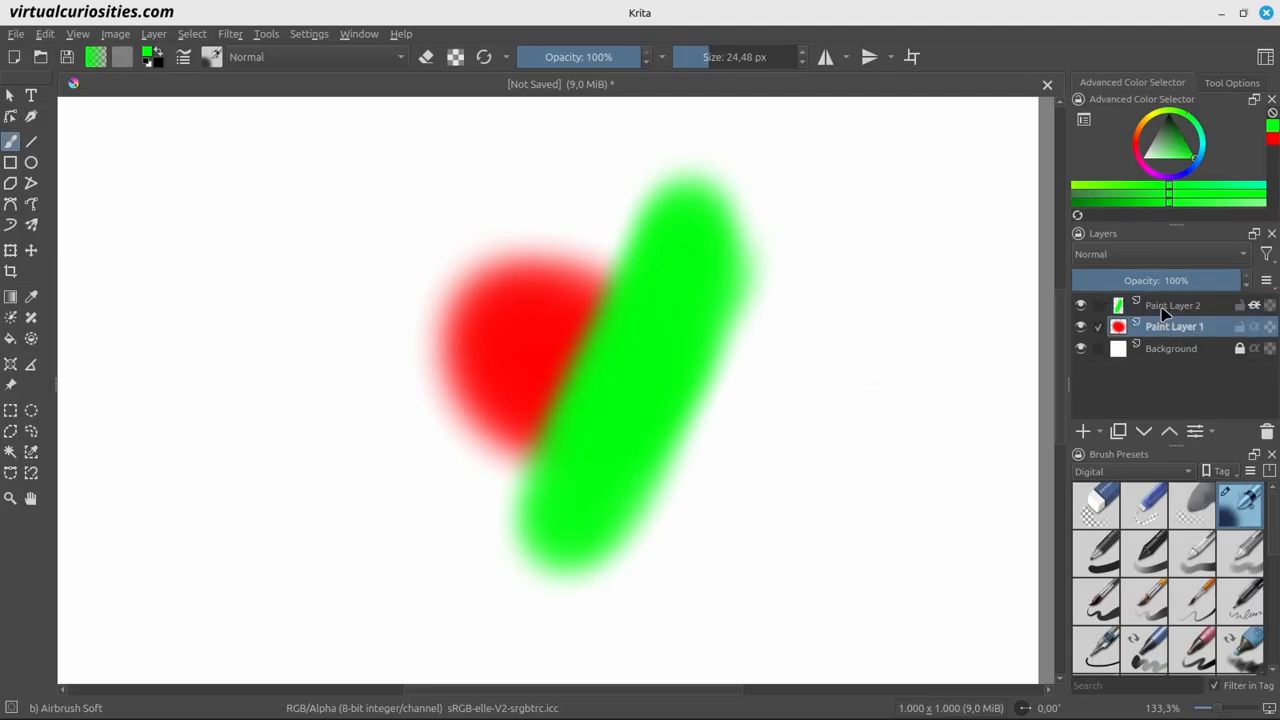
click(1165, 307)
right_click(1165, 307)
mouse_move(1060, 528)
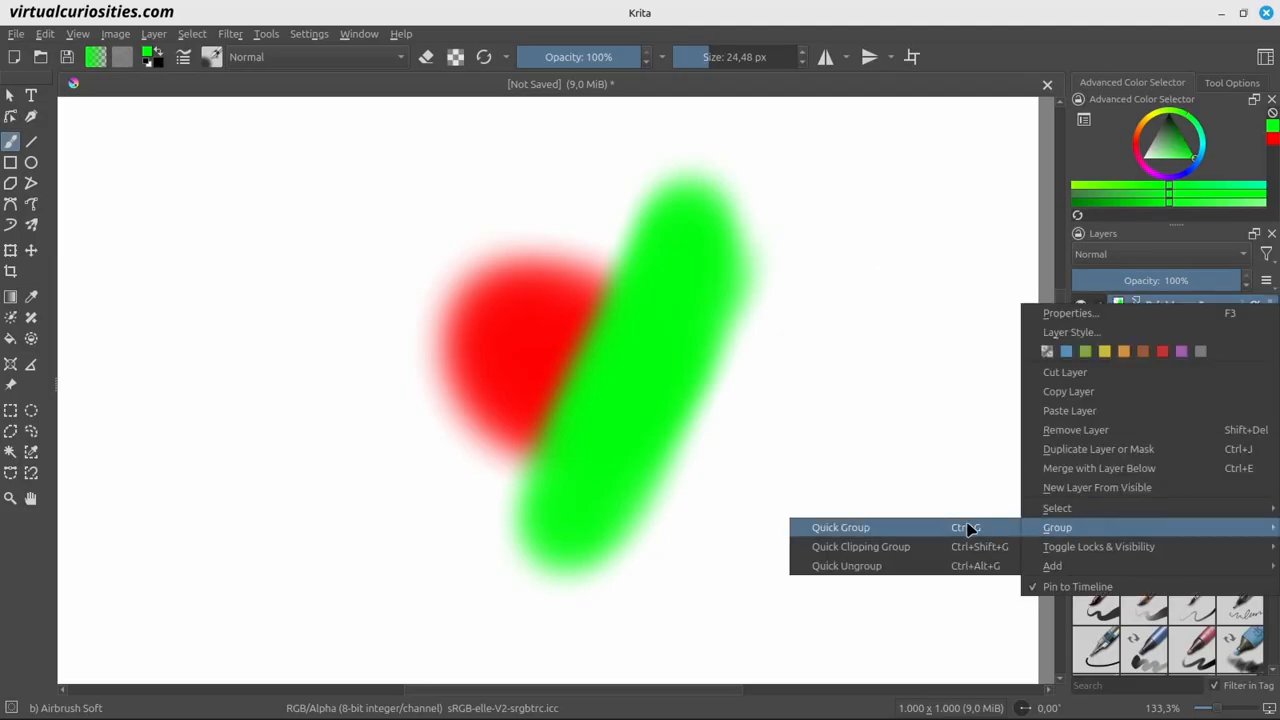
click(840, 527)
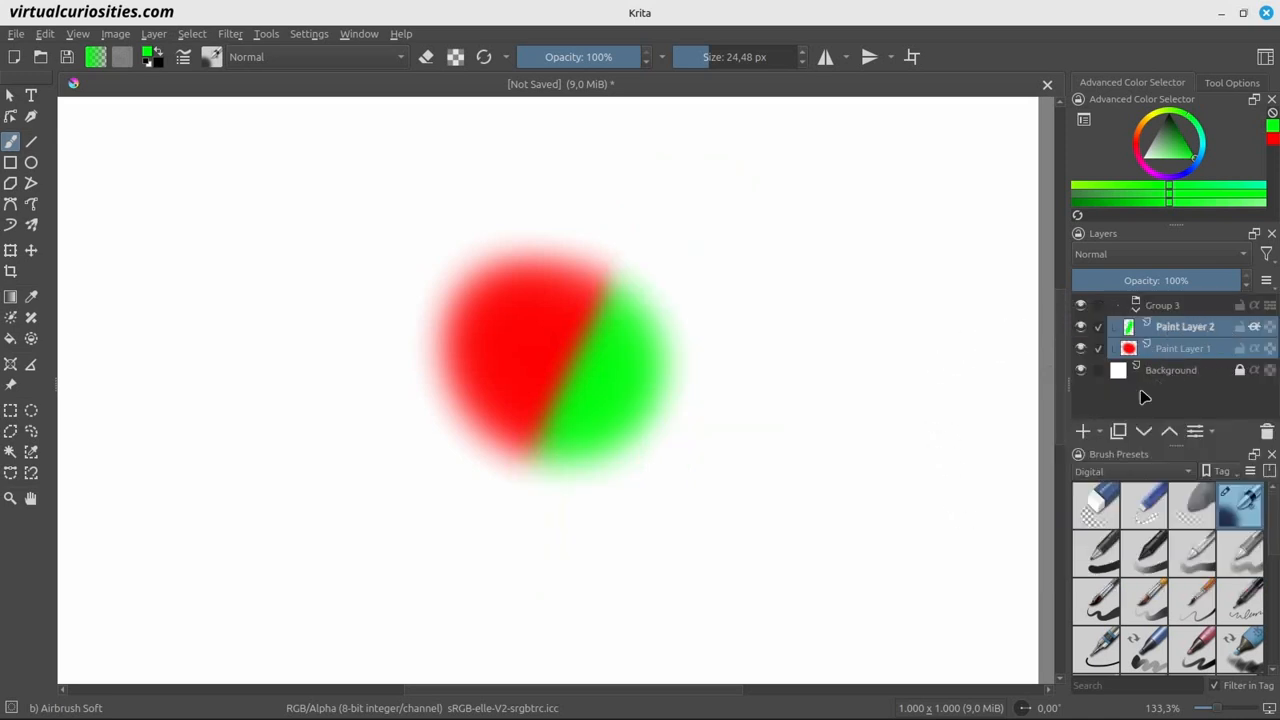
Turn on Pass Through for the layer group to compare the clipping, and turn it back off
click(1097, 399)
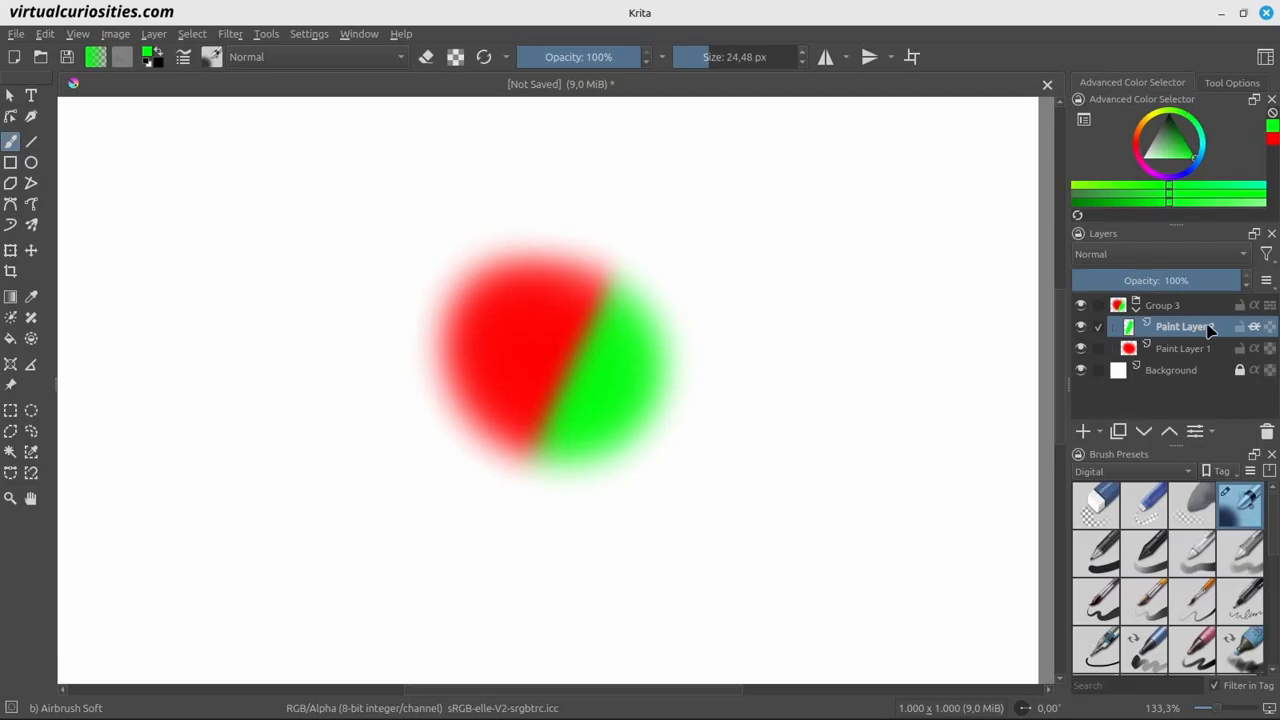
click(1256, 328)
click(1192, 350)
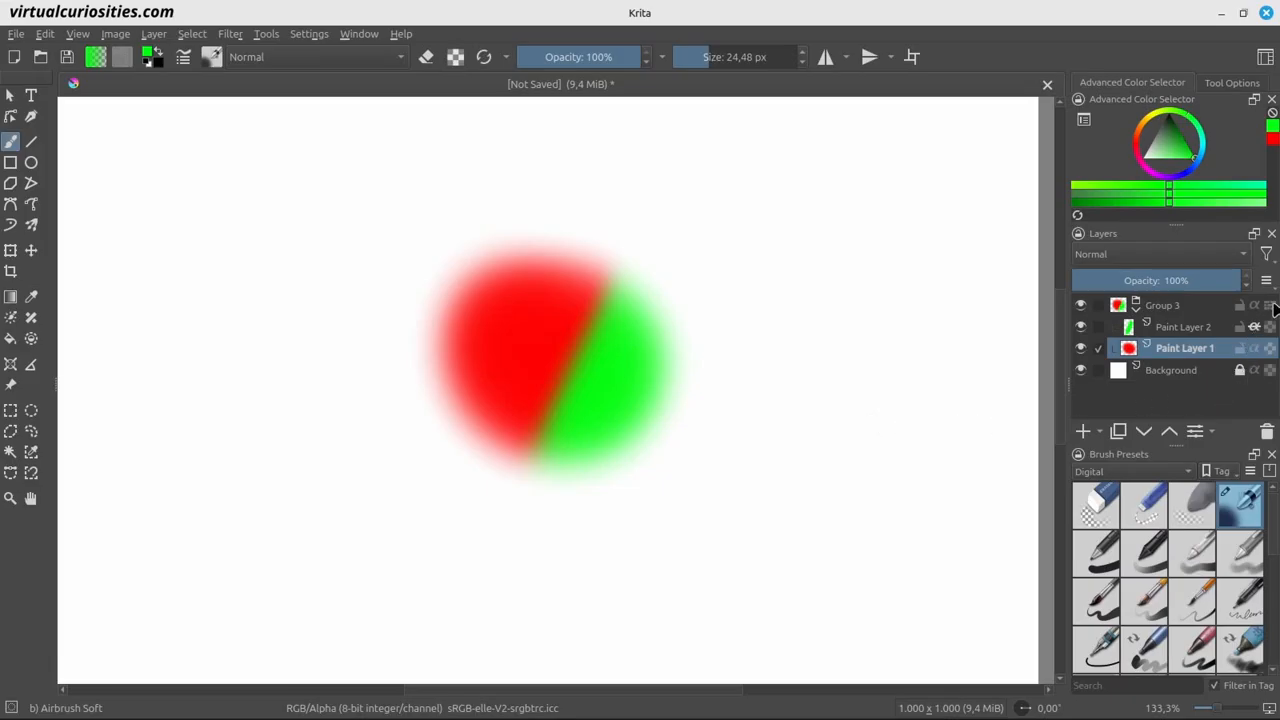
mouse_move(1274, 310)
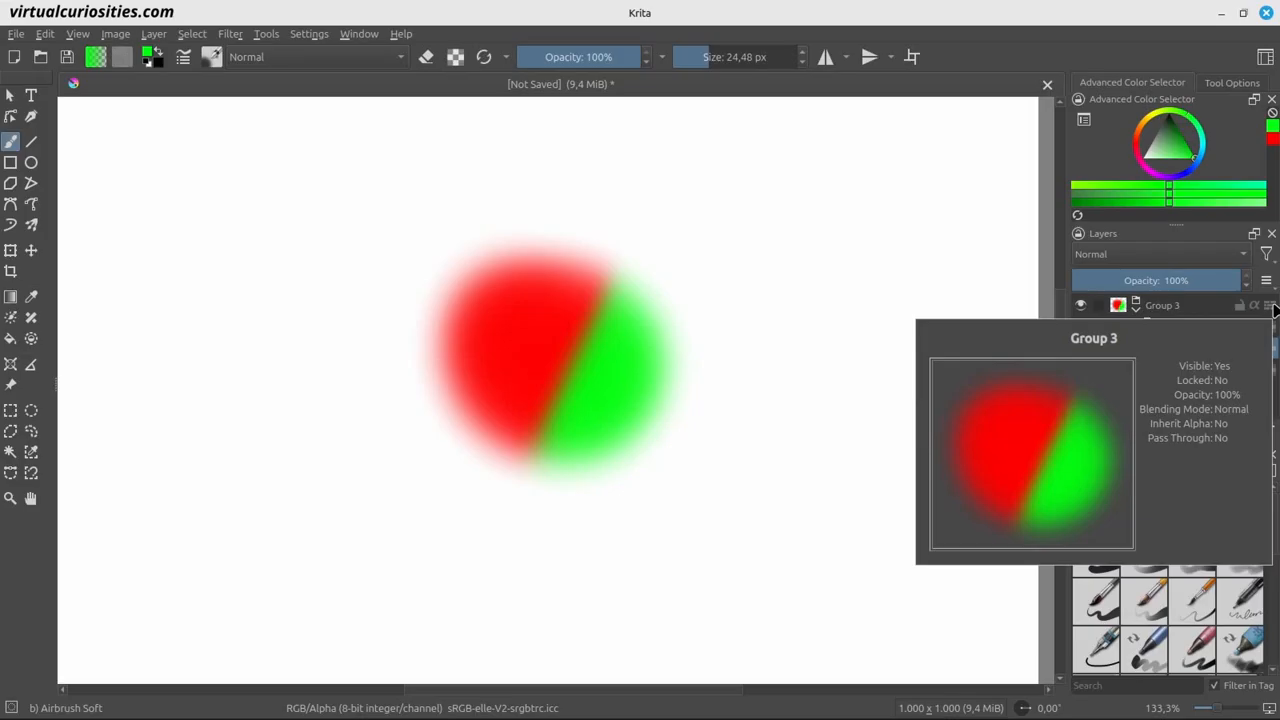
click(1272, 307)
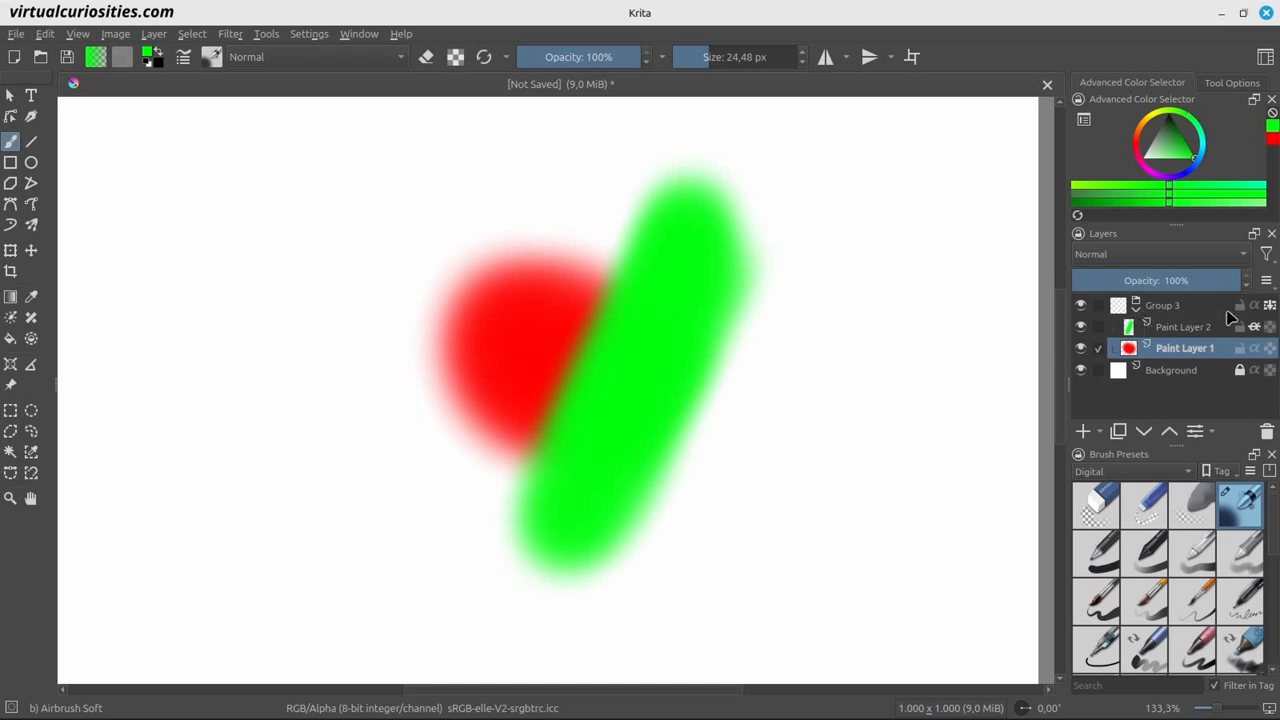
click(1269, 306)
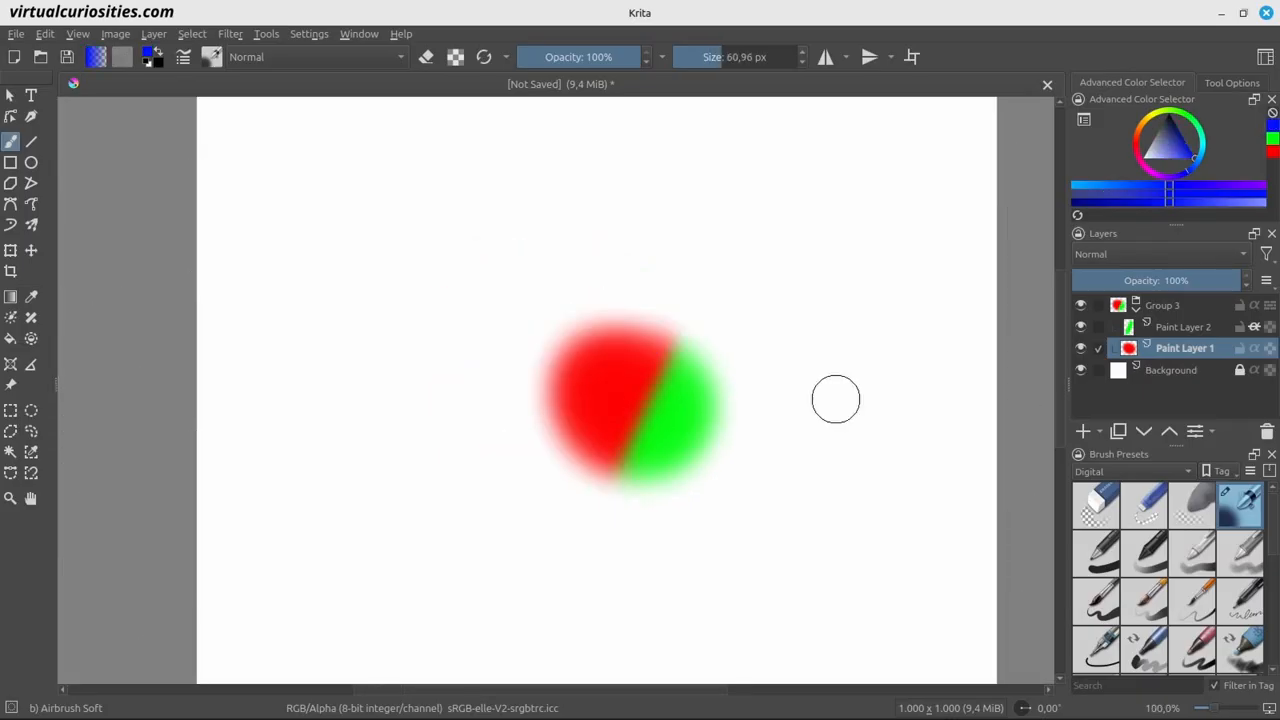
Hide and reshow Paint Layer 1, and move Paint Layer 2 below it and back above it
click(1081, 349)
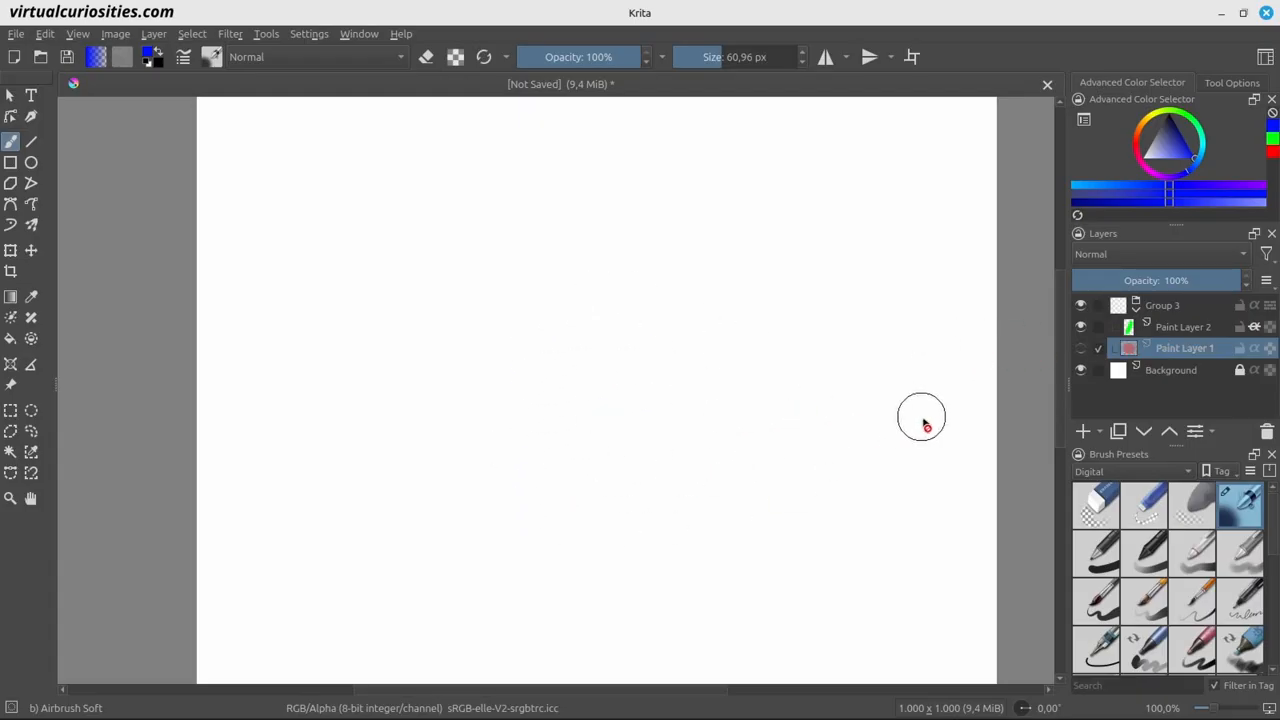
click(1081, 348)
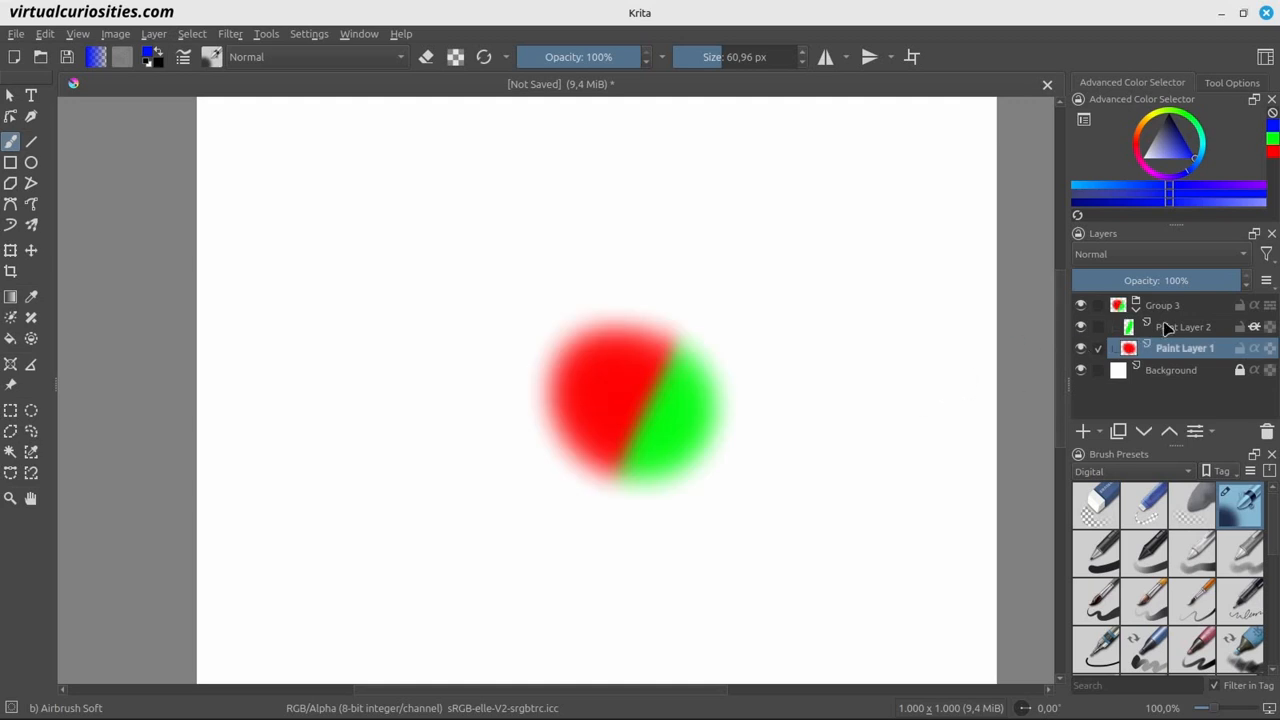
mouse_move(1170, 327)
mouse_down()
mouse_move(1172, 354)
mouse_move(1188, 362)
mouse_up()
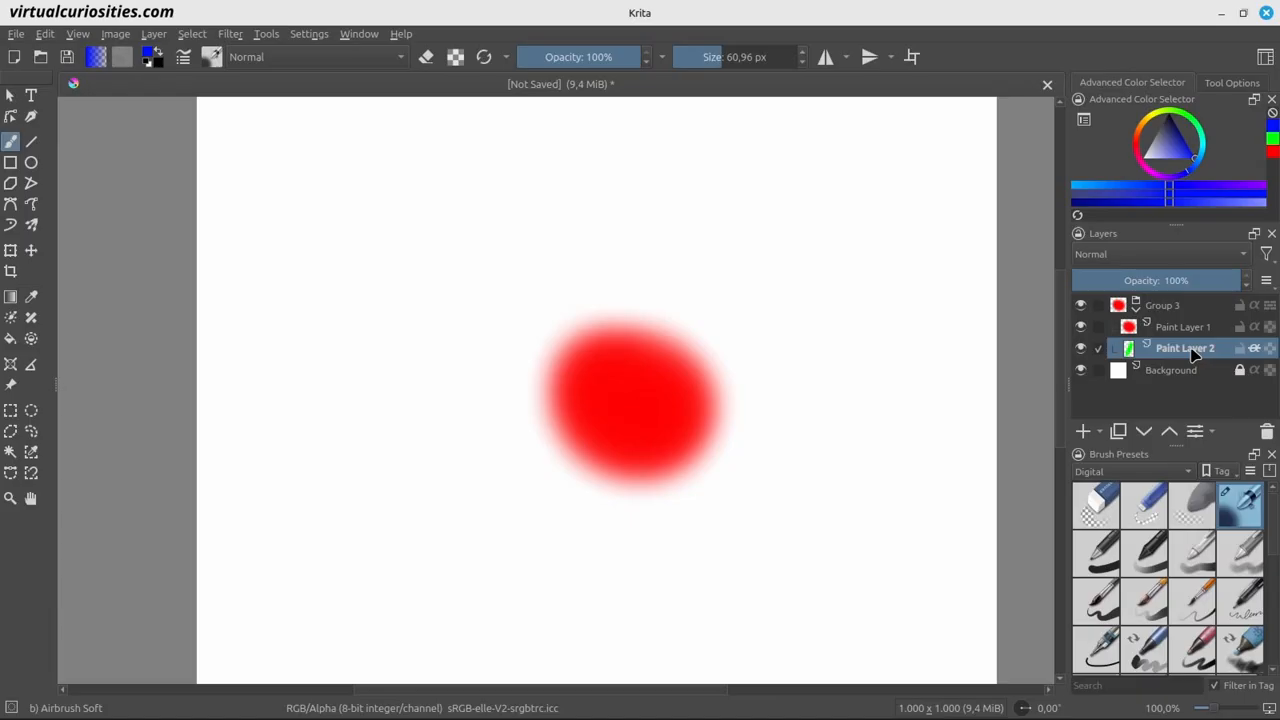
drag(1192, 355, 1206, 330)
Paint a blue stroke over the circle's upper edge on a new layer atop the group, and turn on the layer's Inherit Alpha
click(1083, 431)
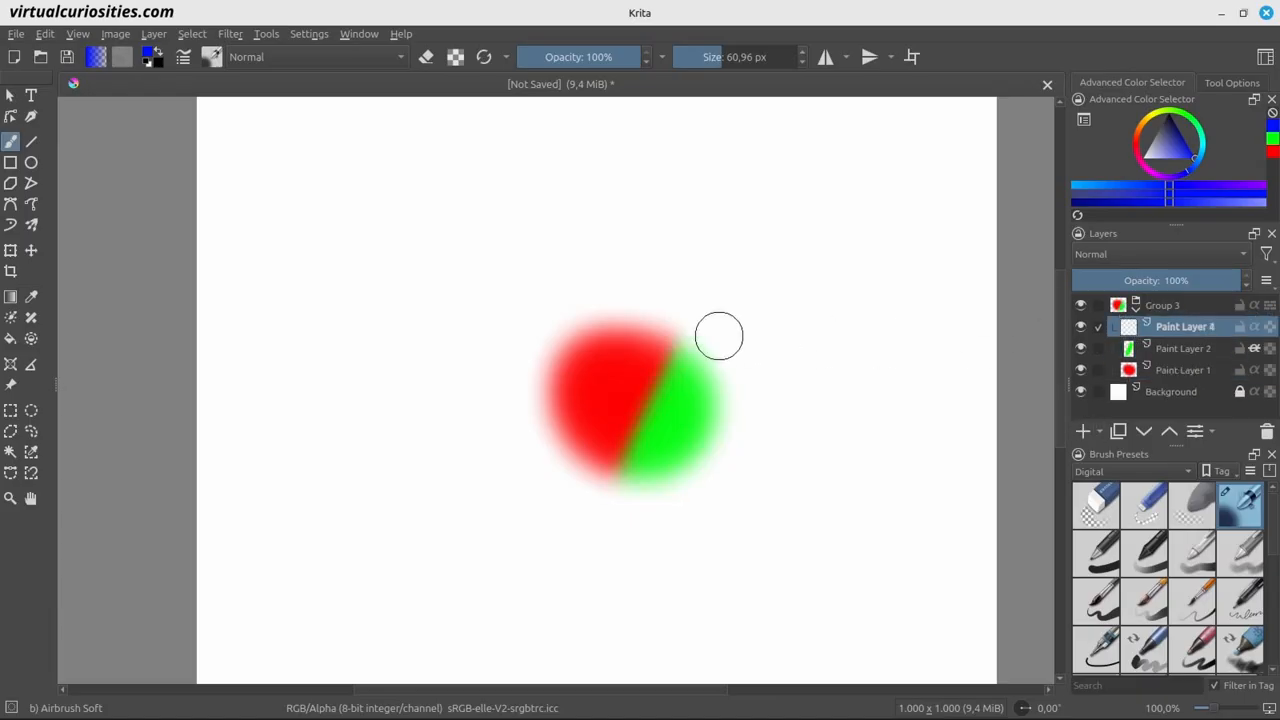
mouse_move(635, 315)
mouse_down()
mouse_move(736, 360)
mouse_move(641, 328)
mouse_move(721, 359)
mouse_move(647, 306)
mouse_move(659, 348)
mouse_move(733, 343)
mouse_move(606, 340)
mouse_move(723, 354)
mouse_up()
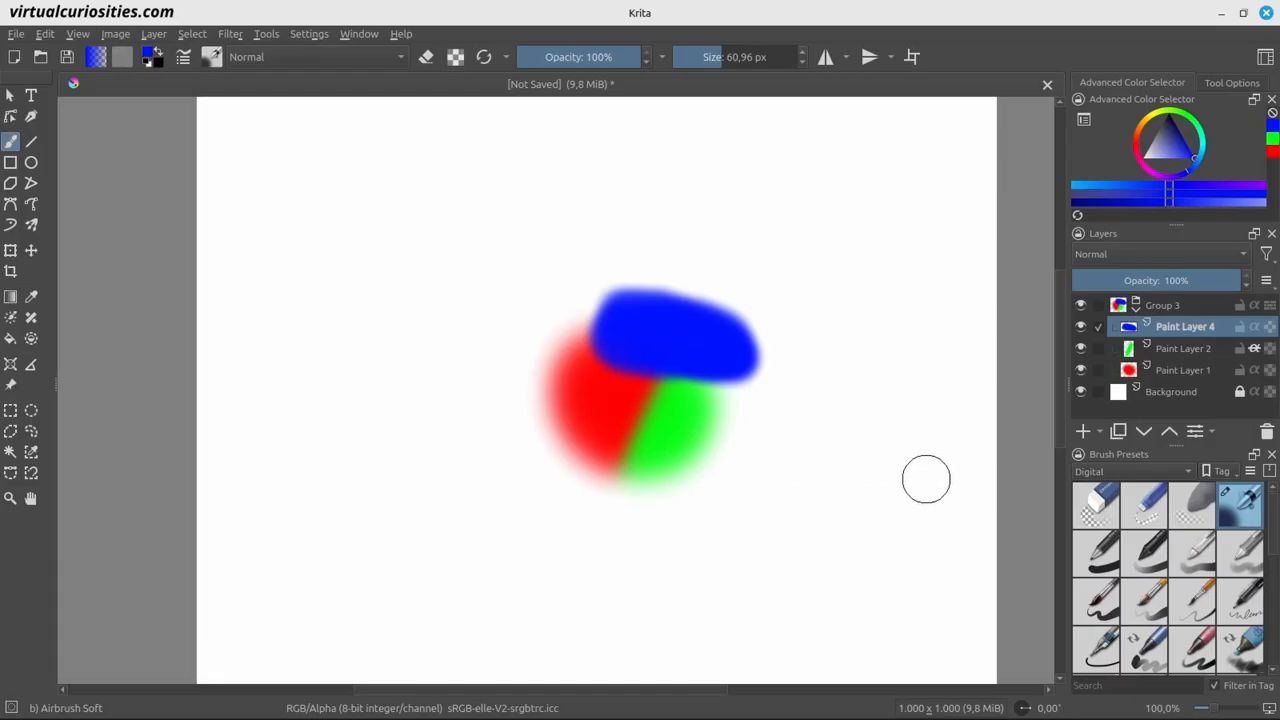
click(1253, 328)
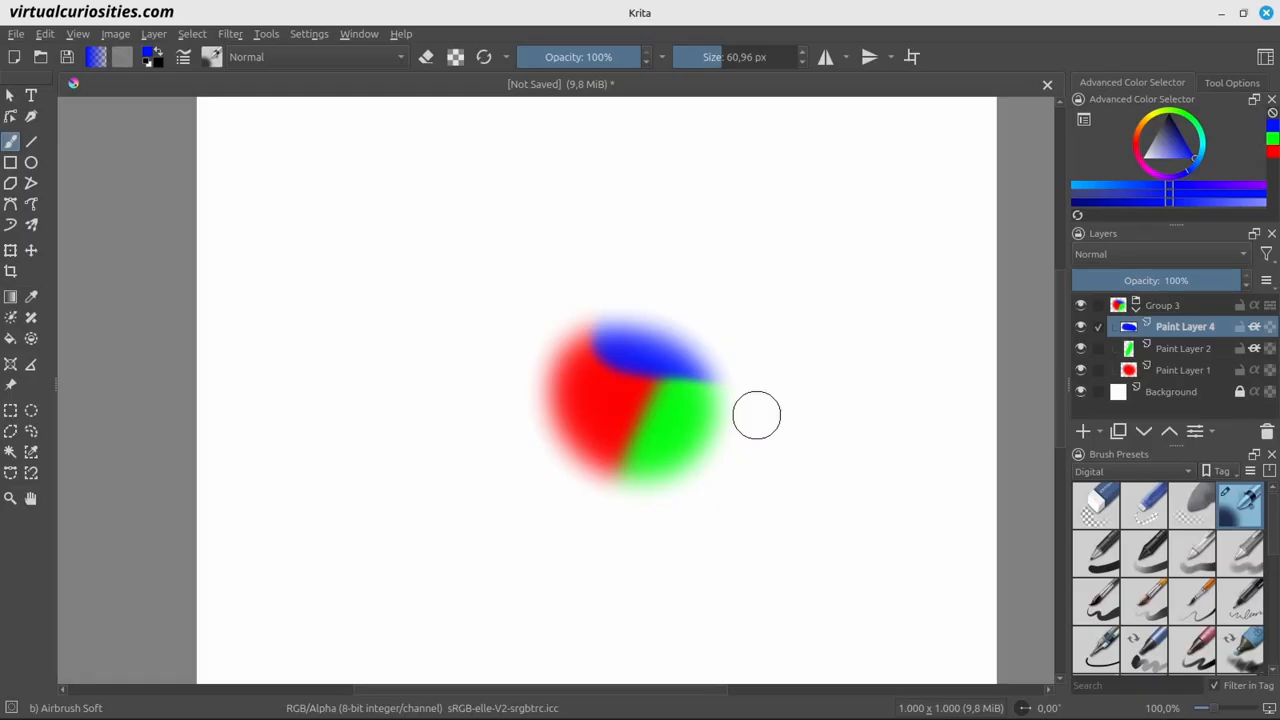
Turn off Inherit Alpha for the blue stroke's layer and move it to the bottom of the group, below Paint Layer 1
click(1254, 330)
drag(1200, 336, 1218, 380)
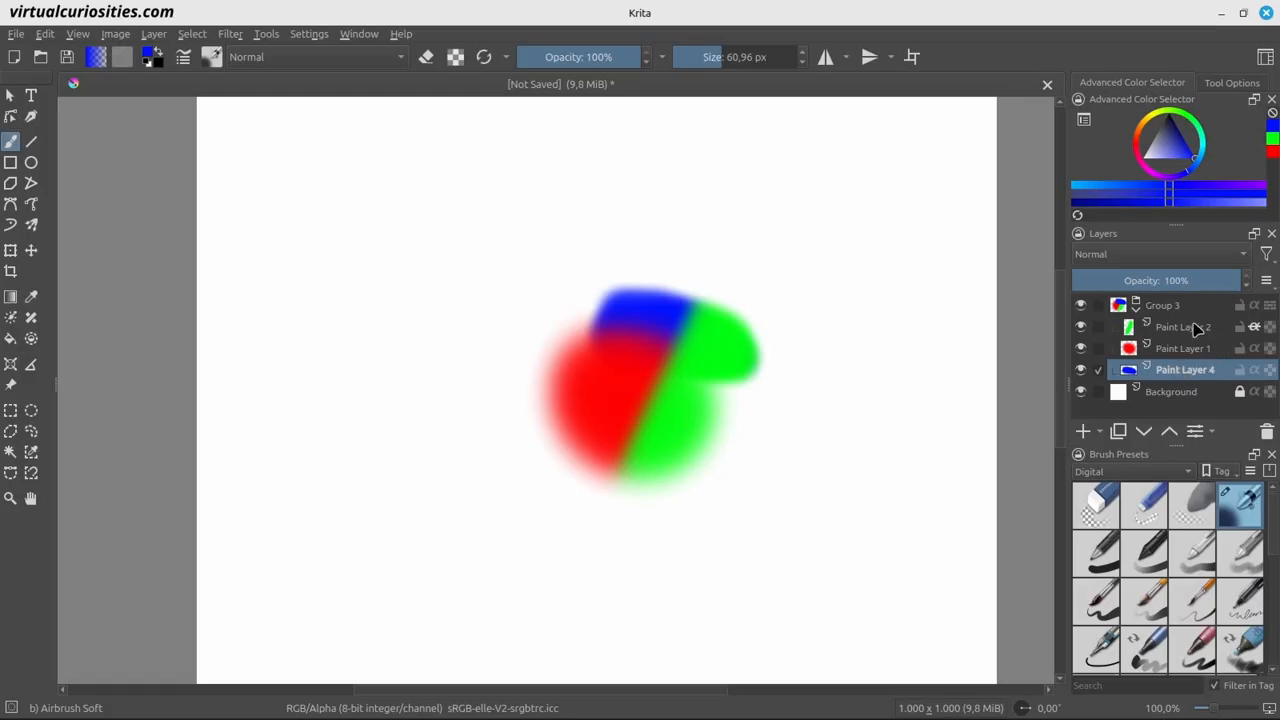
click(1205, 328)
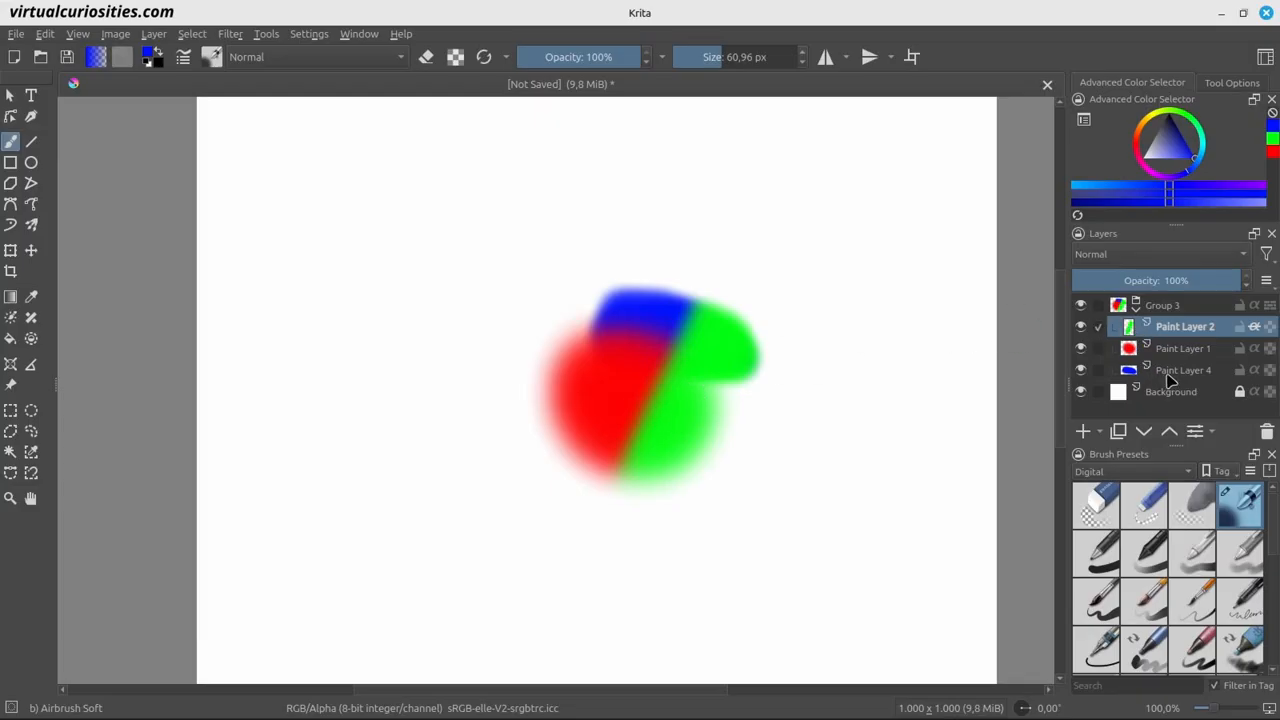
Move Paint Layer 4 above Group 3, group the two together, and turn on Paint Layer 4's Inherit Alpha
drag(1174, 381, 1207, 302)
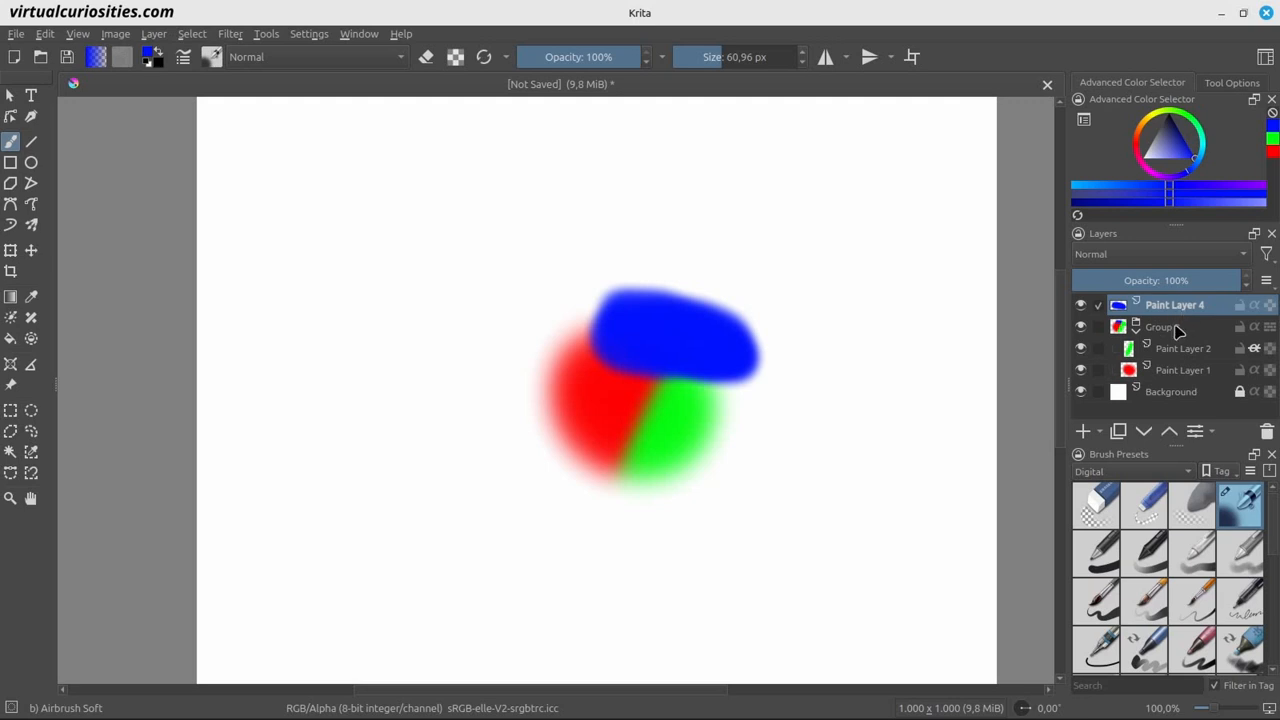
ctrl+click(1177, 331)
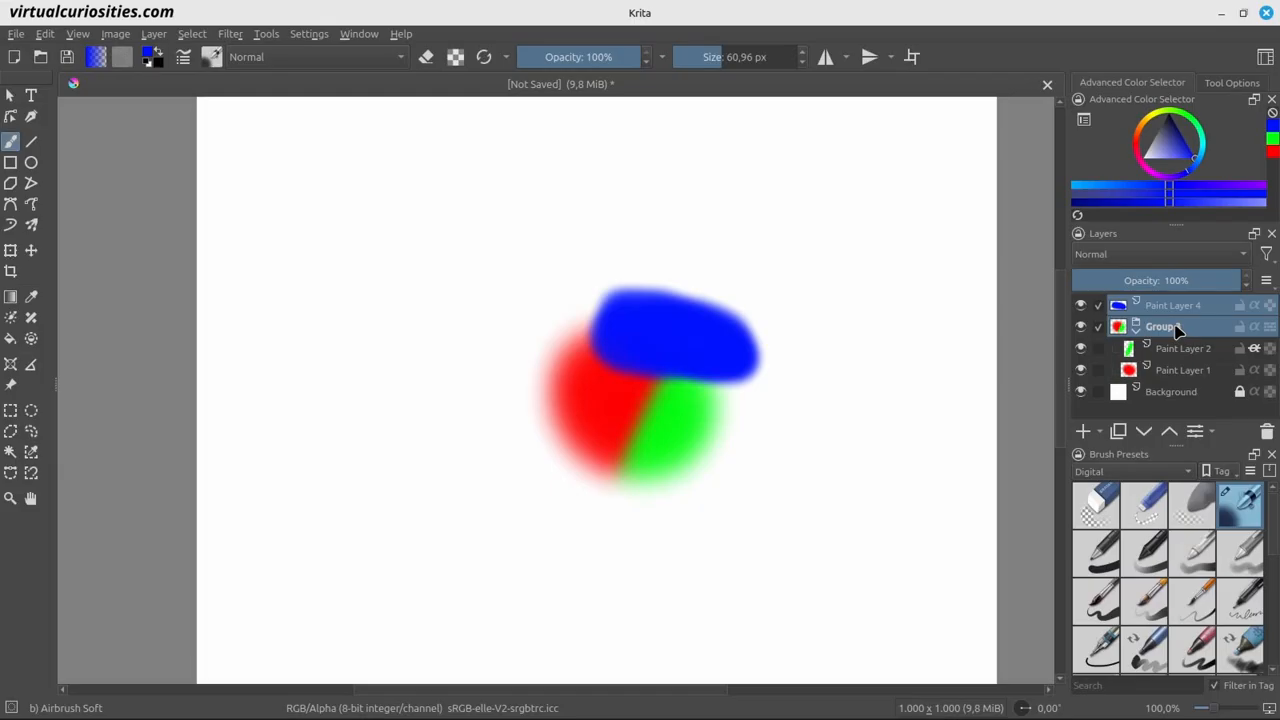
key(ctrl+g)
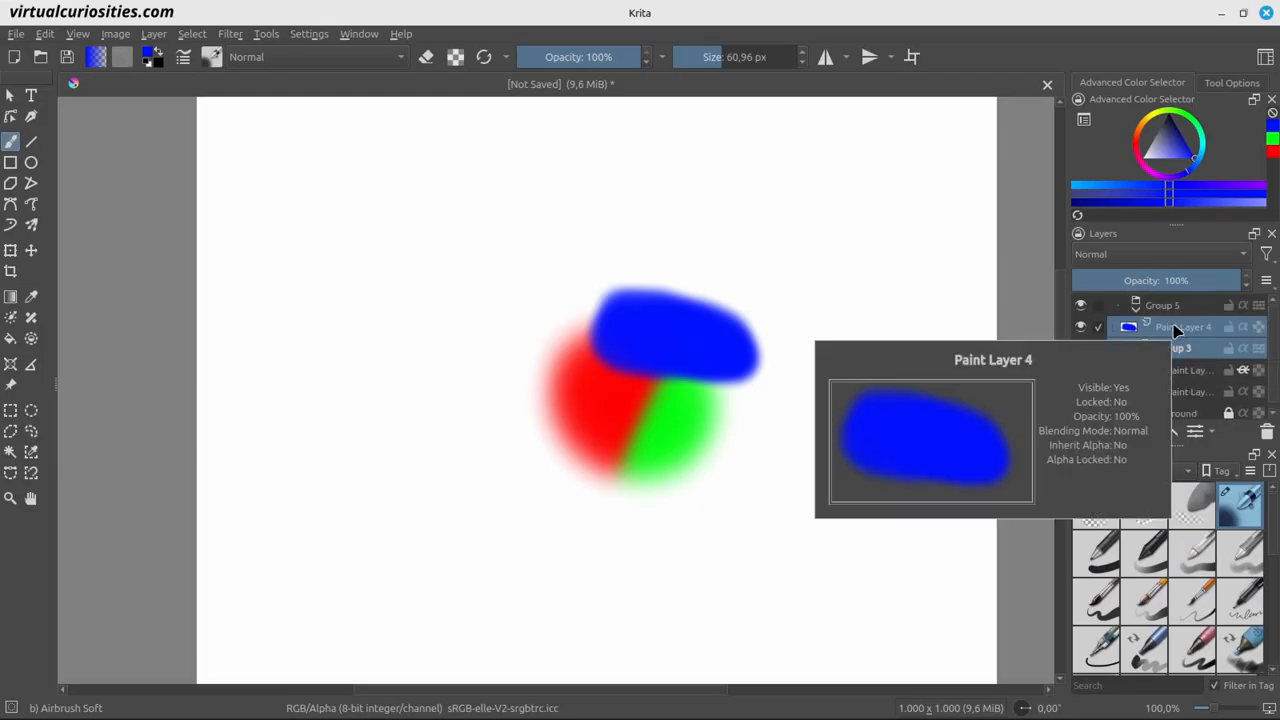
click(1175, 332)
click(1243, 327)
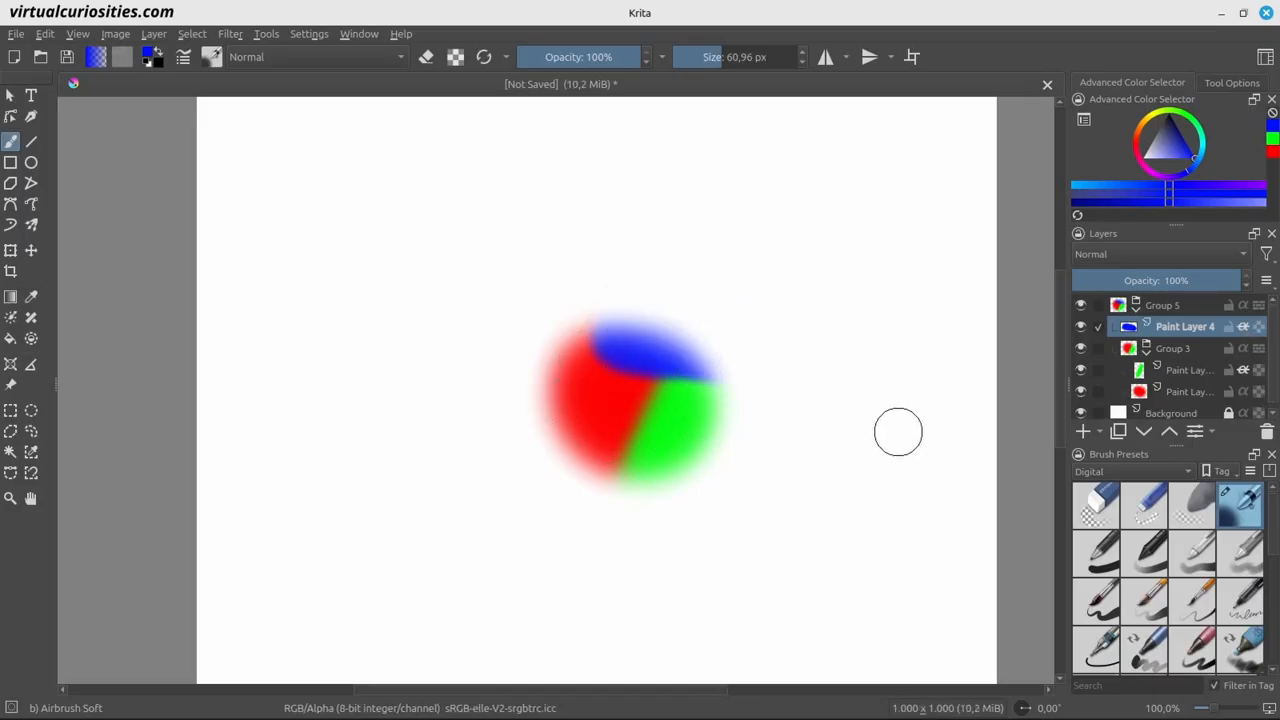
Move Paint Layer 4 below the collapsed Group 3, turn off its Inherit Alpha, and turn on Inherit Alpha for Group 3
click(1145, 352)
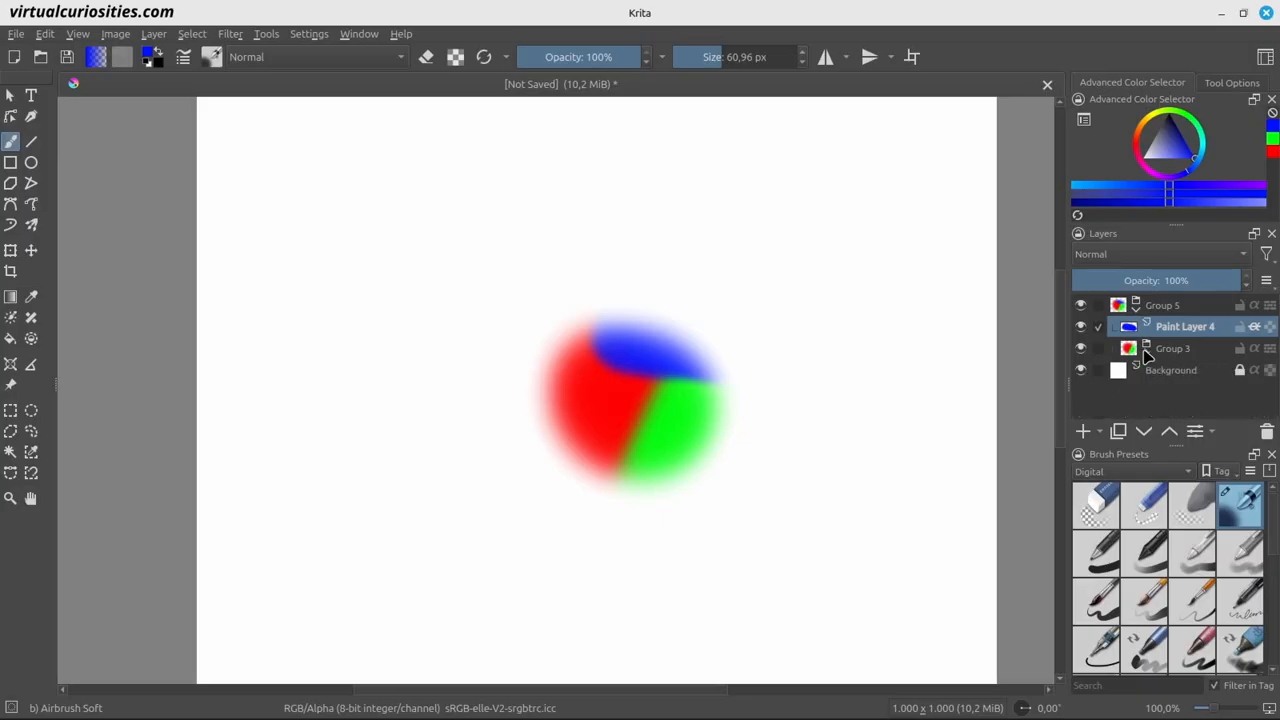
drag(1172, 328, 1201, 362)
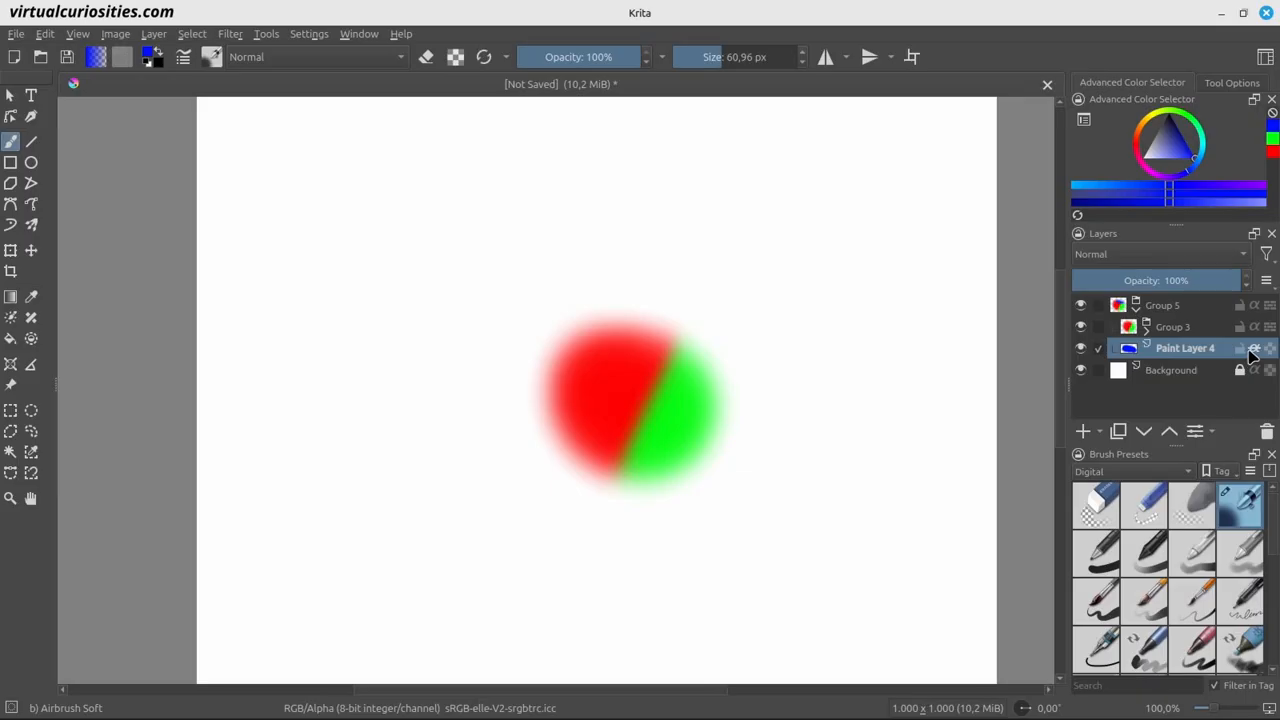
click(1254, 349)
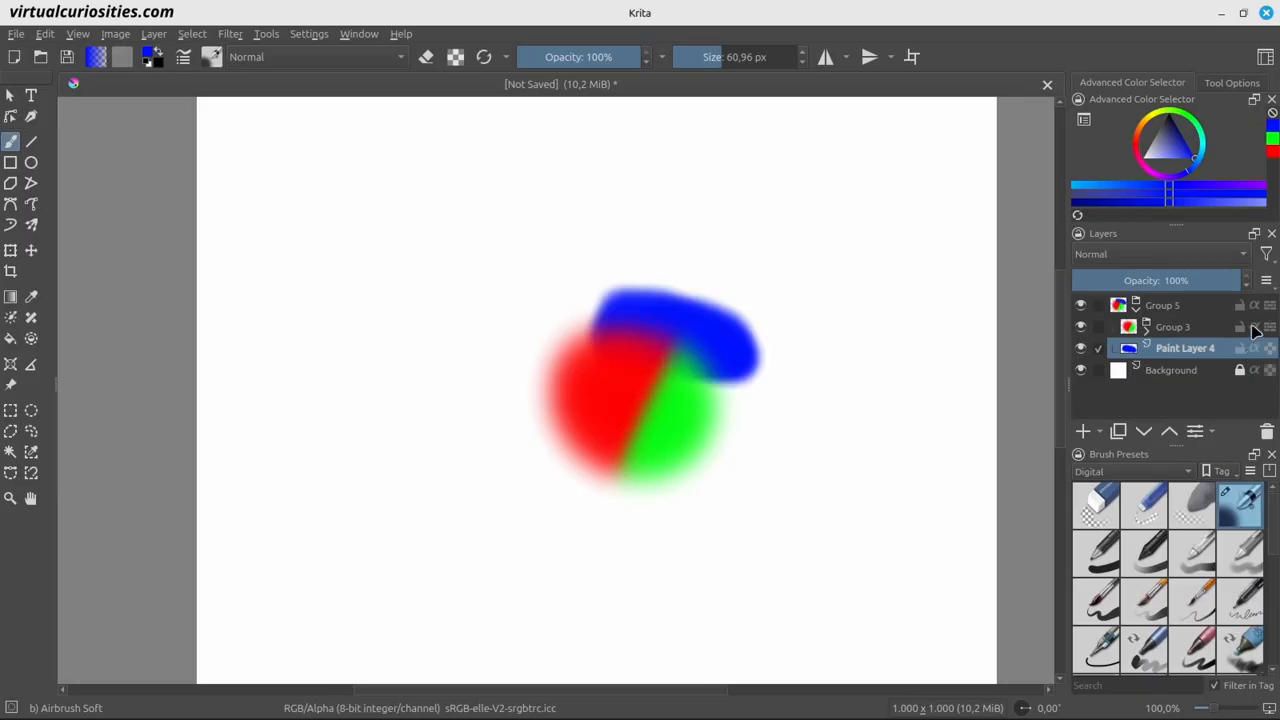
click(1255, 328)
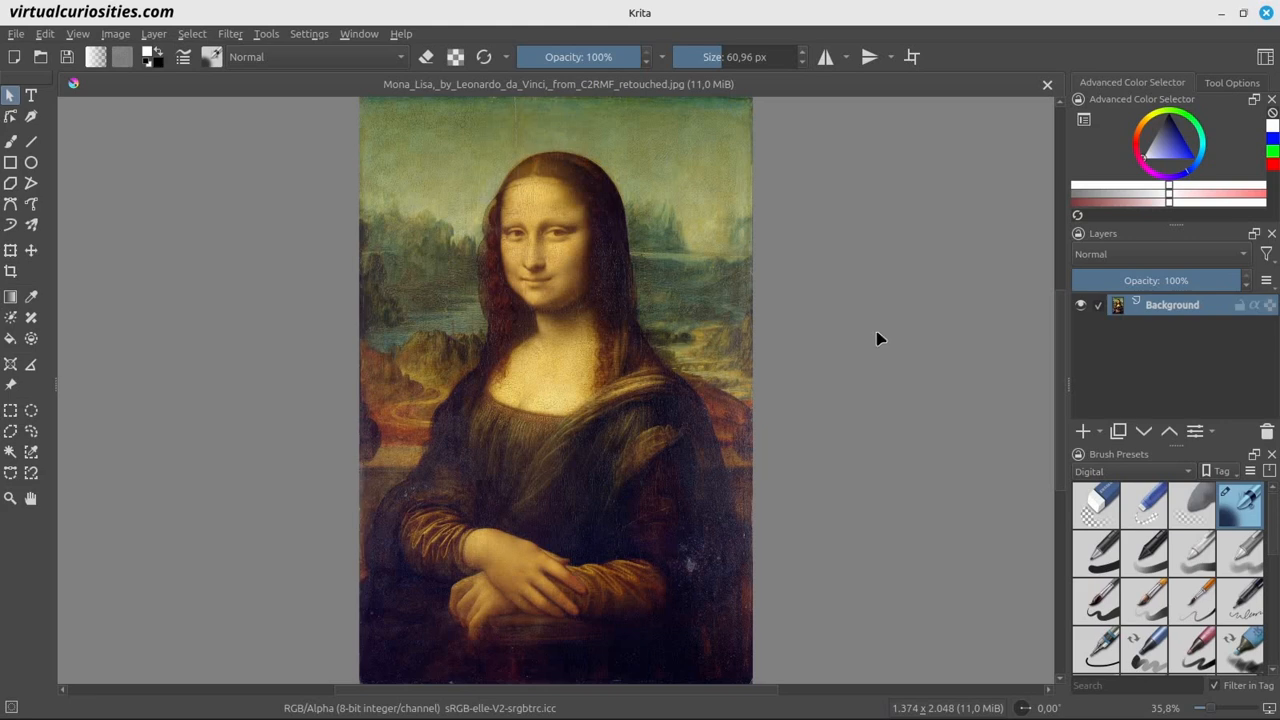
Add a vector layer above the Mona Lisa image and draw a closed four-sided polyline over the top of the head
click(1101, 432)
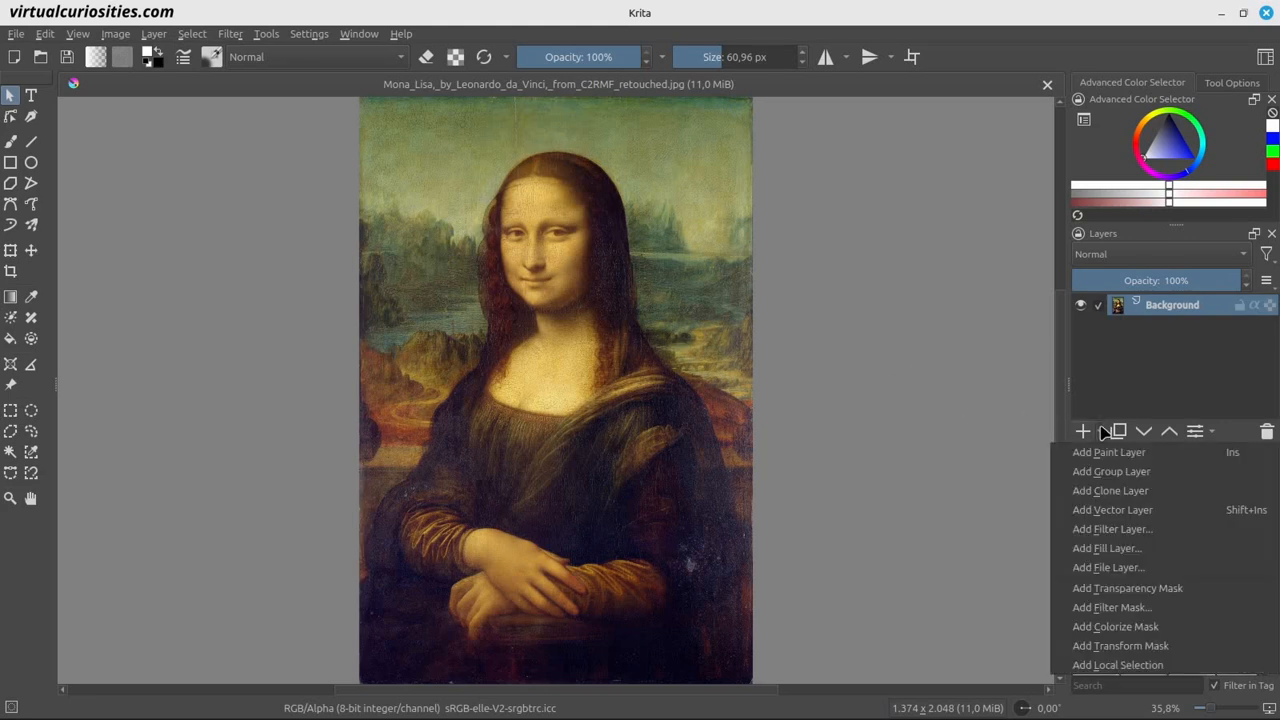
click(1124, 511)
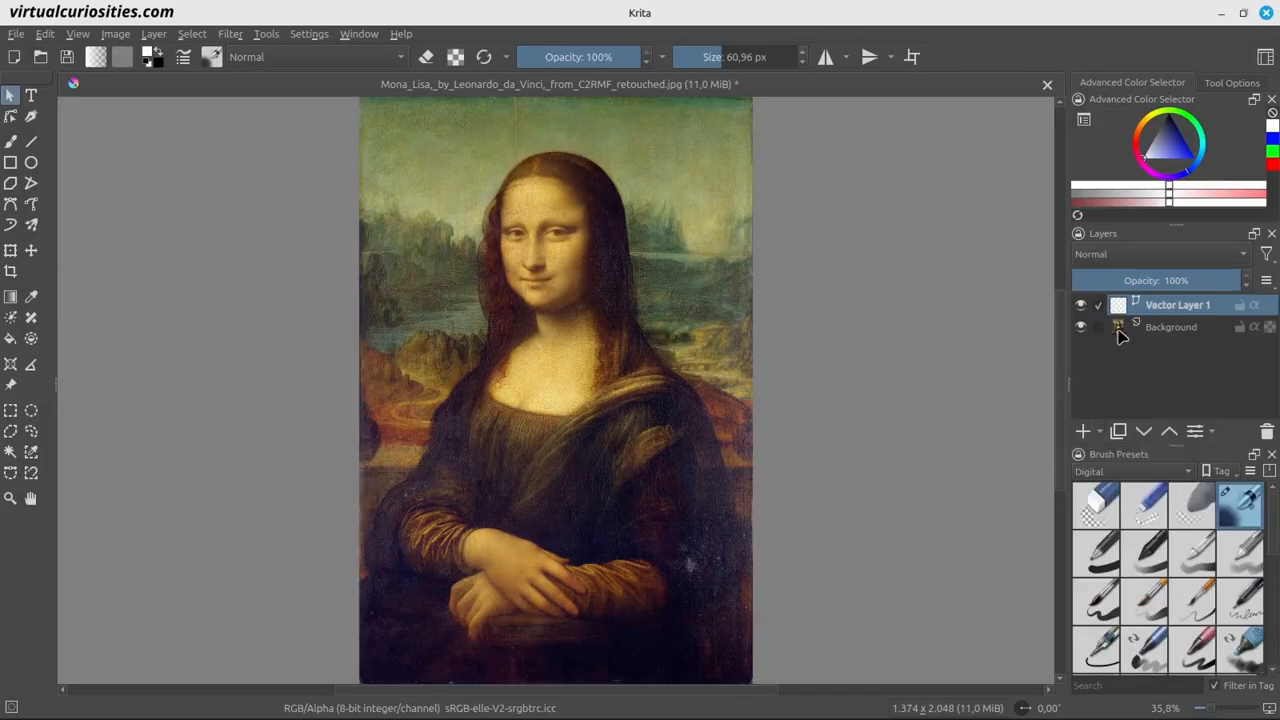
click(30, 184)
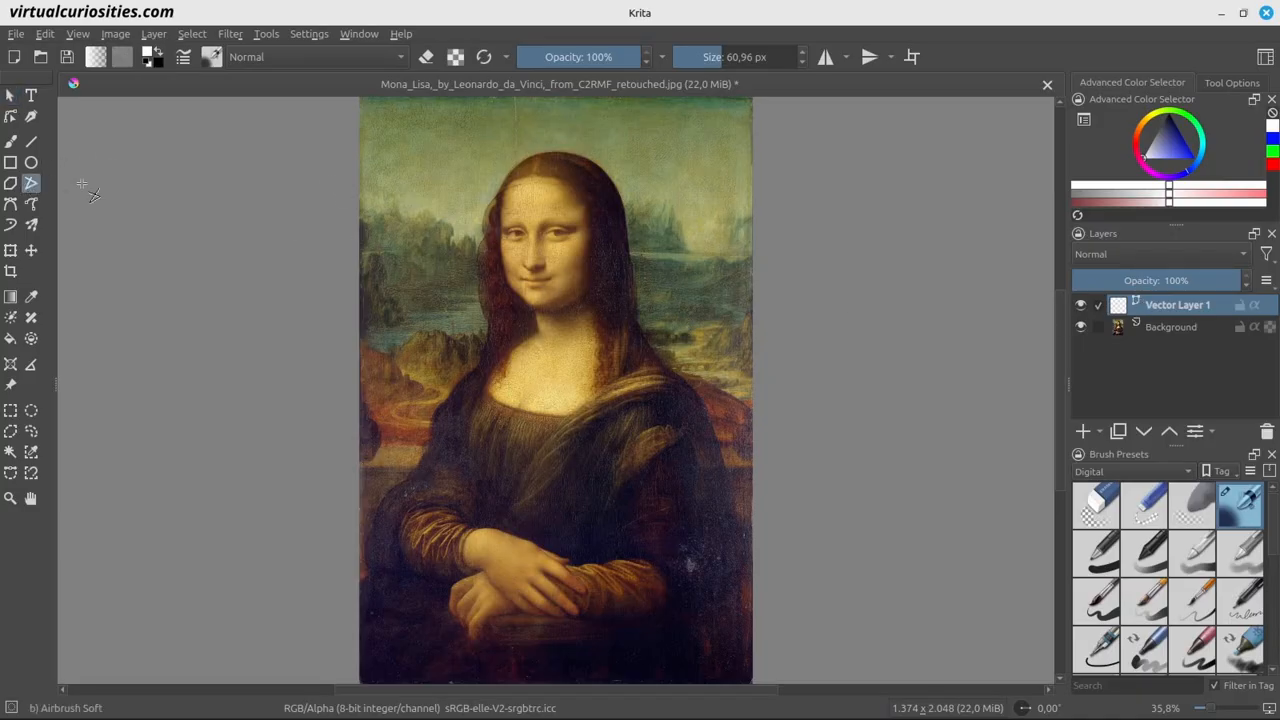
click(481, 124)
click(440, 173)
click(512, 219)
click(578, 156)
double_click(481, 124)
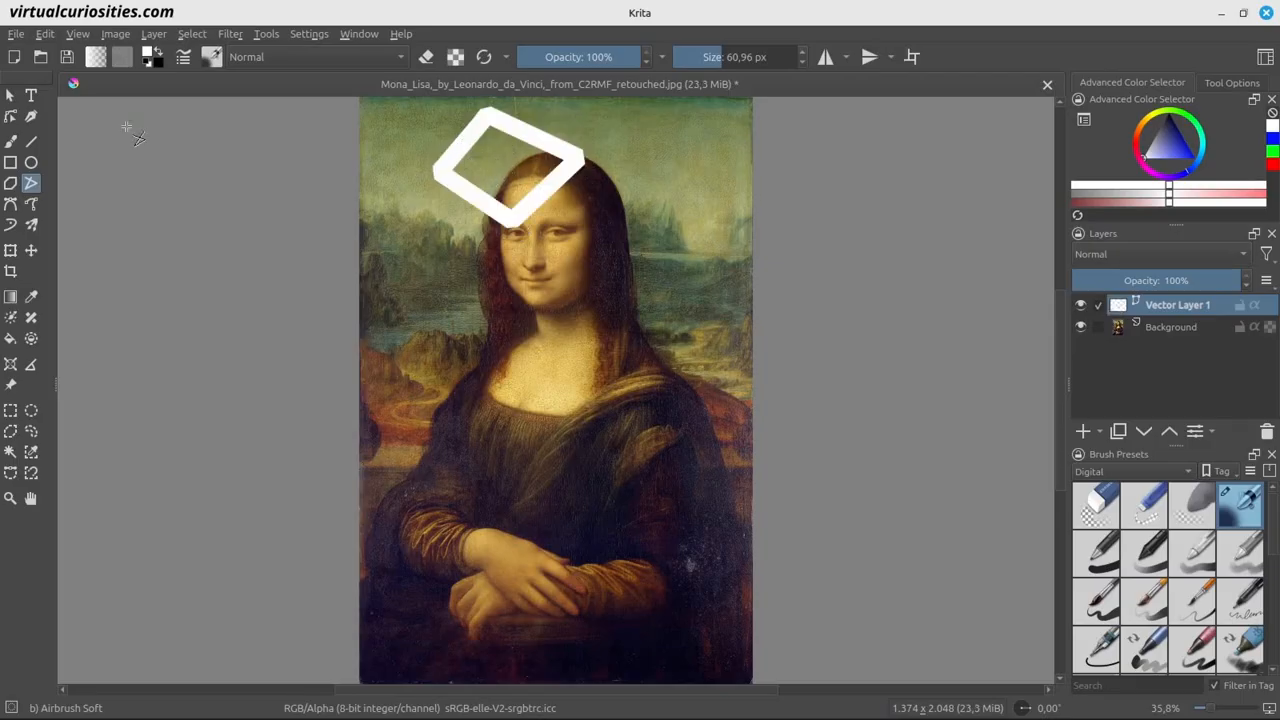
Insert a fifth point into the upper edge of the vector shape with the Edit Shapes tool and move it outward
click(12, 117)
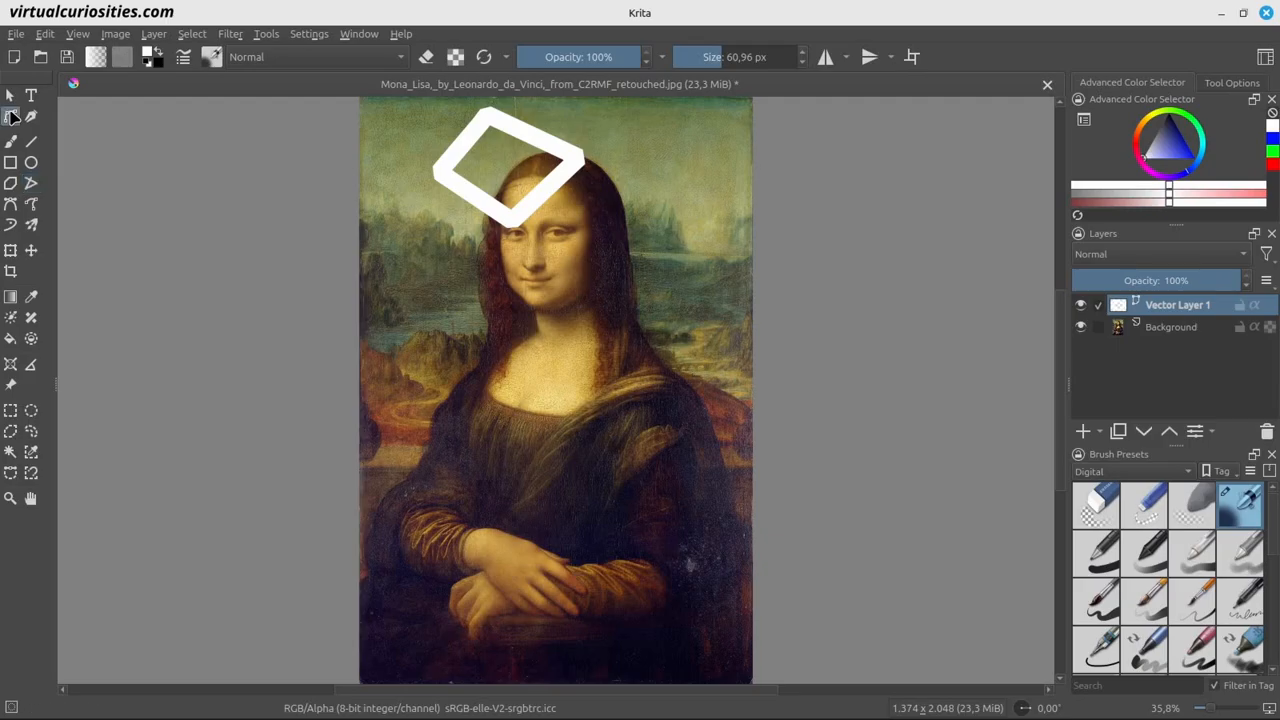
click(490, 125)
drag(490, 114, 555, 122)
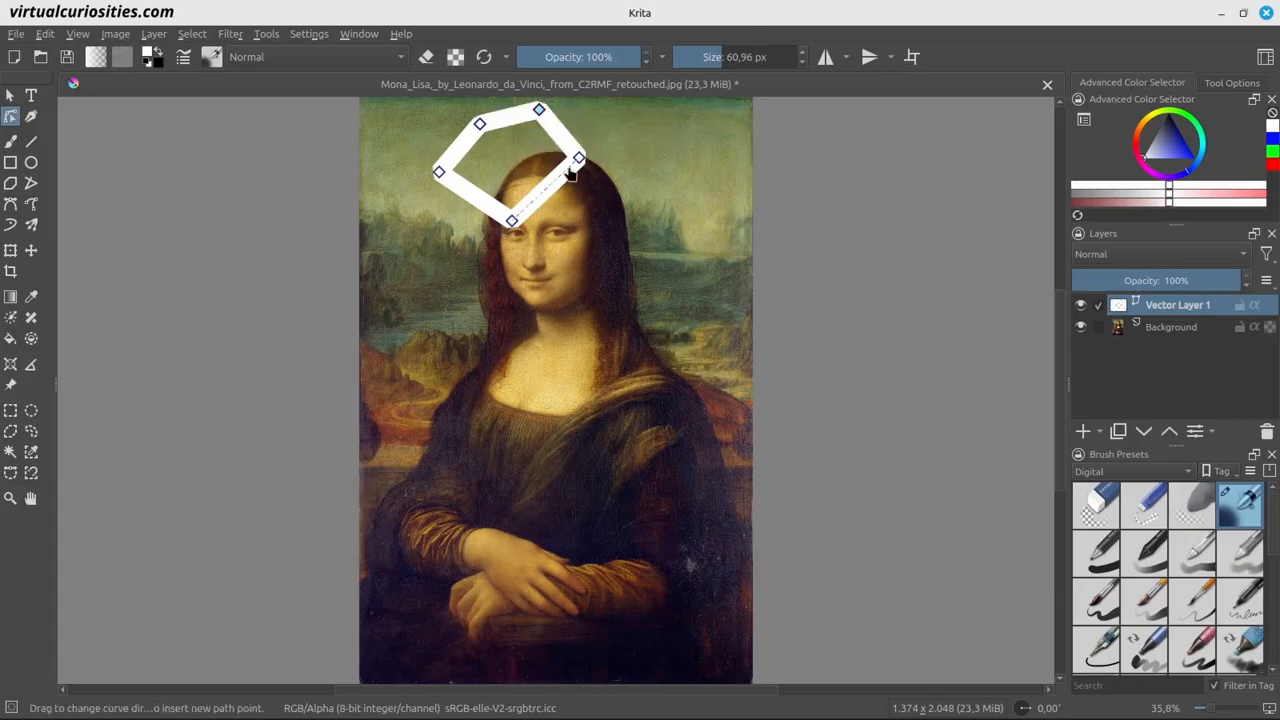
Fill the five-sided vector shape with blue and set its stroke to None
drag(1176, 147, 1221, 169)
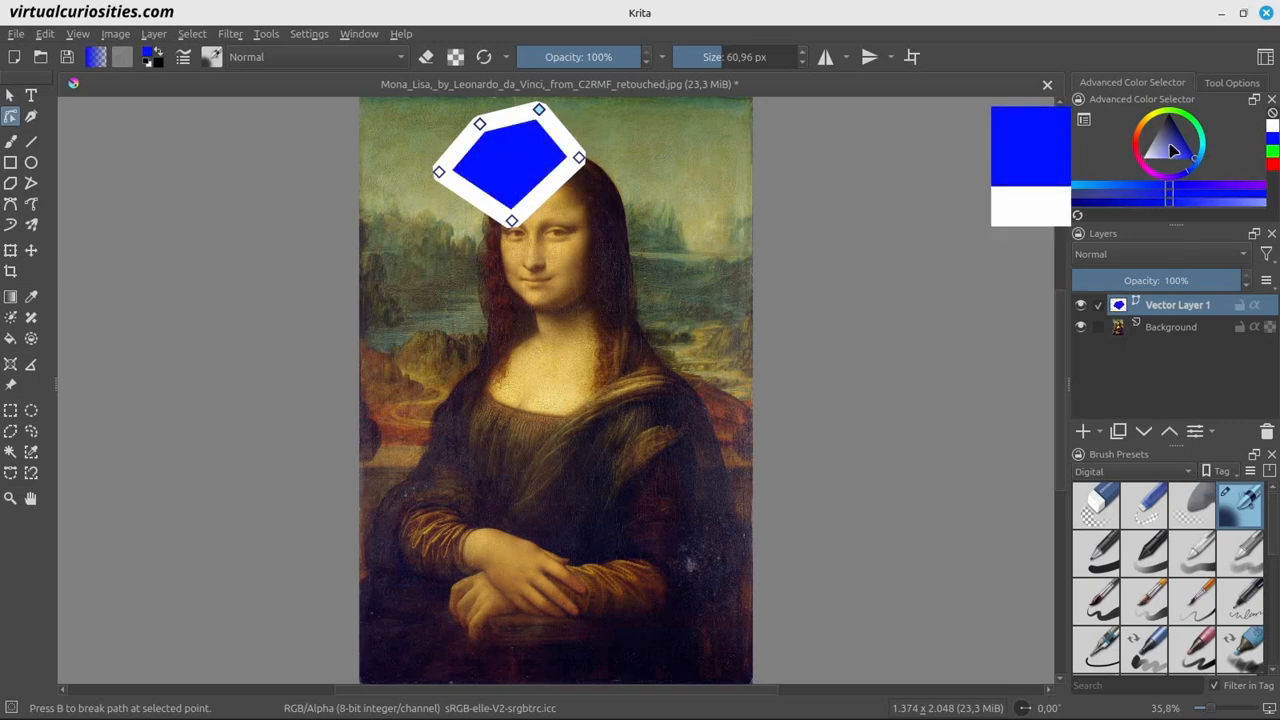
click(1220, 84)
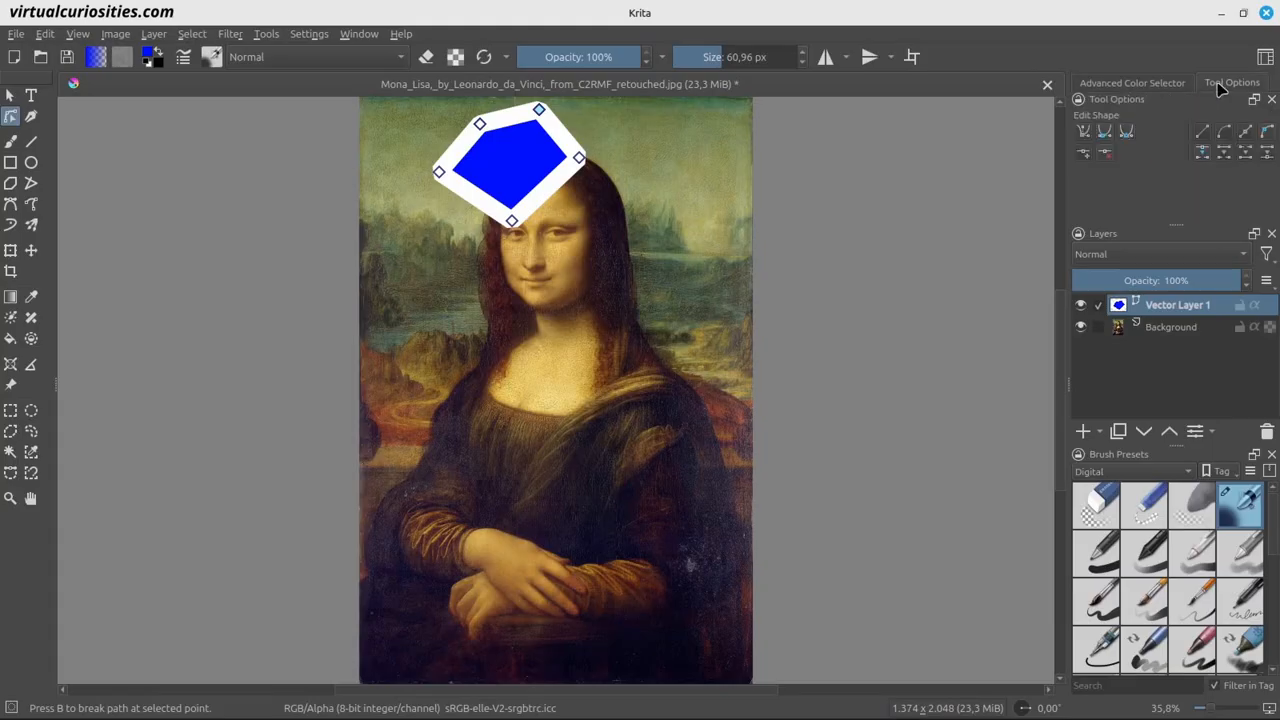
click(1165, 84)
click(10, 97)
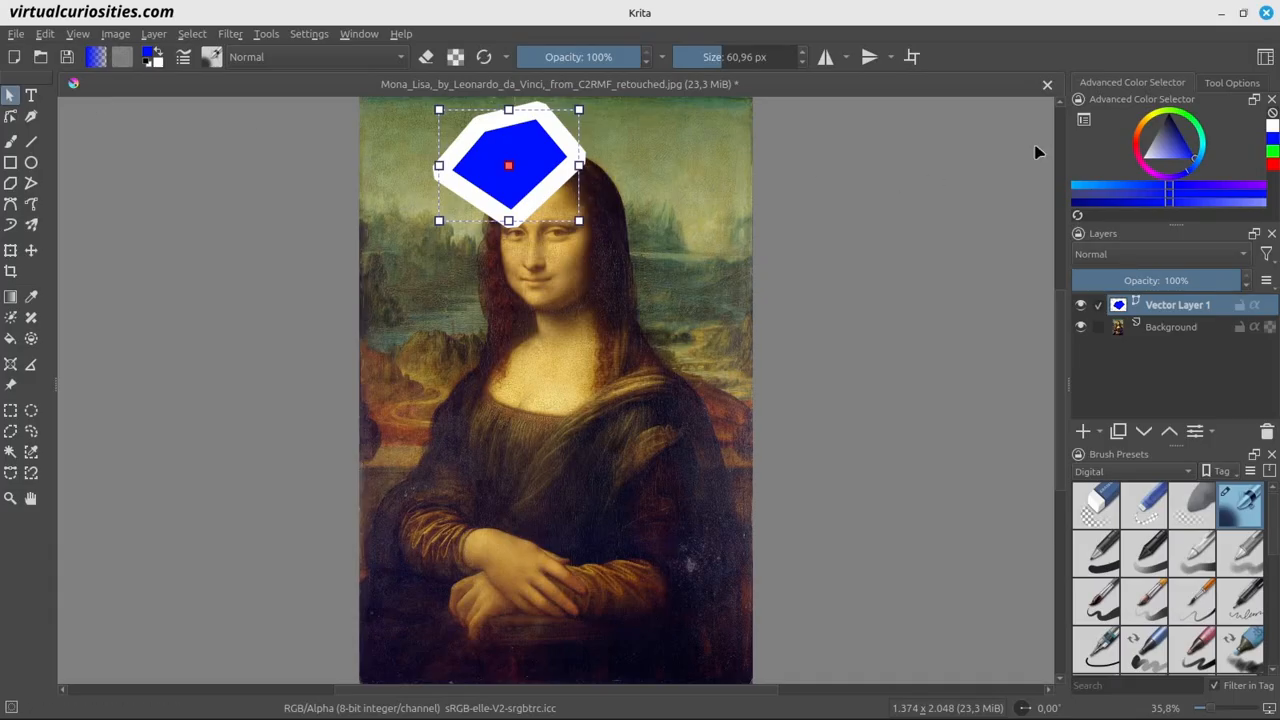
click(1232, 83)
click(1134, 121)
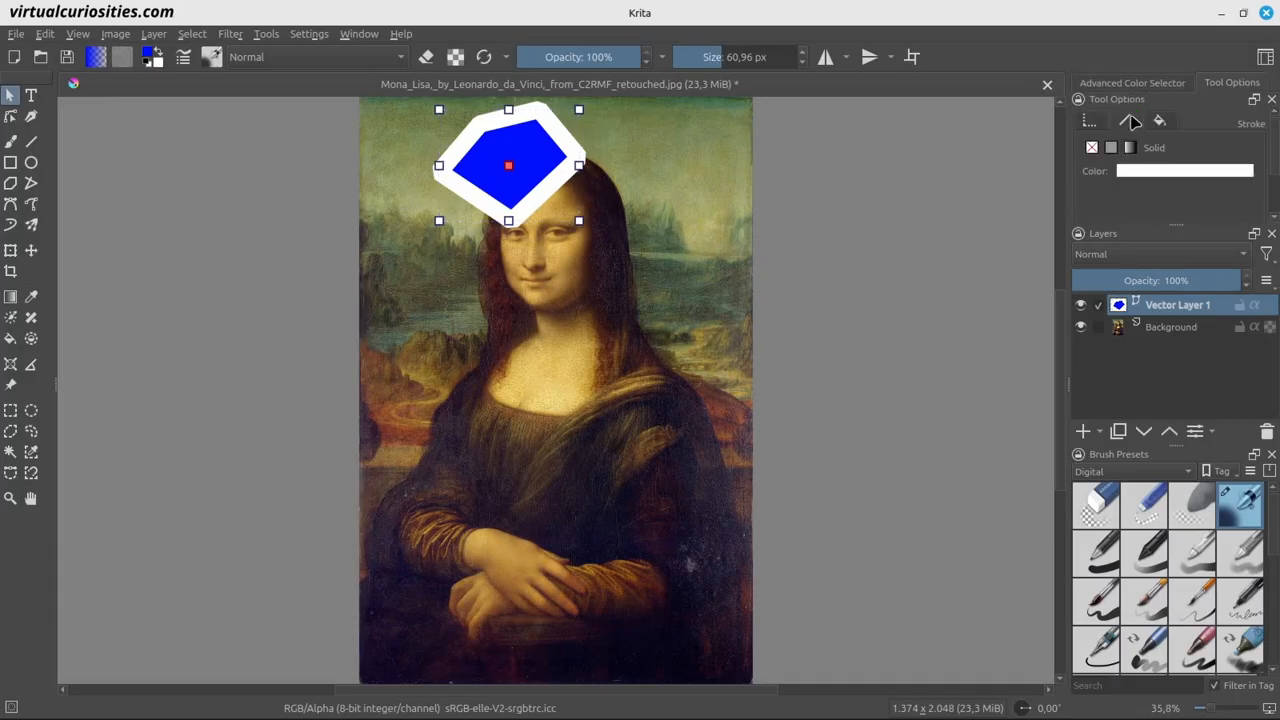
click(1092, 148)
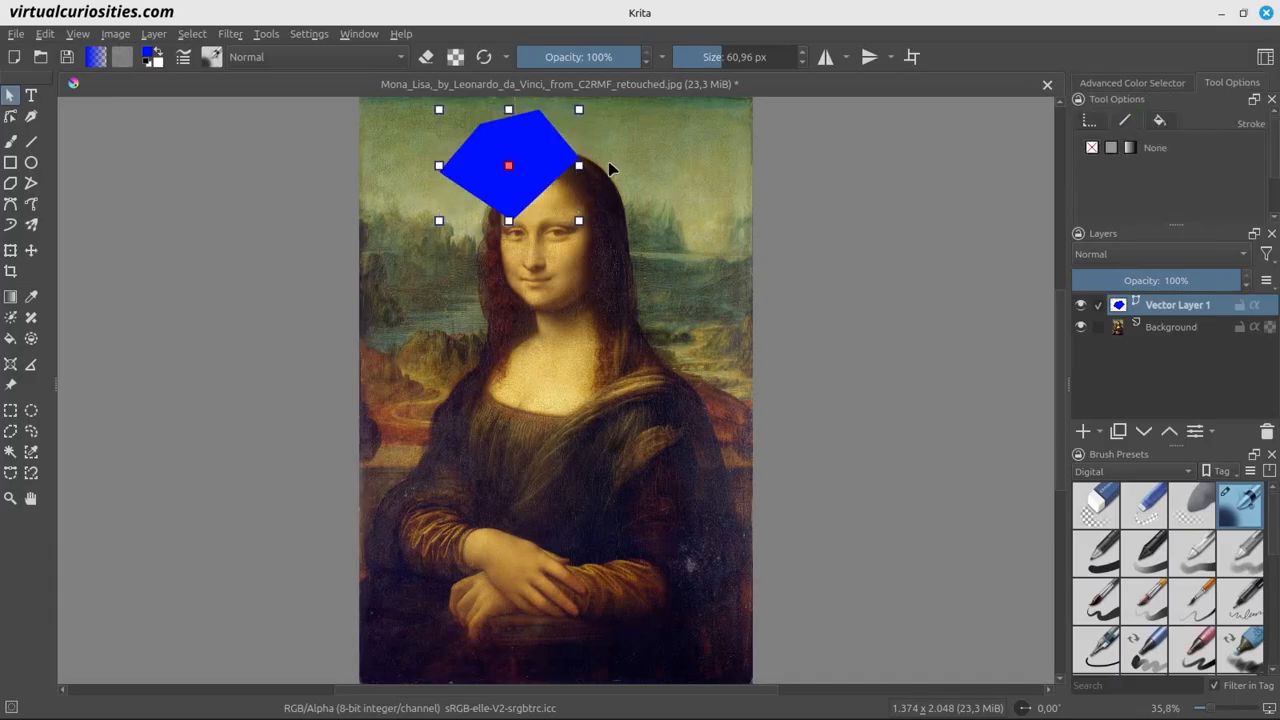
Move the blue shape over the Mona Lisa's face and reposition its corner points to cover the face down to the chin
drag(542, 155, 640, 273)
click(10, 116)
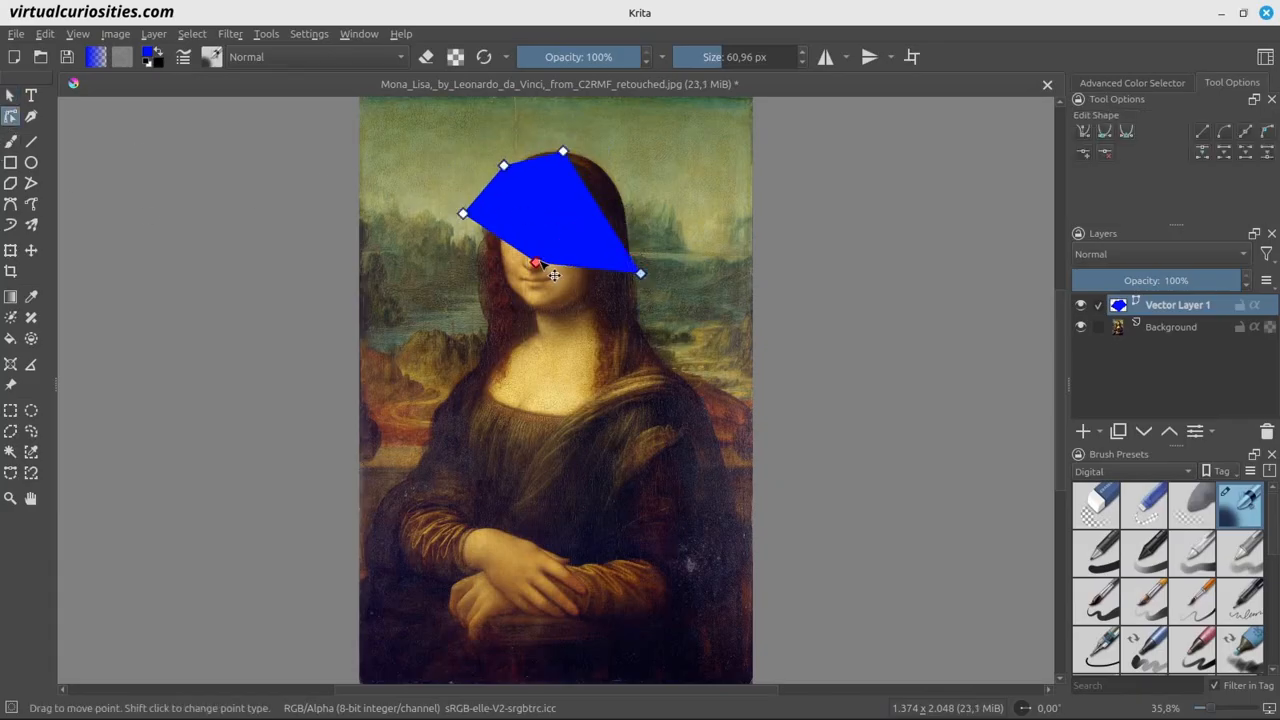
drag(538, 264, 538, 313)
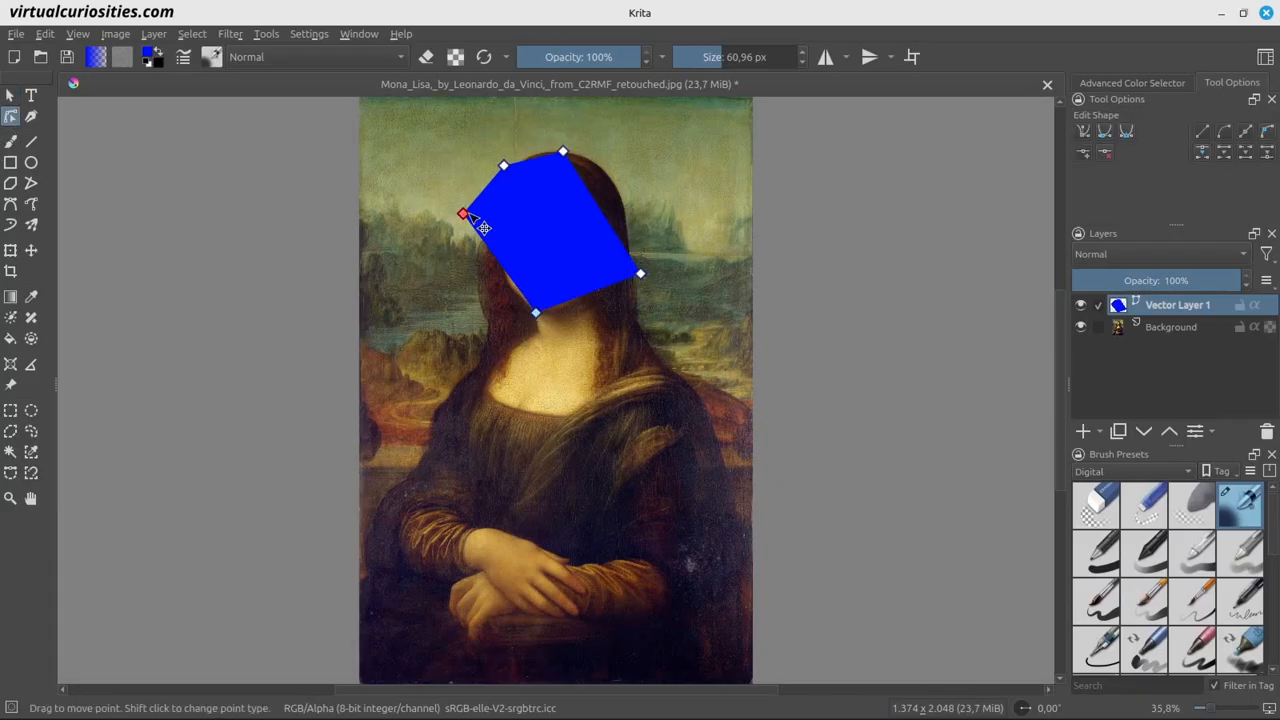
drag(464, 212, 472, 266)
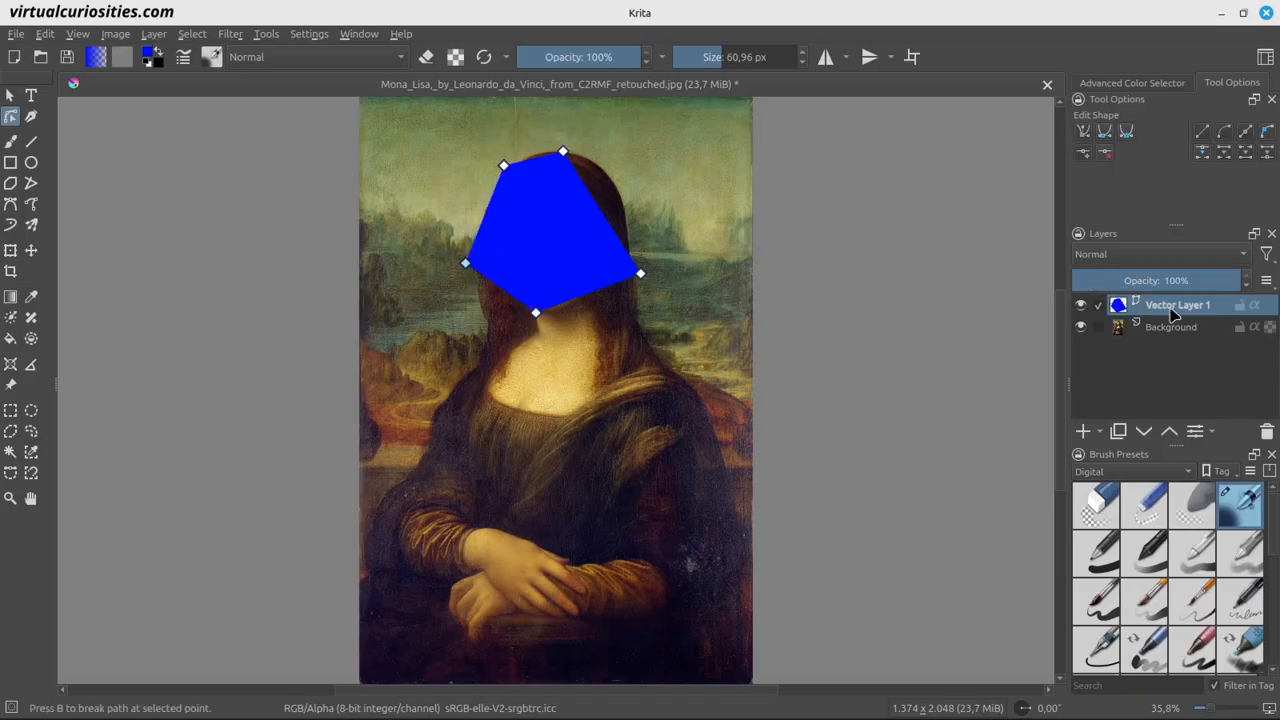
Move Vector Layer 1 below the Background layer and turn on Inherit Alpha for the Background layer
drag(1175, 315, 1171, 338)
click(1255, 305)
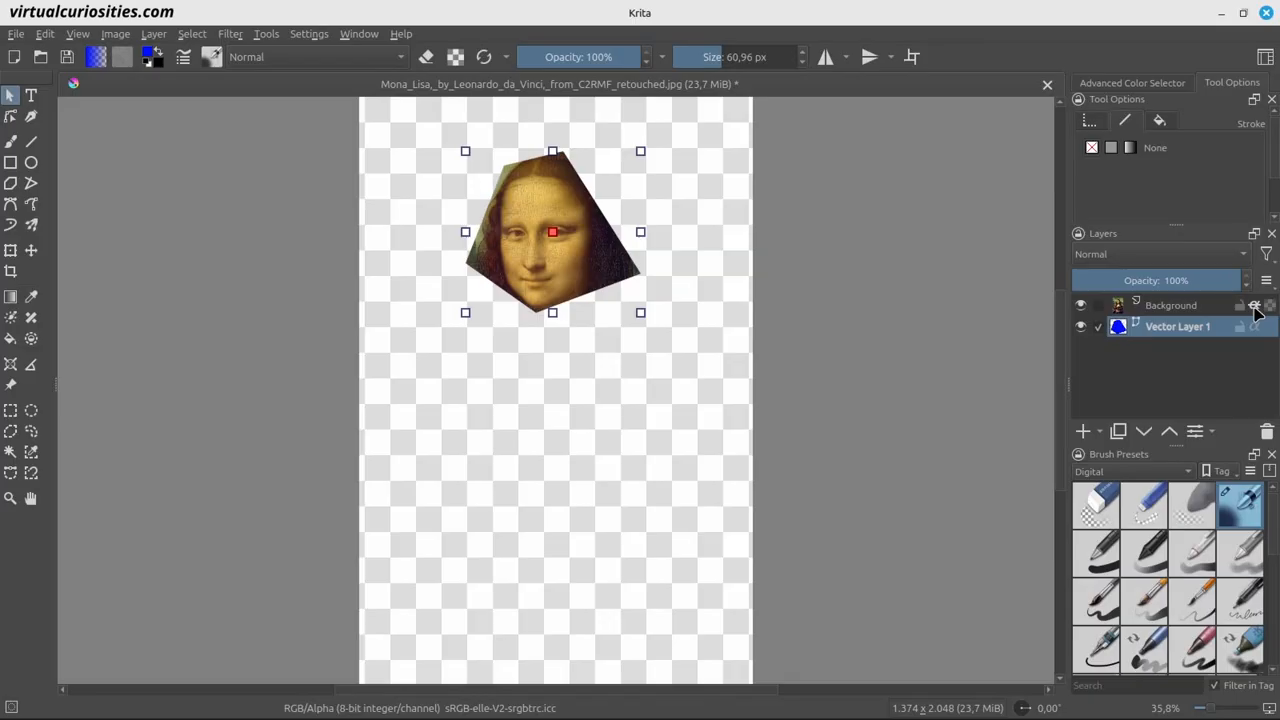
click(1182, 308)
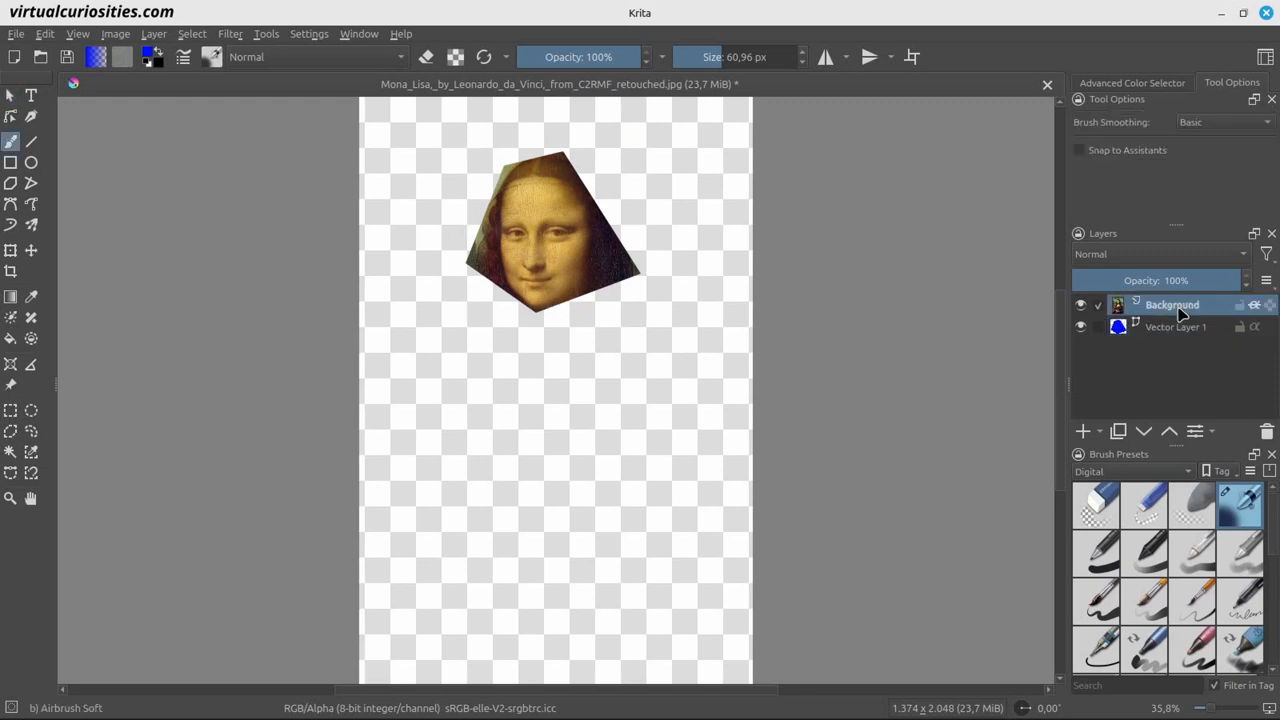
Move the clipping shape's top point on Vector Layer 1 outward to the right of the head
click(1186, 328)
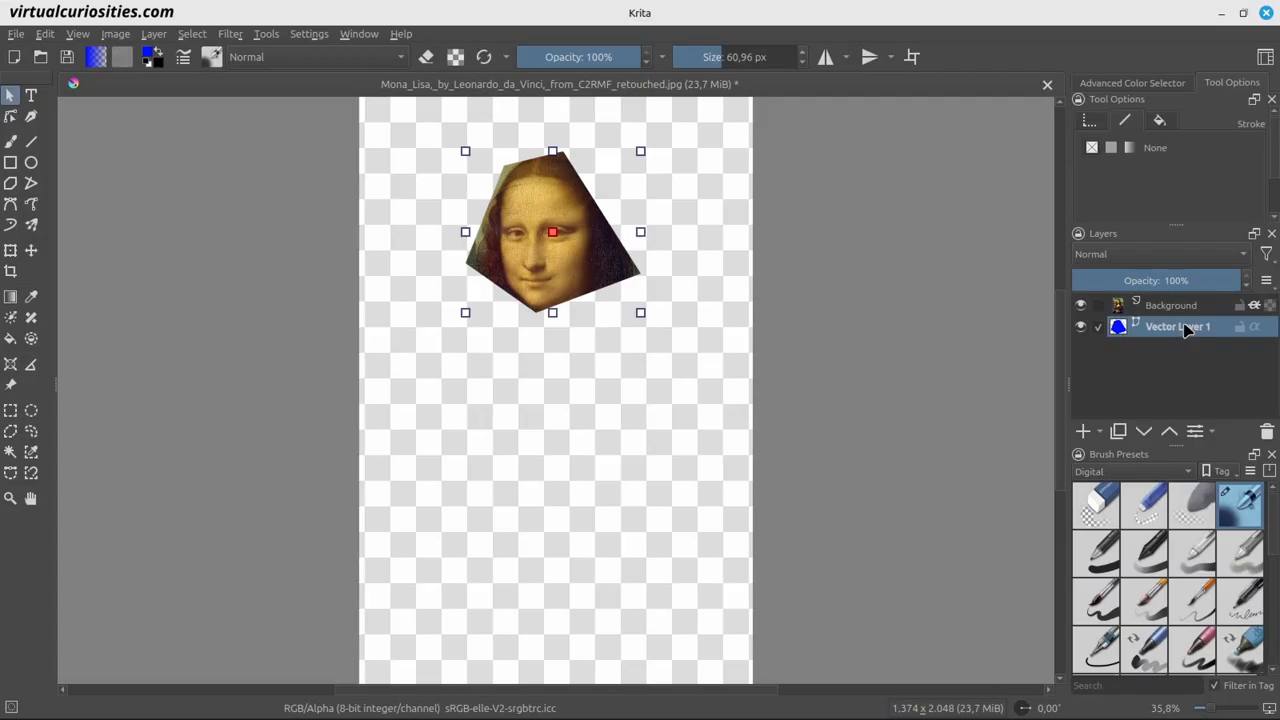
click(11, 117)
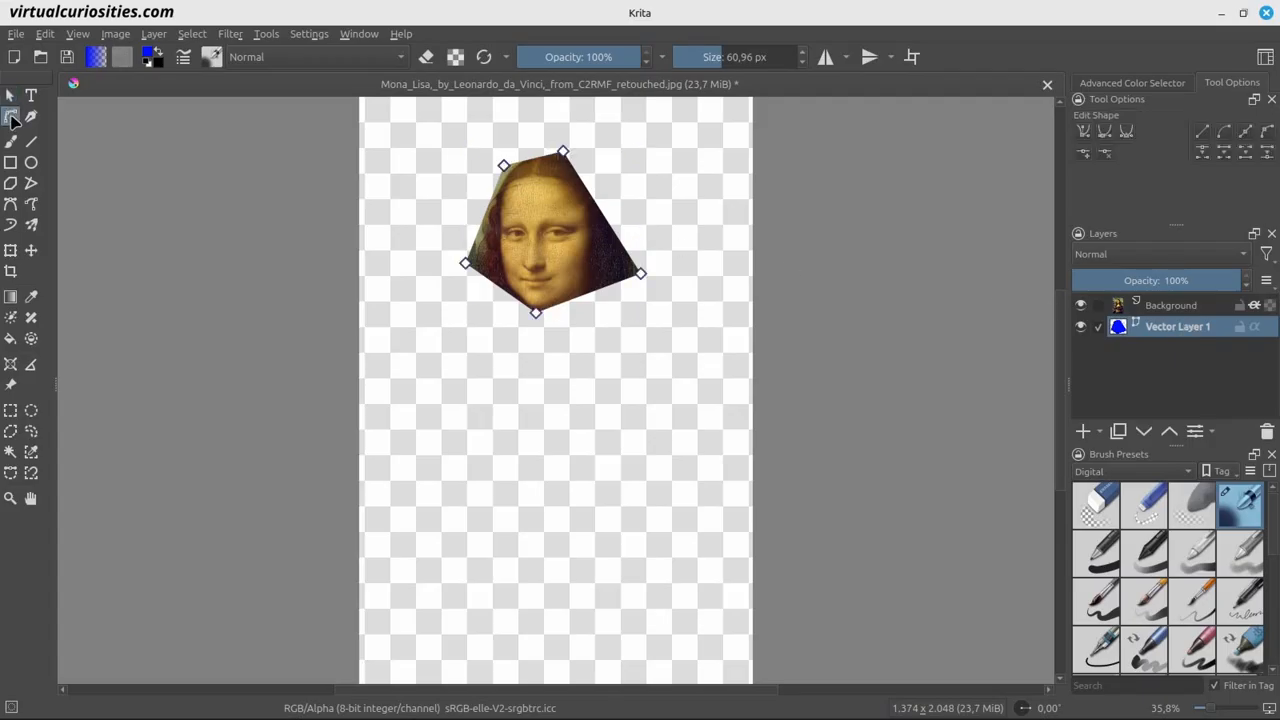
drag(565, 154, 651, 183)
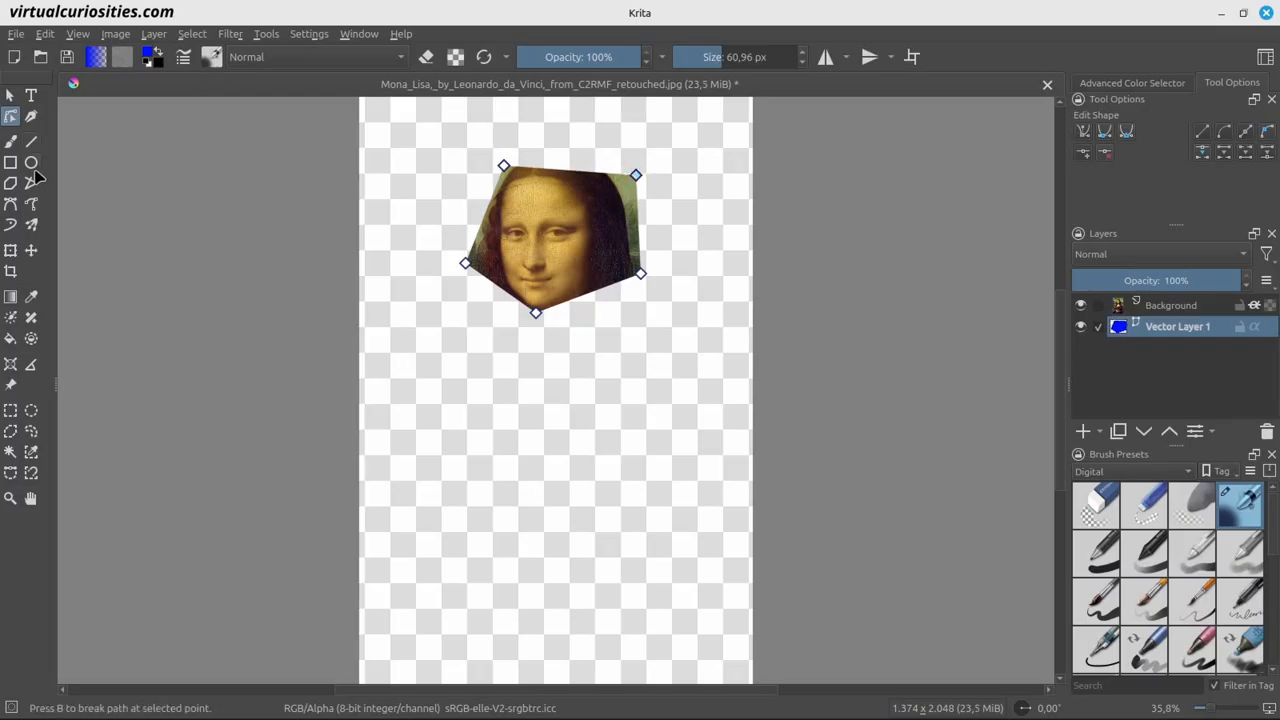
Draw a rectangle above the face and an ellipse to its upper left, filled with Foreground Color and with No Outline
click(10, 162)
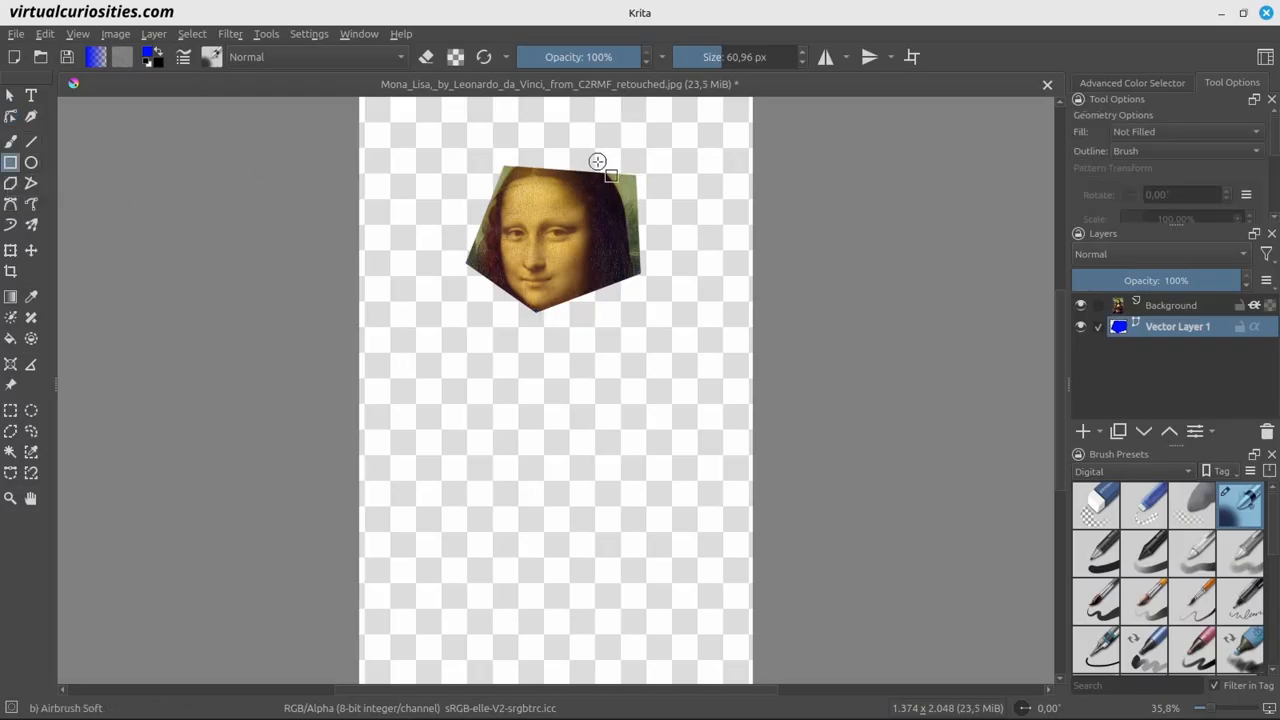
click(1150, 132)
click(1148, 149)
click(1123, 151)
click(1148, 148)
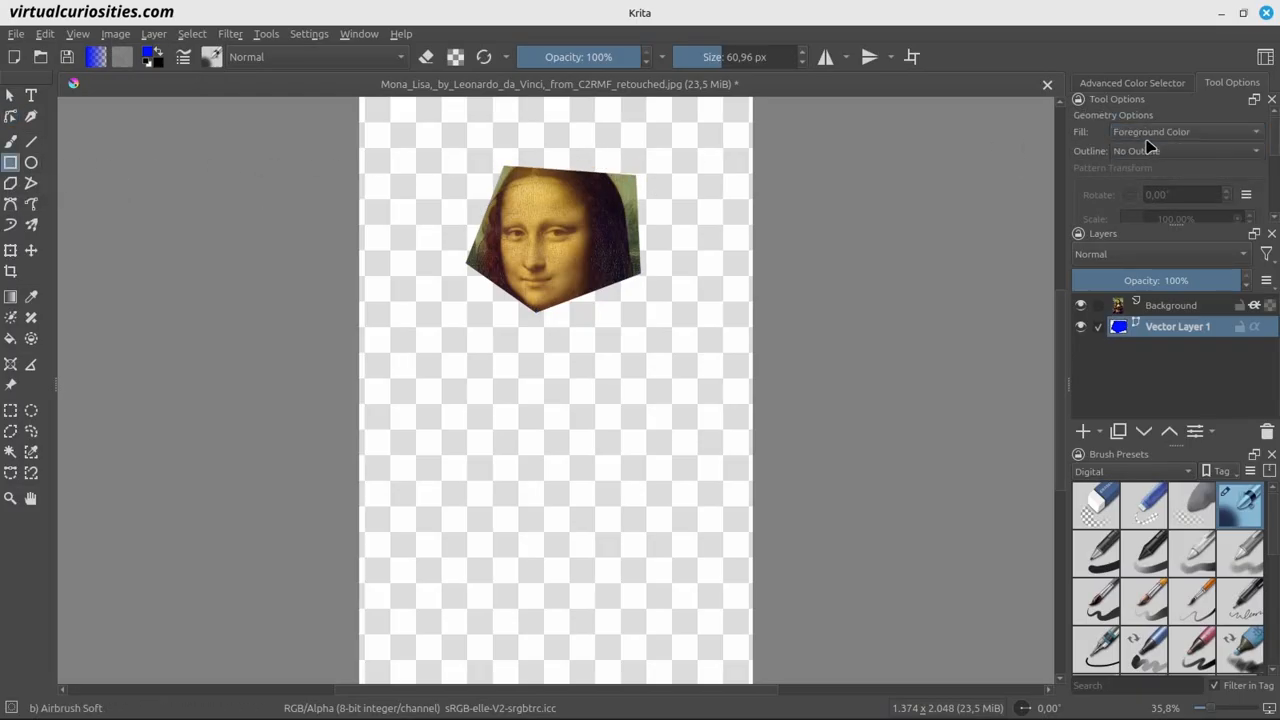
drag(557, 123, 658, 157)
click(32, 164)
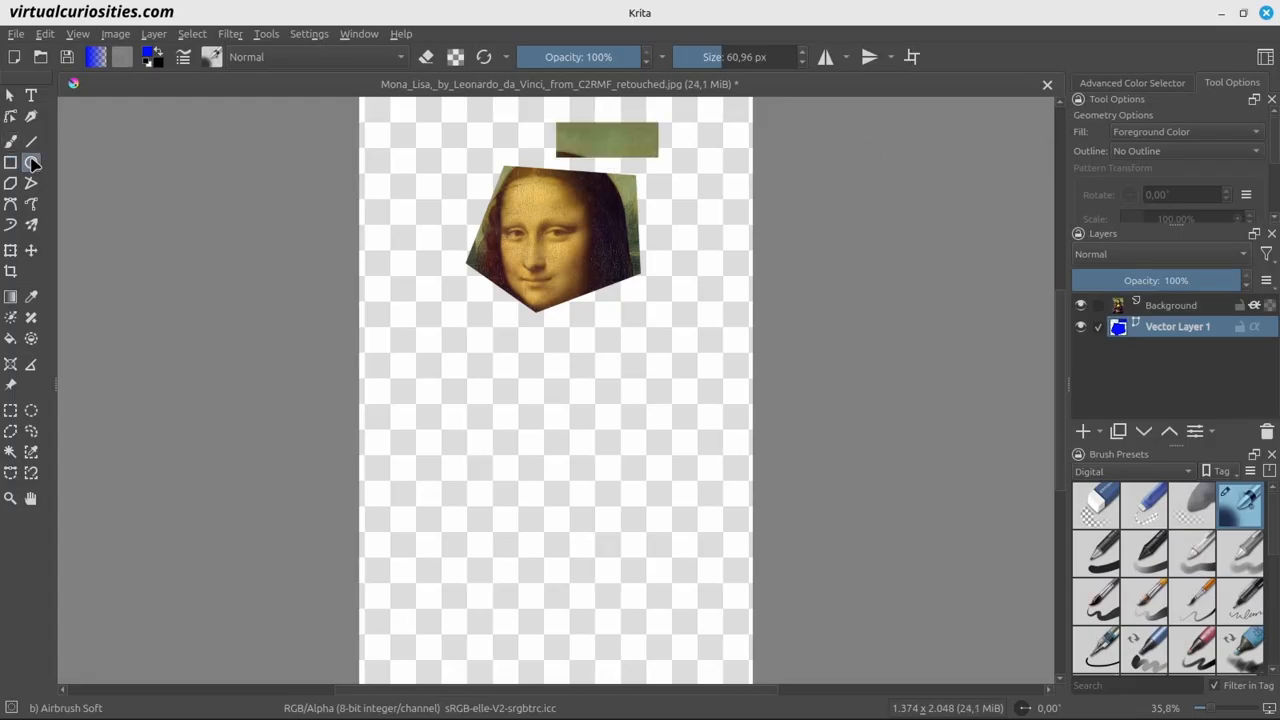
drag(398, 139, 478, 198)
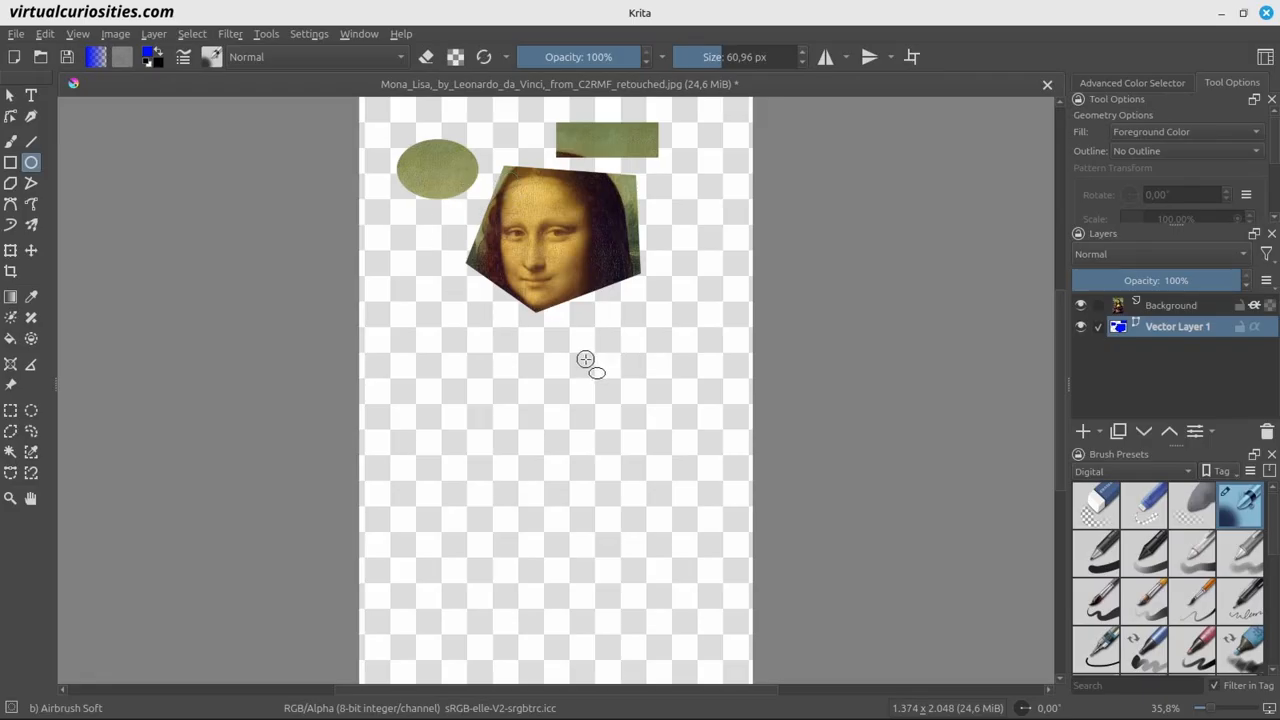
Switch to Inkscape, draw a black five-pointed star about 63 mm wide and 60 mm high, and copy it
key(alt+Tab)
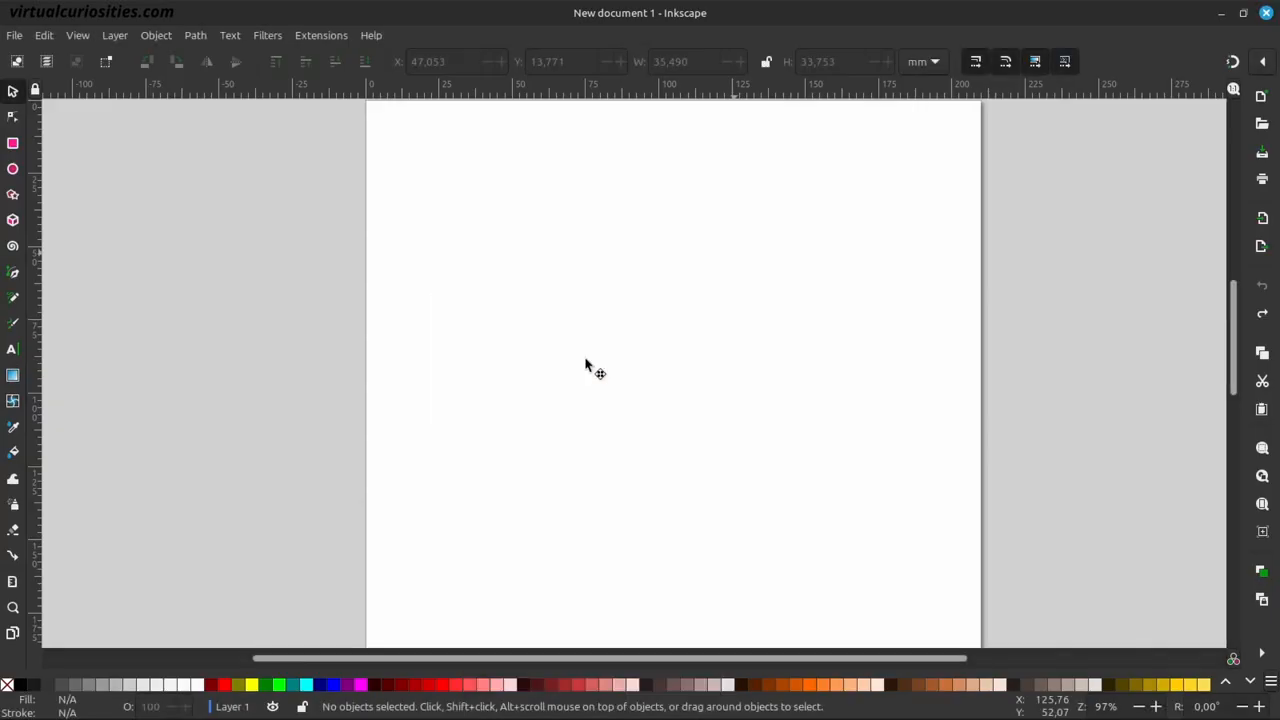
drag(586, 363, 563, 440)
click(13, 194)
mouse_move(479, 284)
mouse_down()
mouse_move(504, 199)
mouse_move(479, 188)
mouse_up()
click(13, 91)
click(44, 35)
click(112, 136)
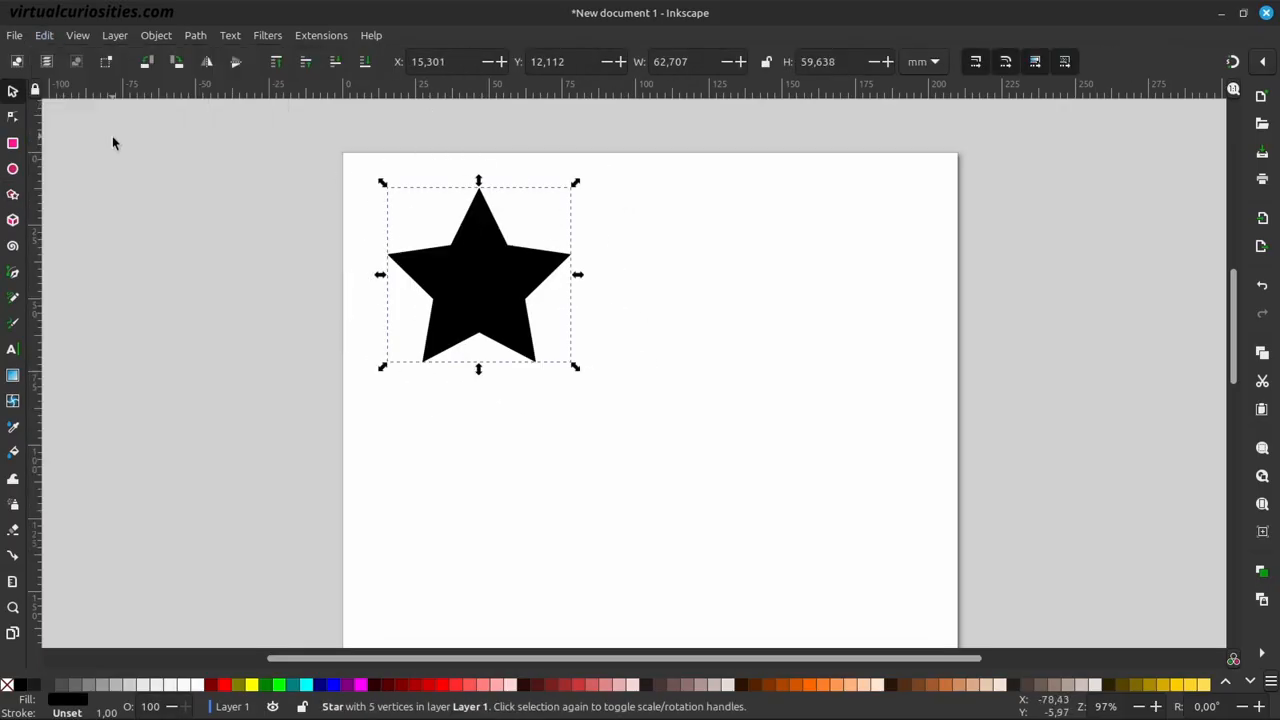
Switch back to Krita, paste the star into Vector Layer 1, and enlarge and move it below the face
key(alt+Tab)
click(45, 33)
click(129, 209)
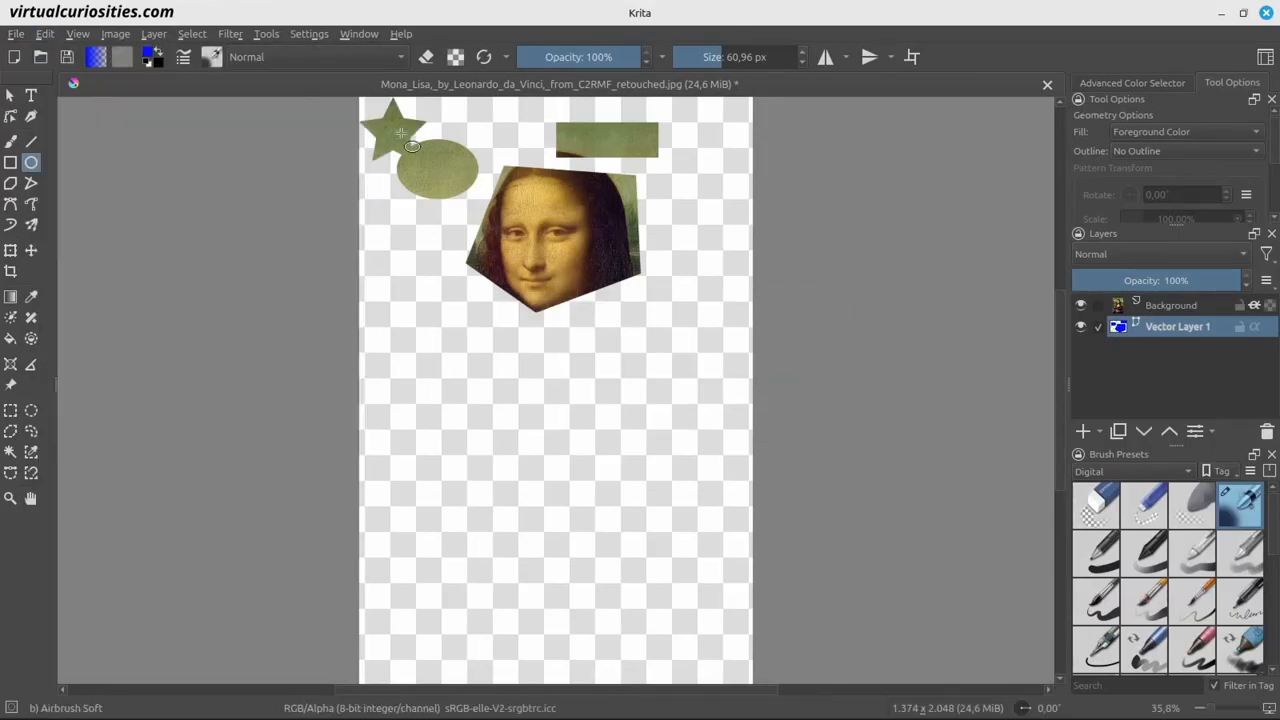
click(10, 95)
drag(395, 128, 740, 552)
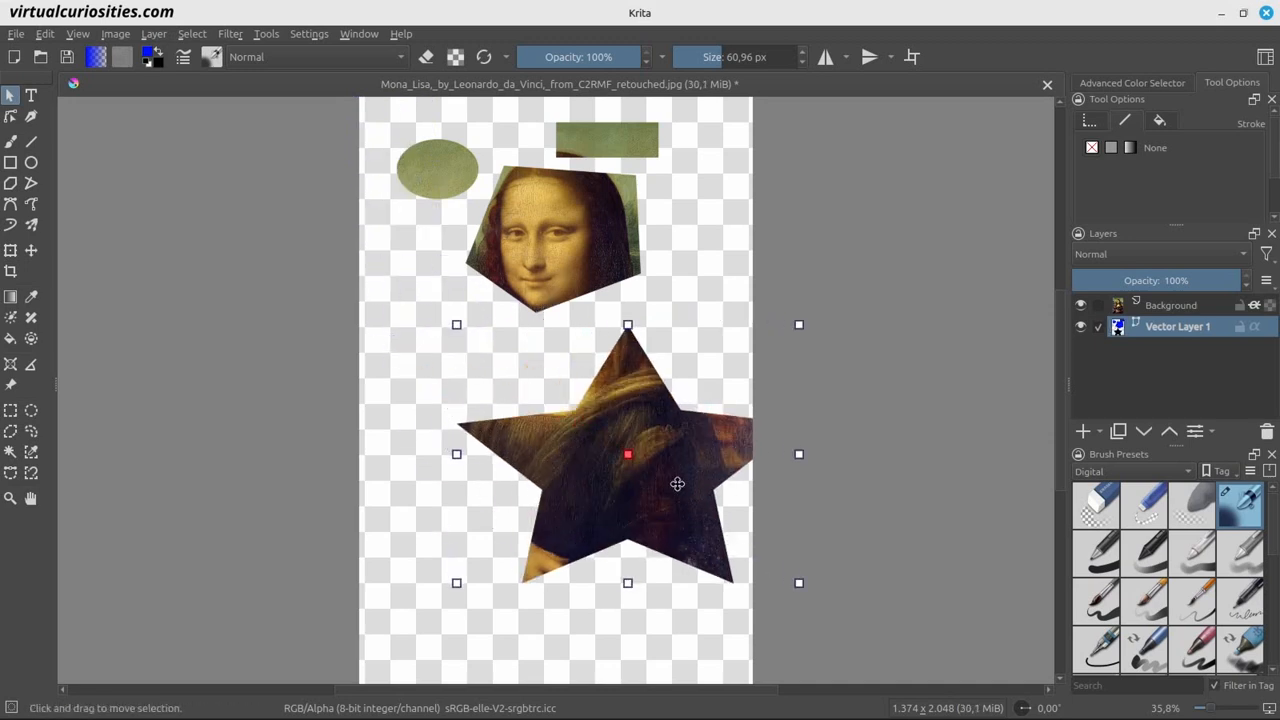
Move the star on Vector Layer 1 to the lower left of the canvas, over the hands of the painting
drag(677, 480, 580, 509)
drag(703, 504, 631, 506)
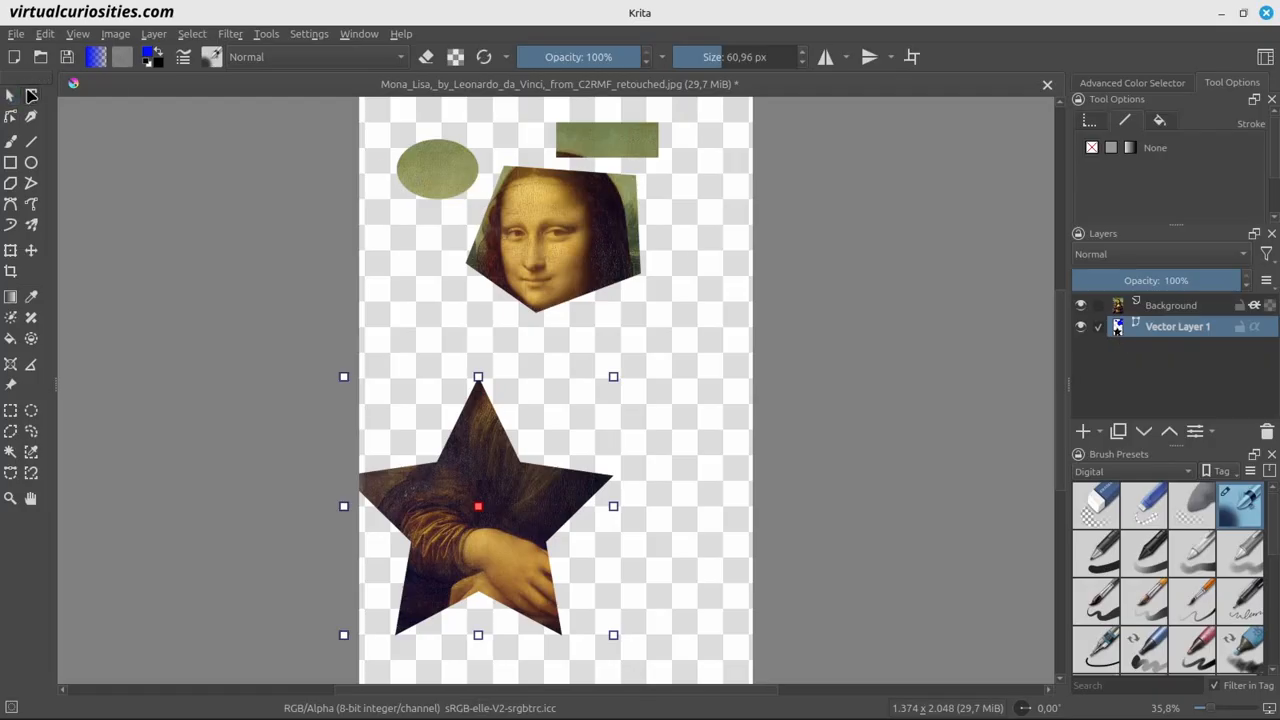
Add the text "Mona Lisa" to Vector Layer 1 in a much larger font size and reposition it on the canvas
click(31, 95)
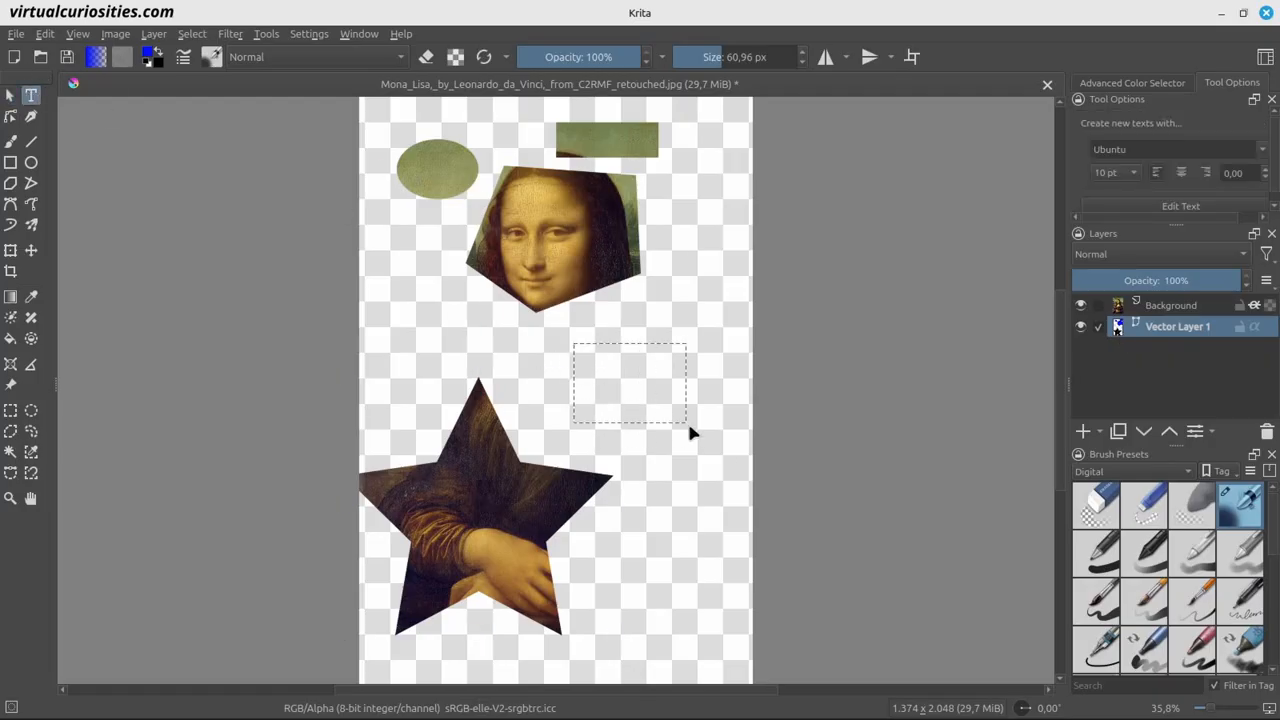
drag(689, 431, 689, 431)
key(ctrl+a)
text(Mona Li)
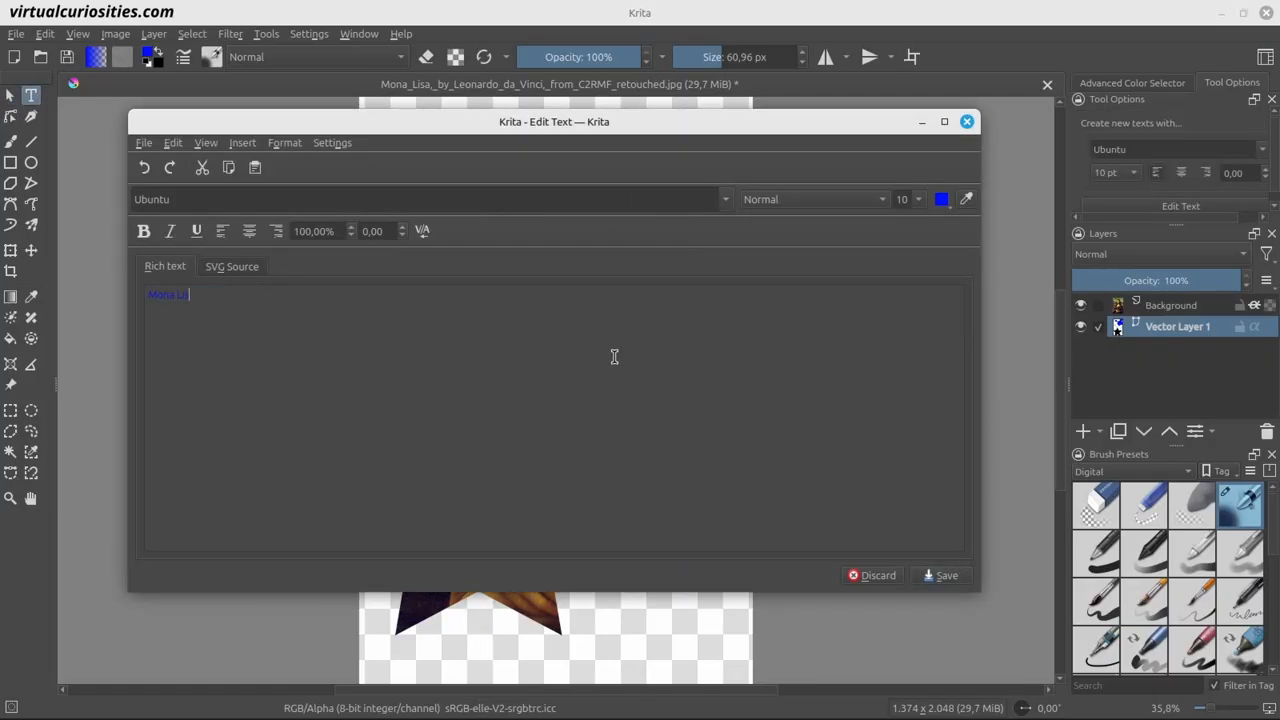
double_click(902, 199)
key(Return)
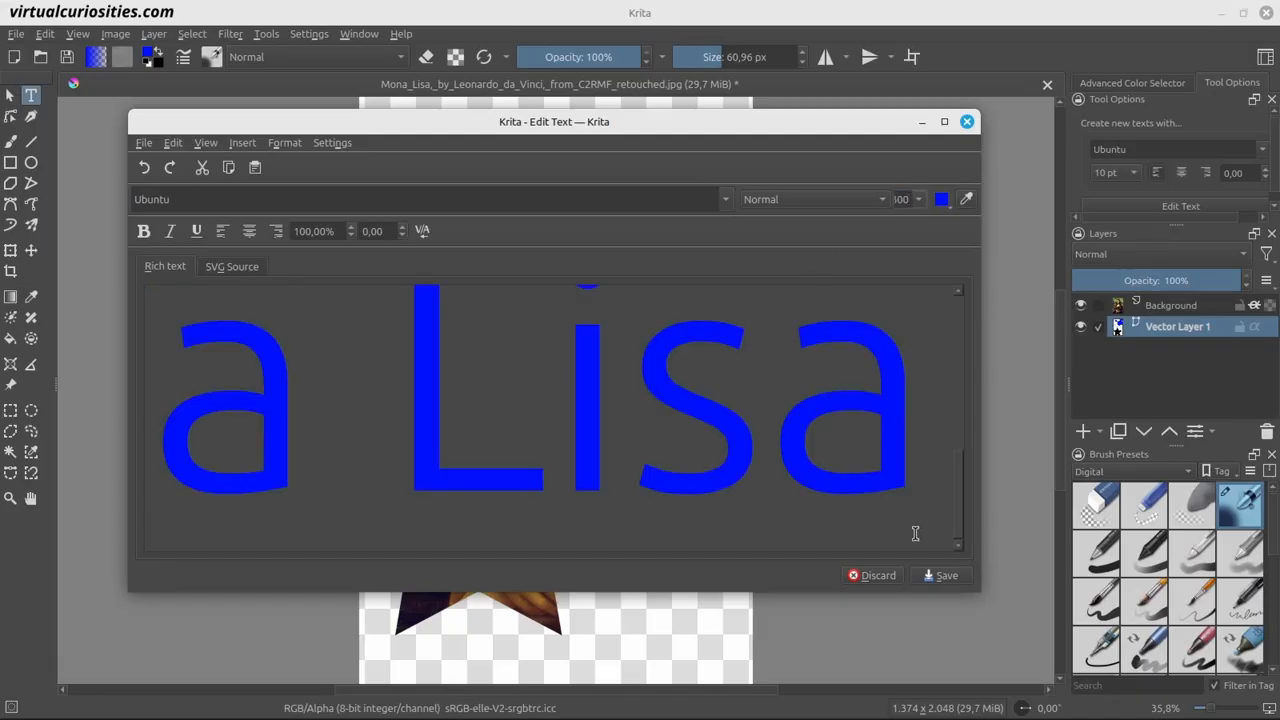
click(941, 576)
mouse_move(703, 320)
mouse_down()
mouse_move(483, 341)
mouse_move(492, 178)
mouse_up()
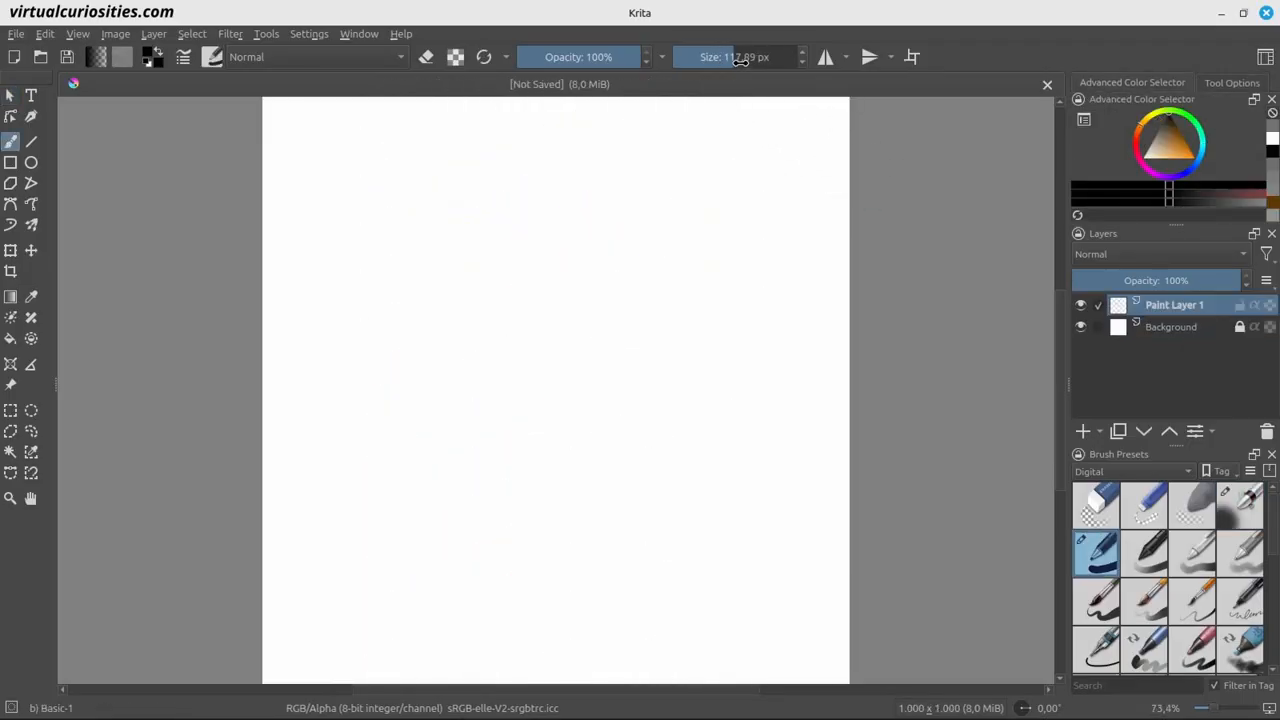
In the blank document, stamp a brown circle on Paint Layer 1 with a 357,43 px brush
key(bracketright)
key(bracketright)
key(bracketright)
drag(1150, 140, 1190, 145)
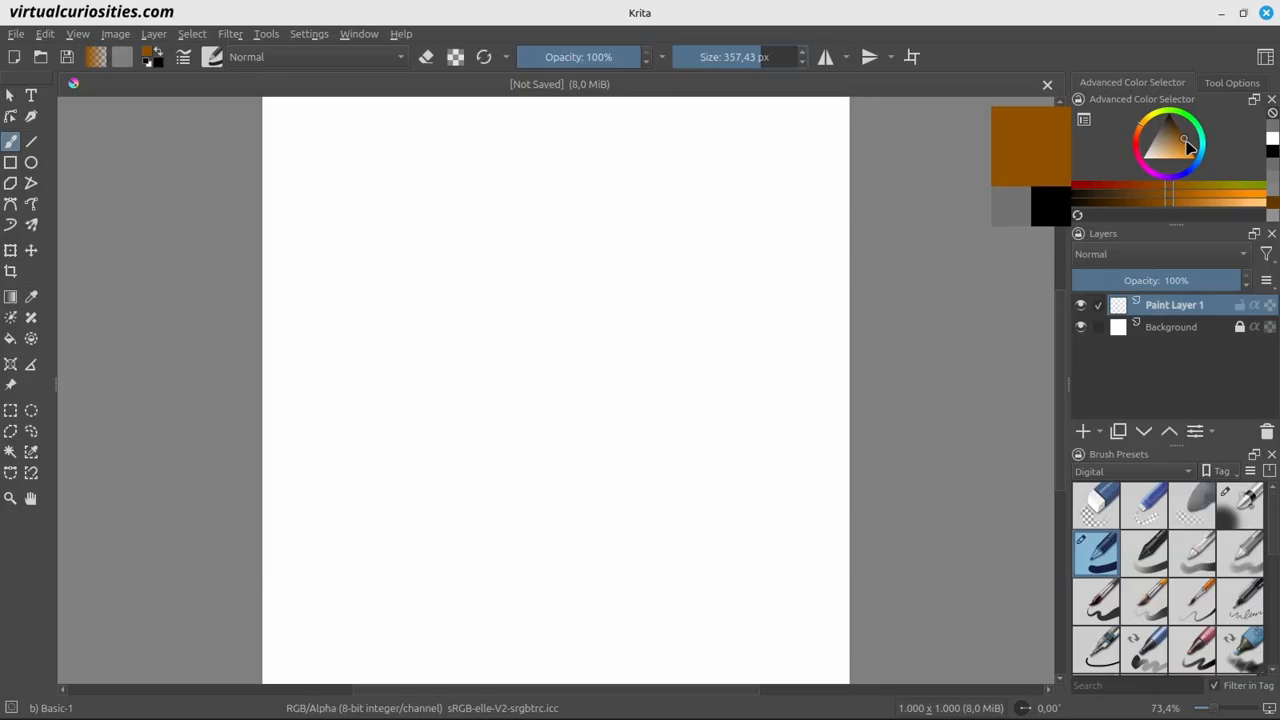
click(585, 333)
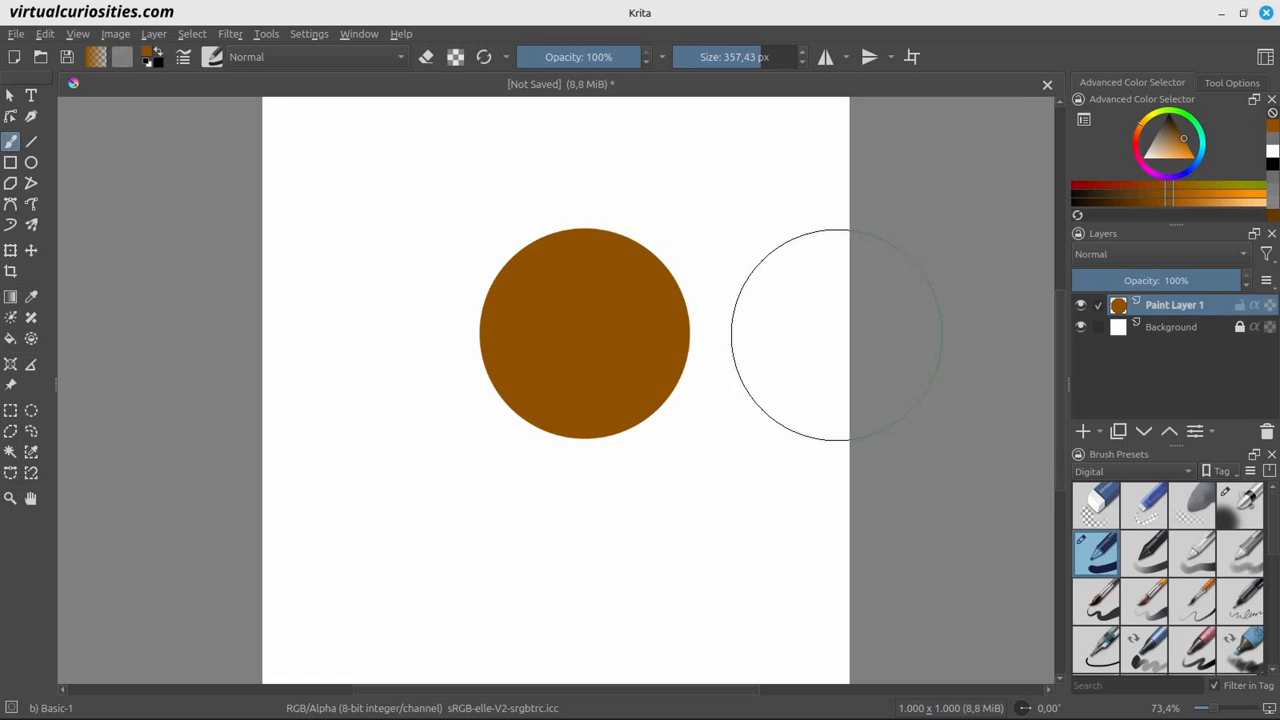
On two new layers, paint a gray shadow along the circle's lower right edge and a gray highlight dot, using a 73,76 px brush
click(1084, 426)
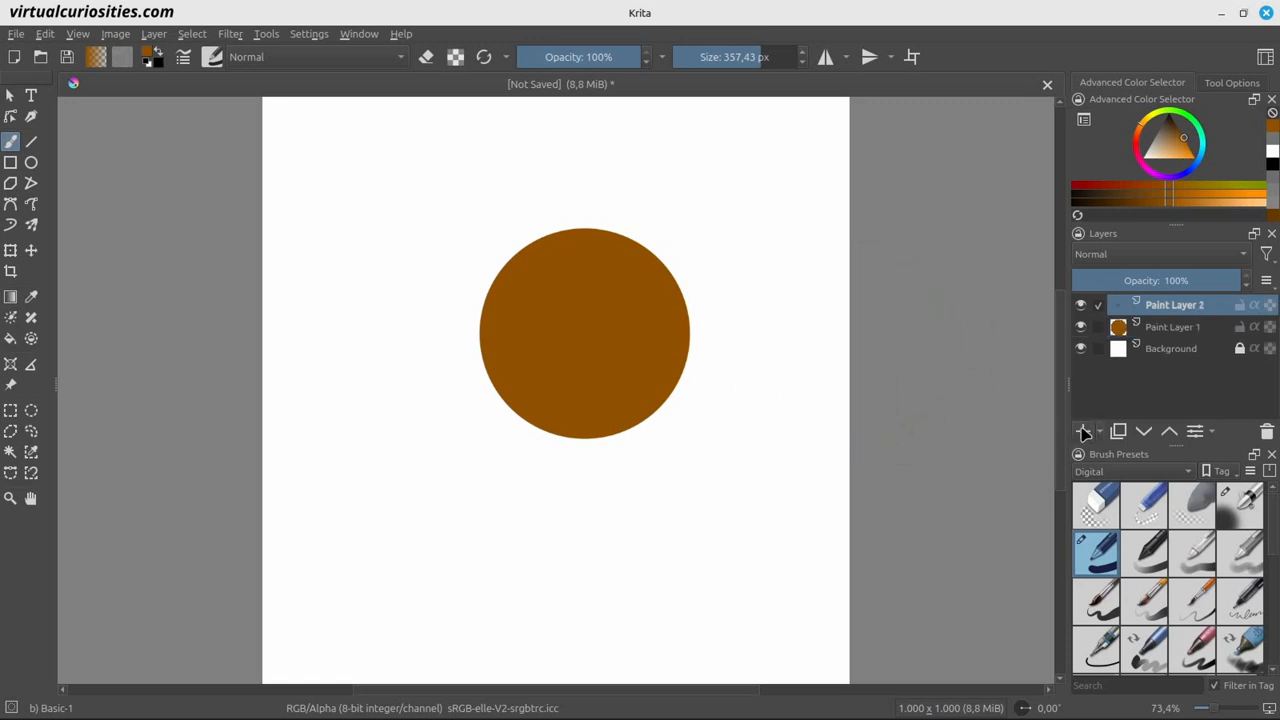
click(1153, 138)
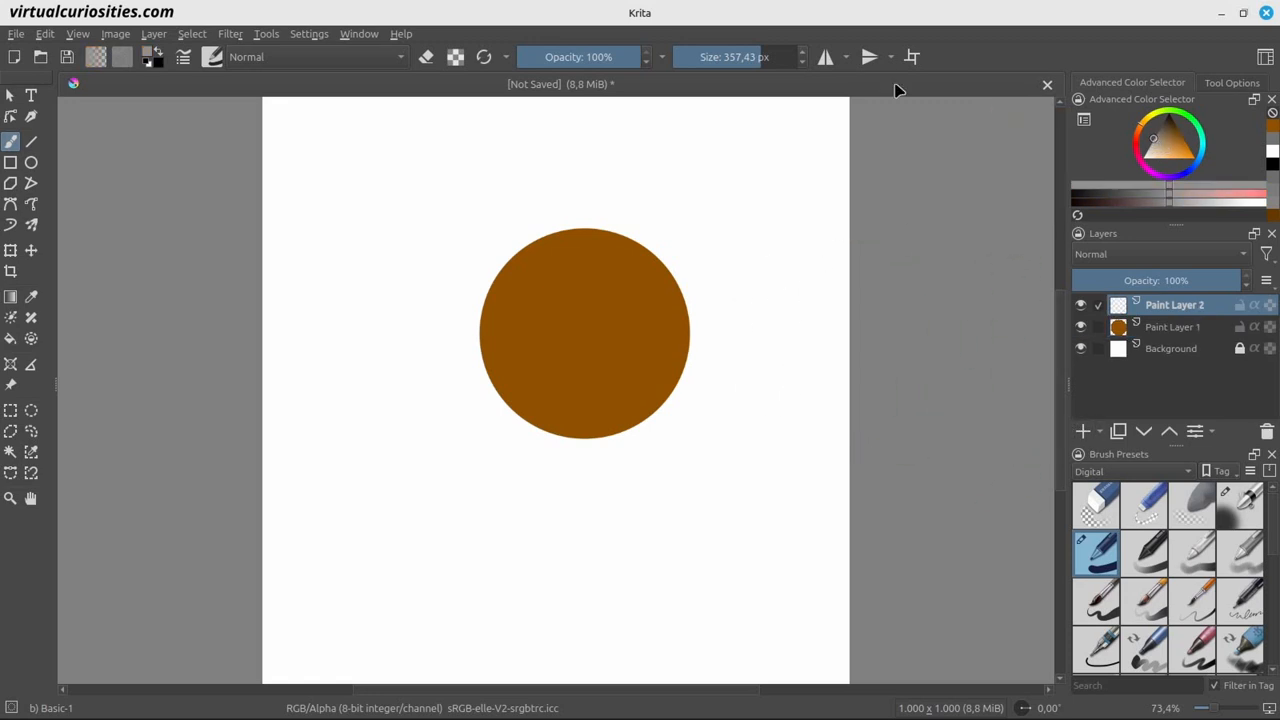
click(725, 56)
mouse_move(667, 257)
mouse_down()
mouse_move(664, 373)
mouse_move(569, 441)
mouse_move(619, 423)
mouse_move(683, 303)
mouse_move(677, 286)
mouse_move(634, 392)
mouse_up()
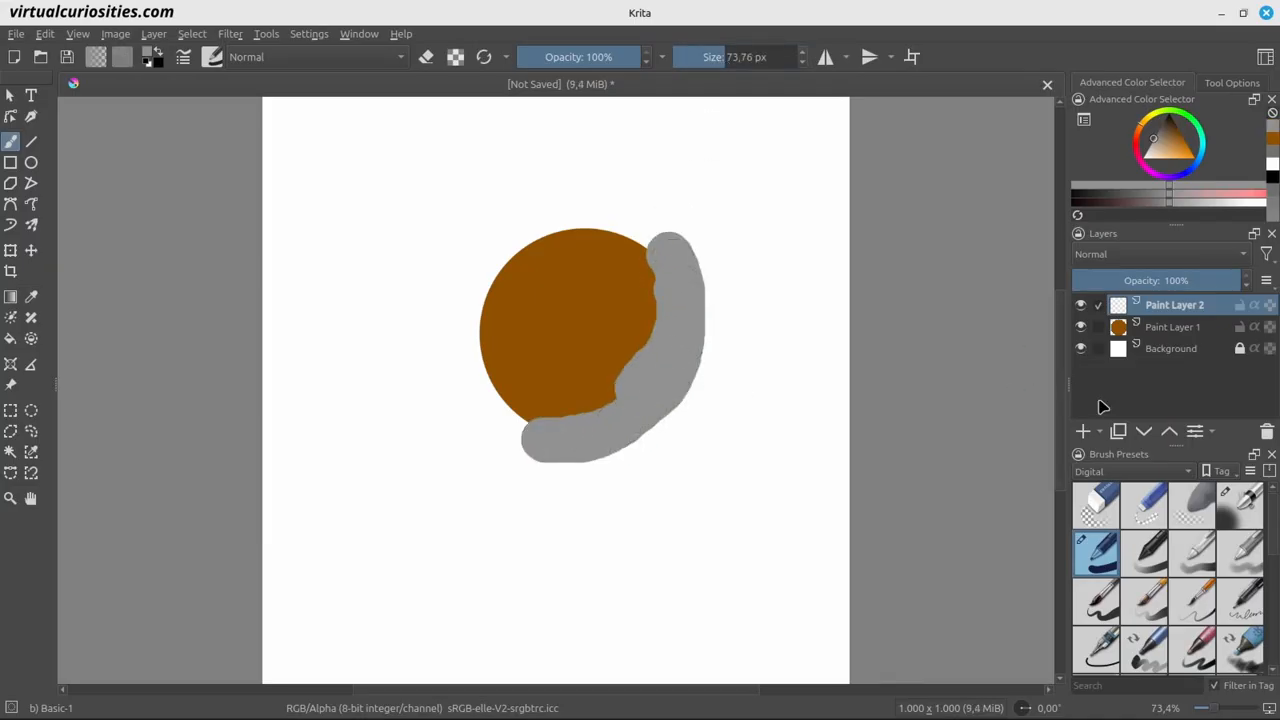
click(1083, 431)
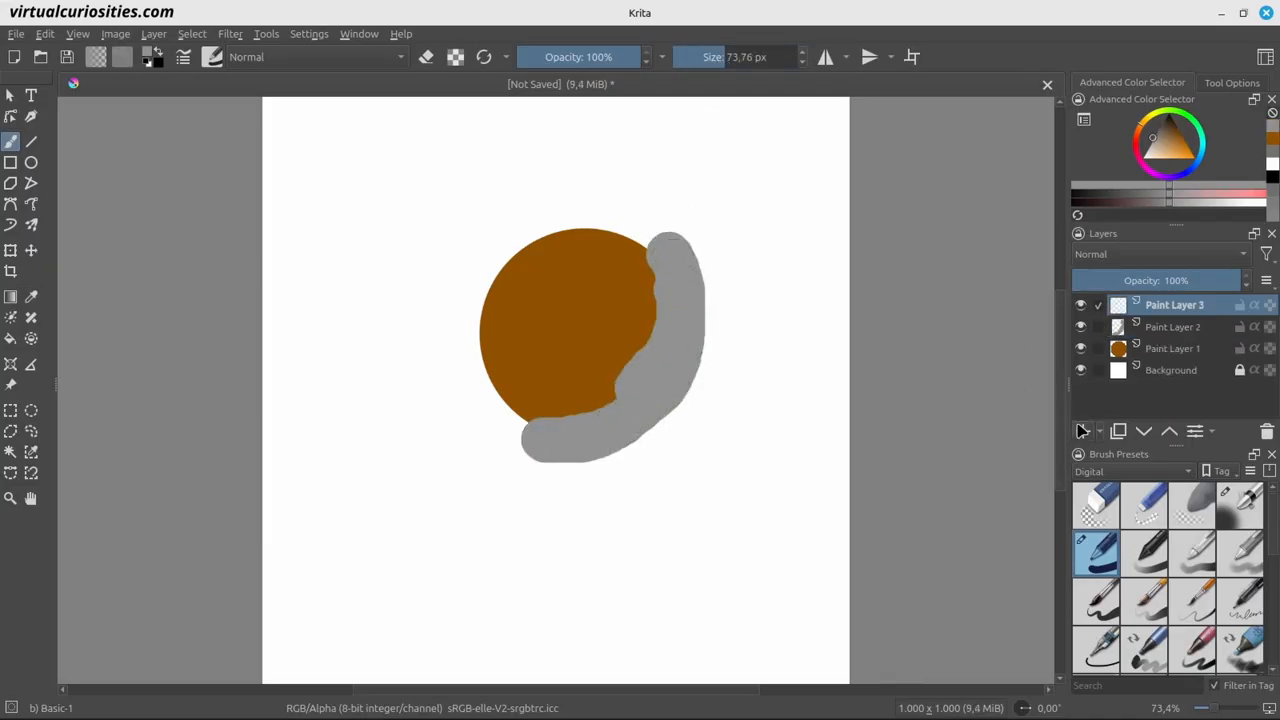
click(558, 294)
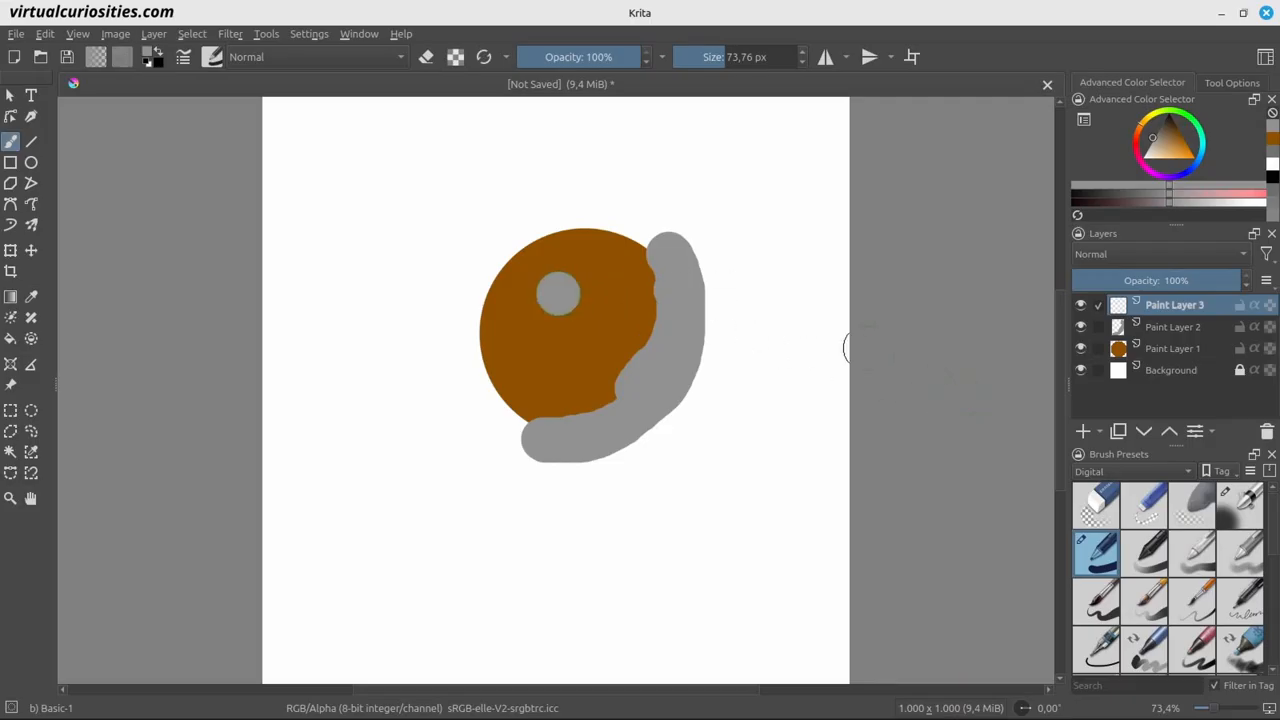
Group the three paint layers and enable Inherit Alpha on Paint Layer 2 and Paint Layer 3
shift+click(1178, 348)
key(ctrl+g)
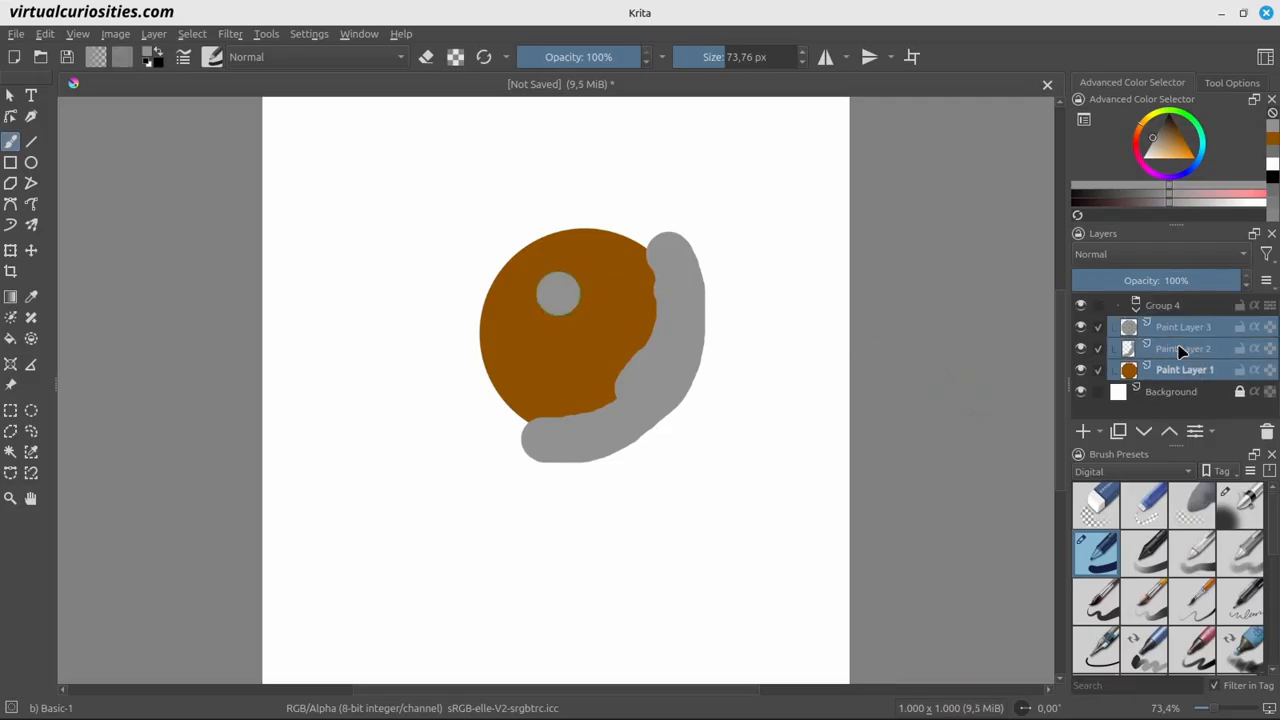
click(1255, 348)
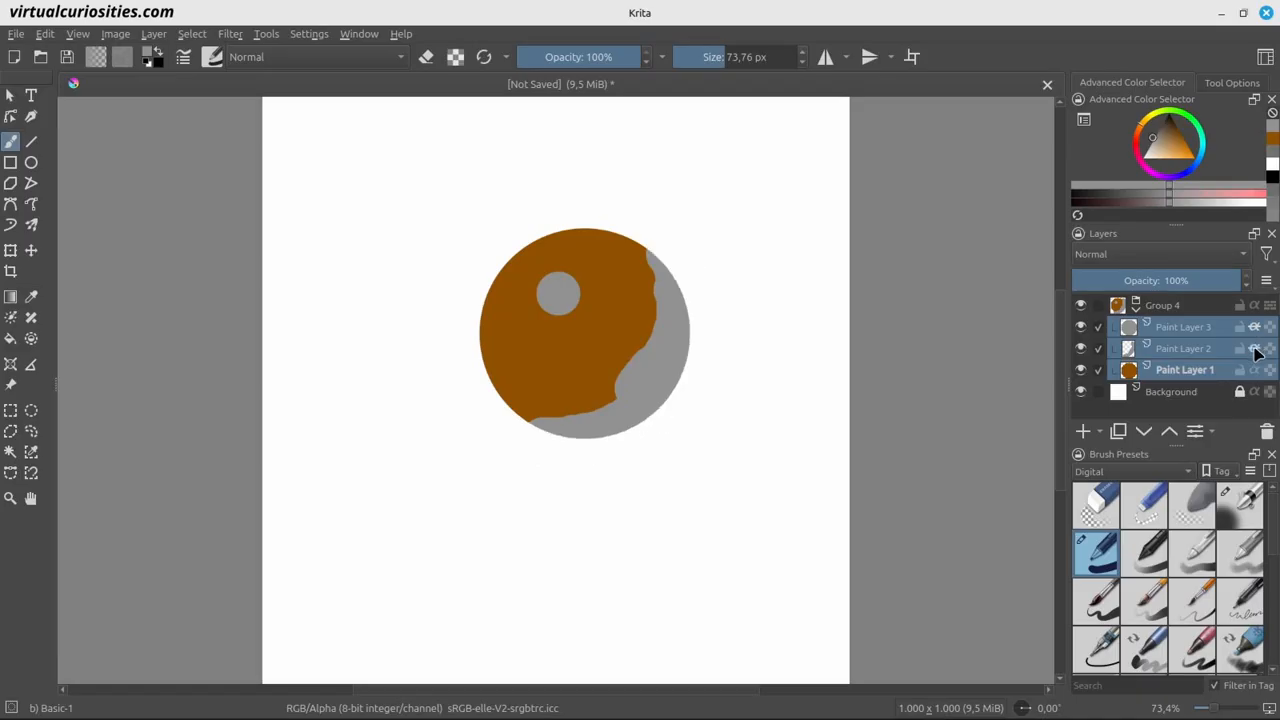
Set the blending mode of the shadow layer, Paint Layer 2, to Multiply
click(1200, 348)
click(1124, 253)
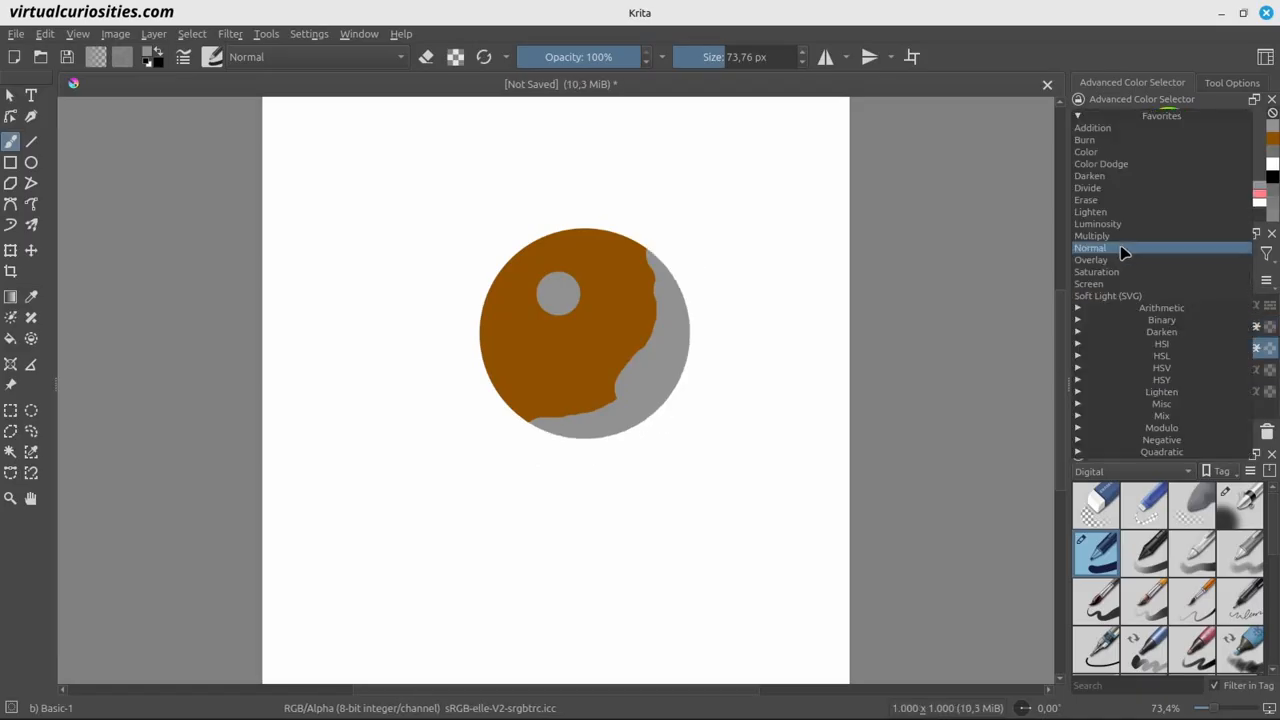
click(1180, 308)
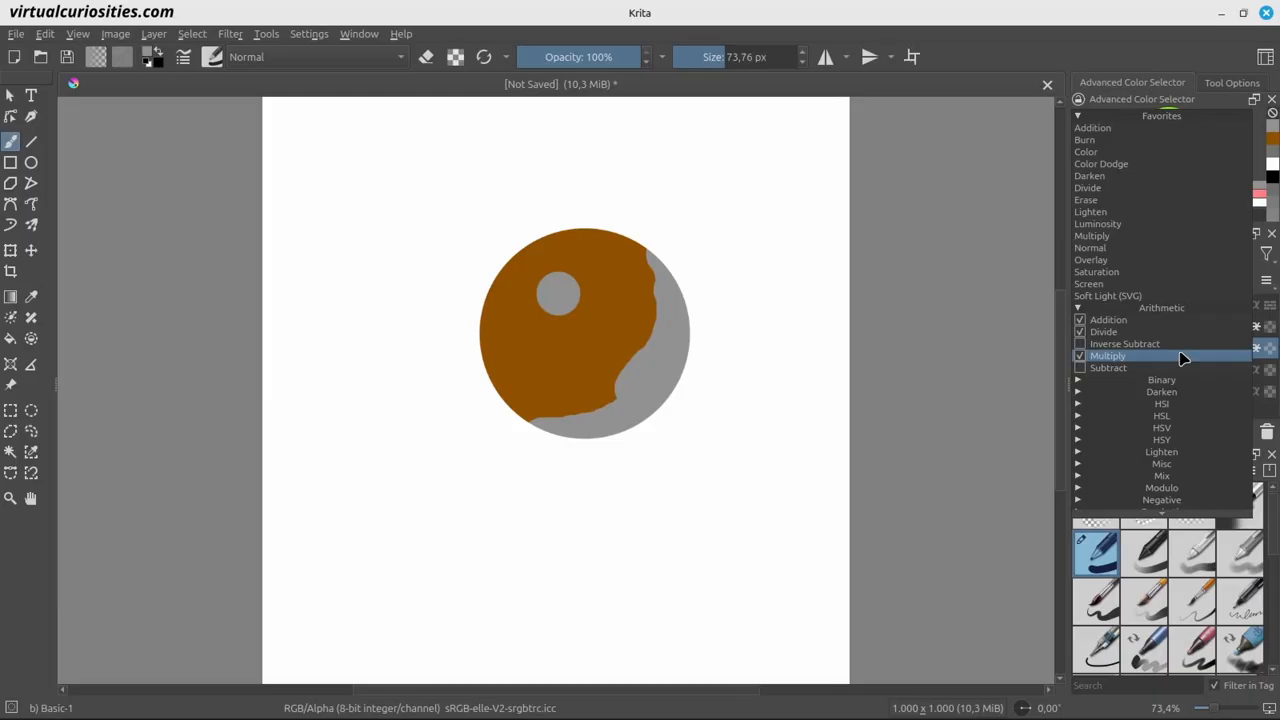
click(1182, 356)
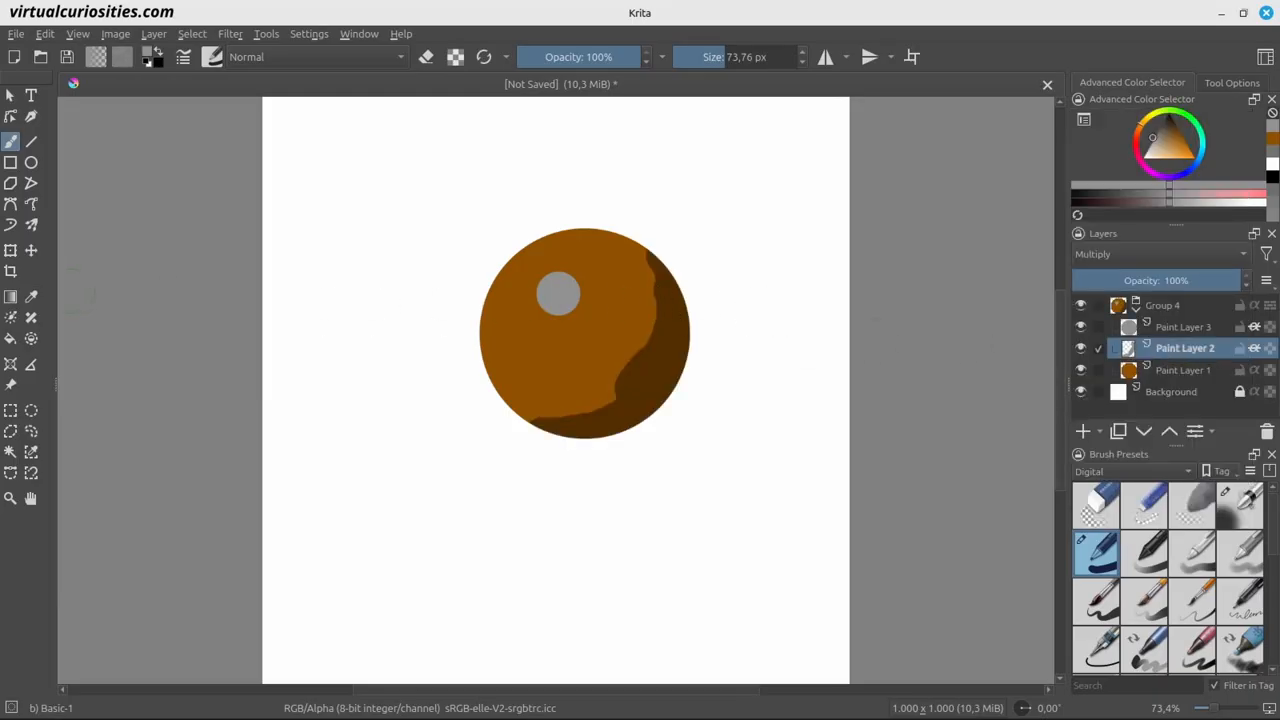
Sample the lit brown and the shadowed brown of the circle repeatedly to compare their colors
click(33, 297)
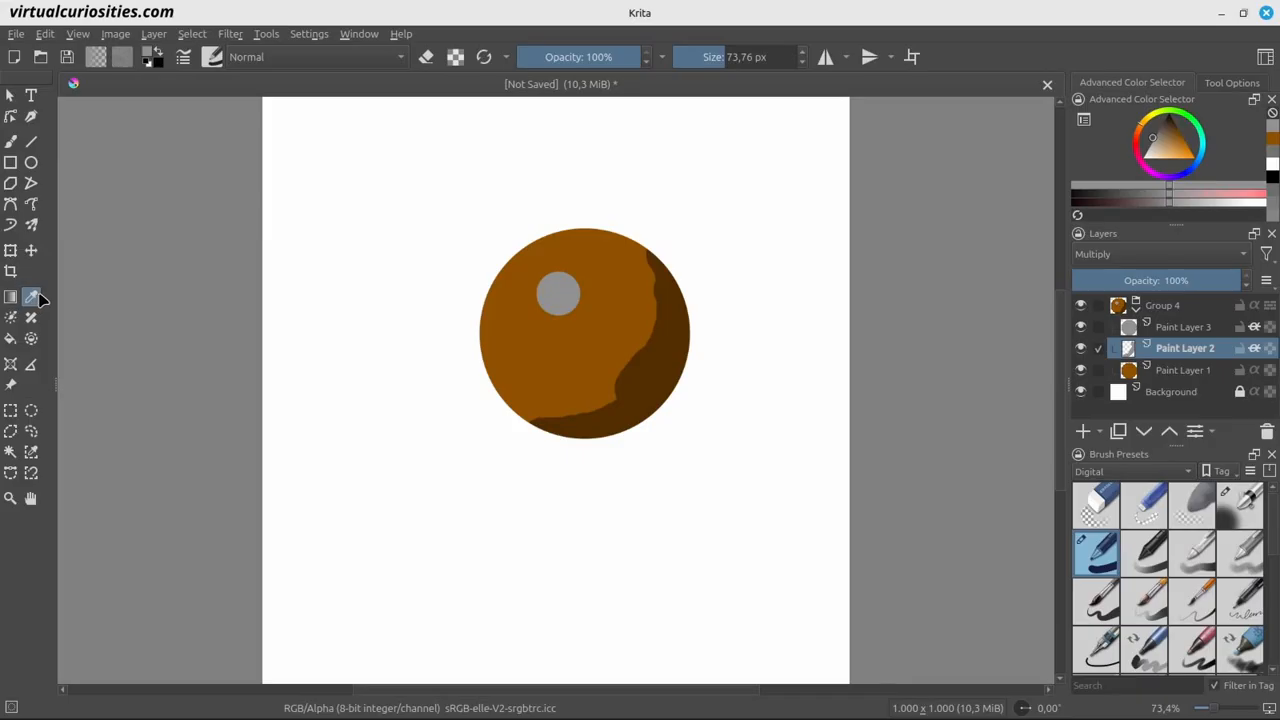
click(637, 283)
click(669, 291)
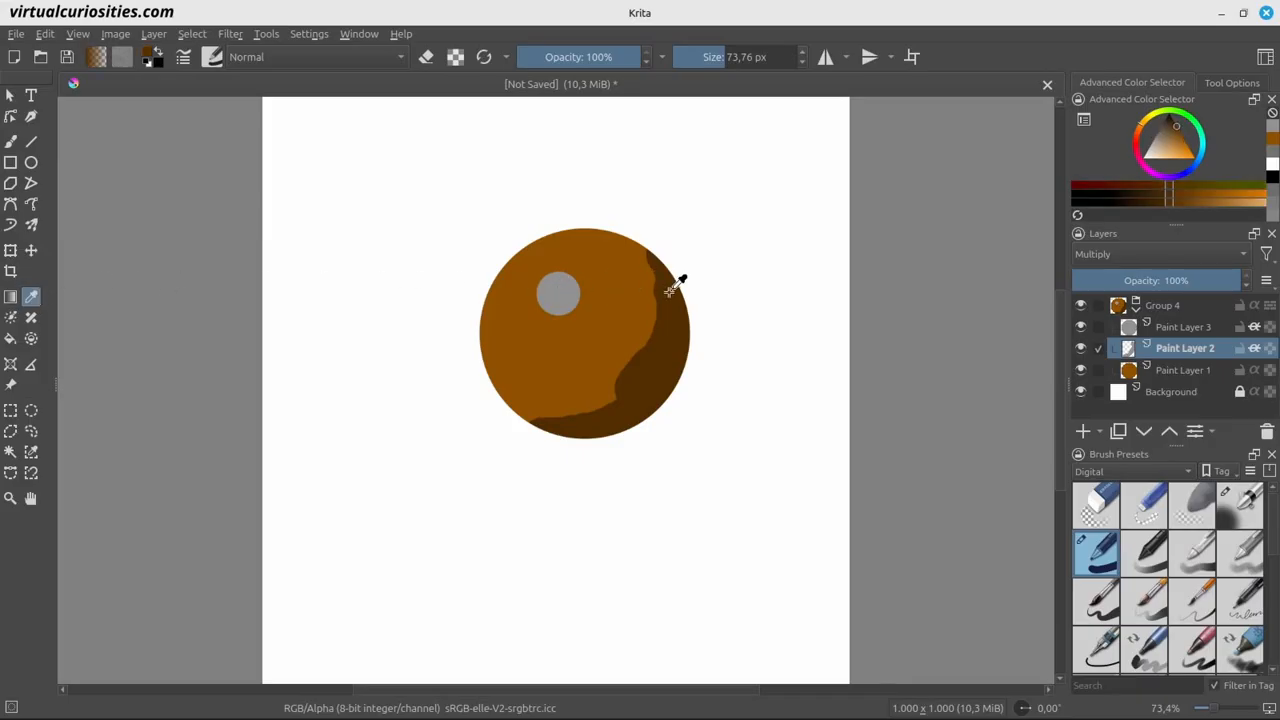
click(637, 284)
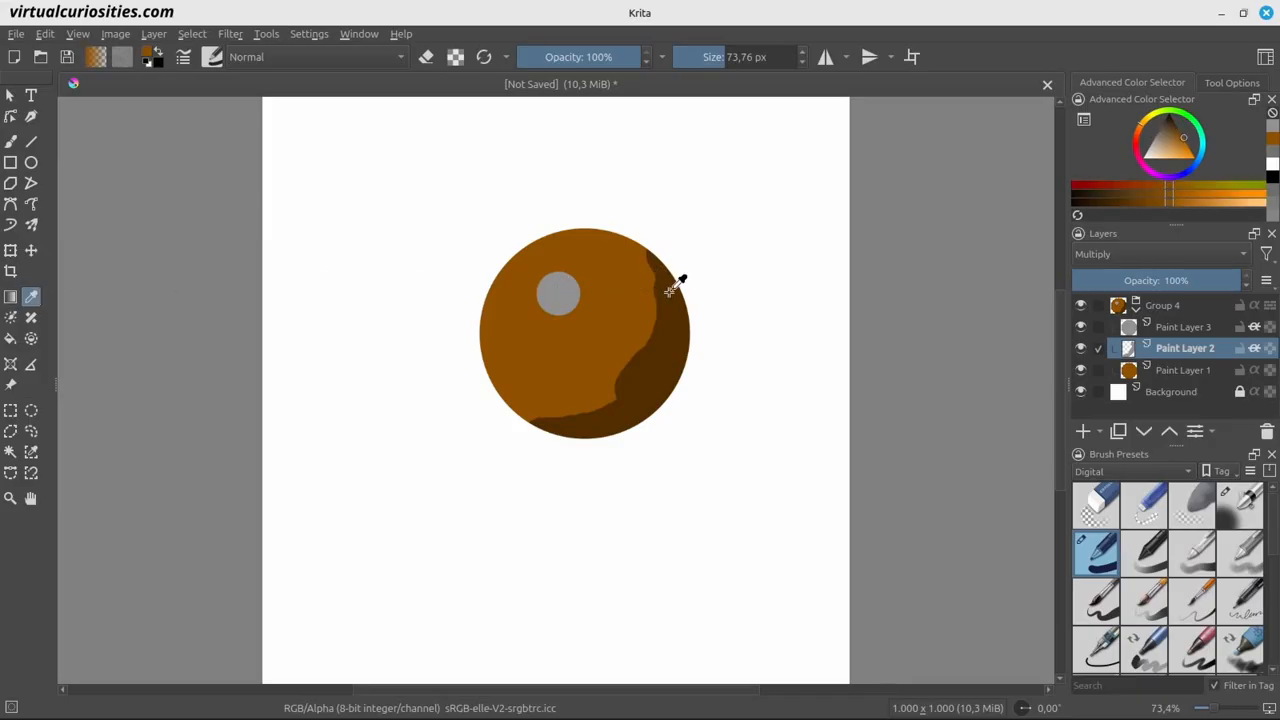
click(669, 291)
click(637, 284)
click(669, 291)
click(637, 284)
click(669, 291)
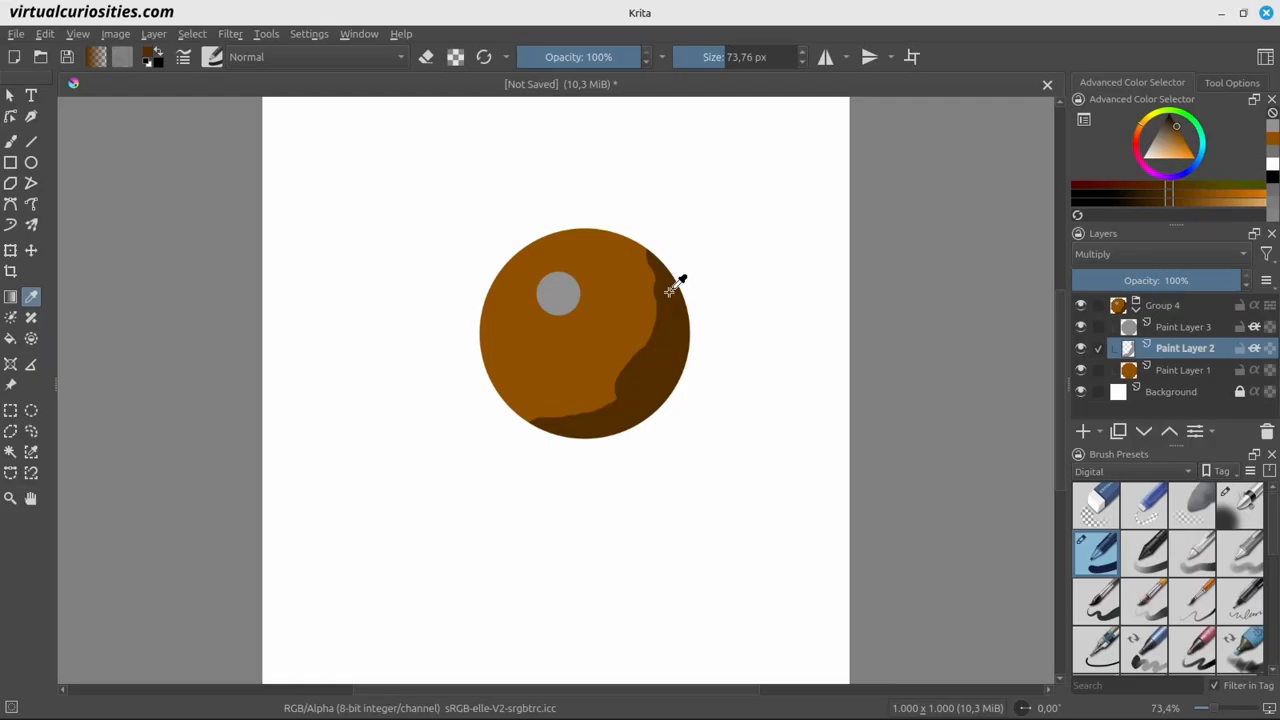
click(640, 285)
click(669, 291)
click(640, 285)
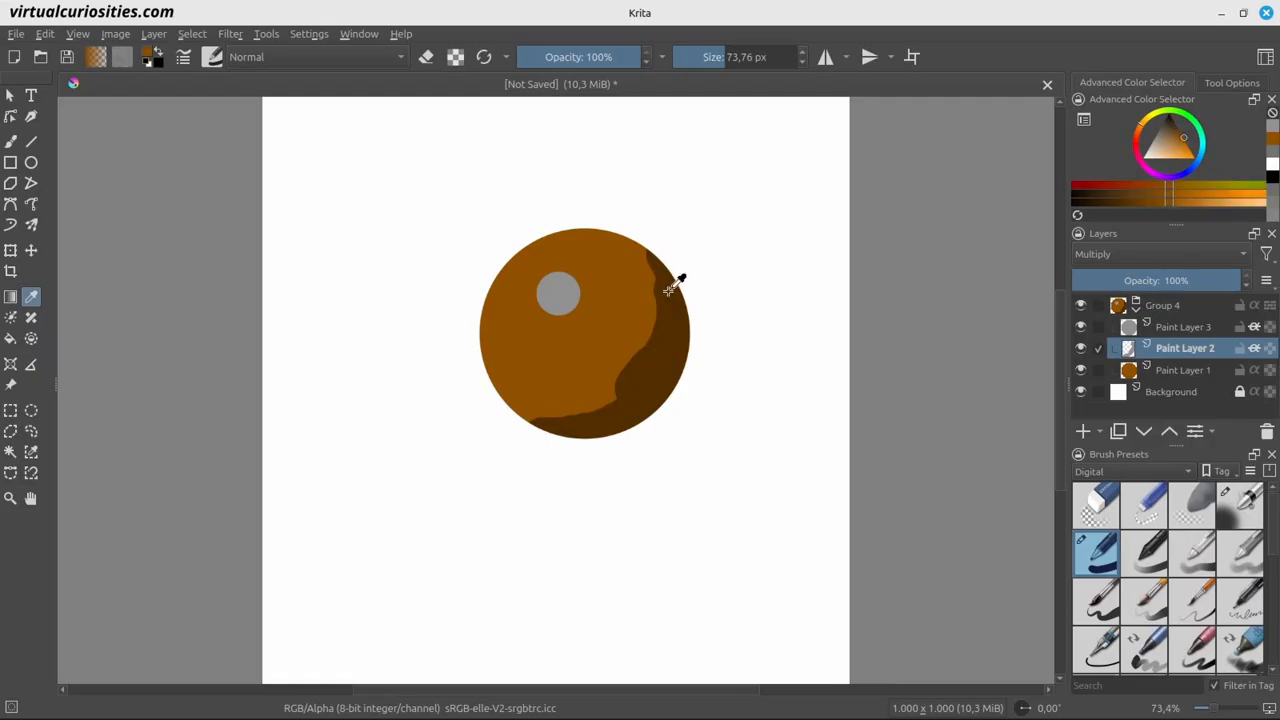
click(669, 291)
click(640, 285)
click(669, 291)
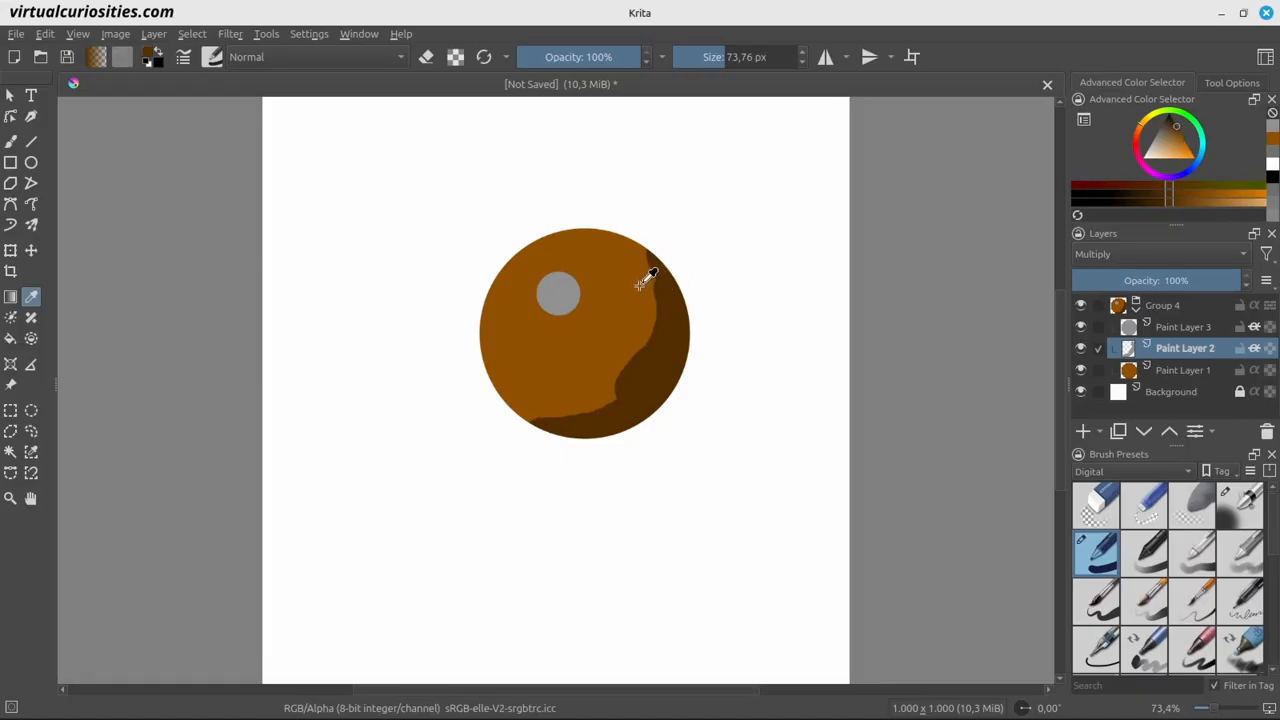
click(640, 285)
click(669, 291)
Set the blending mode of the highlight layer, Paint Layer 3, to Addition
click(1190, 327)
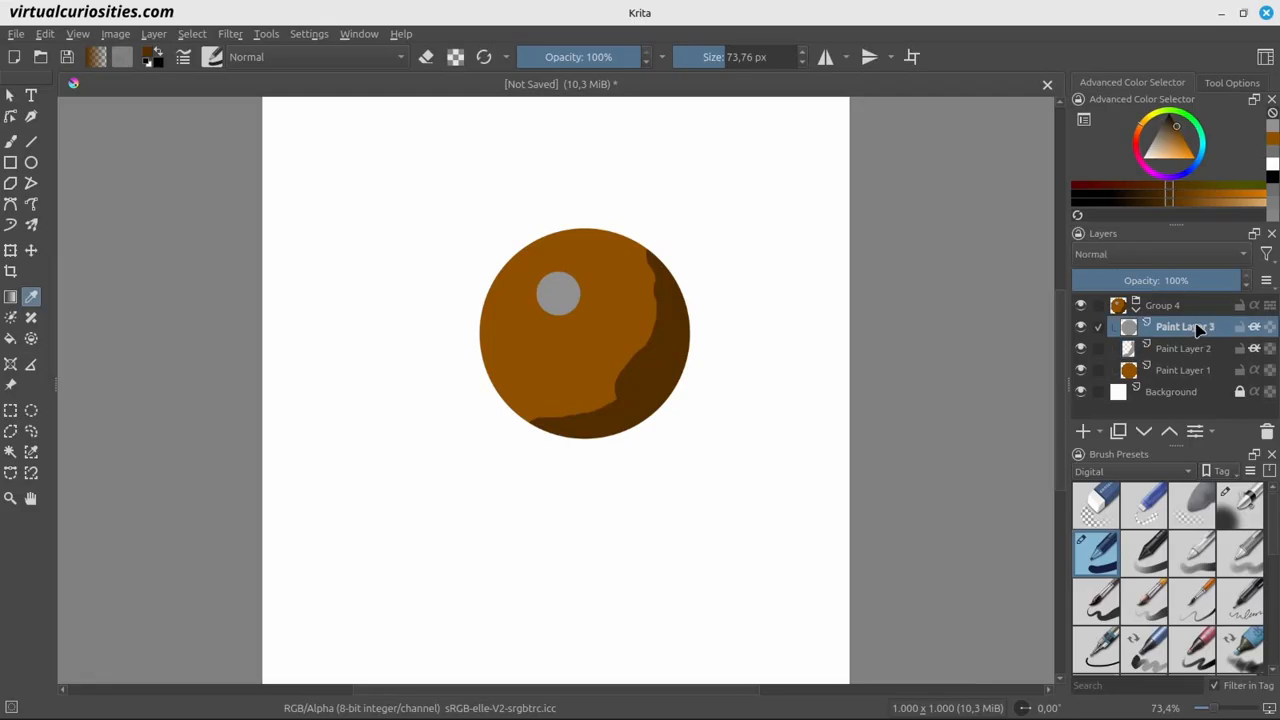
click(1147, 256)
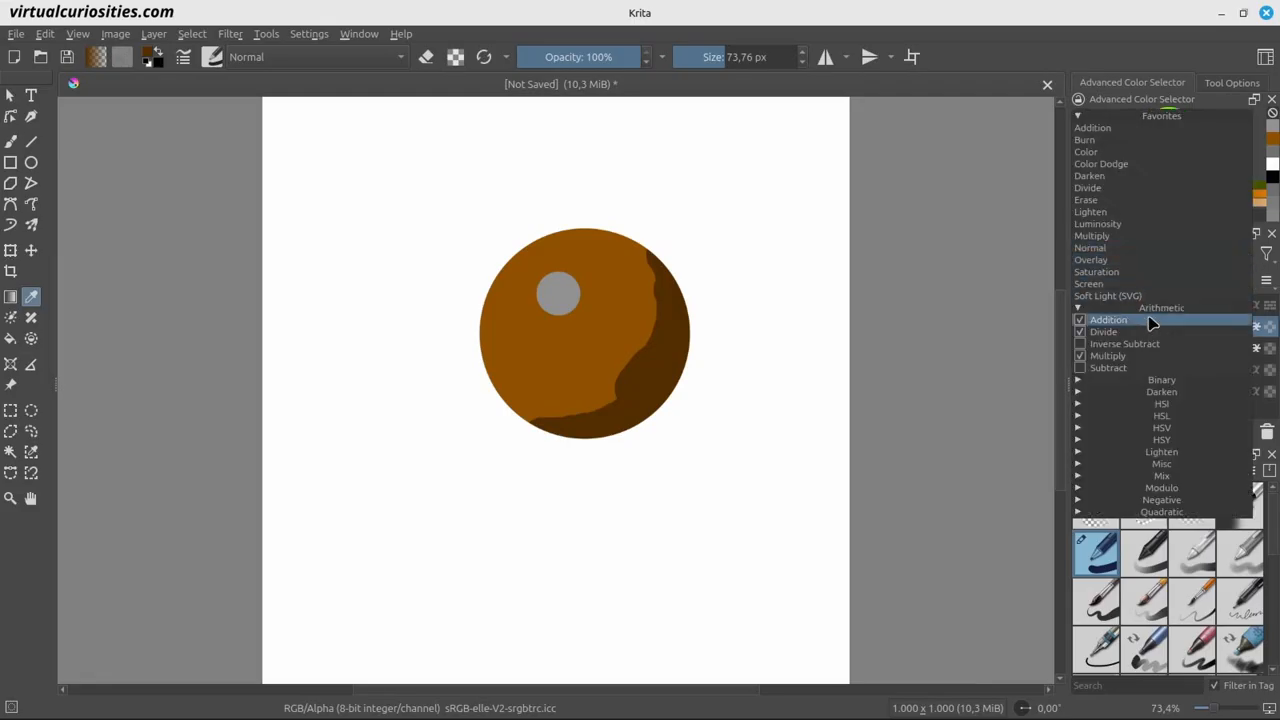
click(1108, 320)
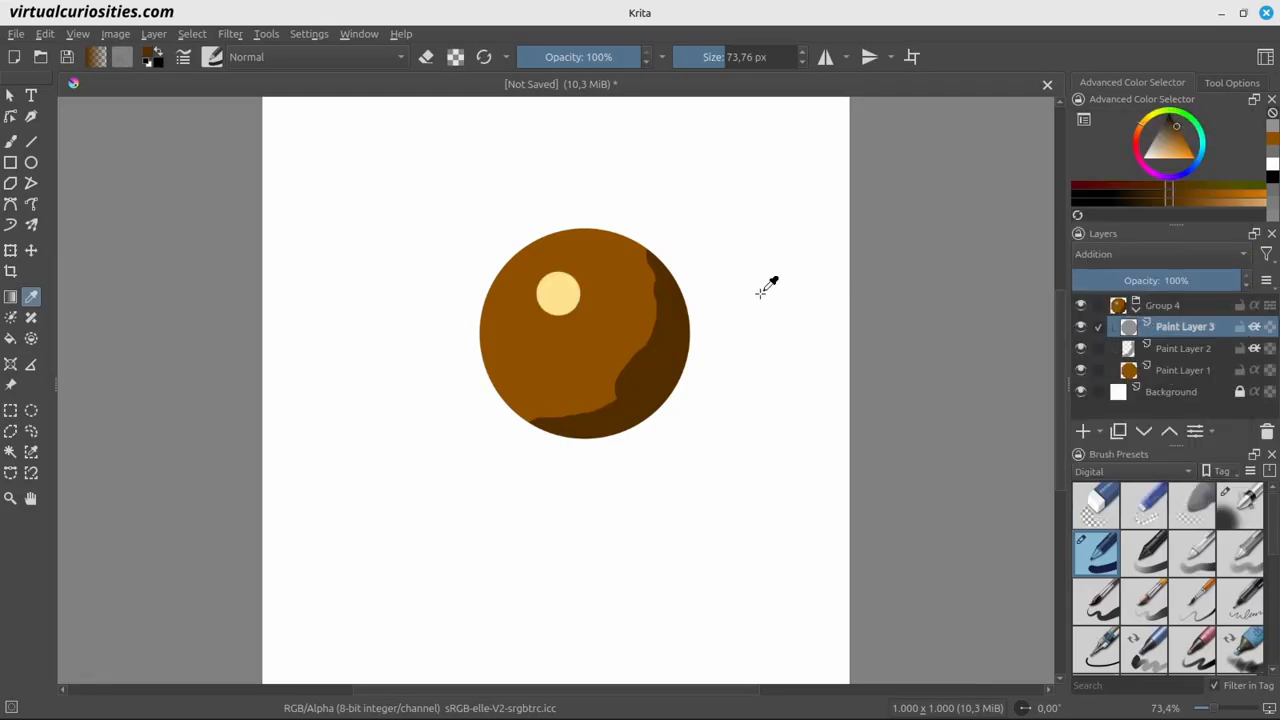
Sample the highlight dot and the surrounding brown to compare their colors, and return to the brush
click(567, 283)
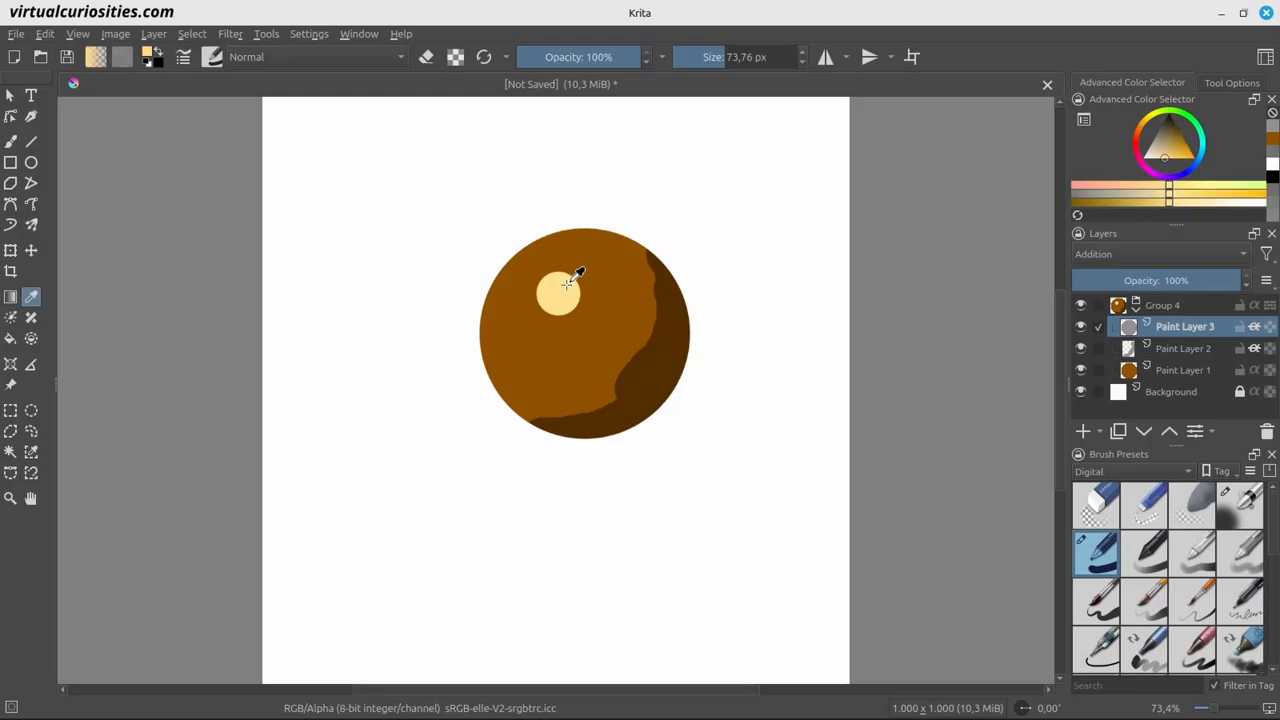
click(610, 272)
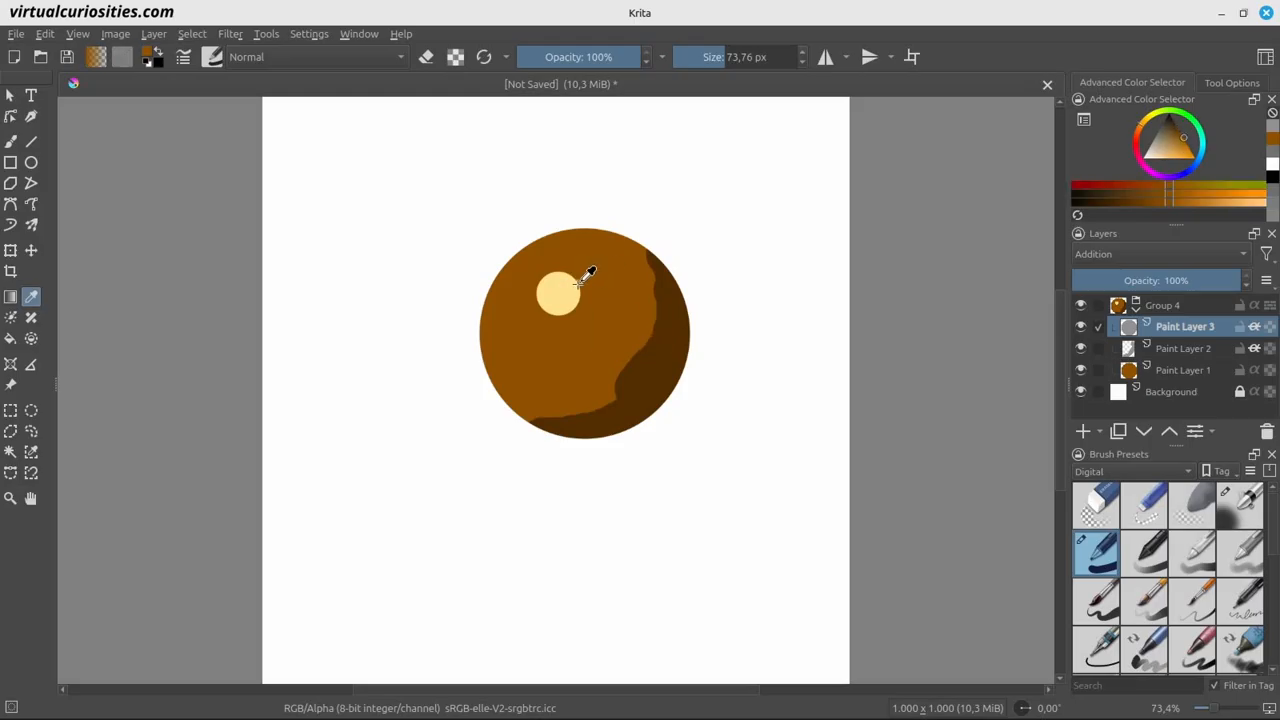
click(571, 284)
key(b)
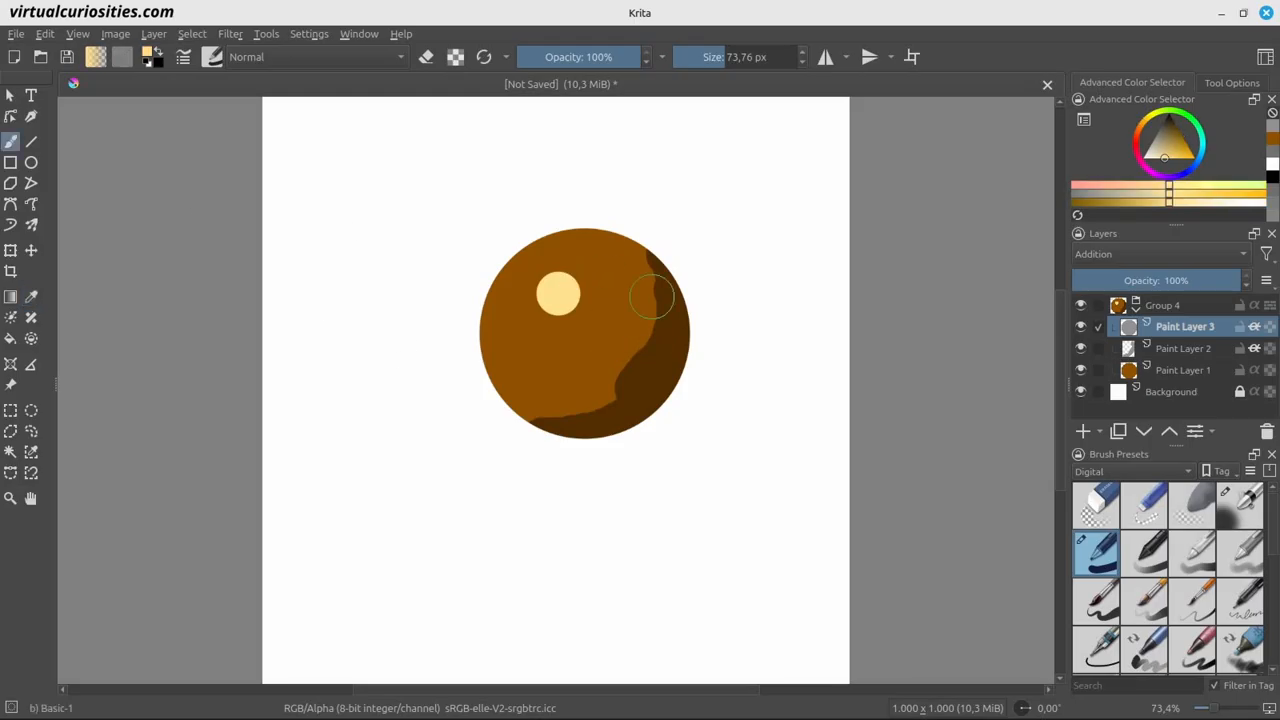
Add a layer above Paint Layer 1 with Inherit Alpha enabled and paint a green area over the circle's left side
click(1170, 371)
click(1084, 431)
click(1246, 373)
click(1190, 119)
click(1185, 140)
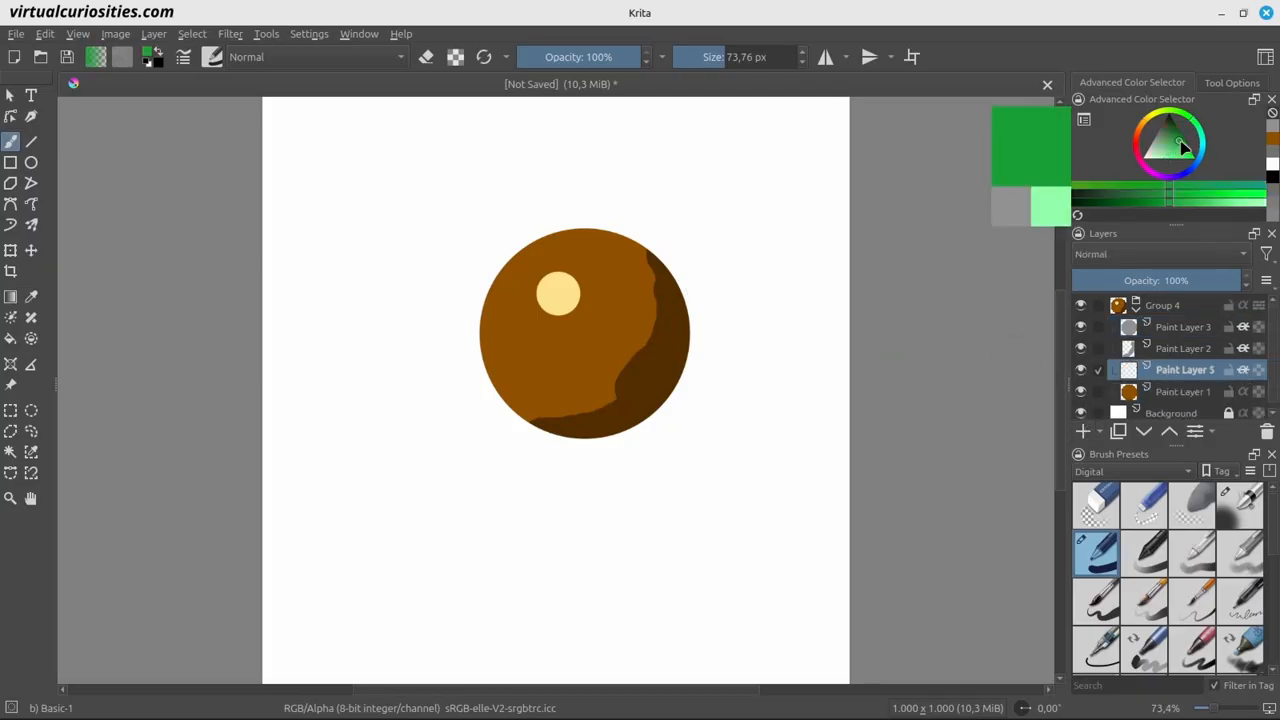
mouse_move(534, 293)
mouse_down()
mouse_move(557, 314)
mouse_move(619, 405)
mouse_move(491, 305)
mouse_move(506, 391)
mouse_up()
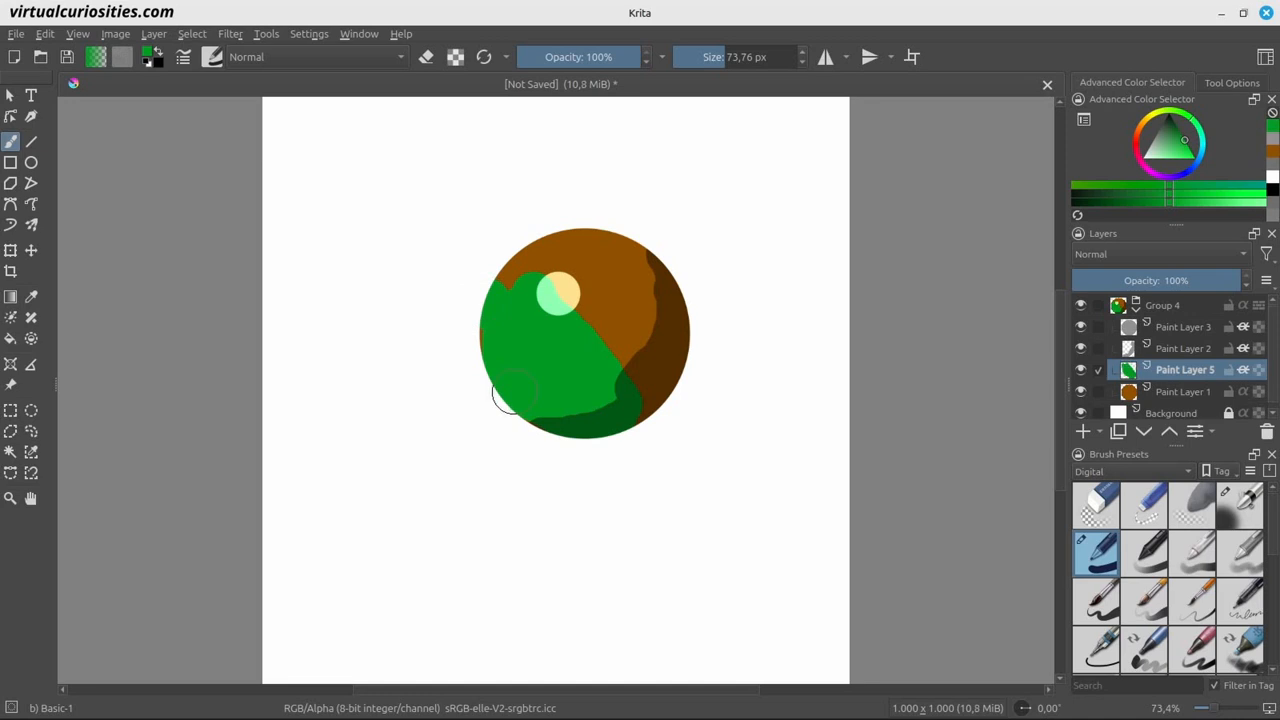
Add another layer above the green one and paint a small light-blue ball to the right of the circle
click(1084, 431)
click(1189, 171)
drag(1181, 149, 1175, 158)
mouse_move(783, 312)
mouse_down()
mouse_move(789, 279)
mouse_move(760, 294)
mouse_move(774, 337)
mouse_move(826, 284)
mouse_up()
Add a gray highlight to the blue ball on Paint Layer 3 and a gray shadow on Paint Layer 2
click(1180, 328)
click(1154, 136)
click(761, 274)
click(1168, 351)
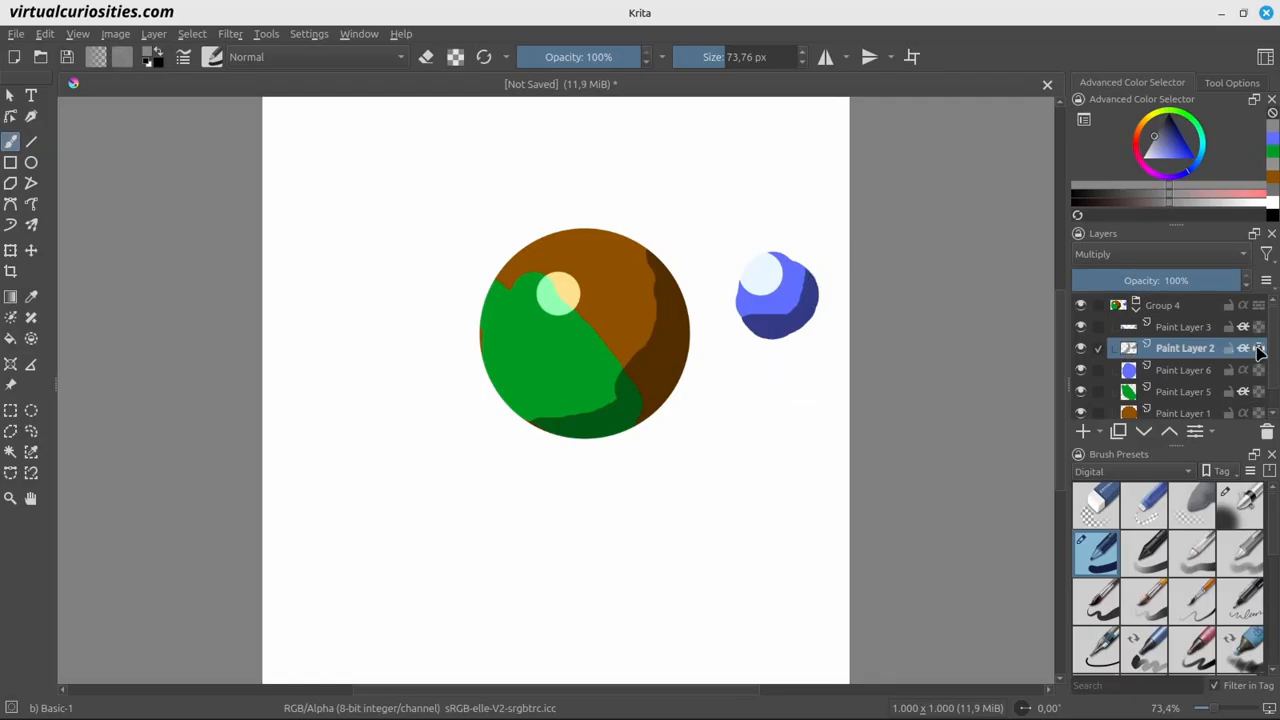
Lock the alpha of Paint Layer 2 and recolor its shadows dark blue
click(1166, 142)
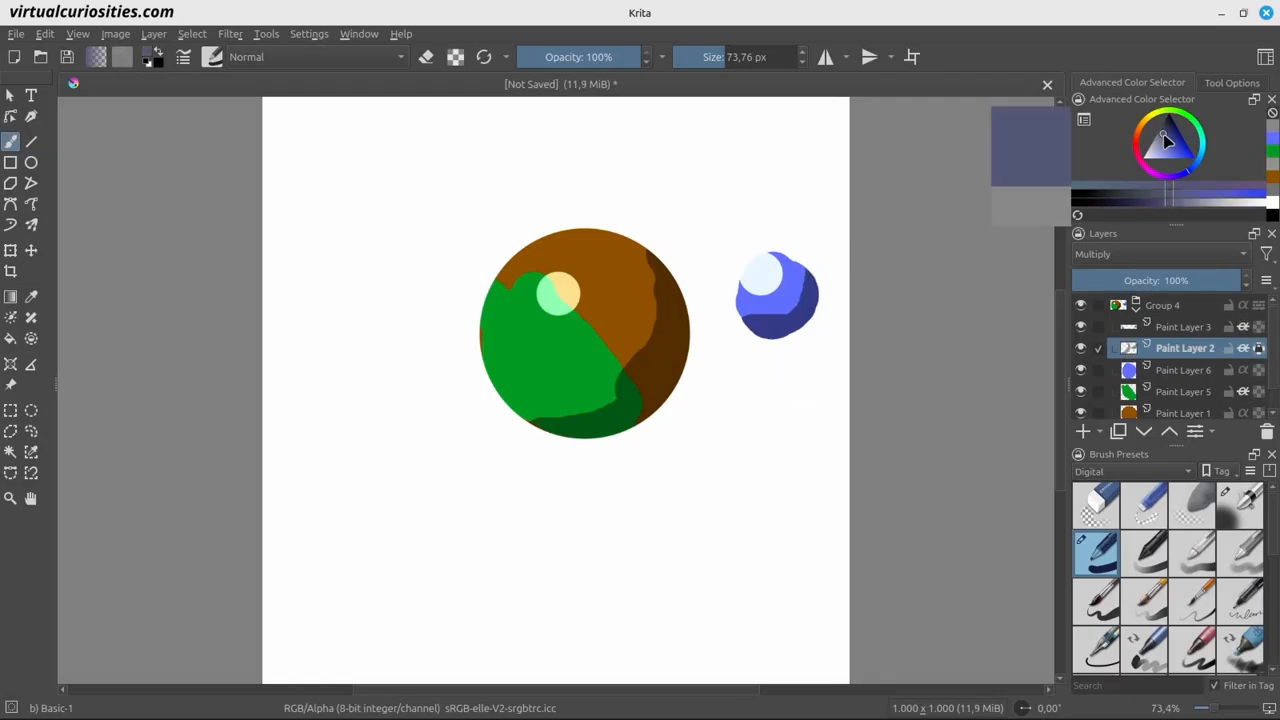
drag(1183, 160, 1175, 130)
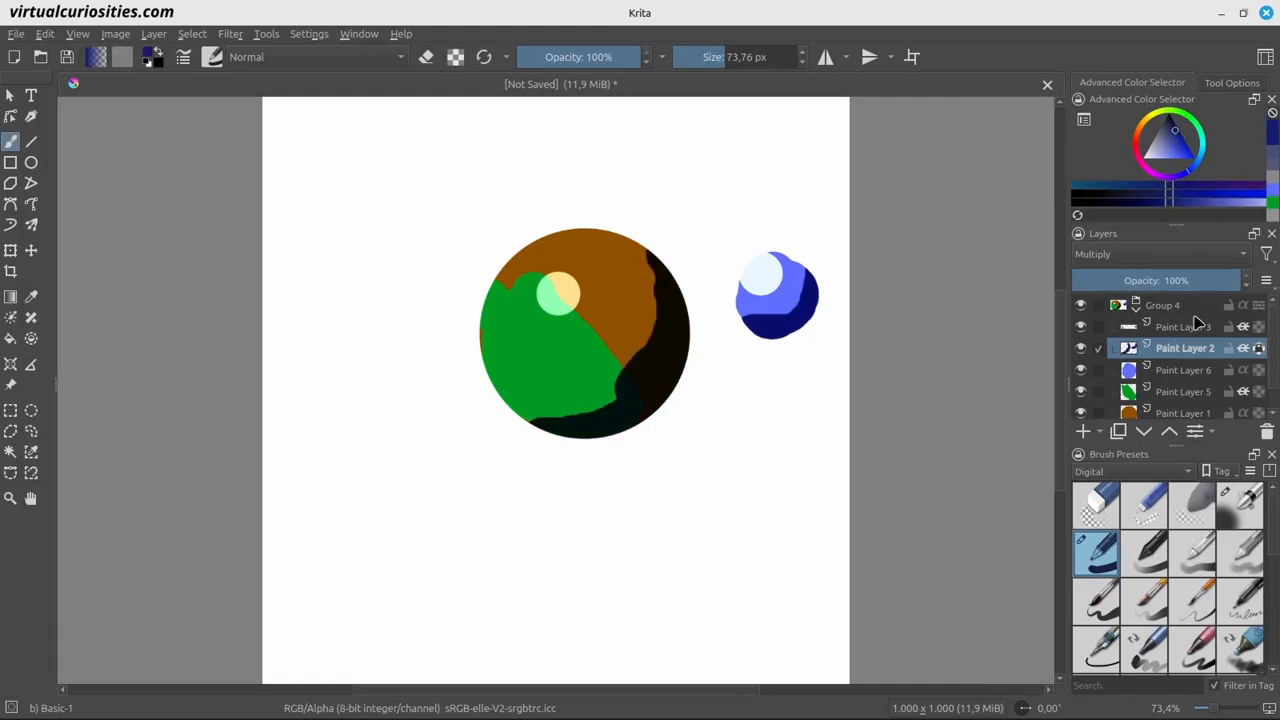
Lock the alpha of Paint Layer 3 and fill its highlights with yellow and beige tones
click(1264, 329)
click(1147, 124)
click(1174, 147)
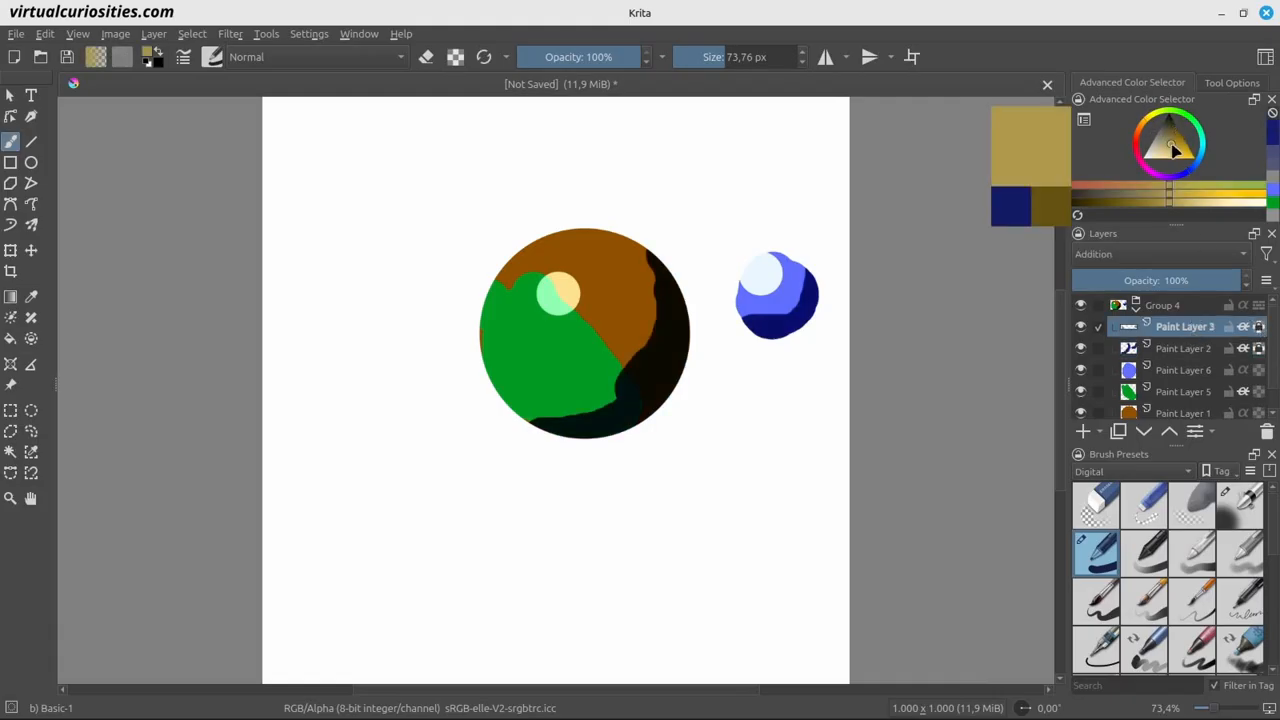
key(shift+BackSpace)
drag(1174, 149, 1178, 155)
key(shift+BackSpace)
click(1170, 153)
click(1158, 151)
key(shift+BackSpace)
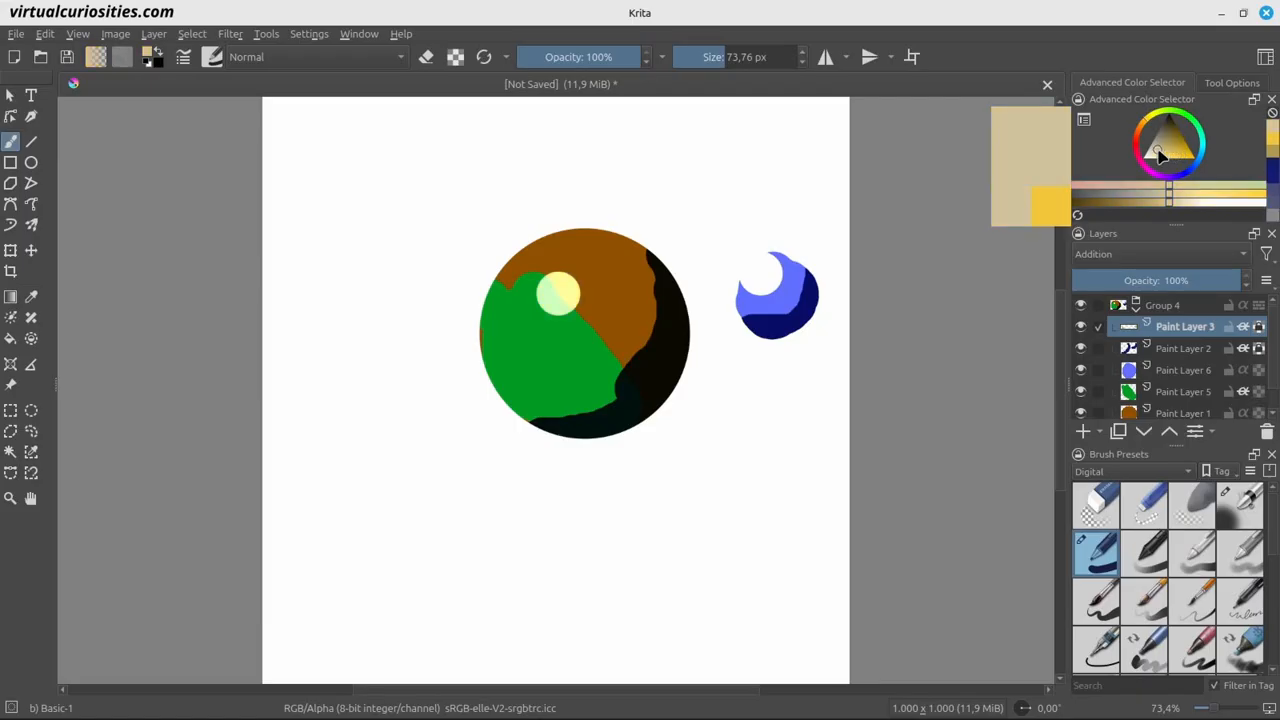
Refill the highlights on Paint Layer 3 with shades of orange
click(1147, 133)
click(1170, 161)
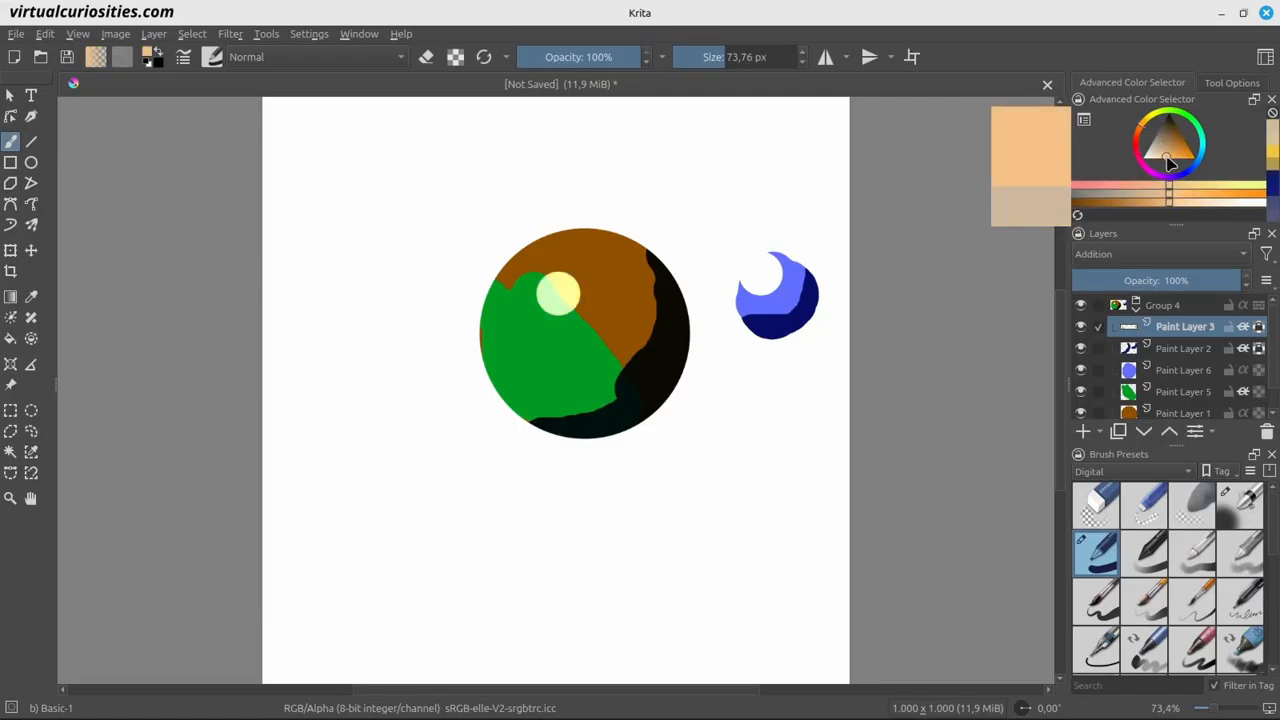
click(1138, 133)
key(shift+BackSpace)
click(1179, 160)
key(shift+BackSpace)
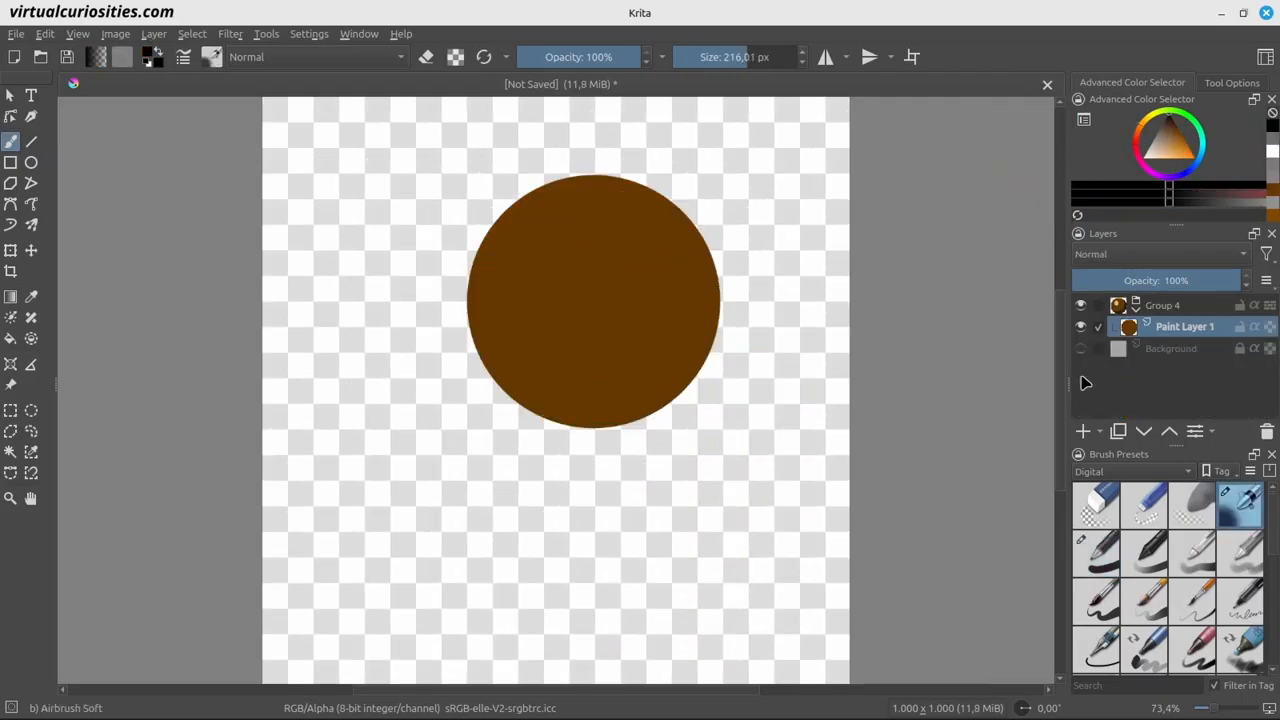
Add a layer above Paint Layer 1 and airbrush a black shadow, a white highlight and a gray middle area over the brown circle
click(1083, 431)
drag(1170, 122, 1180, 80)
mouse_move(713, 245)
mouse_down()
mouse_move(692, 382)
mouse_move(711, 298)
mouse_up()
click(1144, 157)
mouse_move(603, 196)
mouse_down()
mouse_move(553, 217)
mouse_move(468, 317)
mouse_up()
click(1157, 132)
mouse_move(592, 282)
mouse_down()
mouse_move(614, 268)
mouse_move(568, 290)
mouse_up()
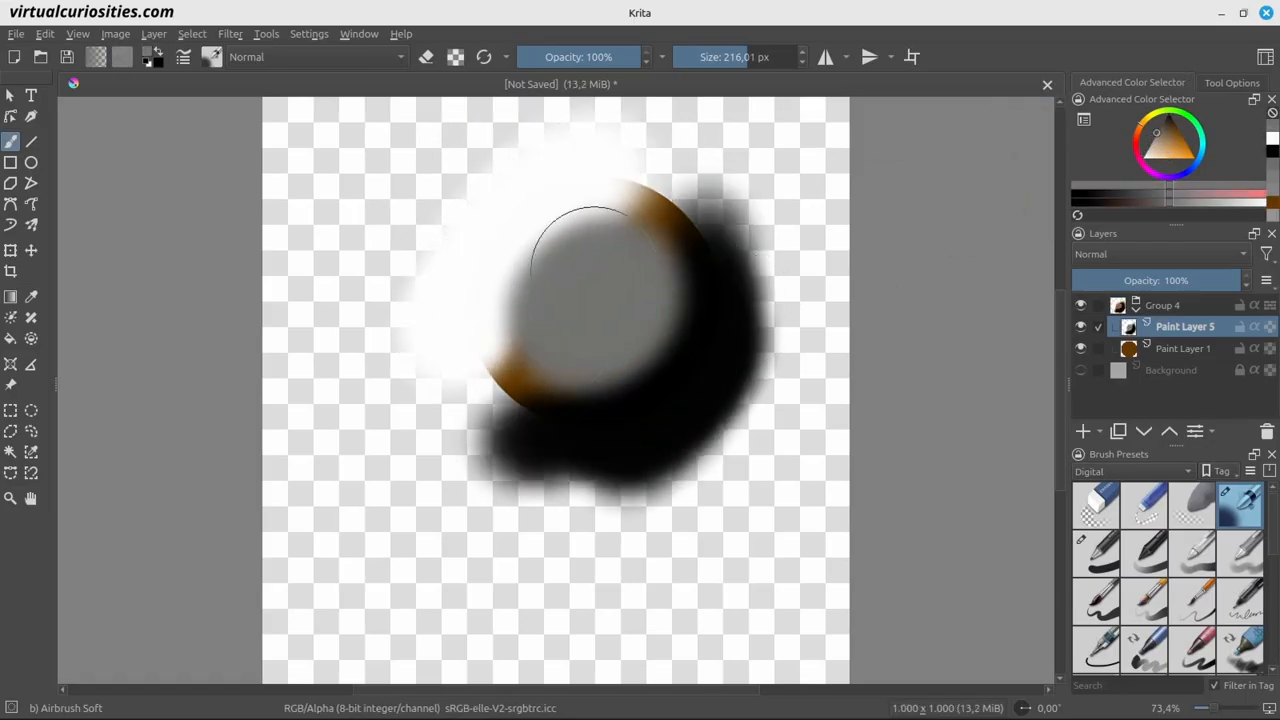
Enable Inherit Alpha on Paint Layer 5 and set its blending mode to Hard Light
click(1253, 327)
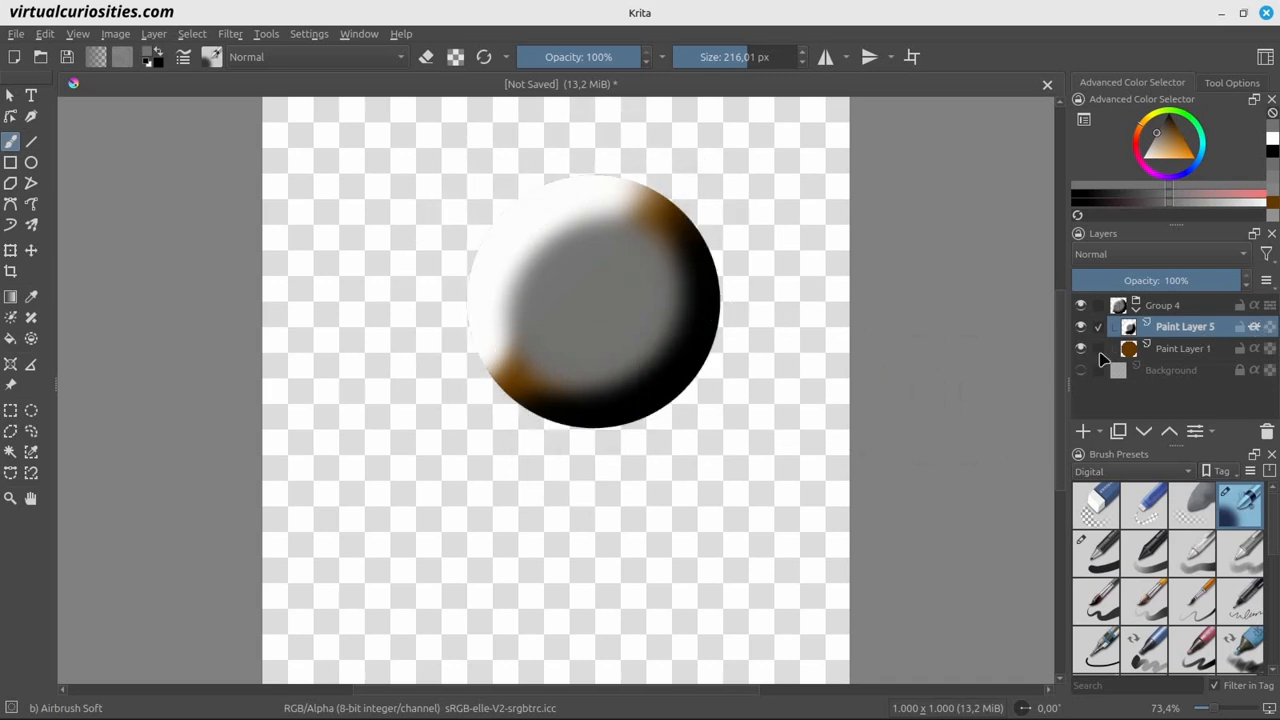
click(1155, 258)
scroll(1175, 480, down, 3)
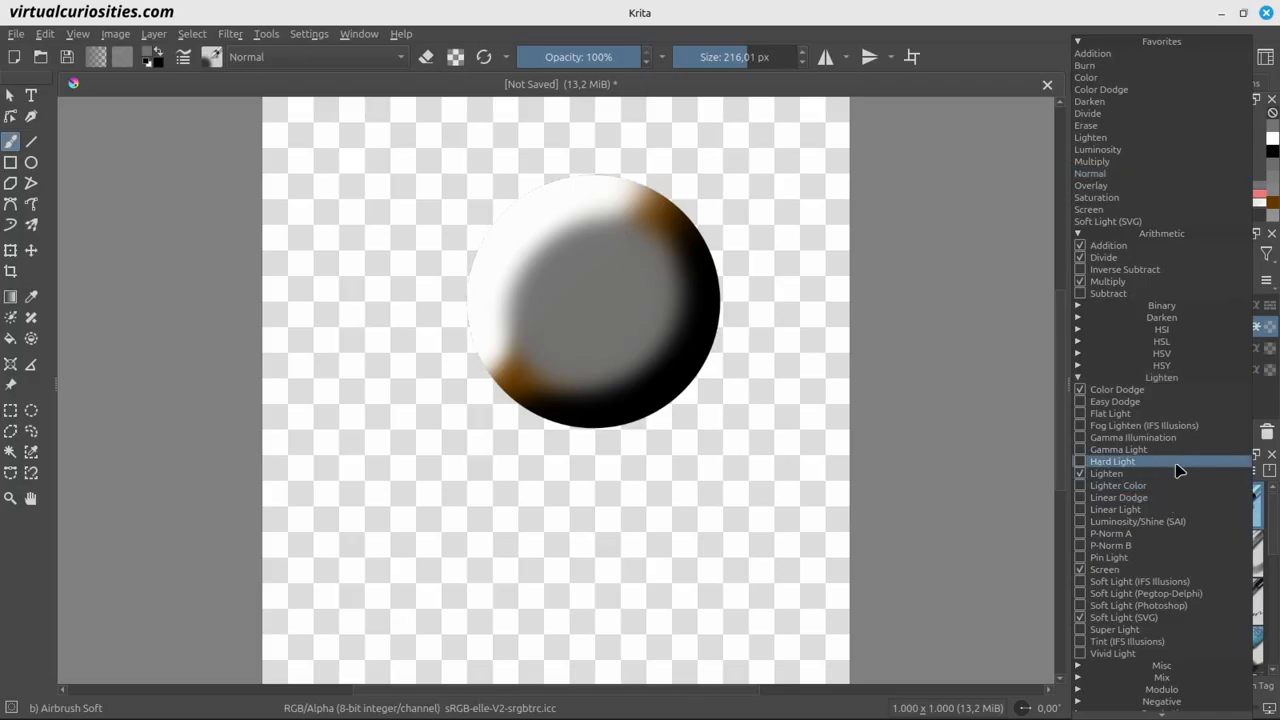
click(1176, 464)
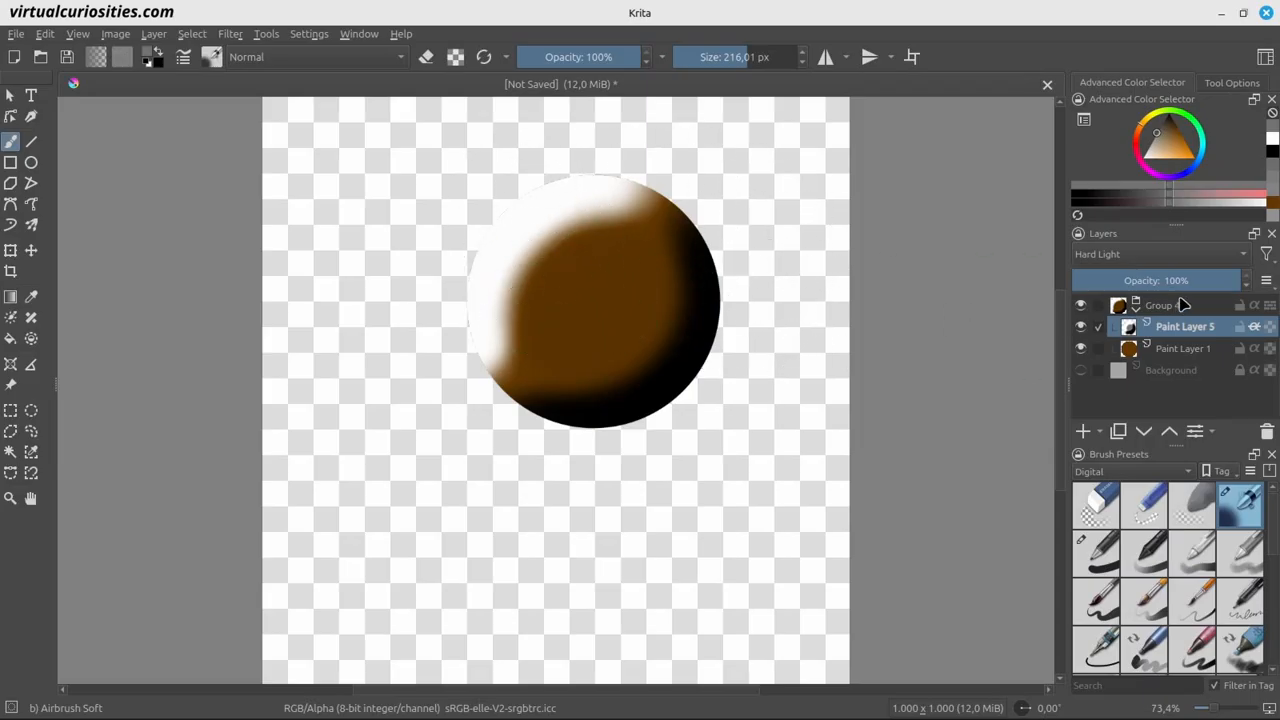
Lower the opacity of Paint Layer 5 to preview weaker shading, and restore it to 100%
click(1193, 281)
drag(1193, 281, 1100, 281)
drag(1102, 281, 1240, 282)
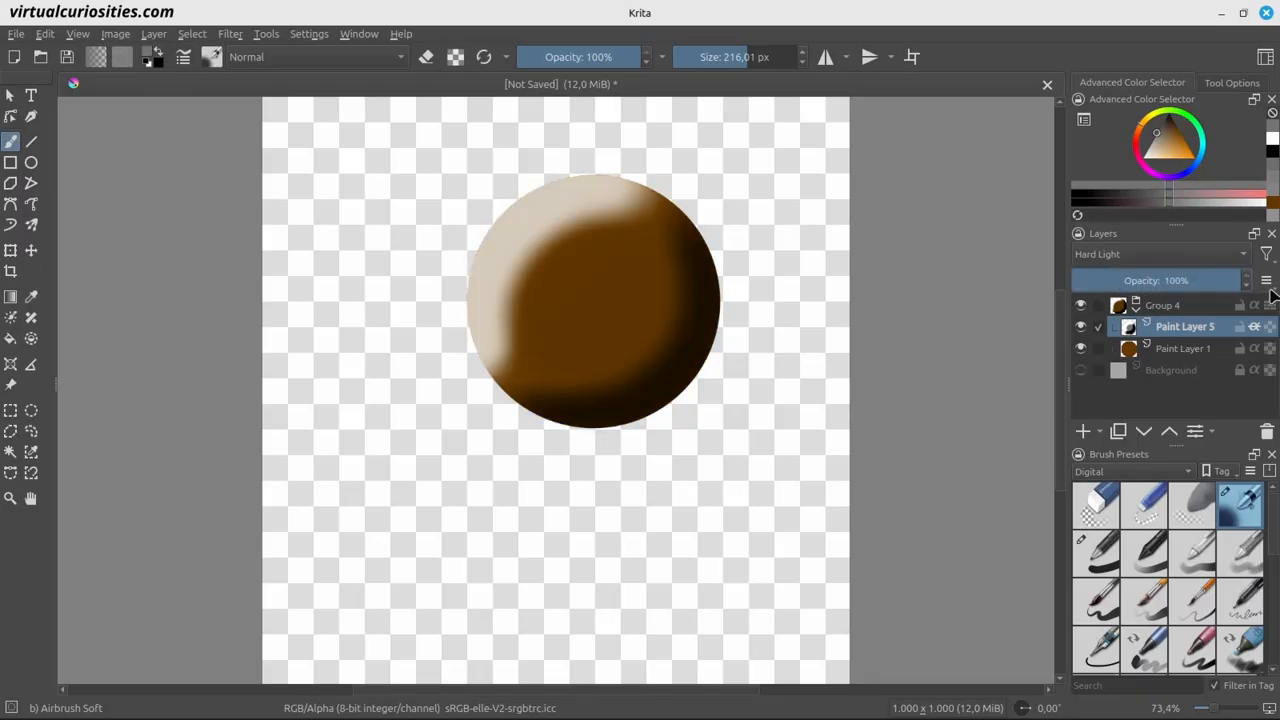
Change the blending mode of Paint Layer 5 to Overlay
click(1160, 254)
click(1188, 607)
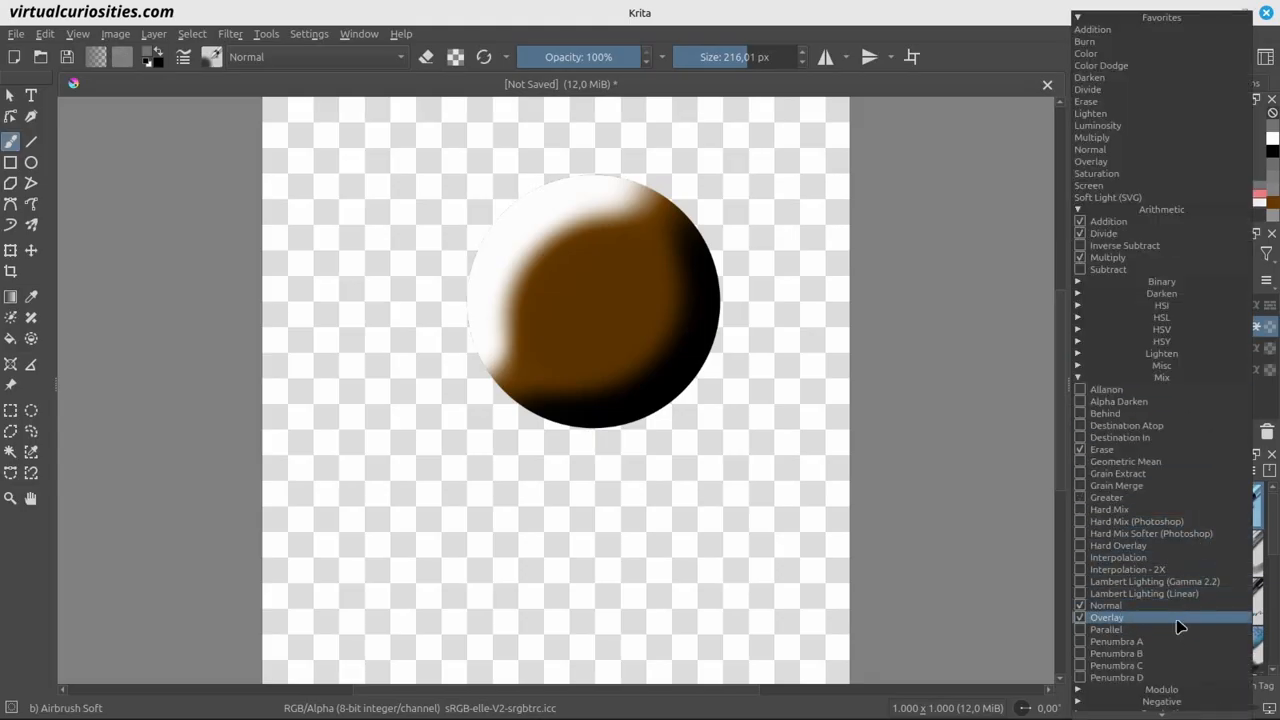
click(1180, 618)
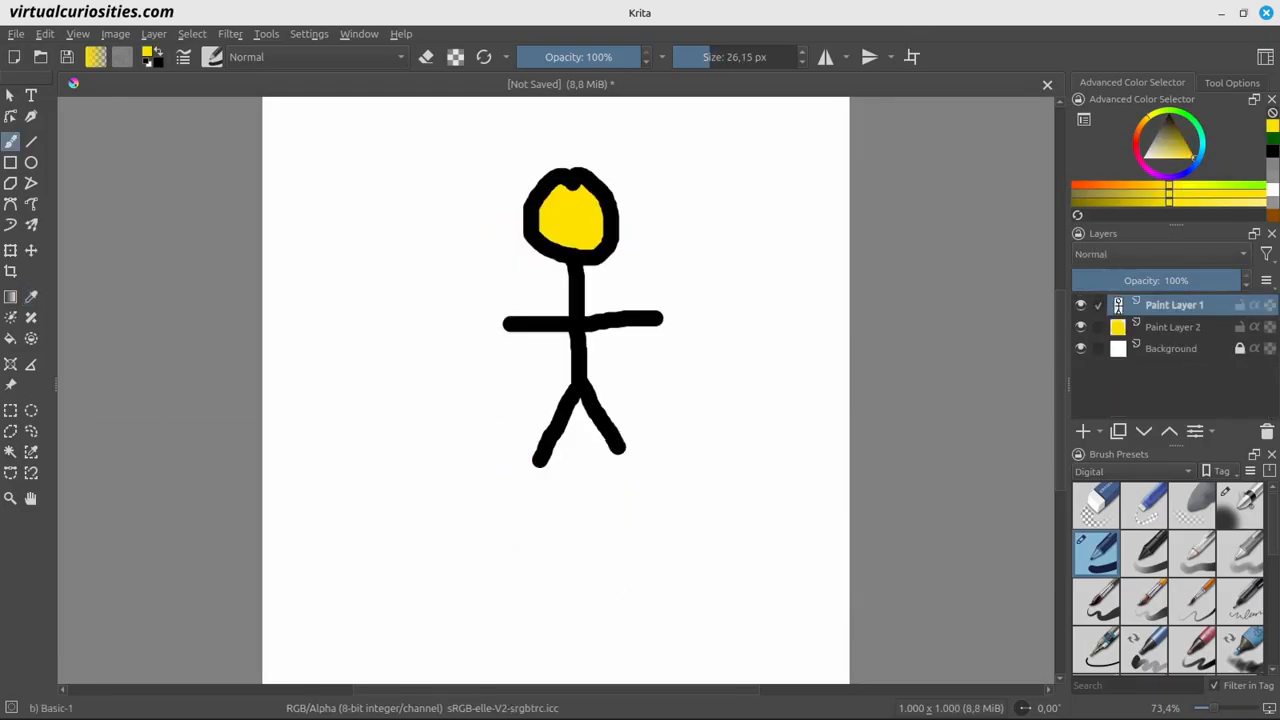
Add a vector layer above the stick figure and draw a yellow rectangle about 432 by 605 px covering the figure
click(1100, 436)
click(1146, 512)
click(10, 162)
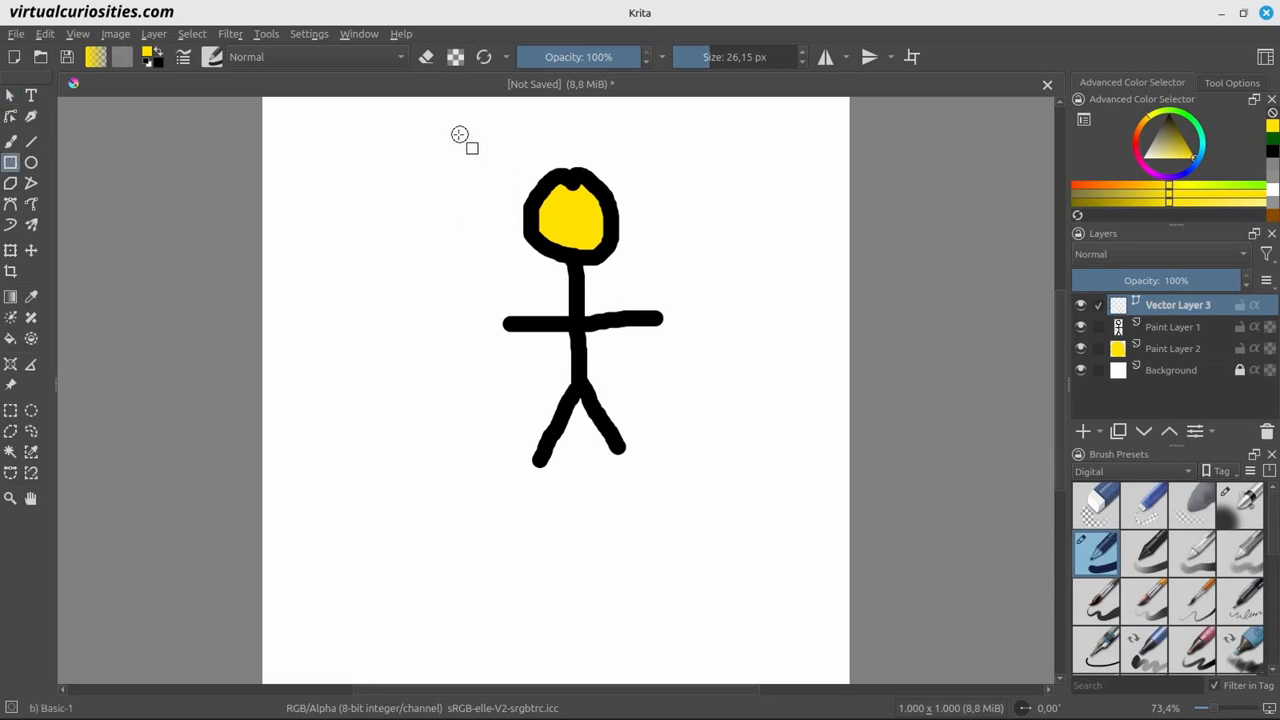
drag(456, 135, 709, 490)
Give the rectangle a linear gradient fill and set its starting color to red
click(10, 94)
click(1232, 82)
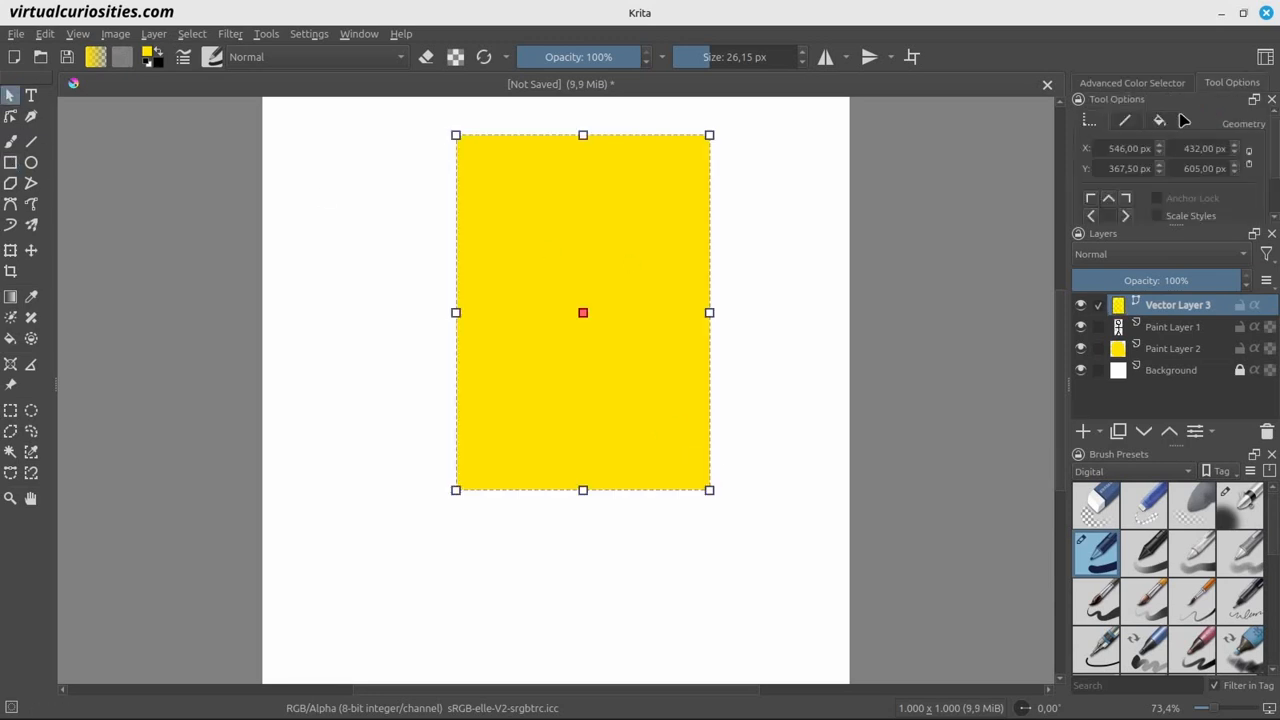
click(1158, 122)
click(1135, 152)
scroll(1093, 208, down, 1)
double_click(1091, 204)
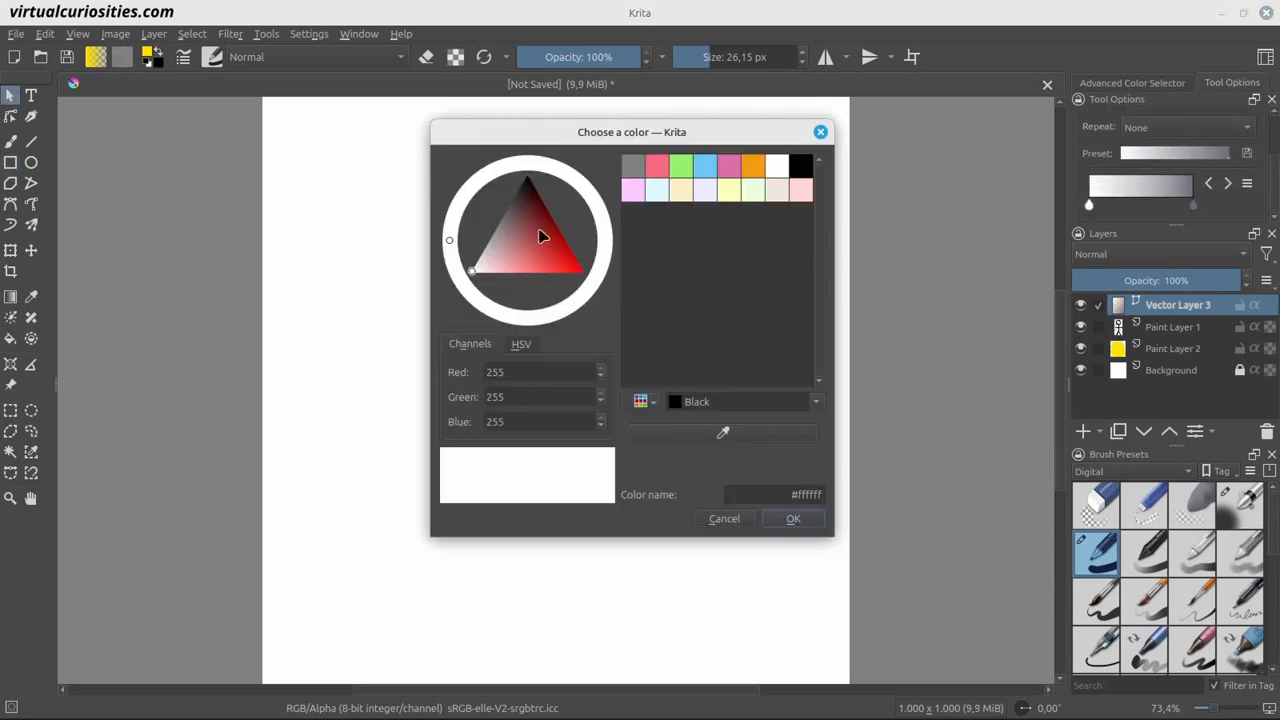
click(565, 271)
click(796, 519)
Set the ending color of the rectangle's gradient to dark yellow
double_click(1194, 205)
click(502, 271)
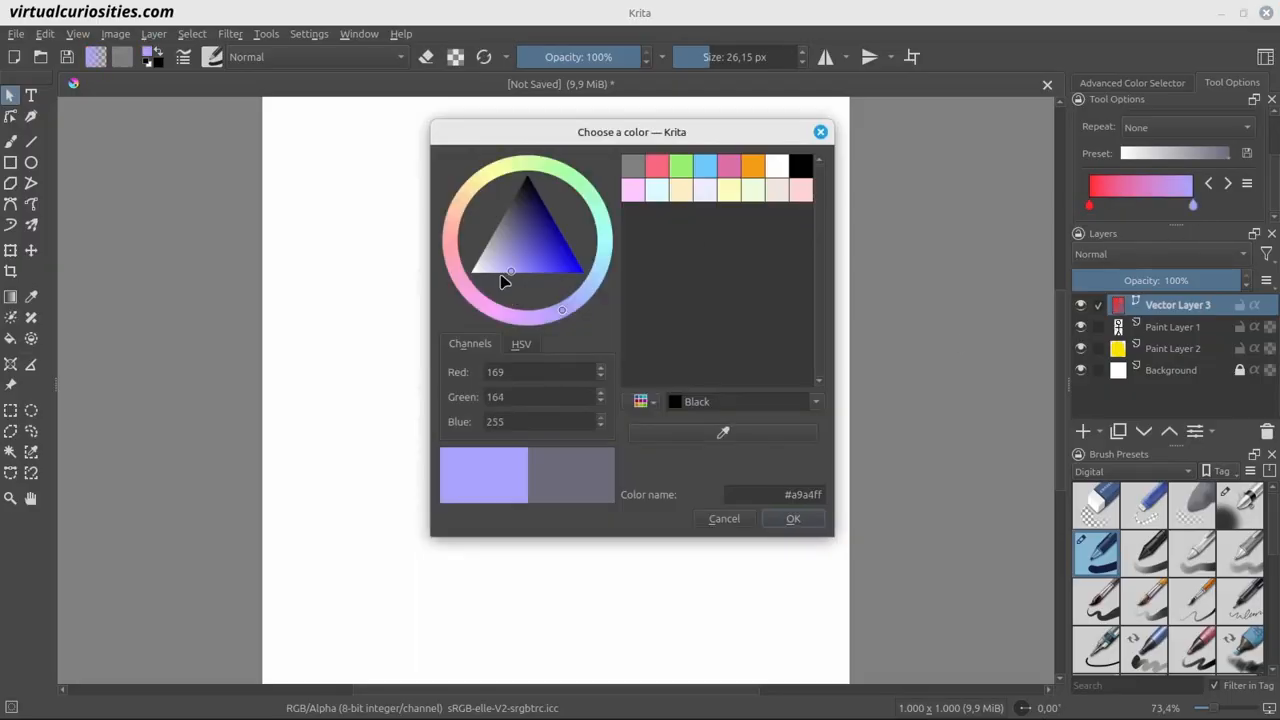
click(487, 173)
drag(572, 264, 587, 230)
click(472, 185)
click(793, 518)
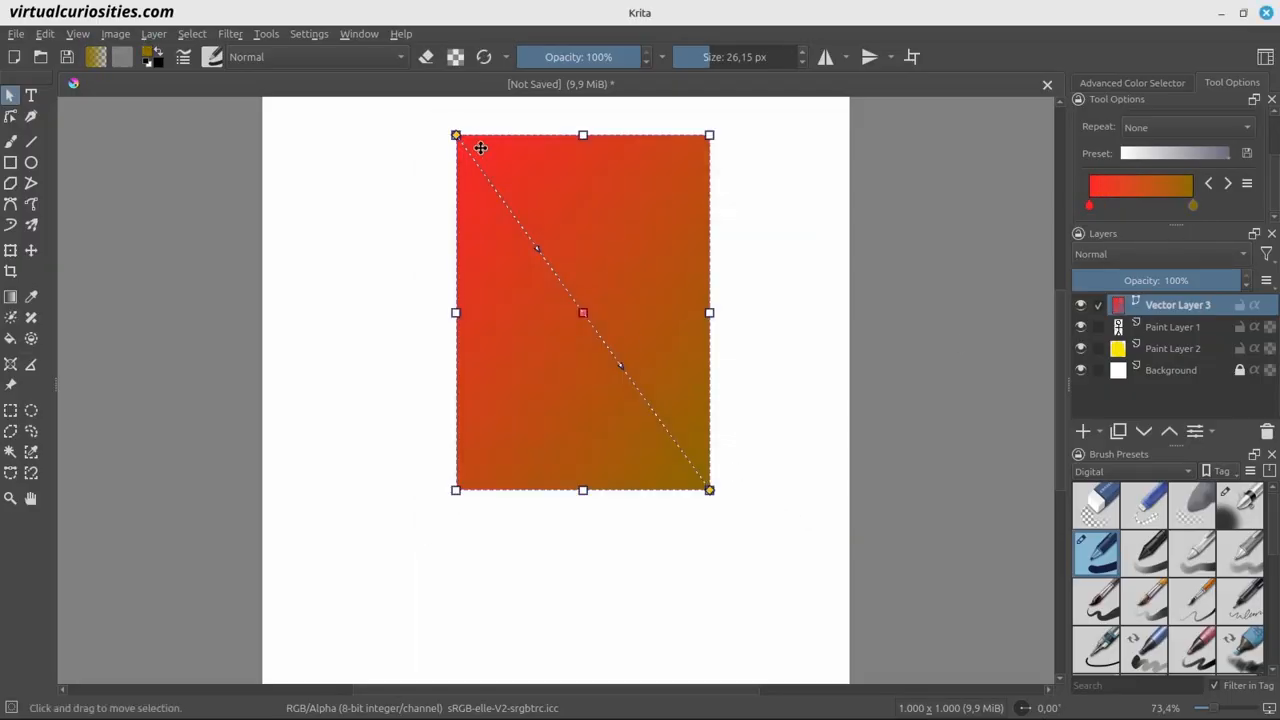
Reorient the rectangle's gradient vertically, with dark yellow at the top and the red end below the rectangle
drag(460, 138, 556, 436)
drag(709, 490, 578, 151)
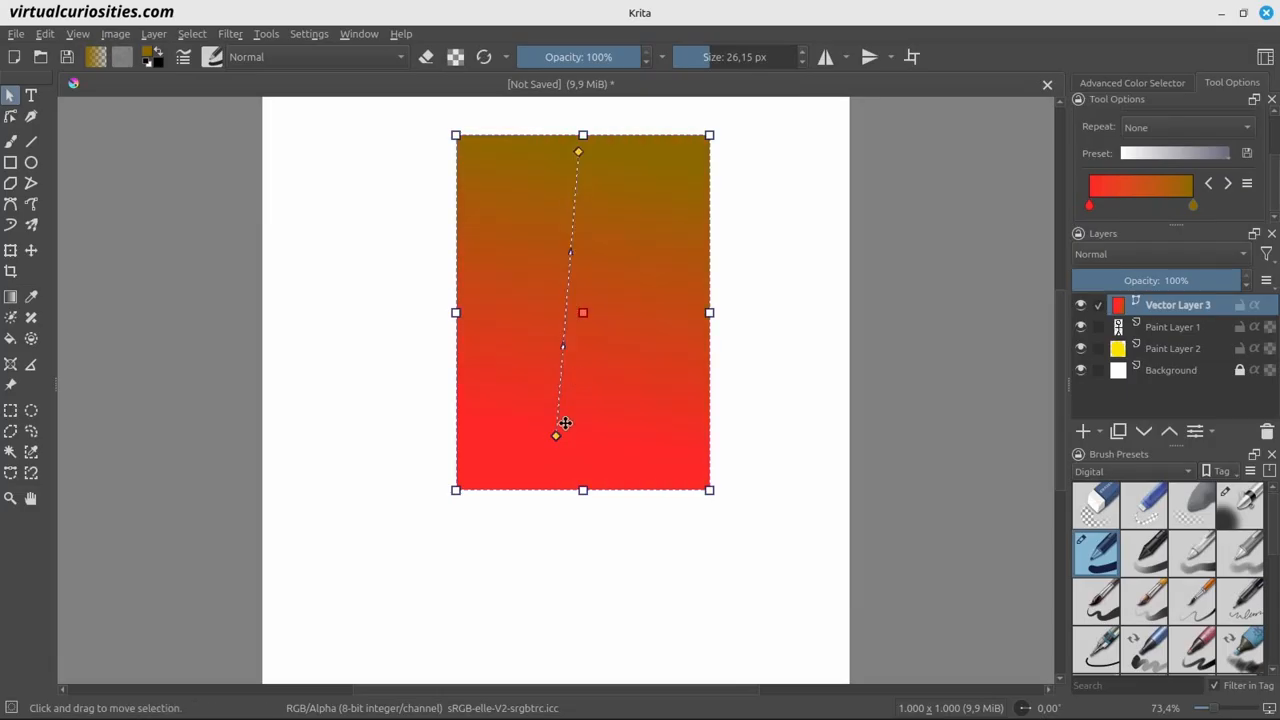
drag(556, 436, 578, 566)
Clip Vector Layer 3 to Paint Layer 1 by grouping the two layers with Inherit Alpha enabled on the vector layer
click(1207, 327)
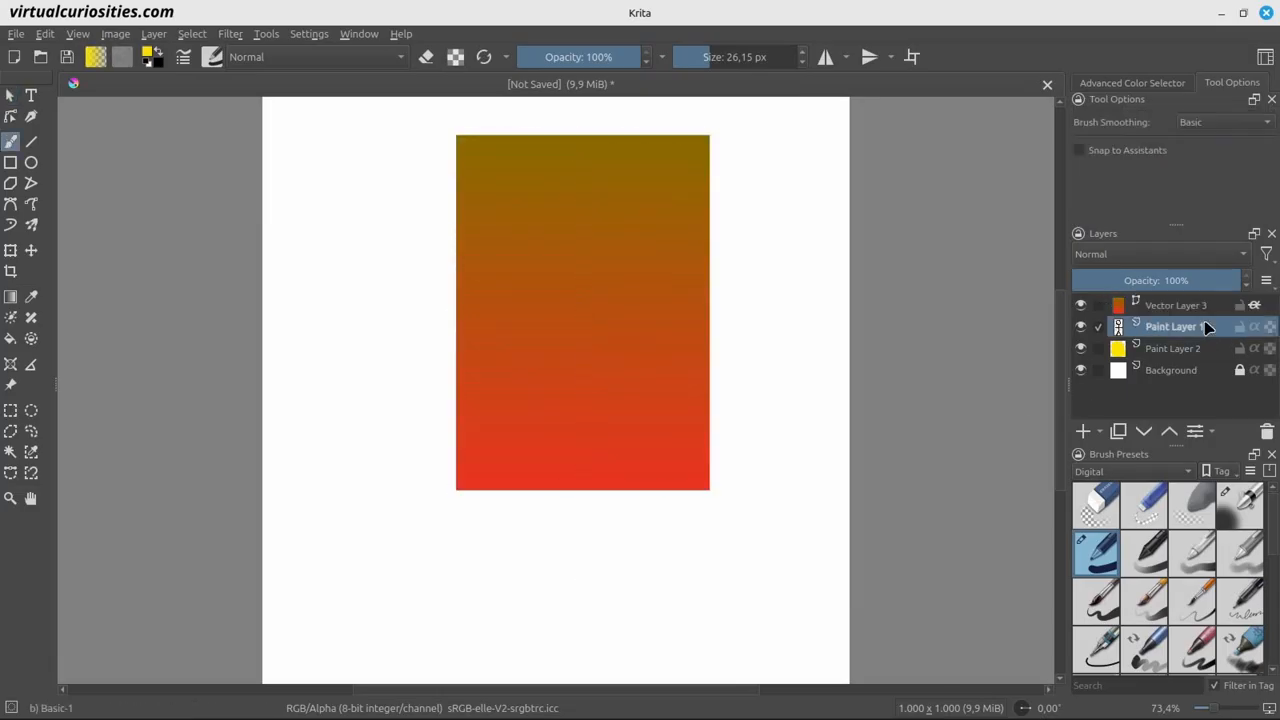
shift+click(1208, 307)
key(ctrl+shift+g)
Hide and show Vector Layer 3 to compare the stick figure with and without the clipped gradient
click(1207, 326)
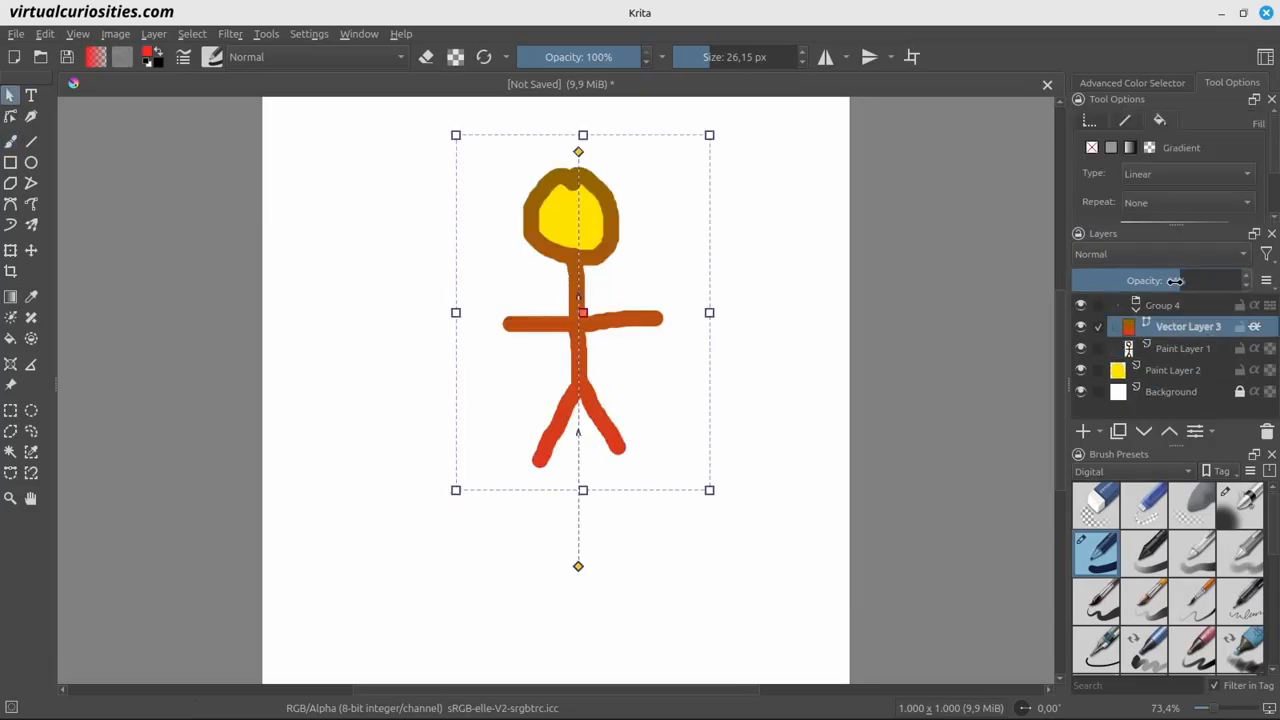
click(1080, 326)
click(1080, 326)
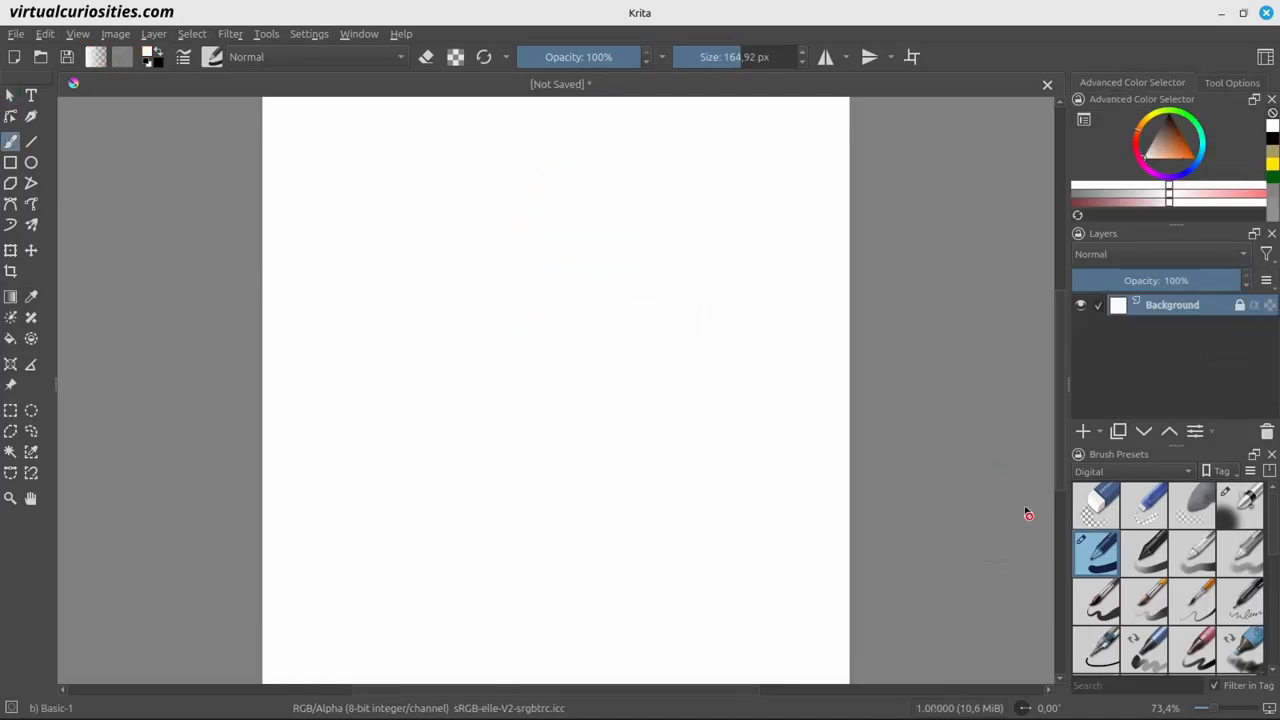
Add a vector layer to the blank canvas, draw a circle on it and fill the circle with reddish brown
click(1099, 431)
click(1112, 530)
click(31, 162)
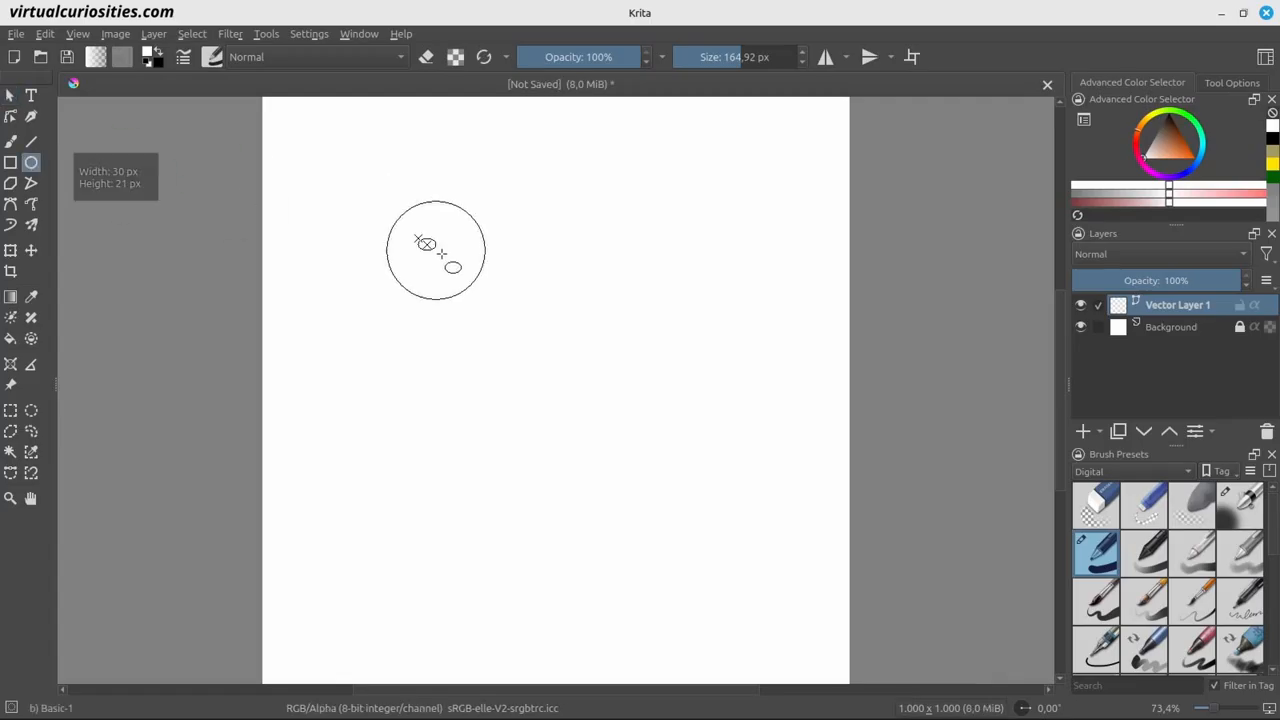
click(9, 97)
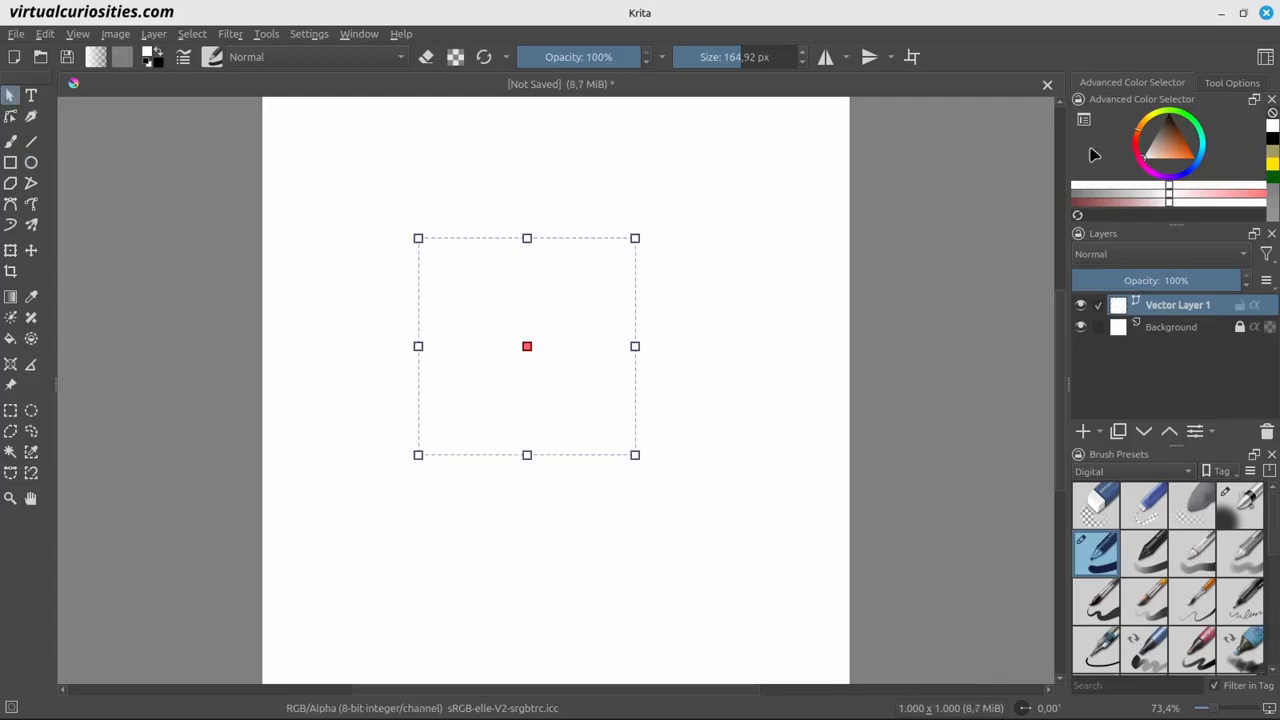
click(1182, 138)
Add a second vector layer, place the text "Stone" on the brown circle and color it white
click(1099, 431)
click(1114, 511)
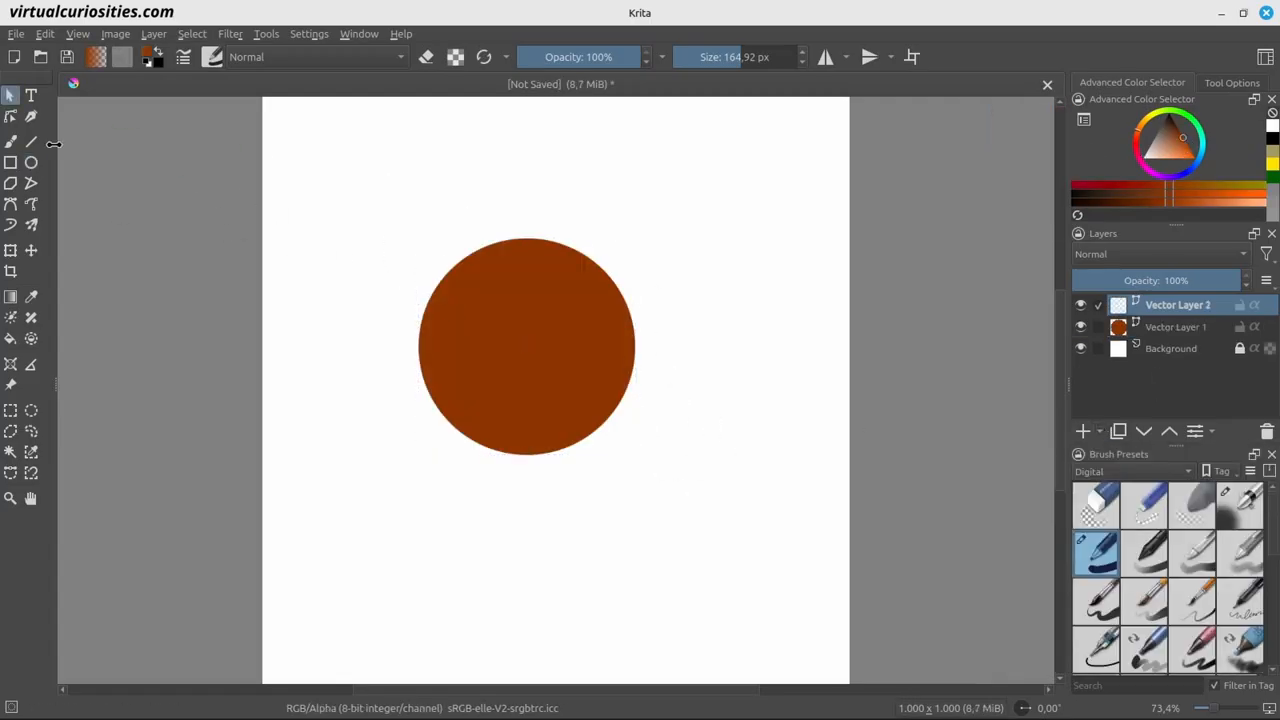
click(31, 95)
click(454, 291)
key(BackSpace)
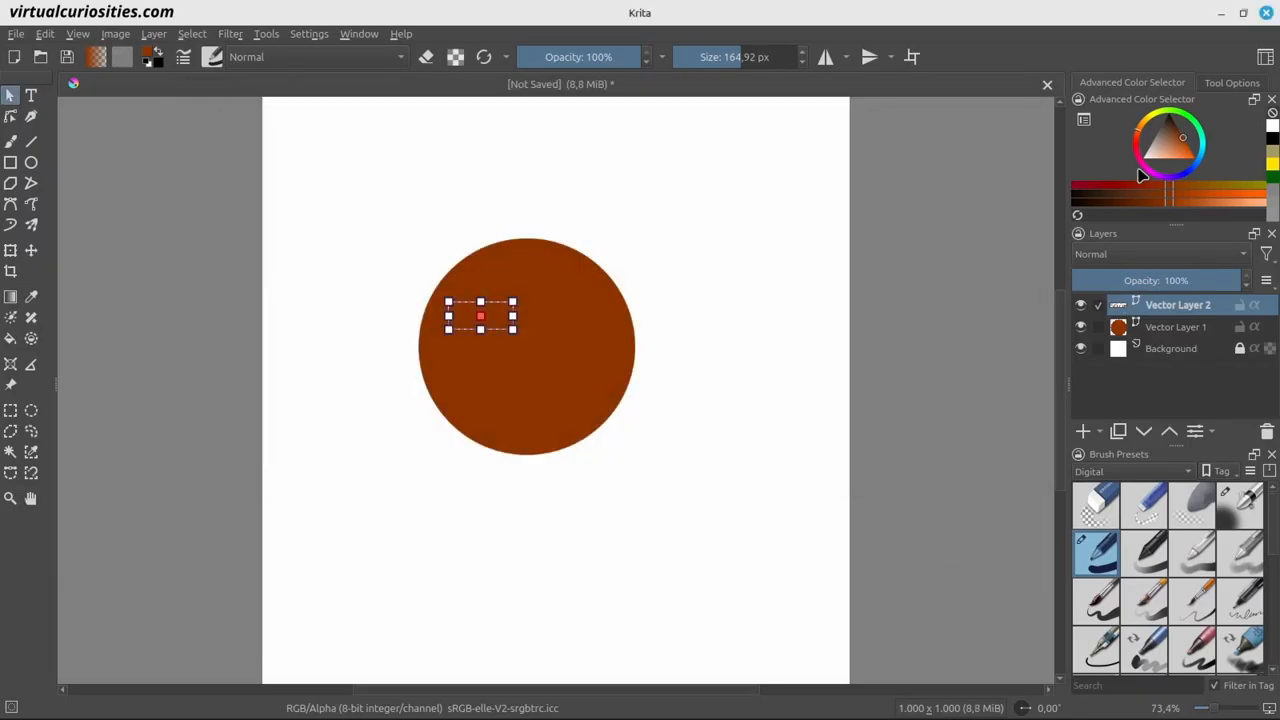
click(1143, 159)
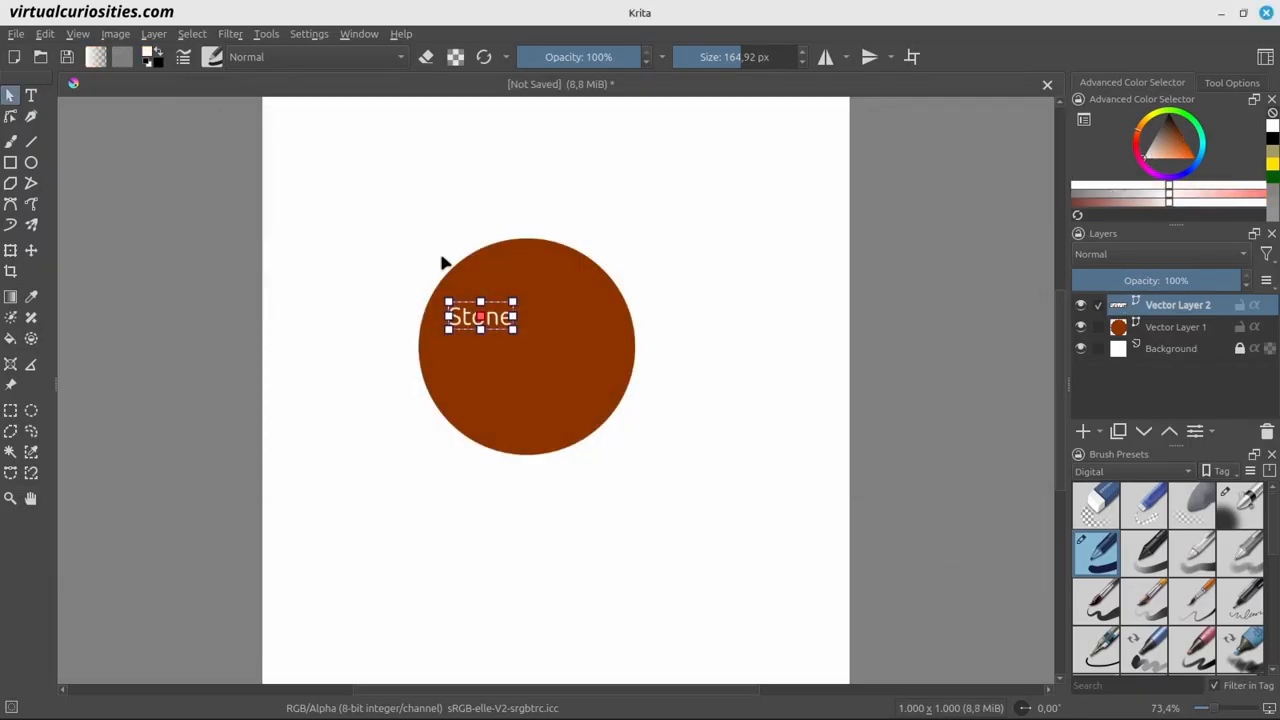
Enlarge the "Stone" text to span the circle's width and center it on the circle
click(10, 250)
drag(516, 330, 604, 395)
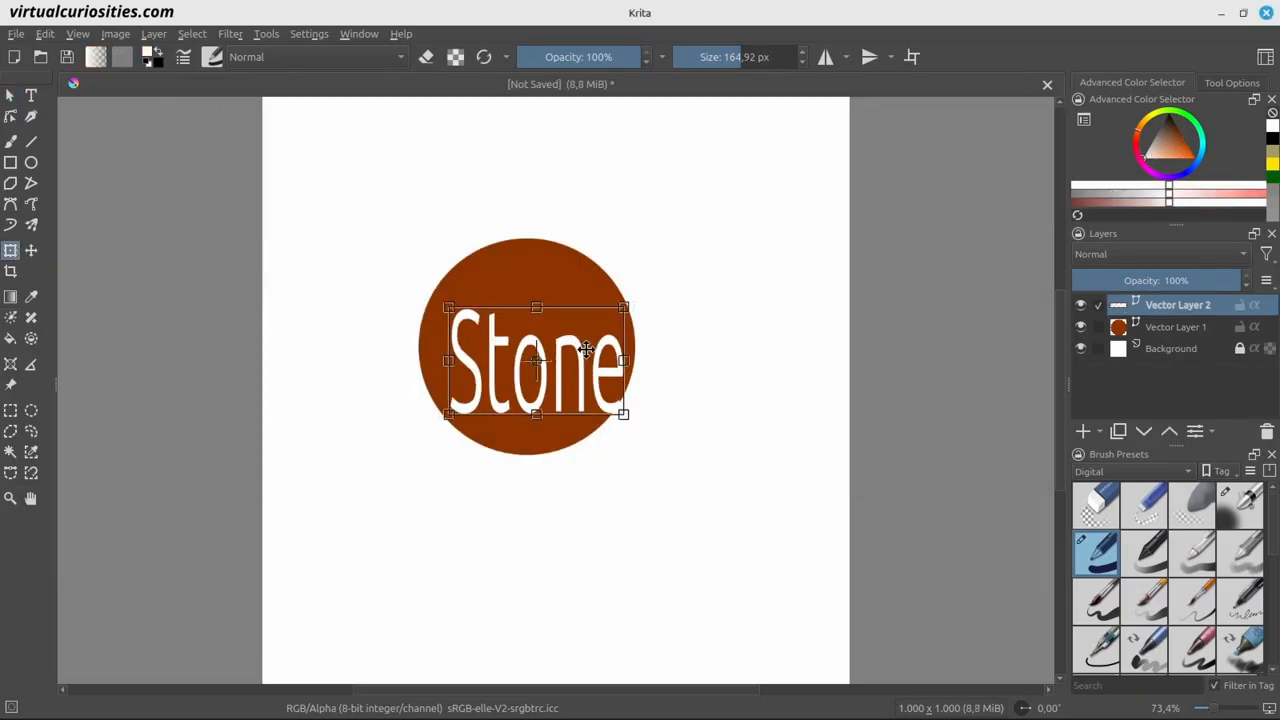
mouse_move(571, 353)
mouse_down()
mouse_move(557, 323)
mouse_move(566, 331)
mouse_up()
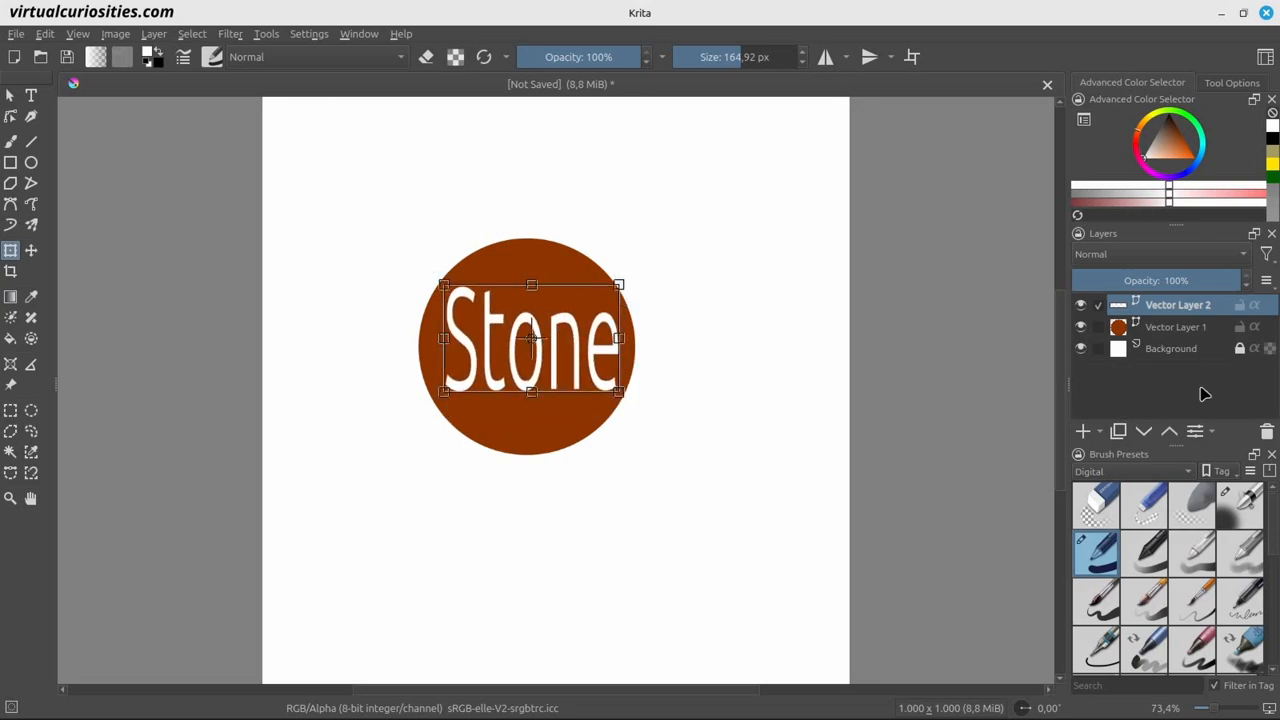
Add a fill layer with a rough gray stone pattern above the text and set its blending mode to Linear Light
click(1099, 431)
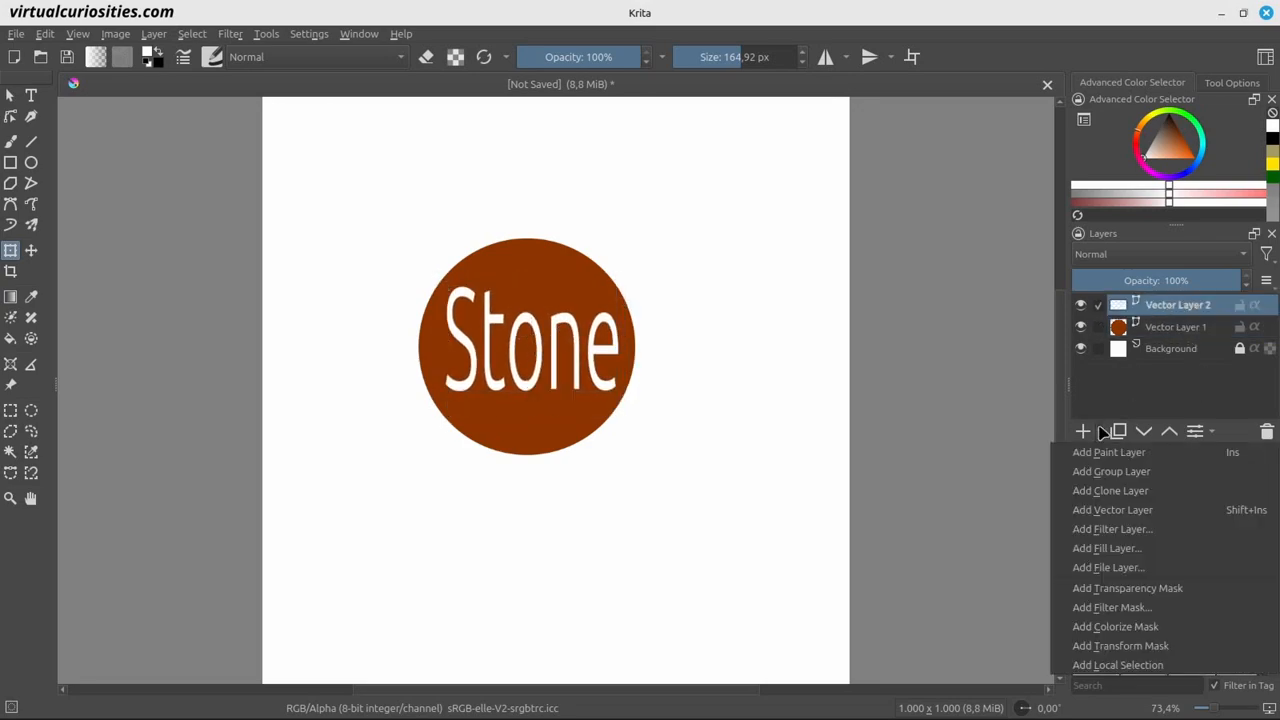
click(1120, 549)
click(1214, 471)
click(1158, 254)
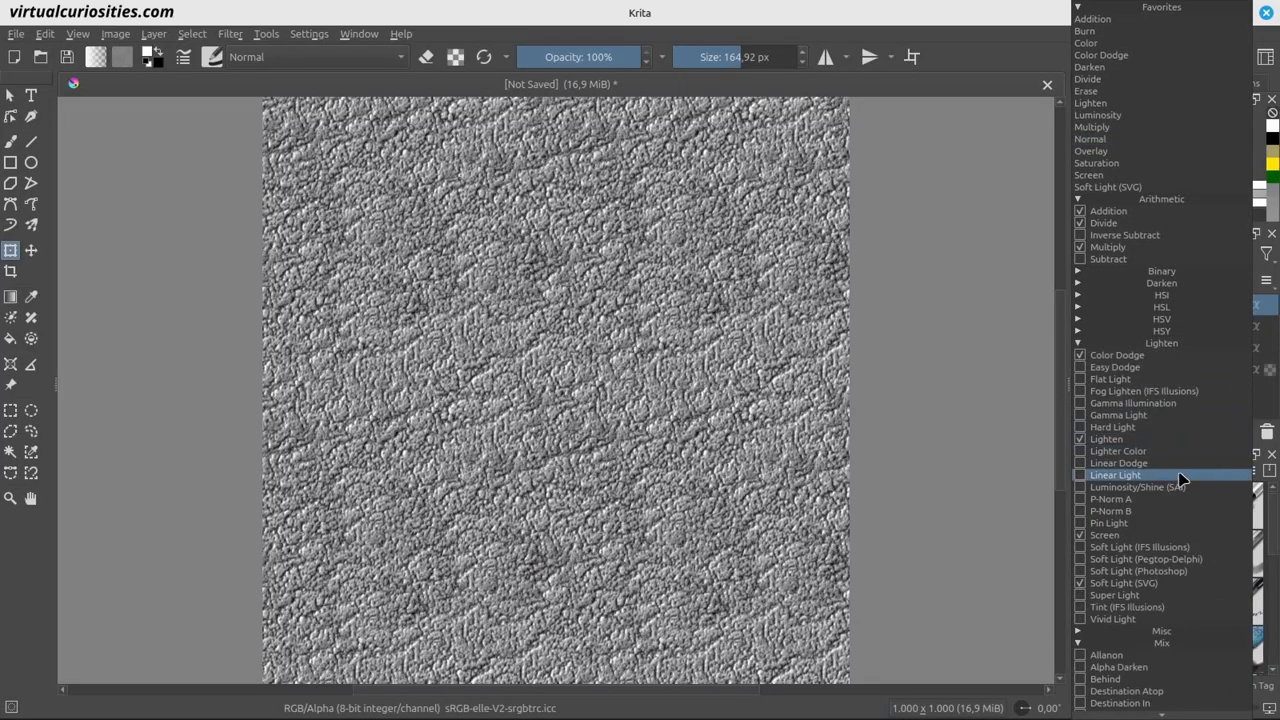
click(1179, 475)
Group the pattern fill layer with the text and circle layers, and enable Inherit Alpha on the fill layer
shift+click(1157, 348)
key(ctrl+g)
click(1257, 326)
Add a thin black Stroke with Saturation blend mode to the group's layer style, and choose the Drop Shadow effect
right_click(1184, 307)
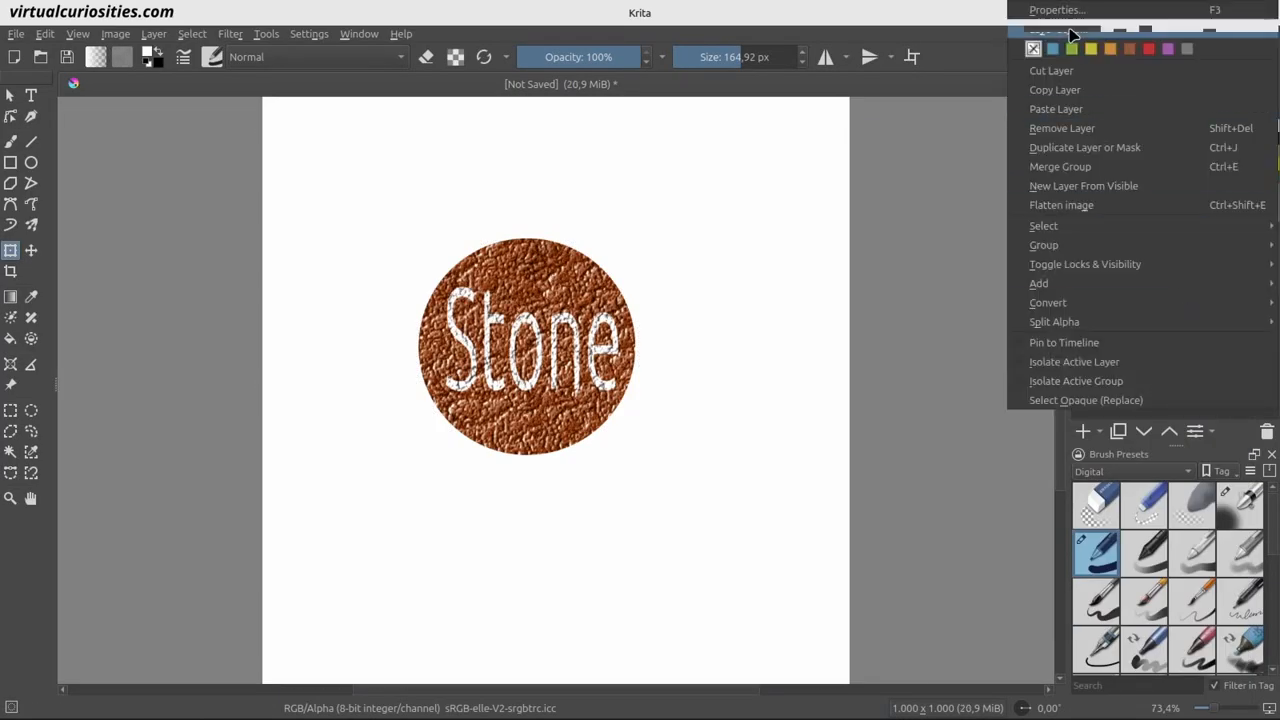
click(1070, 31)
click(684, 271)
click(1090, 189)
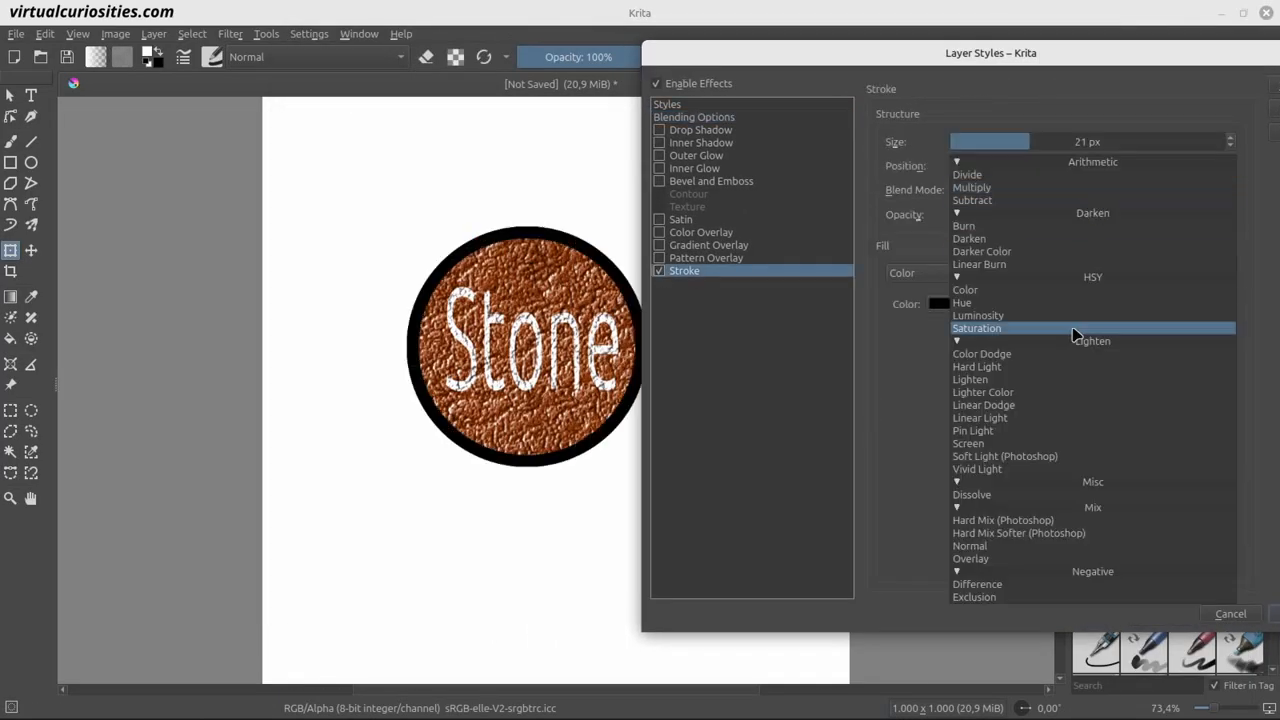
click(1072, 334)
drag(1029, 141, 973, 141)
click(700, 130)
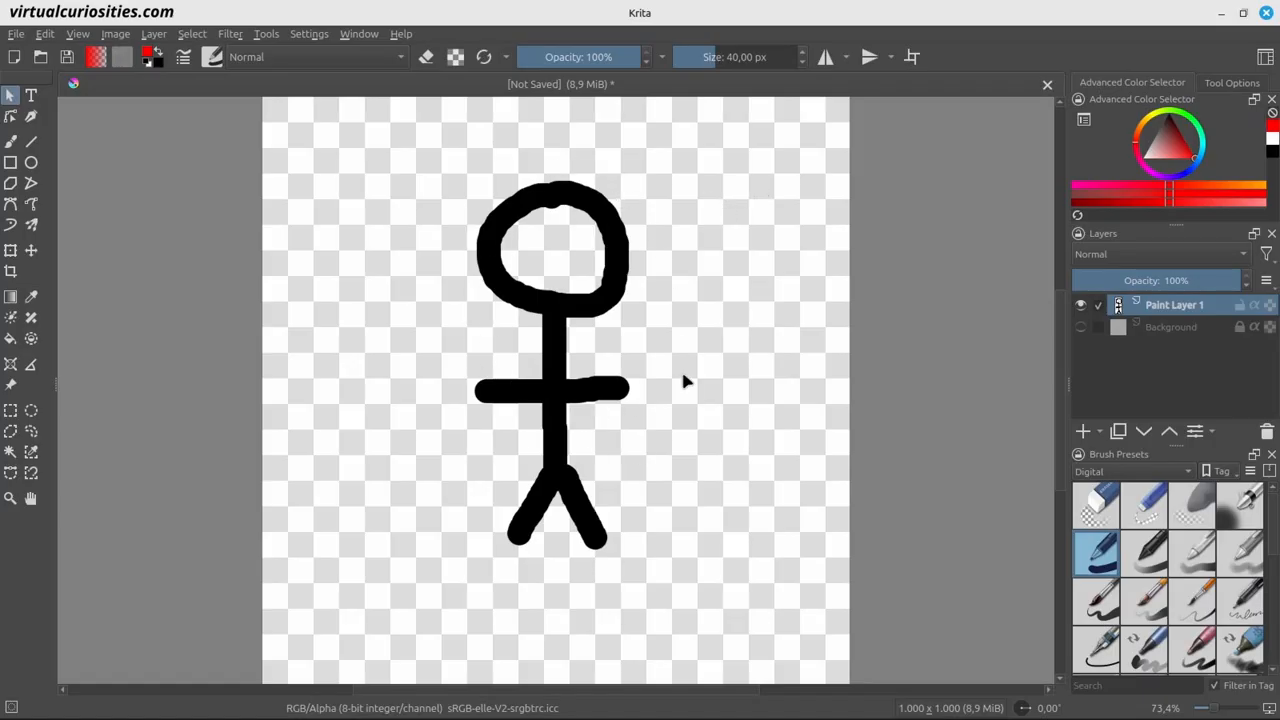
Add a vector layer and draw a red filled circle about 400 px wide, positioned over the stick figure's head and torso
click(1100, 432)
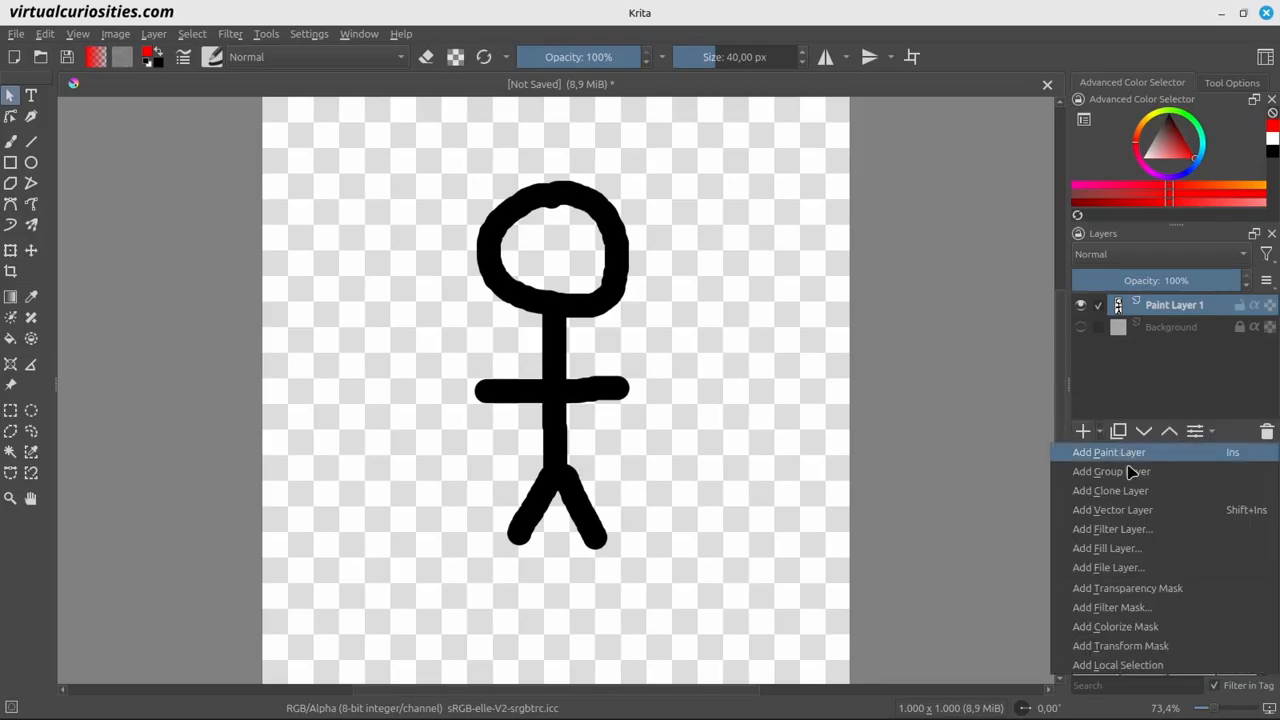
click(1148, 511)
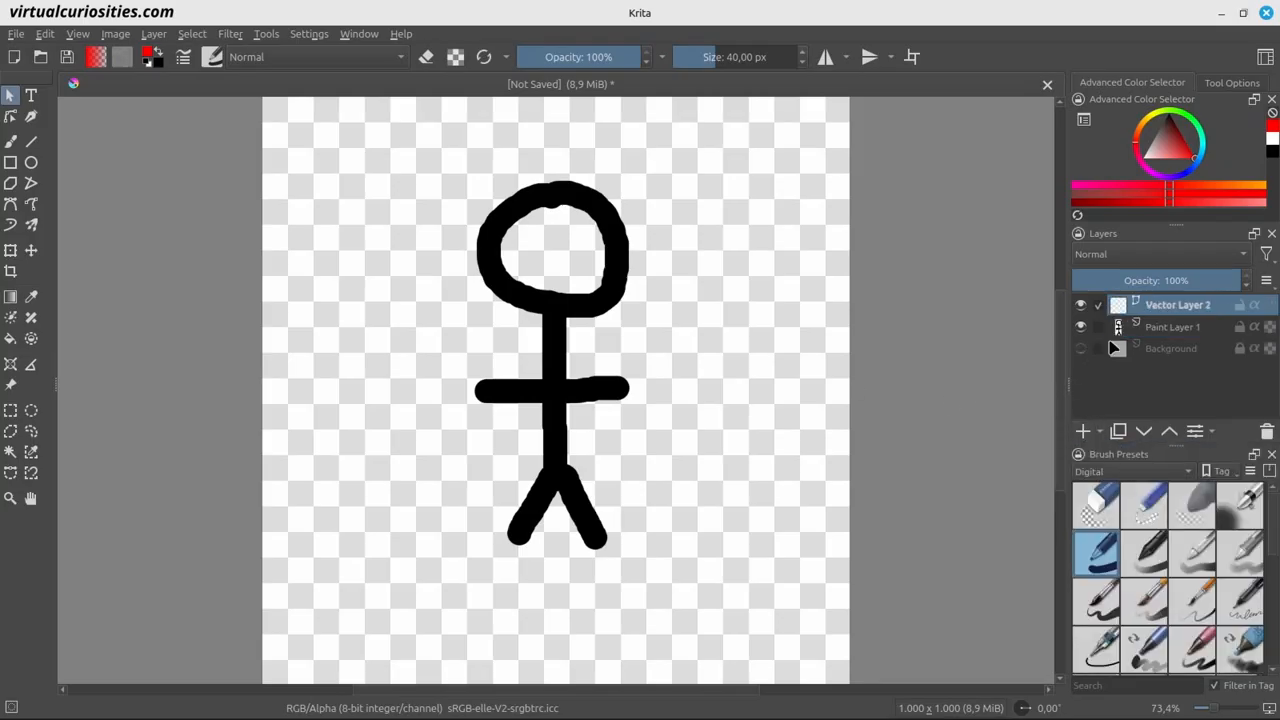
click(31, 162)
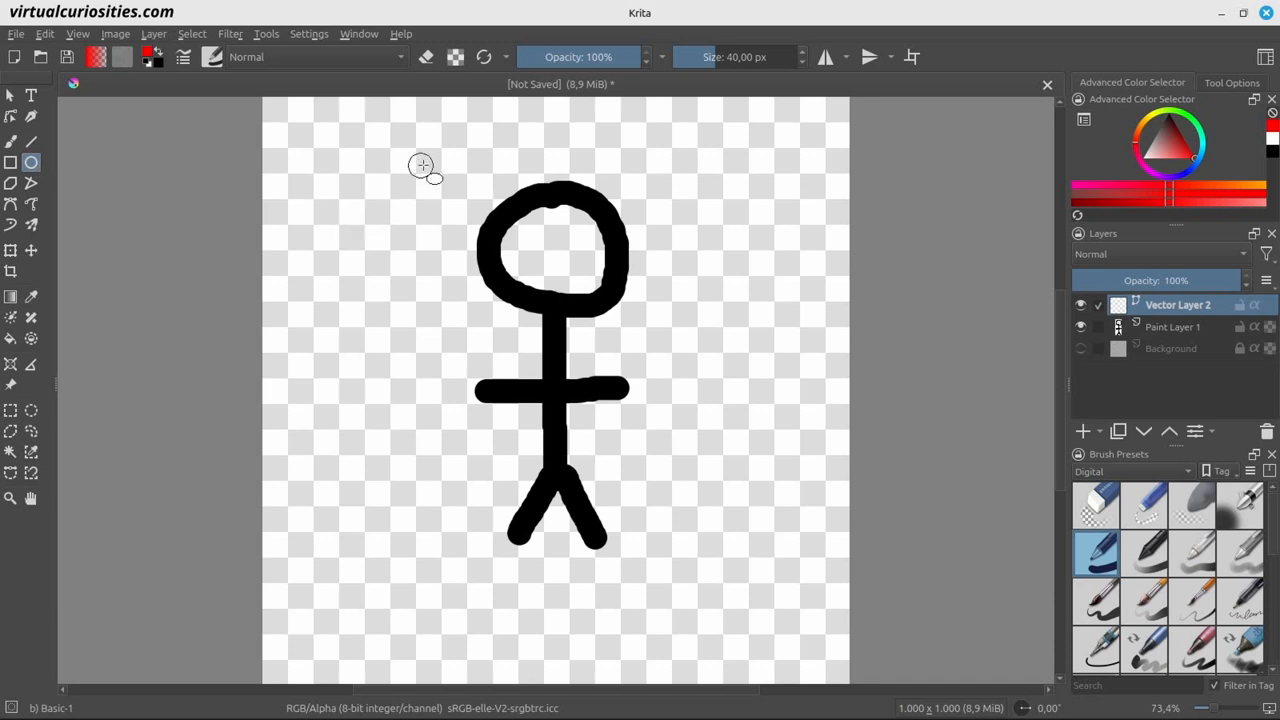
drag(450, 170, 680, 404)
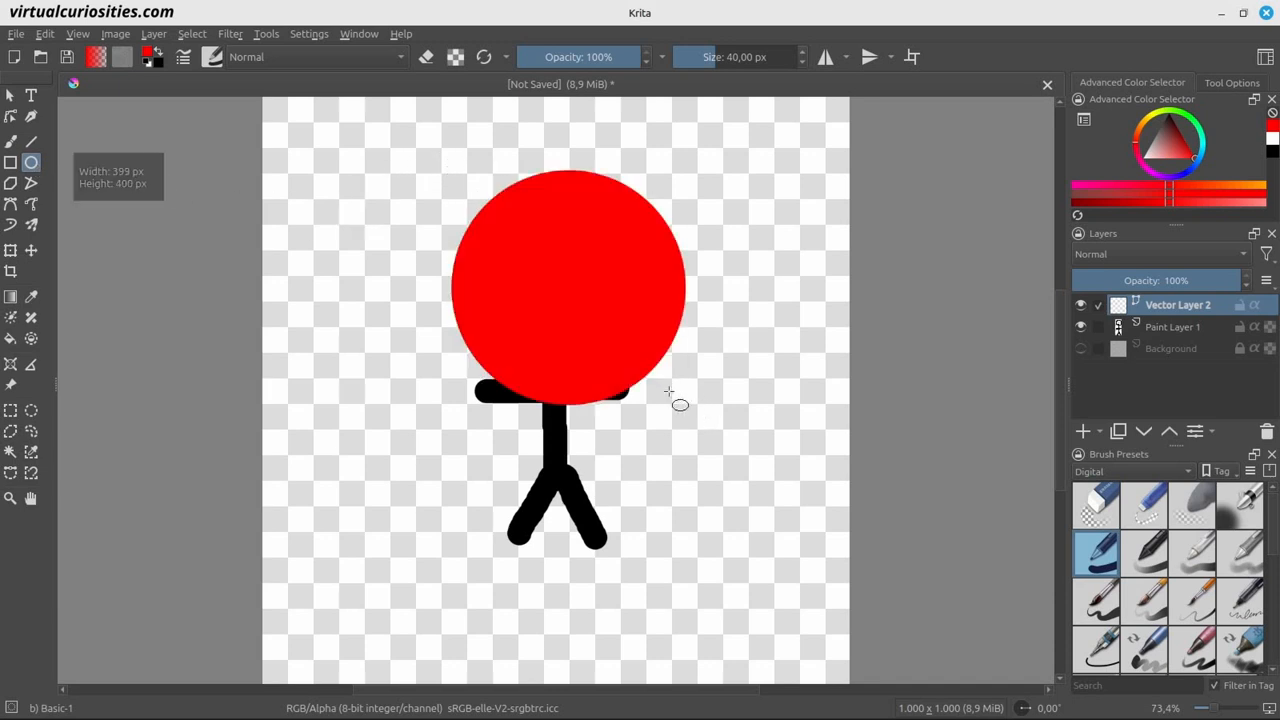
click(10, 94)
drag(533, 249, 520, 240)
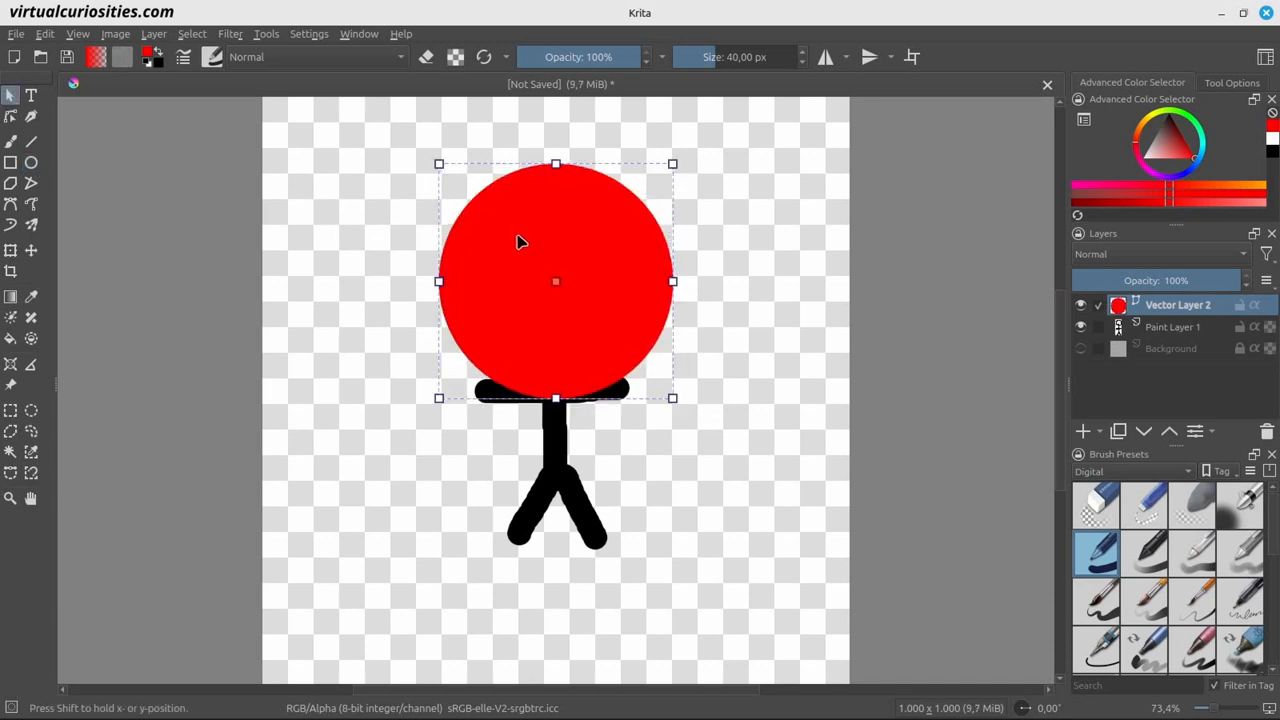
Place the red circle's vector layer beneath Paint Layer 1, and switch Inherit Alpha on and off again for the paint layer
drag(1195, 305, 1206, 325)
click(1222, 304)
click(1254, 305)
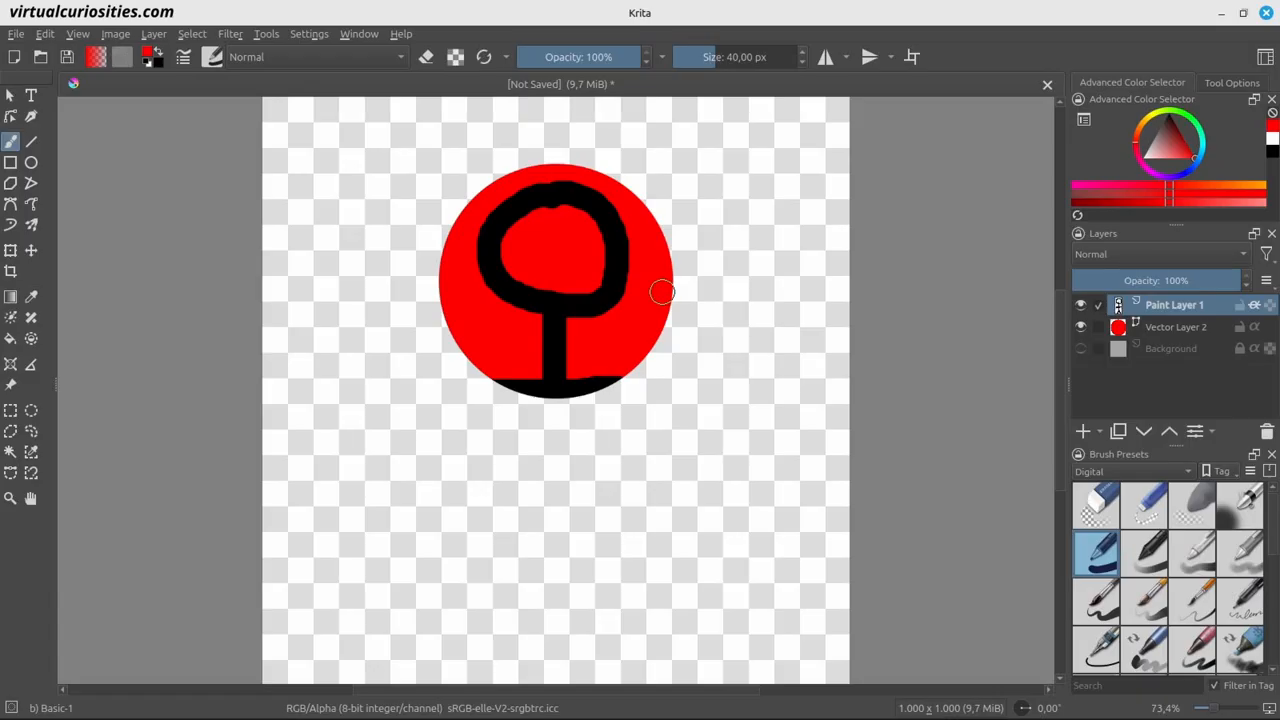
click(1254, 305)
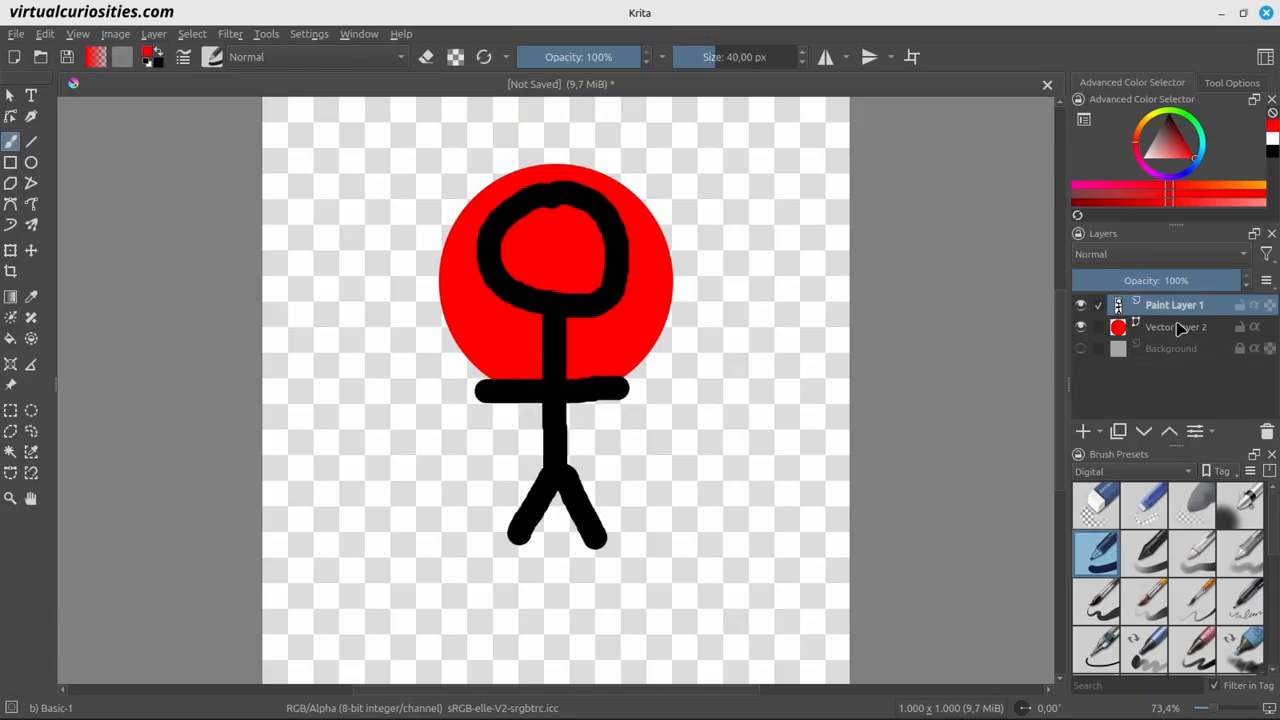
Stack the circle's vector layer above Paint Layer 1 with blending mode Destination In, and shift the circle slightly upward
drag(1180, 328, 1210, 306)
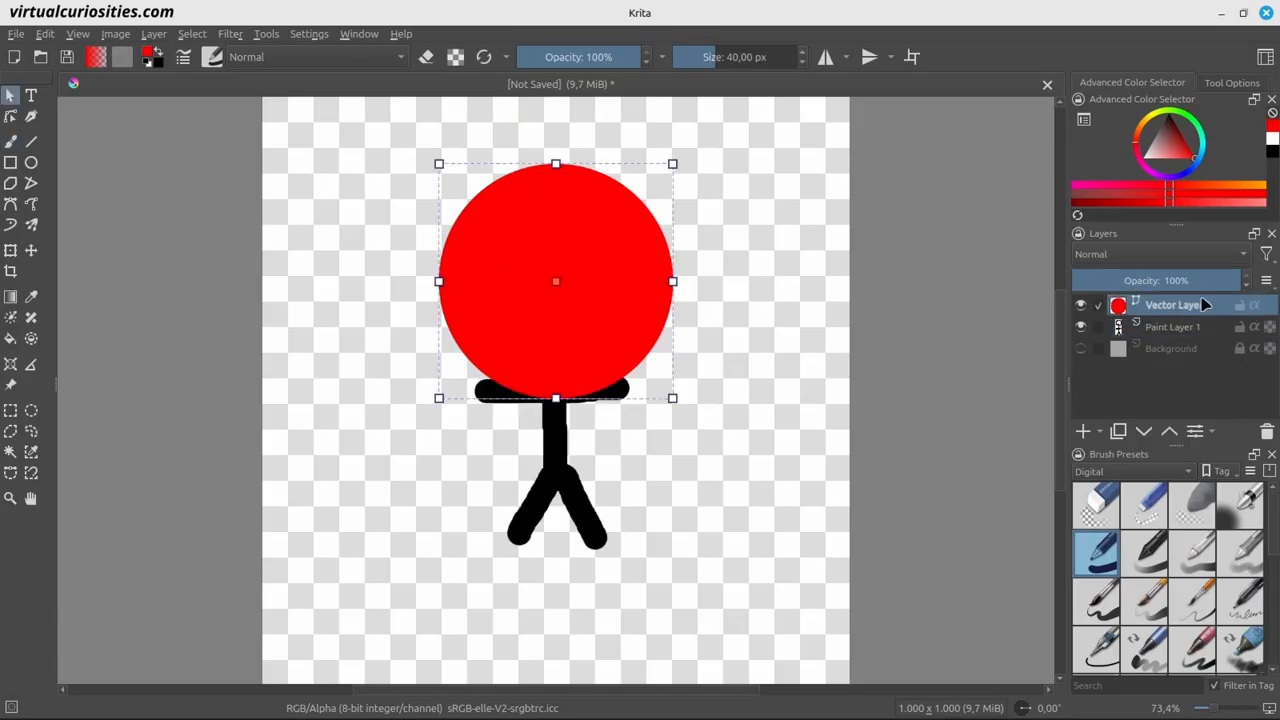
click(1141, 261)
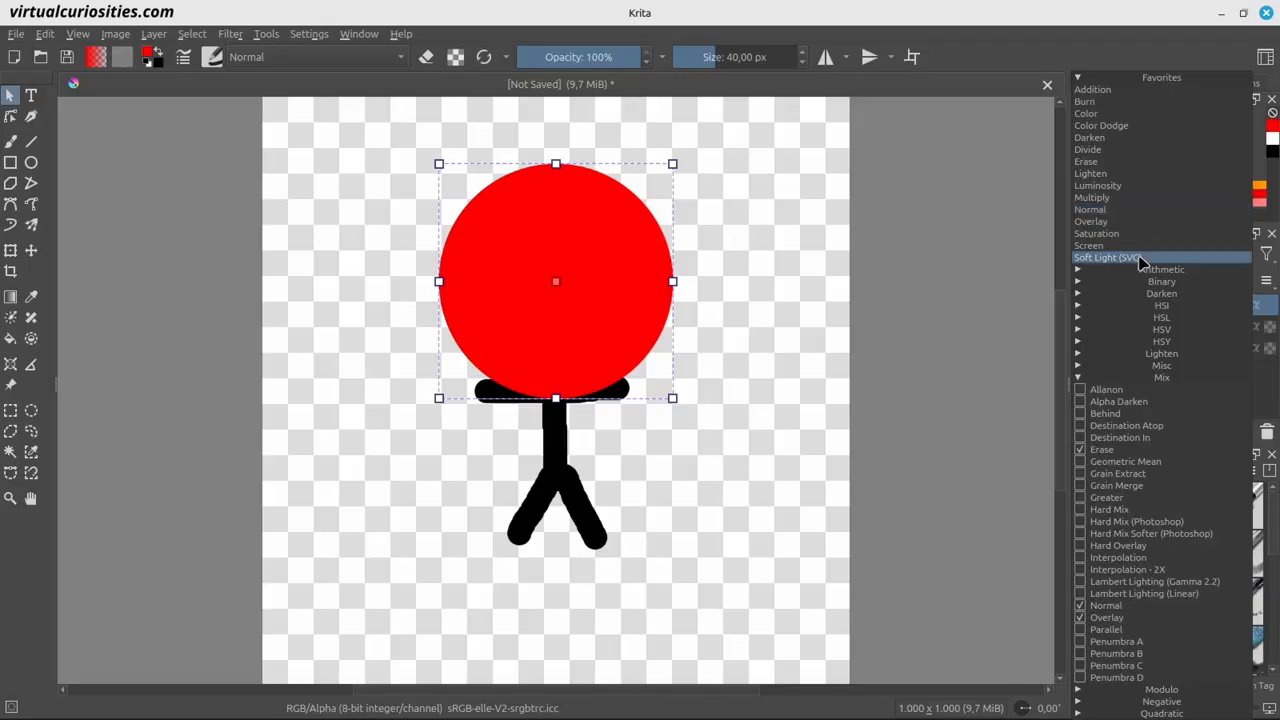
click(1175, 439)
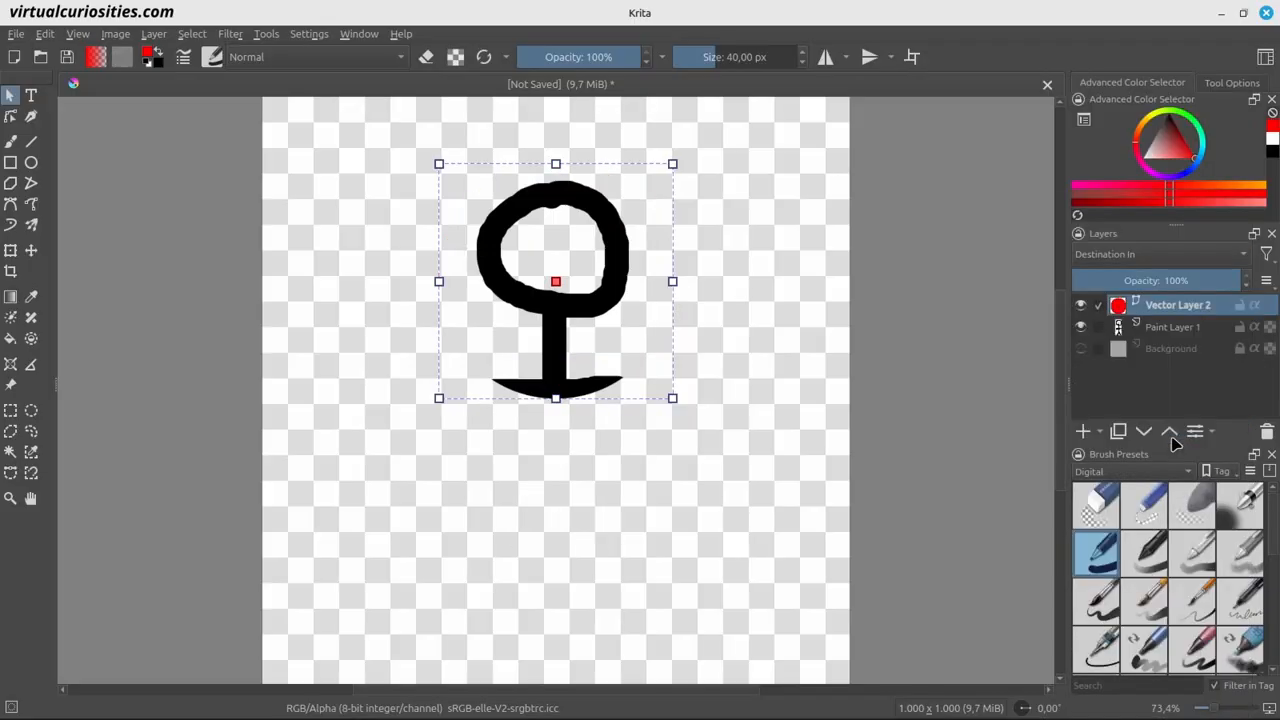
mouse_move(654, 289)
mouse_down()
mouse_move(663, 240)
mouse_move(702, 336)
mouse_move(590, 355)
mouse_move(669, 260)
mouse_move(611, 471)
mouse_move(620, 233)
mouse_move(643, 354)
mouse_move(585, 290)
mouse_move(694, 334)
mouse_move(557, 397)
mouse_move(683, 237)
mouse_move(609, 297)
mouse_move(649, 251)
mouse_move(660, 432)
mouse_move(574, 266)
mouse_move(729, 357)
mouse_move(597, 257)
mouse_move(704, 318)
mouse_move(581, 409)
mouse_move(660, 257)
mouse_move(634, 474)
mouse_move(610, 240)
mouse_move(643, 354)
mouse_move(585, 310)
mouse_move(694, 334)
mouse_move(557, 397)
mouse_move(480, 290)
mouse_move(540, 250)
mouse_move(535, 240)
mouse_move(660, 432)
mouse_move(655, 290)
mouse_move(640, 435)
mouse_move(651, 286)
mouse_up()
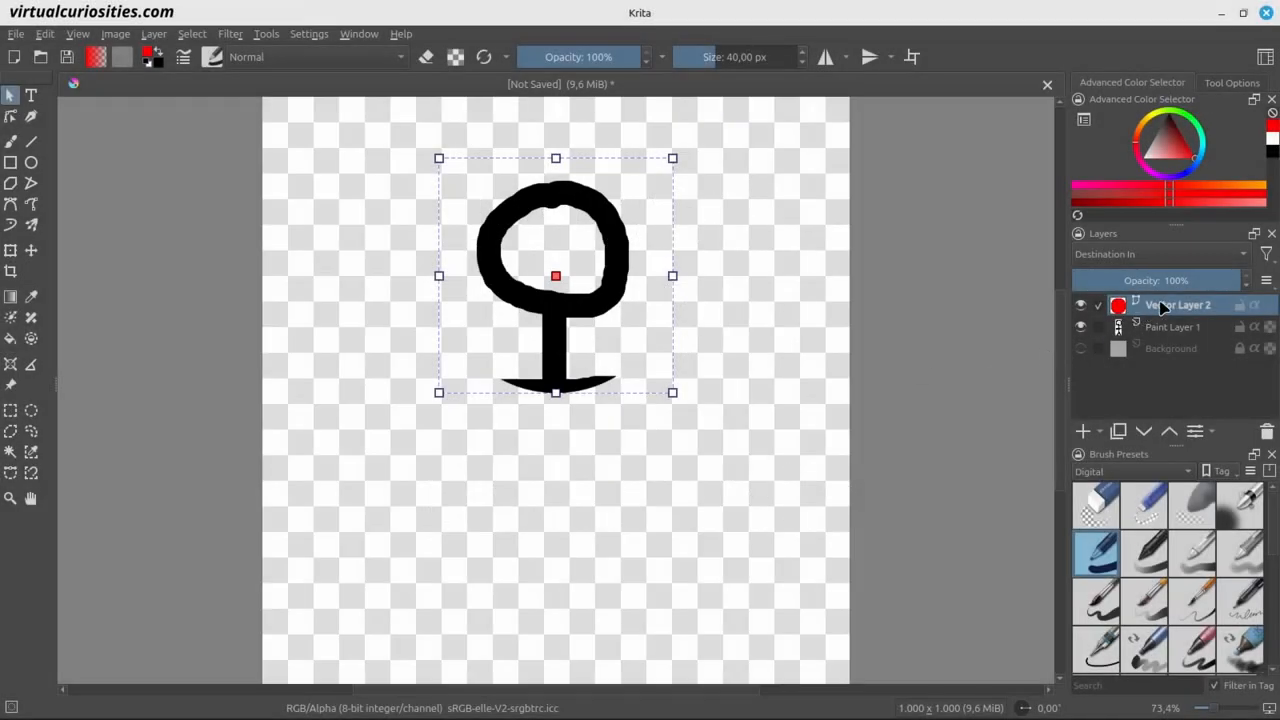
mouse_move(1212, 281)
mouse_down()
mouse_move(1105, 282)
mouse_move(1168, 279)
mouse_up()
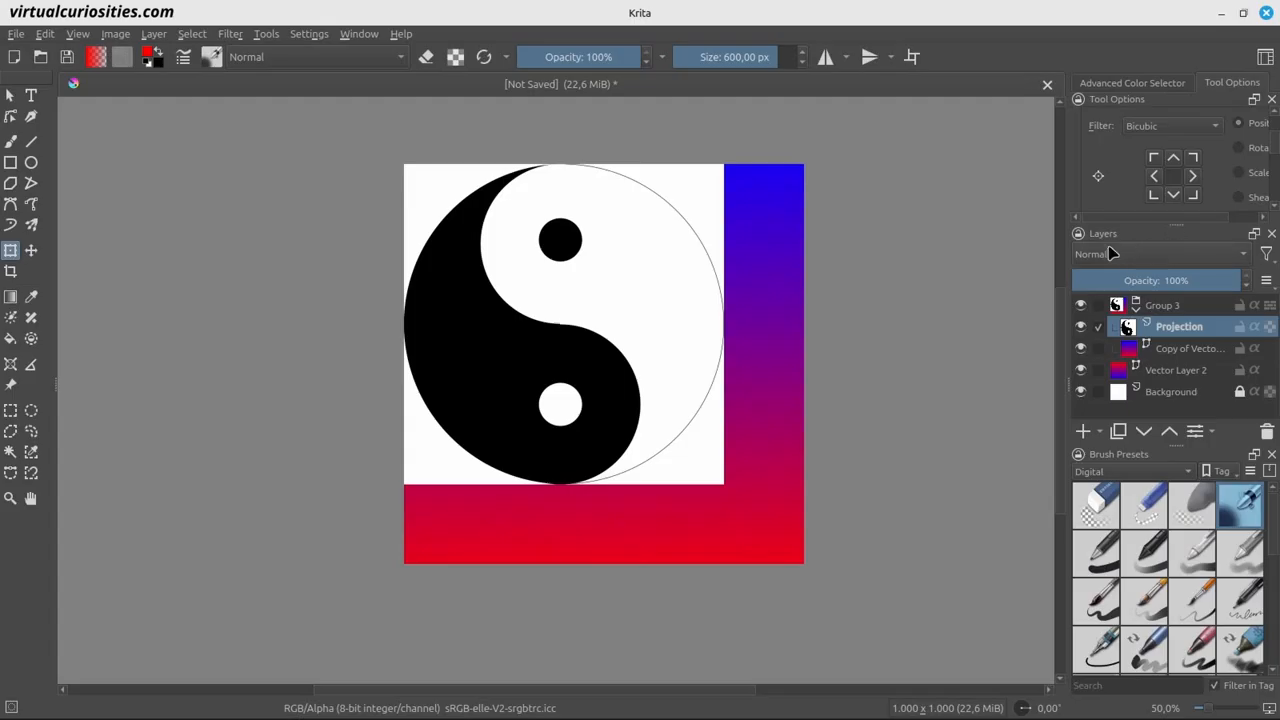
Add a filter mask with the Cross-channel color adjustment filter to the Projection layer holding the yin-yang image
click(1099, 431)
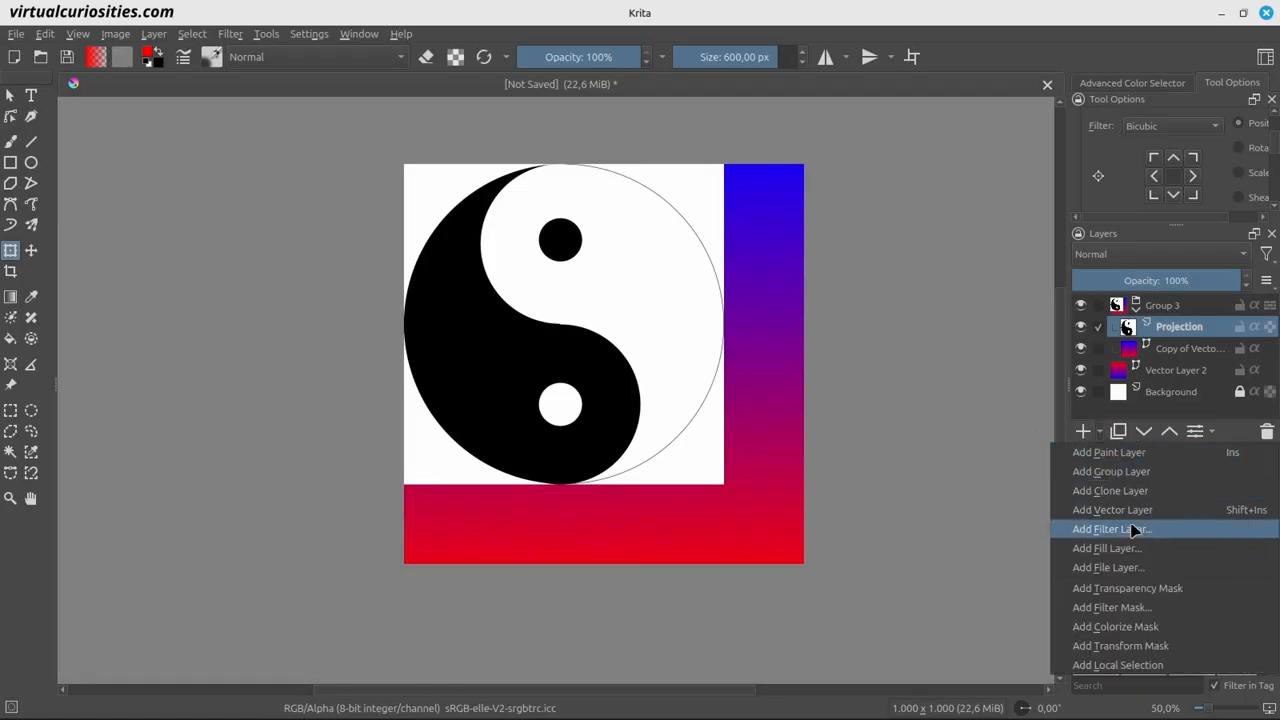
click(1157, 611)
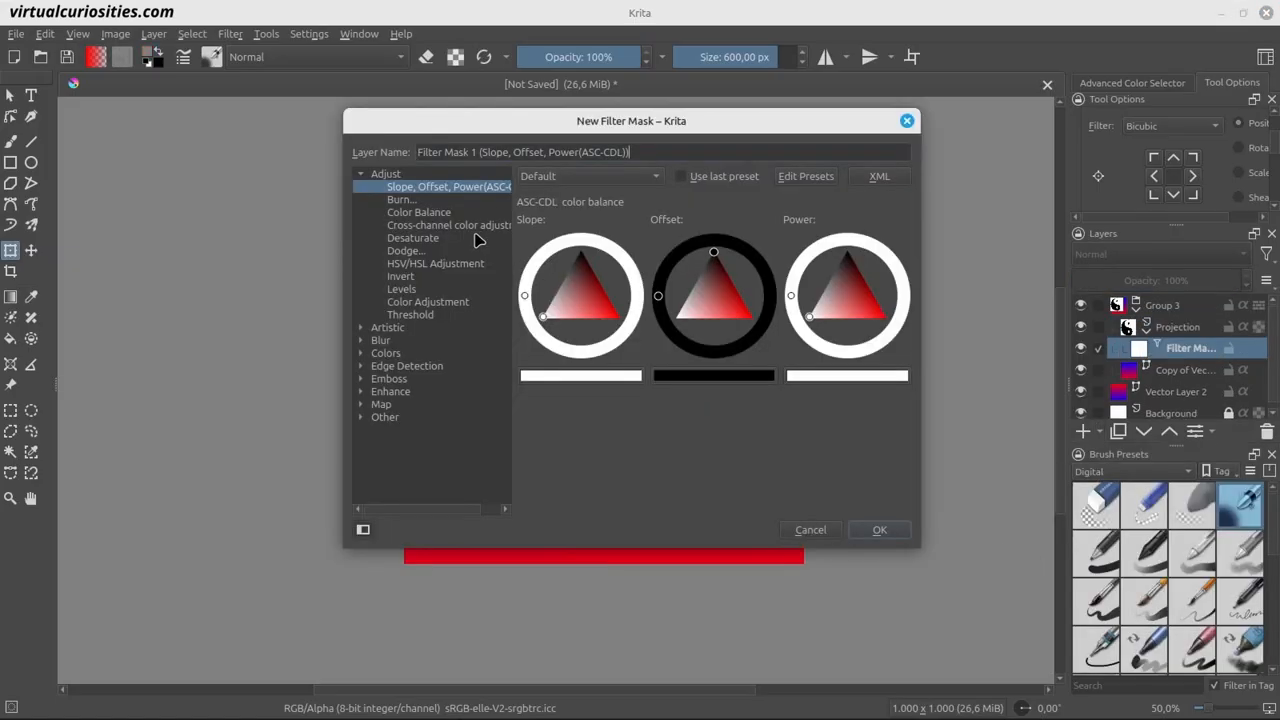
click(478, 226)
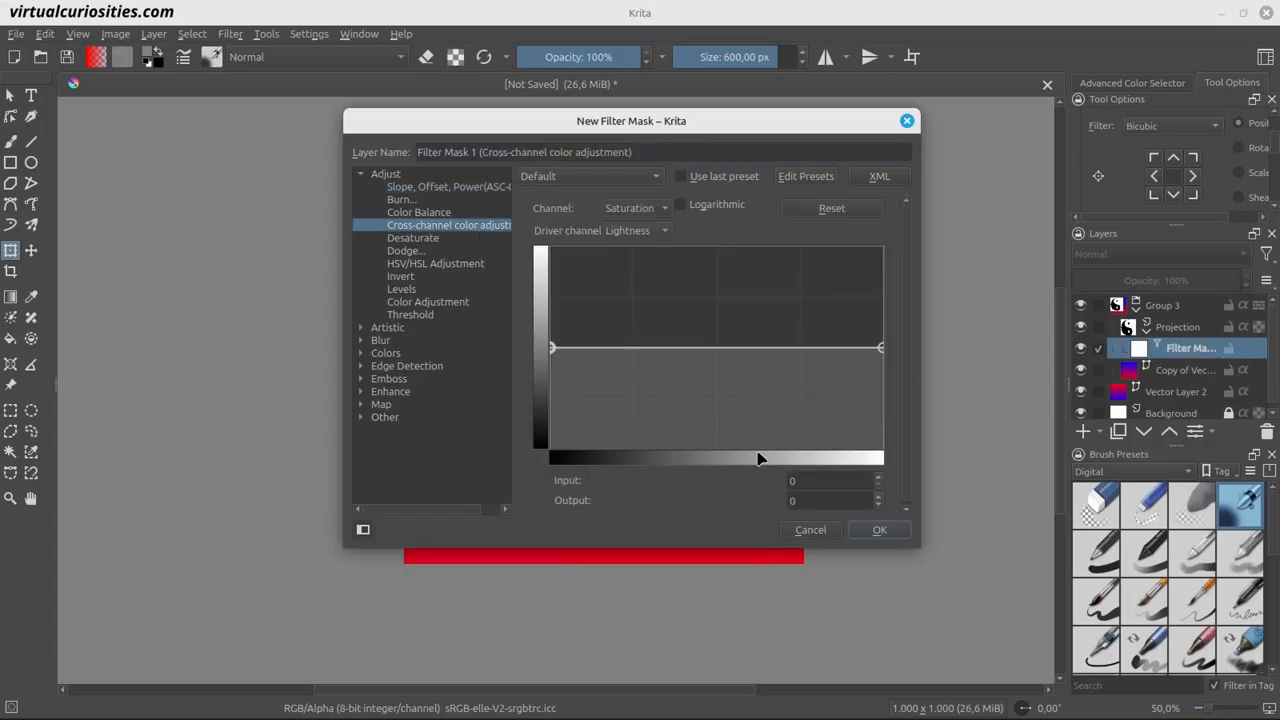
click(862, 530)
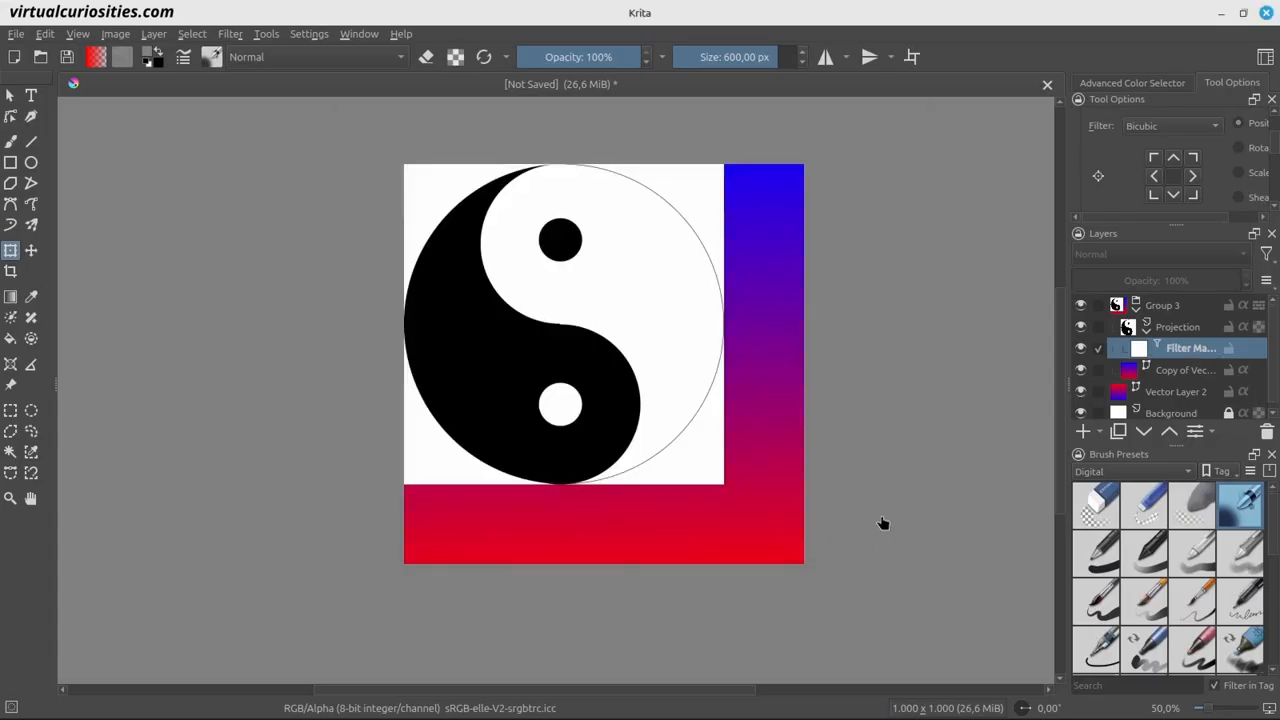
Open the filter mask's properties and set the adjusted channel to Alpha, keeping the yin-yang image in view
right_click(1158, 355)
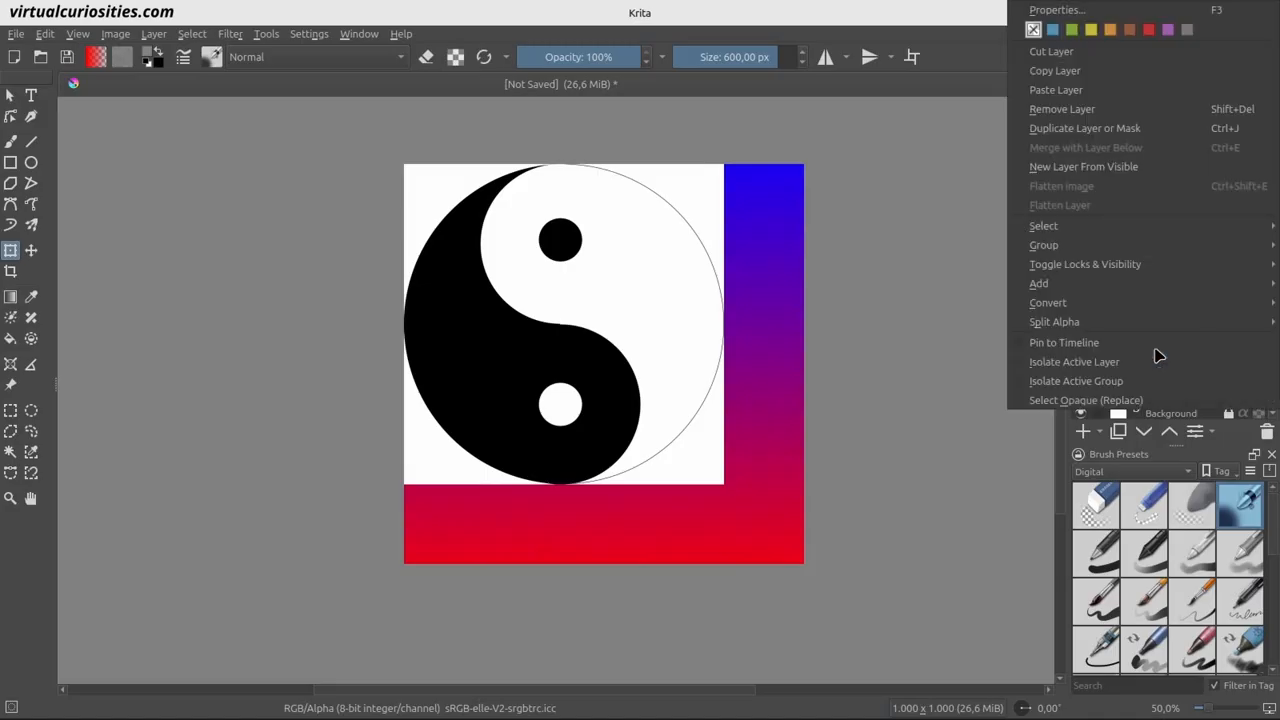
click(1093, 10)
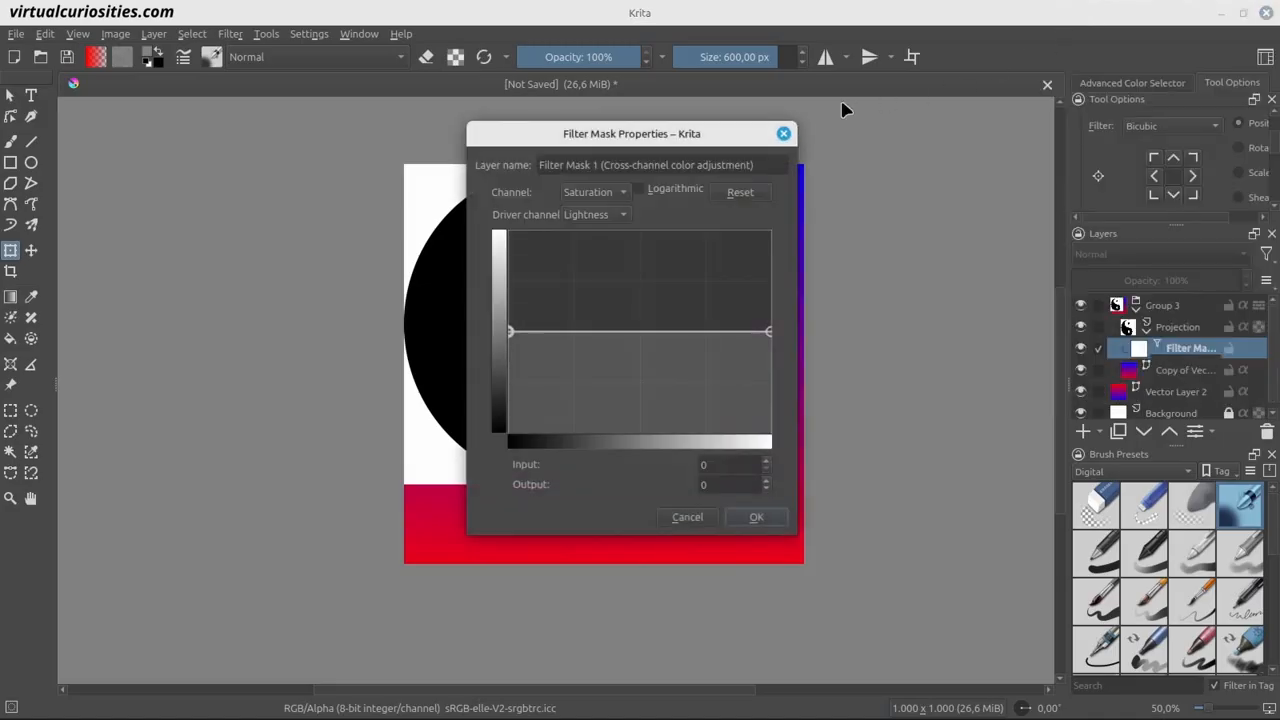
drag(706, 131, 1006, 132)
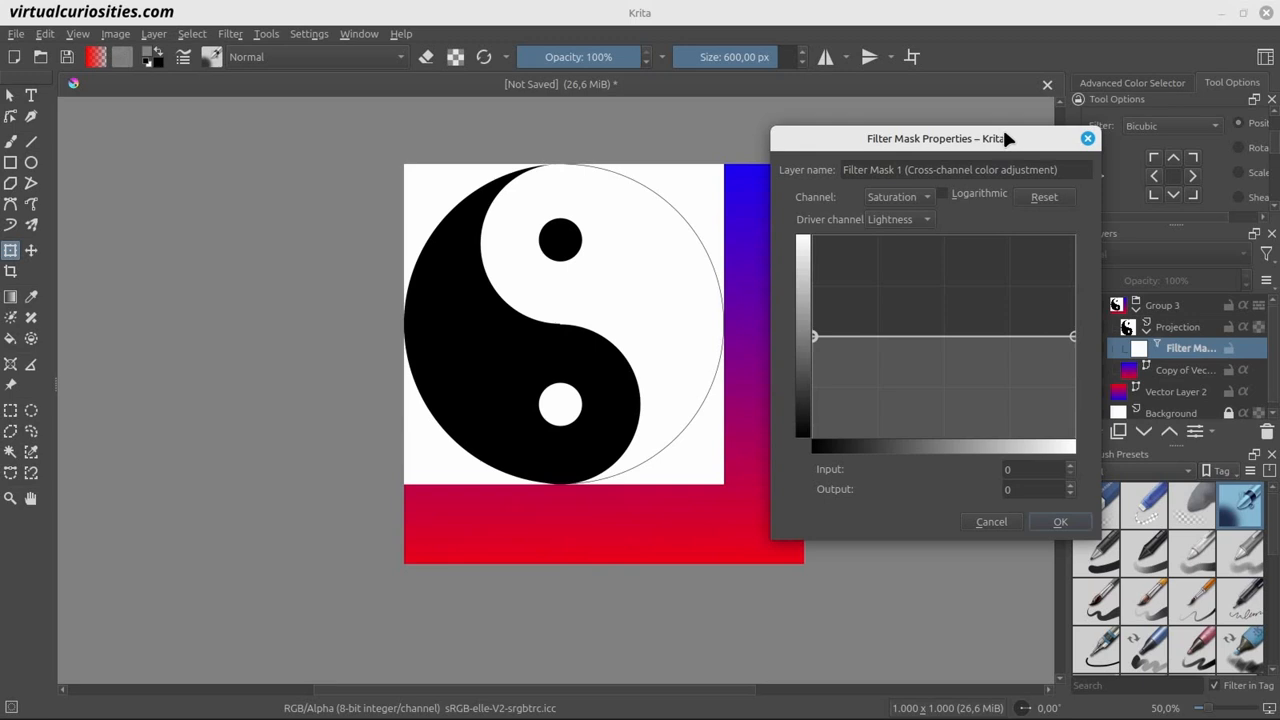
click(922, 198)
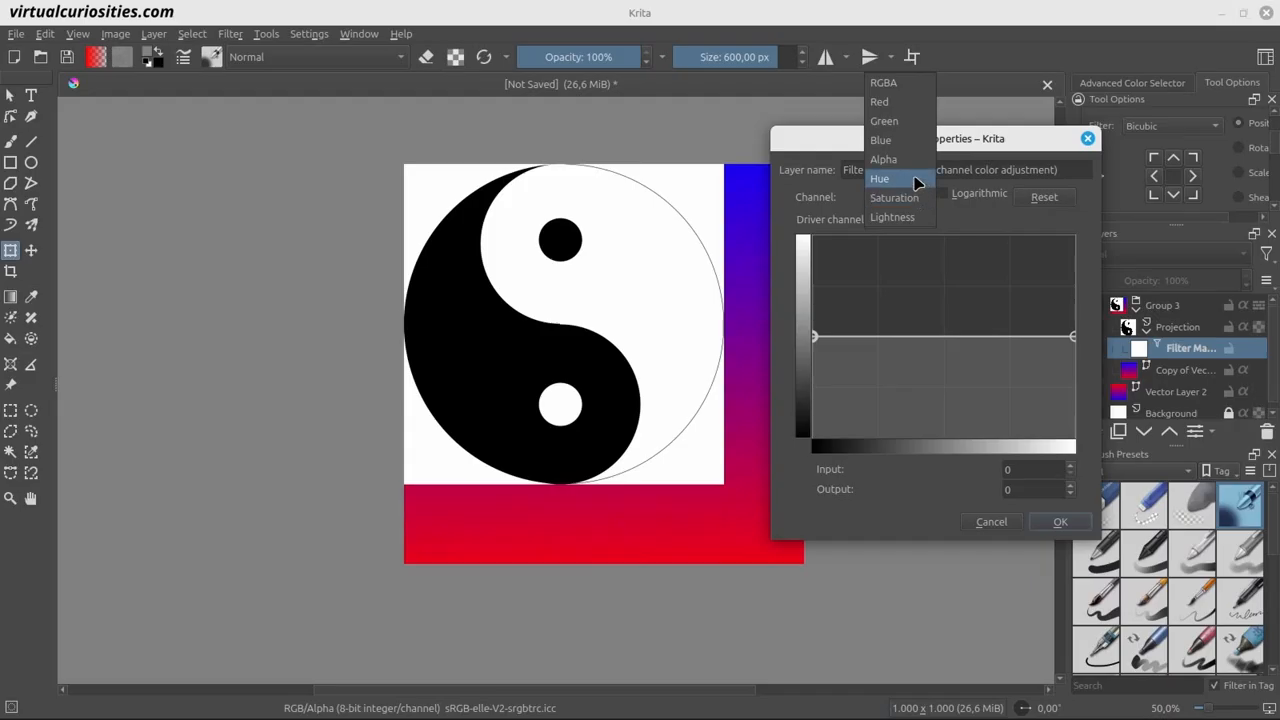
click(912, 162)
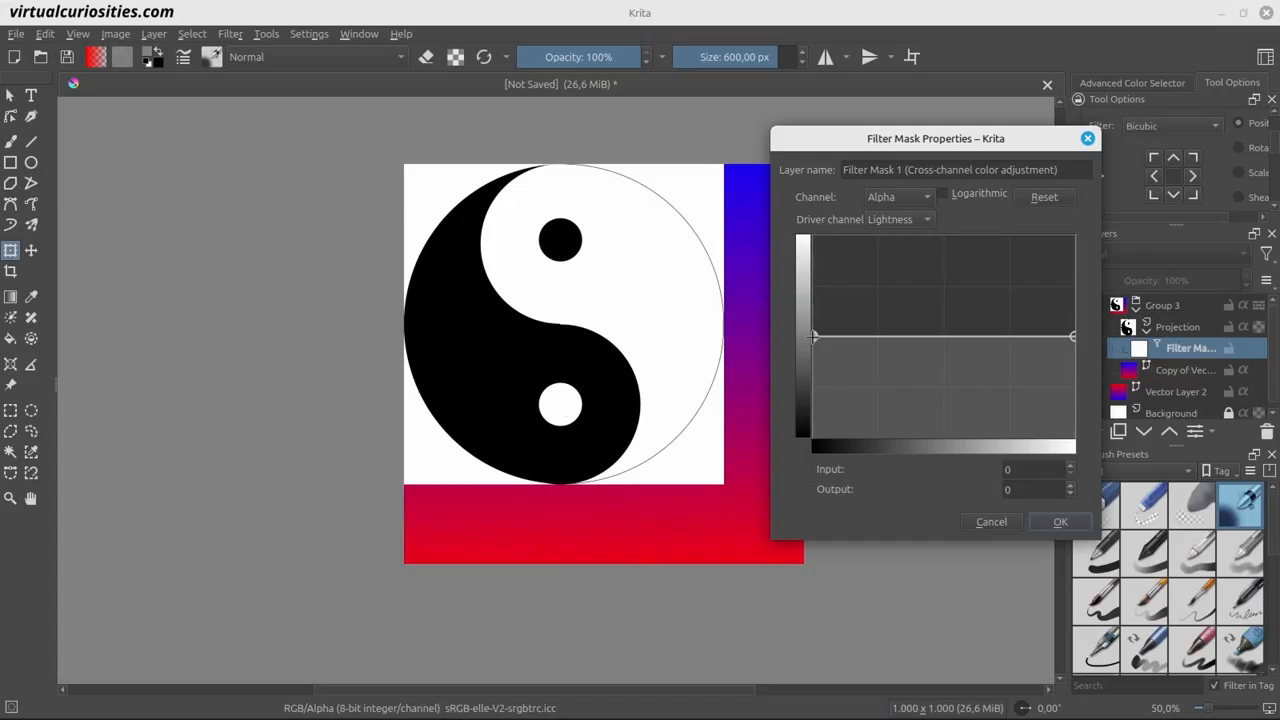
Try lowering the dark end of the alpha curve to an output of -100, and reset that output to 0
drag(813, 337, 762, 457)
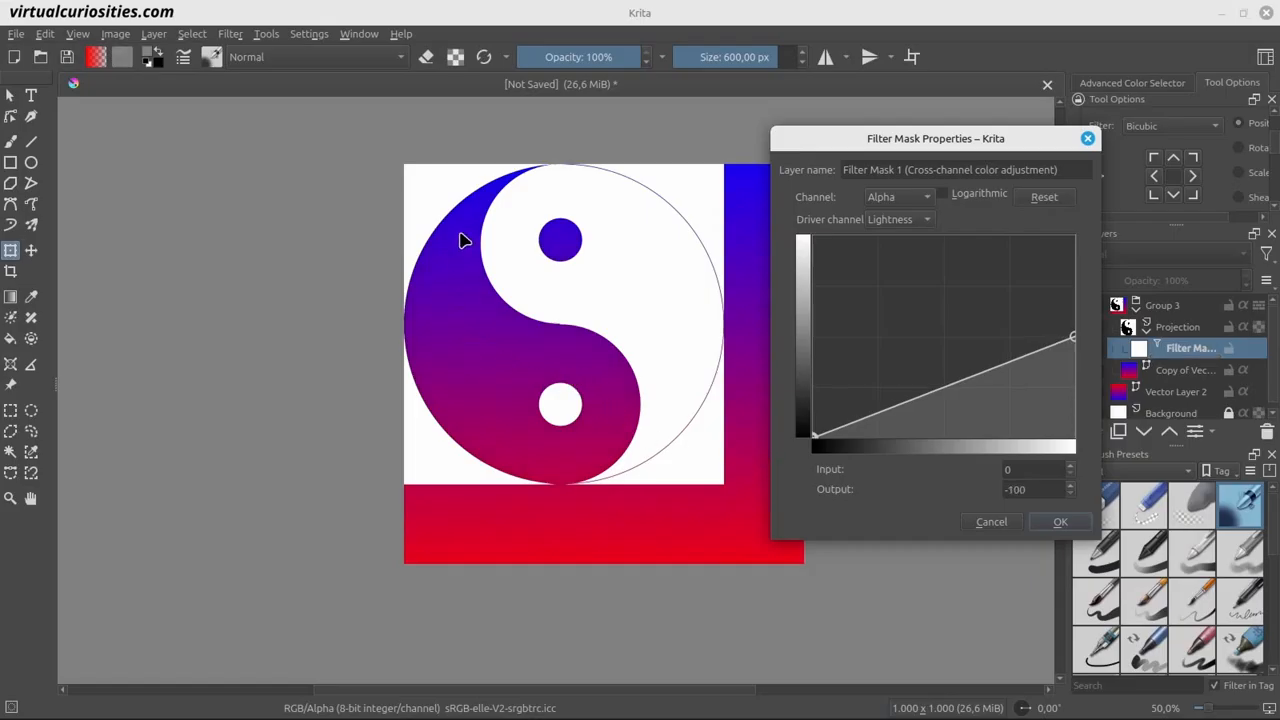
double_click(1023, 489)
text(0)
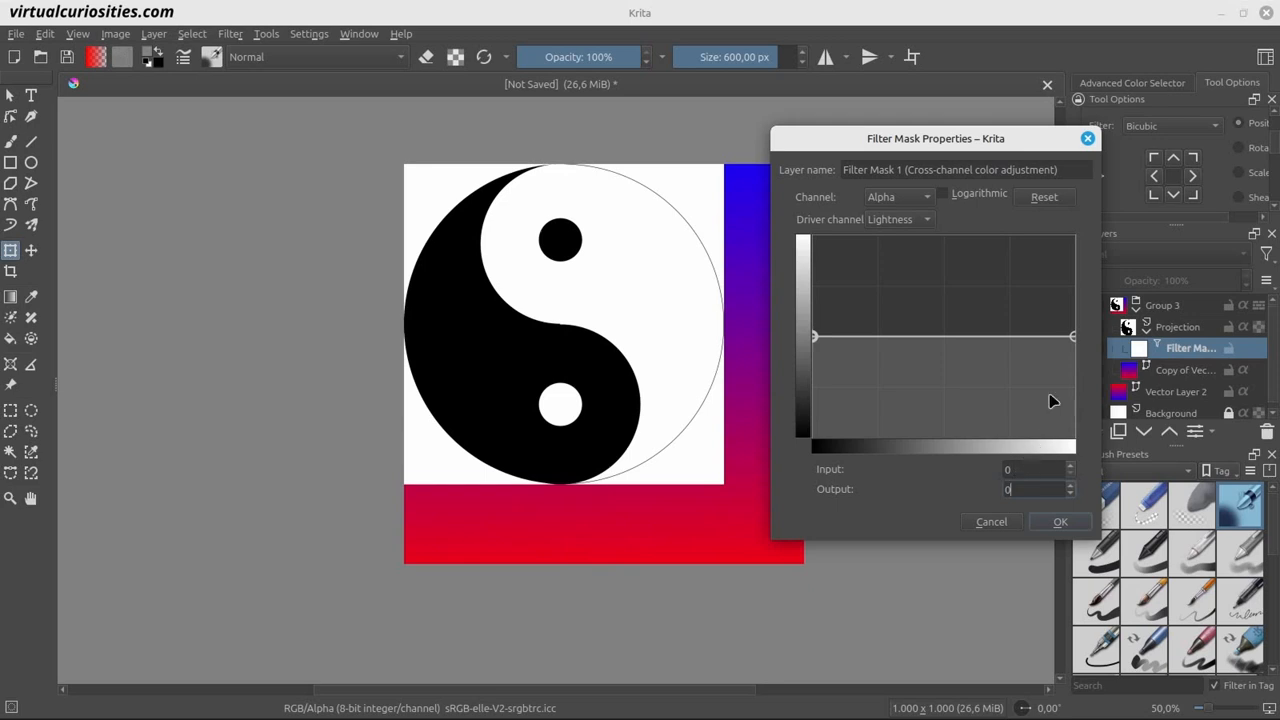
Lower the light end of the alpha curve to an output of -100 at input 100 and apply the filter mask
click(1072, 336)
drag(1072, 336, 1102, 452)
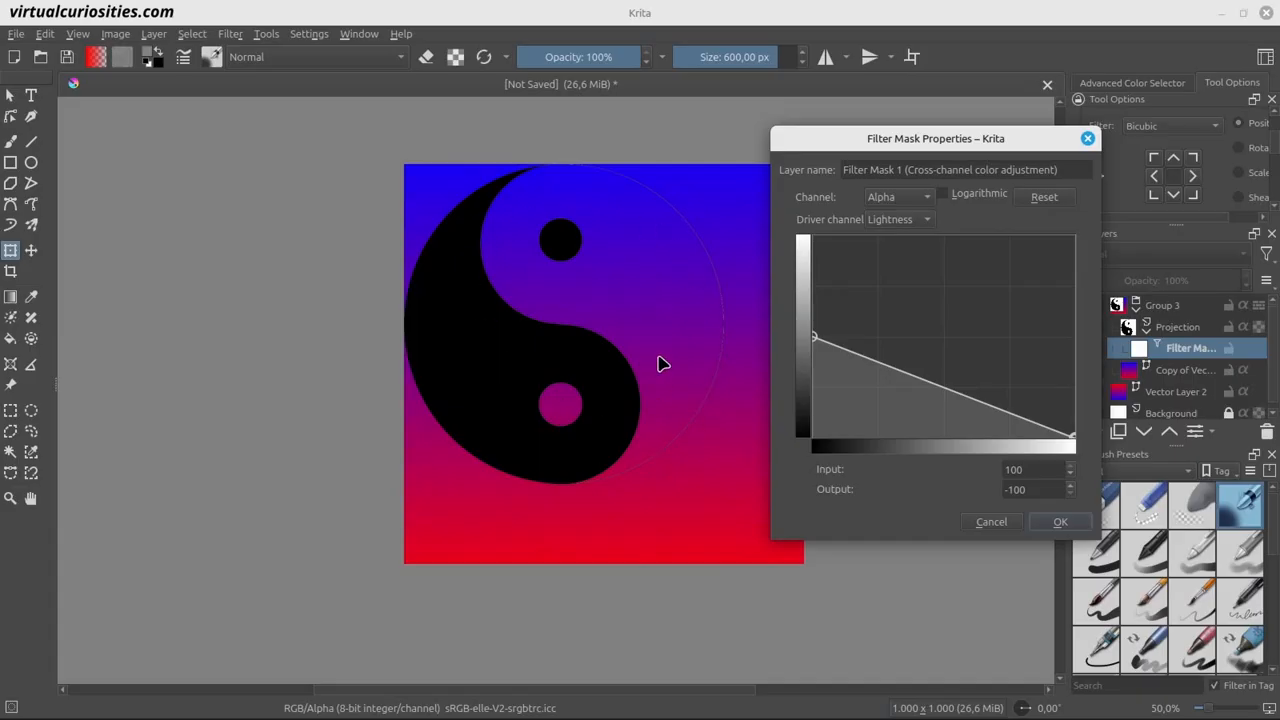
click(1060, 524)
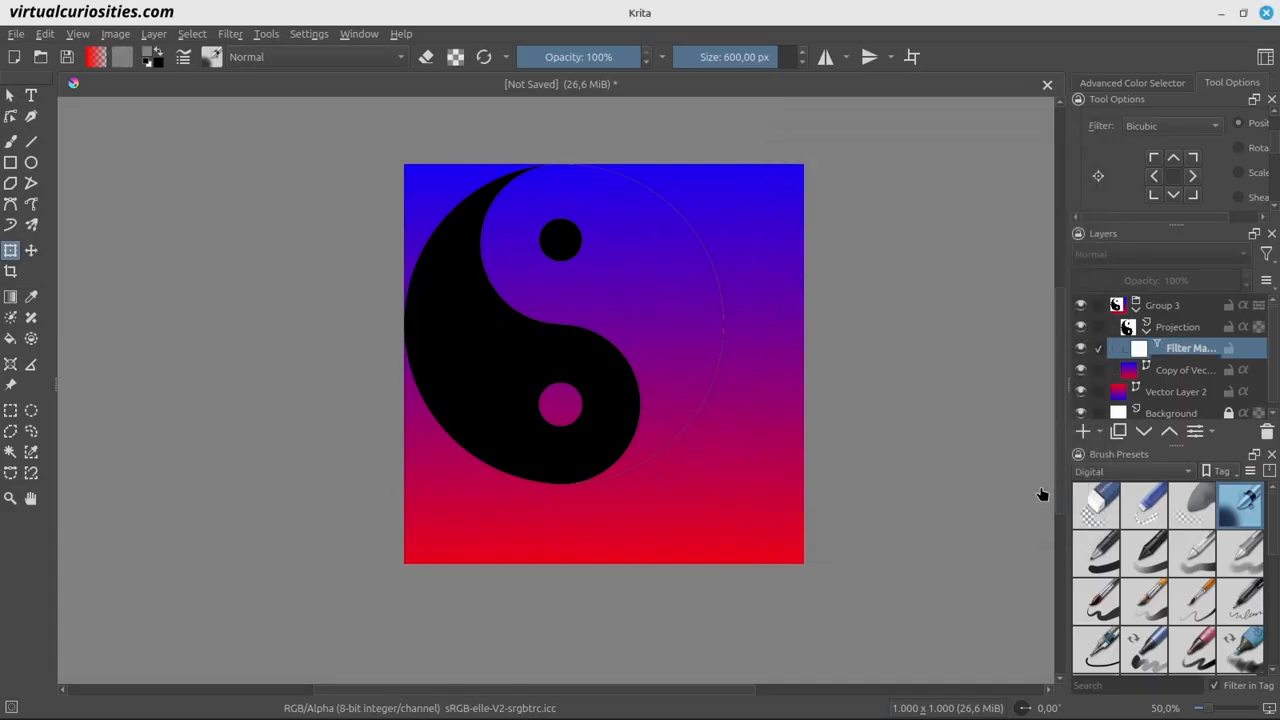
Set the Projection layer's blending mode to Destination In and move the yin-yang shape toward the canvas center
click(1179, 330)
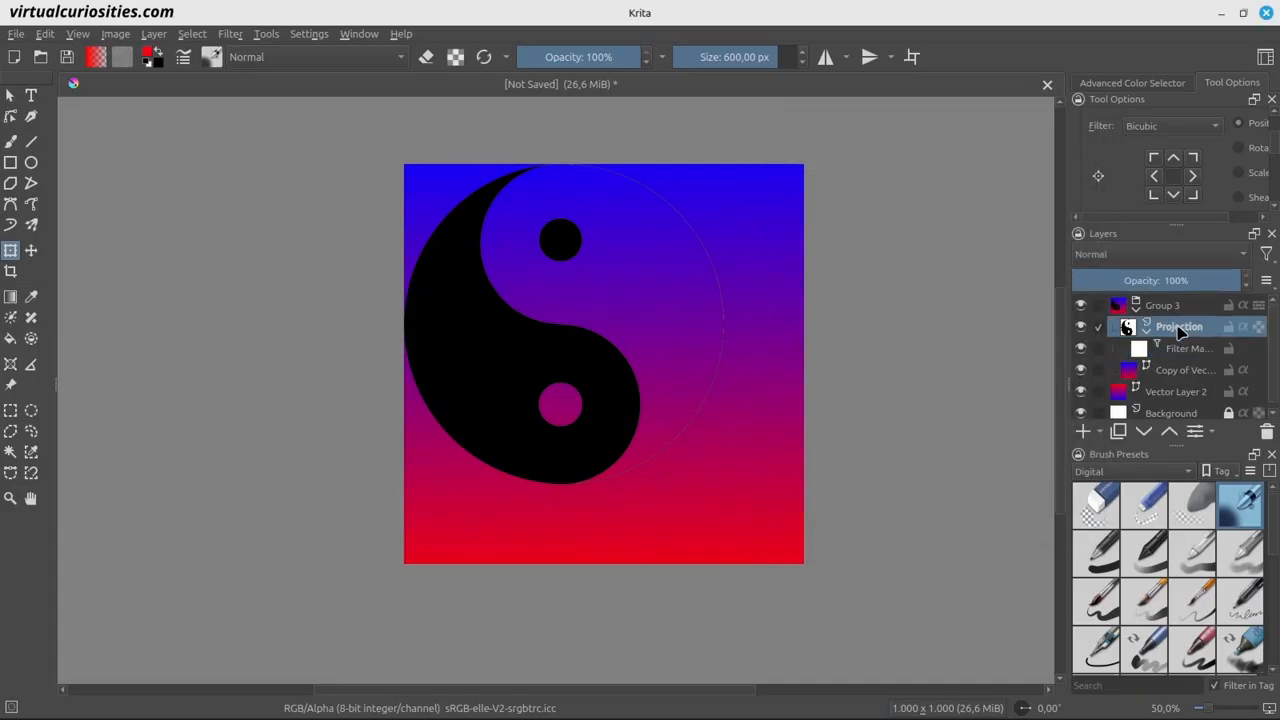
click(1135, 261)
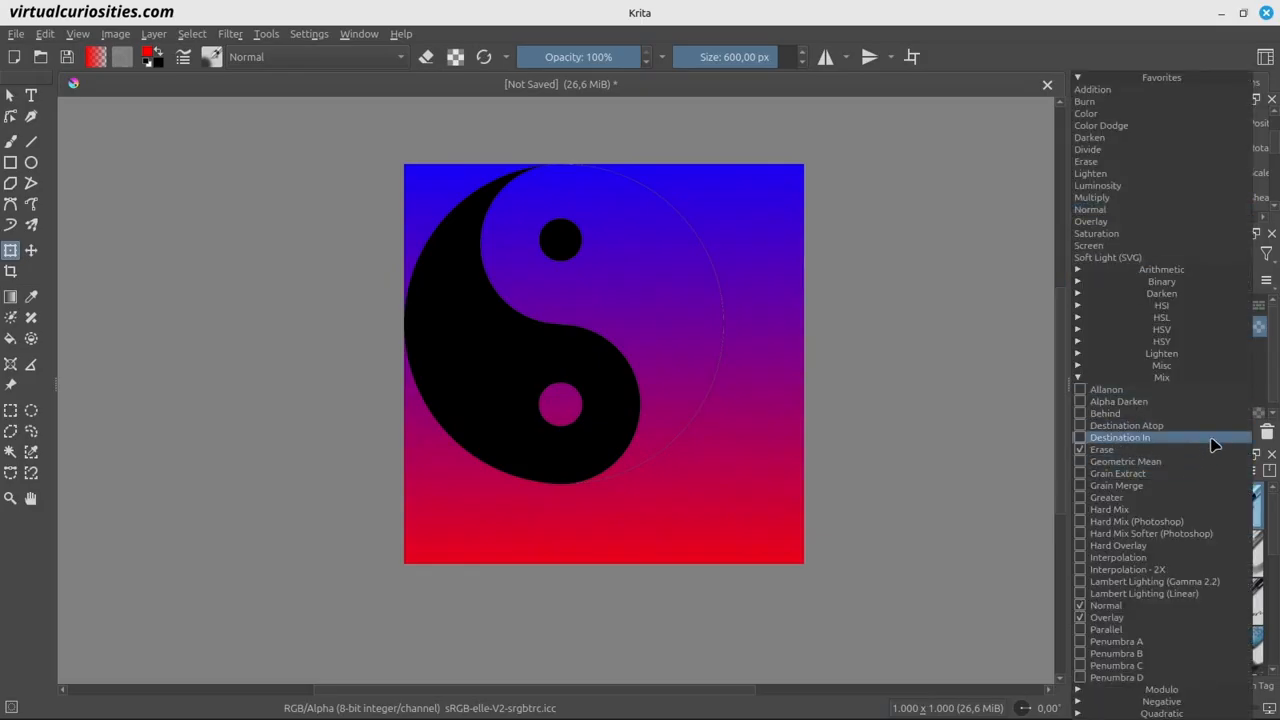
click(1212, 440)
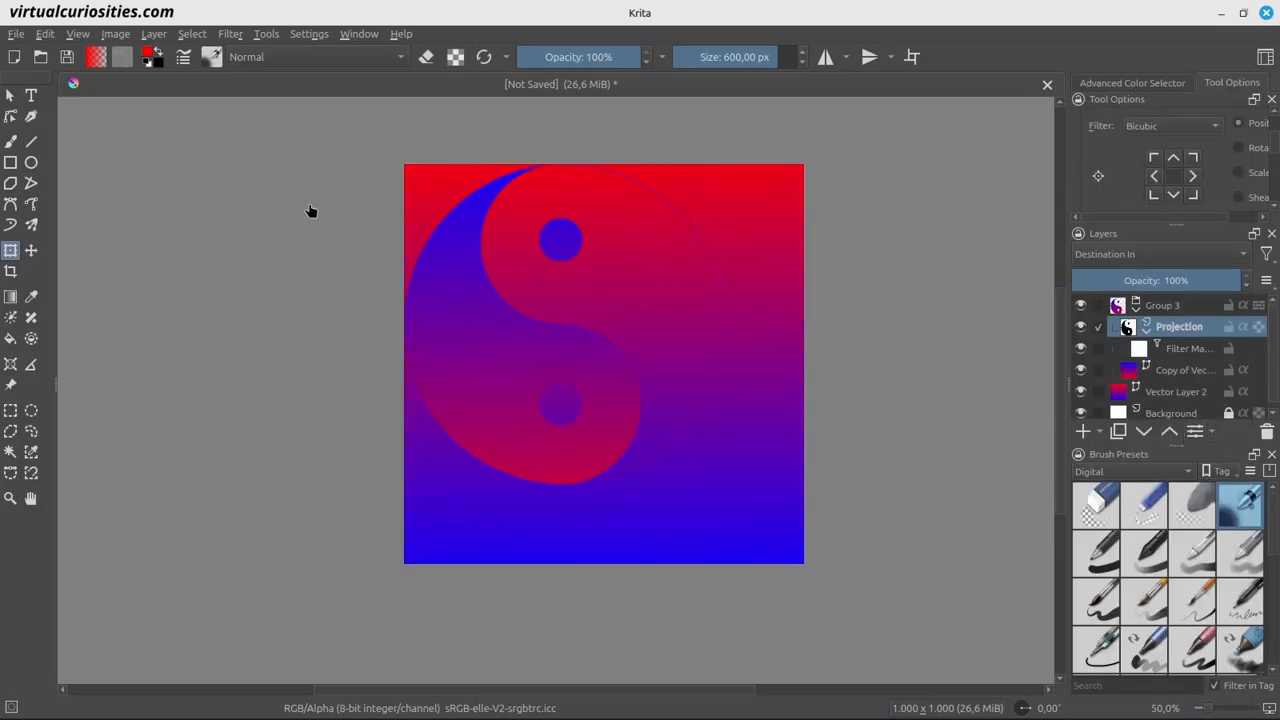
click(31, 250)
drag(574, 324, 617, 358)
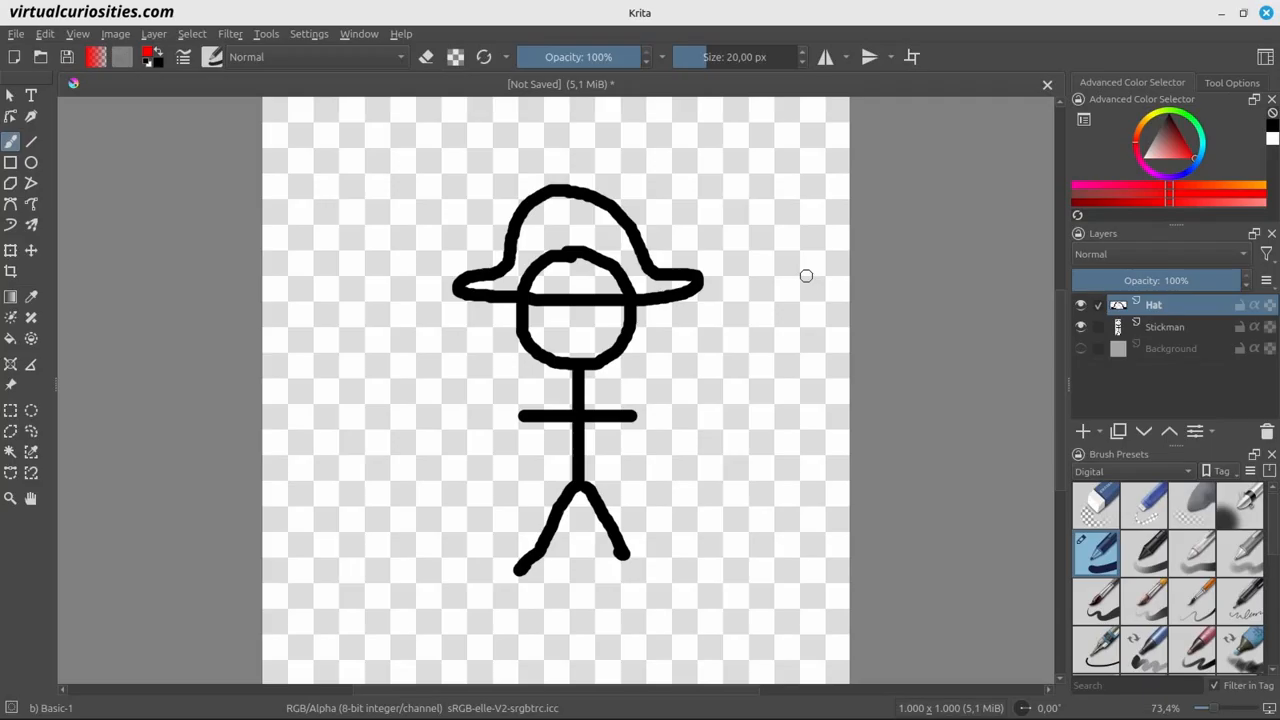
Hide and show the Stickman layer and the Hat layer one after the other to examine what each contains
click(1190, 332)
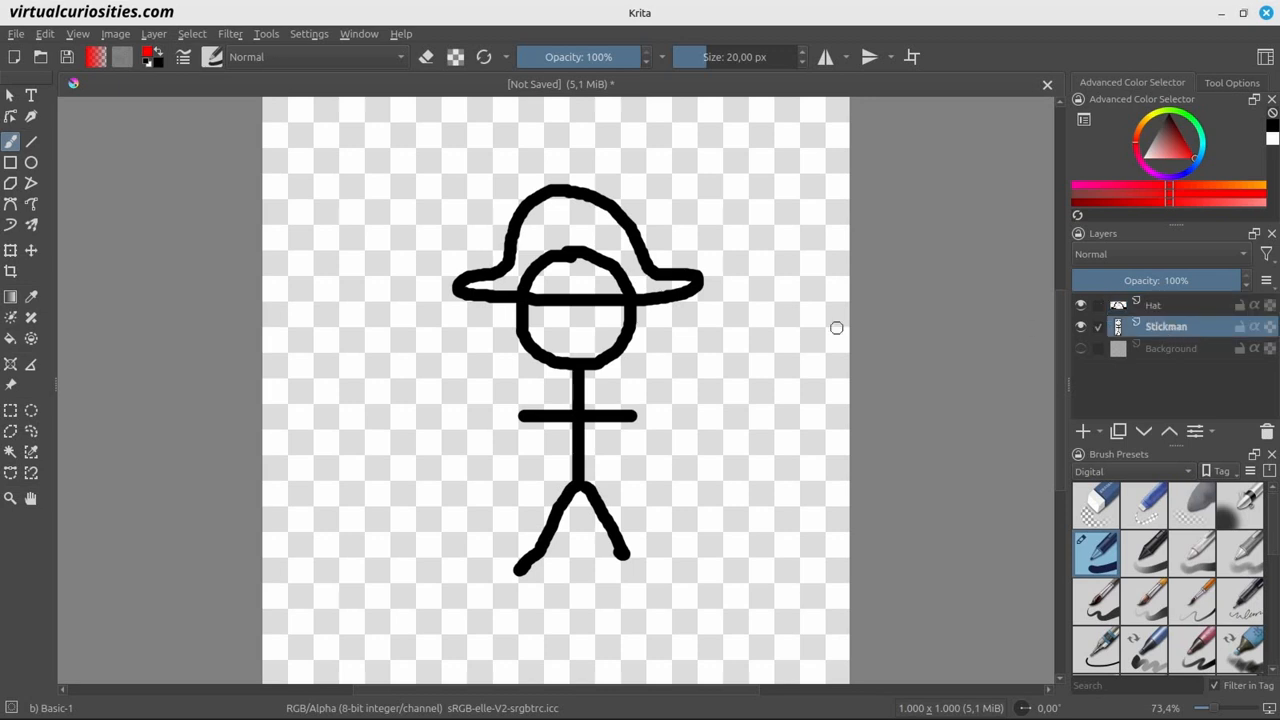
click(1081, 327)
click(1081, 327)
click(1120, 310)
click(1082, 305)
click(1082, 305)
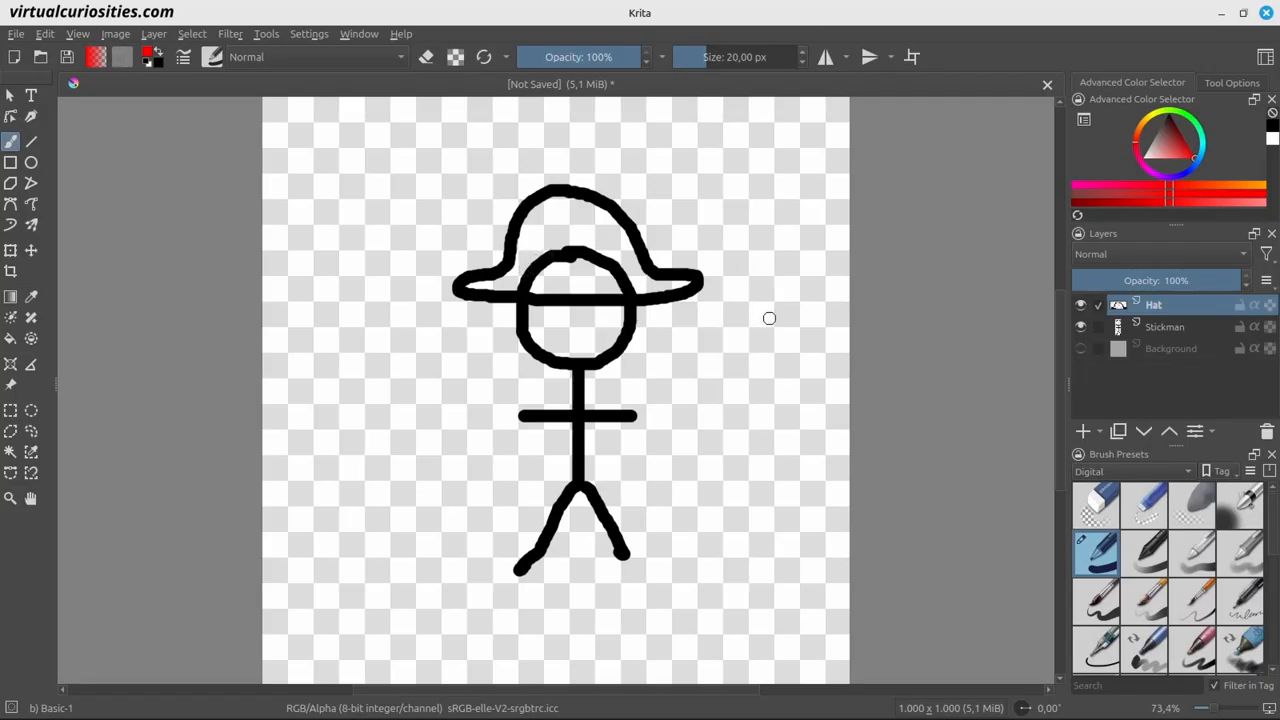
Add a paint layer between the Stickman and Hat layers and paint red over the part of the head inside the hat
click(1190, 332)
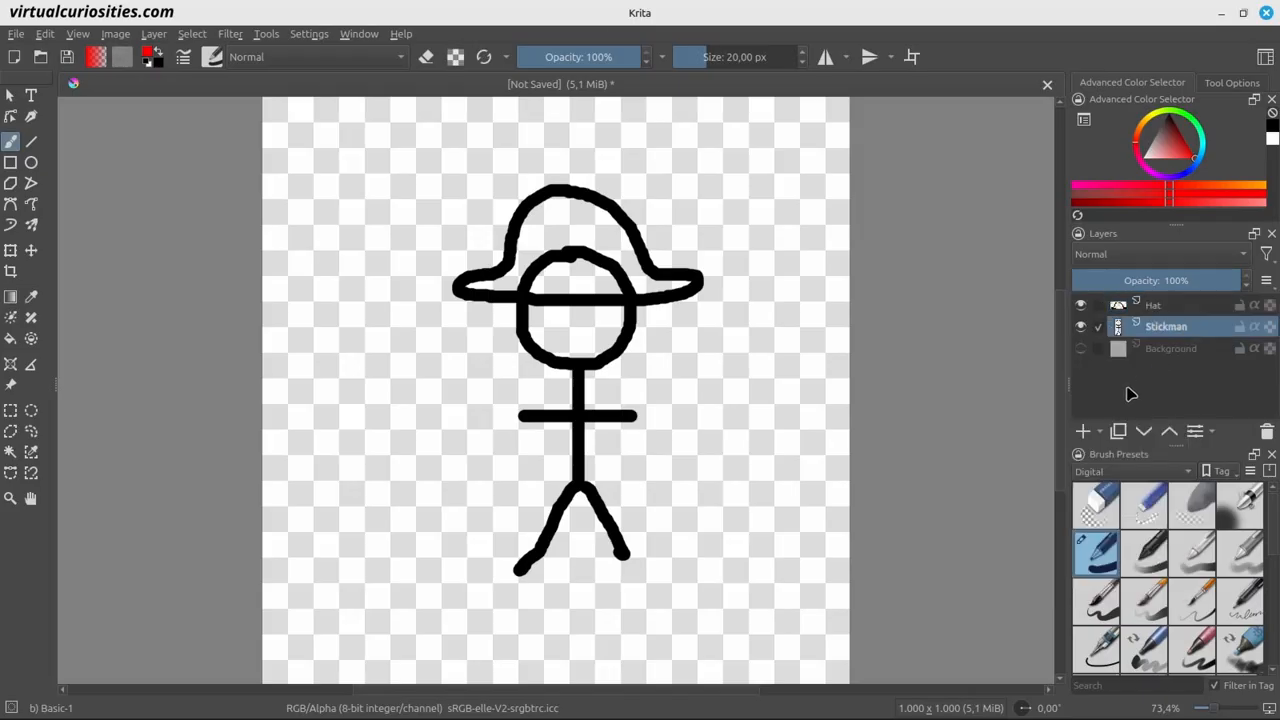
click(1086, 430)
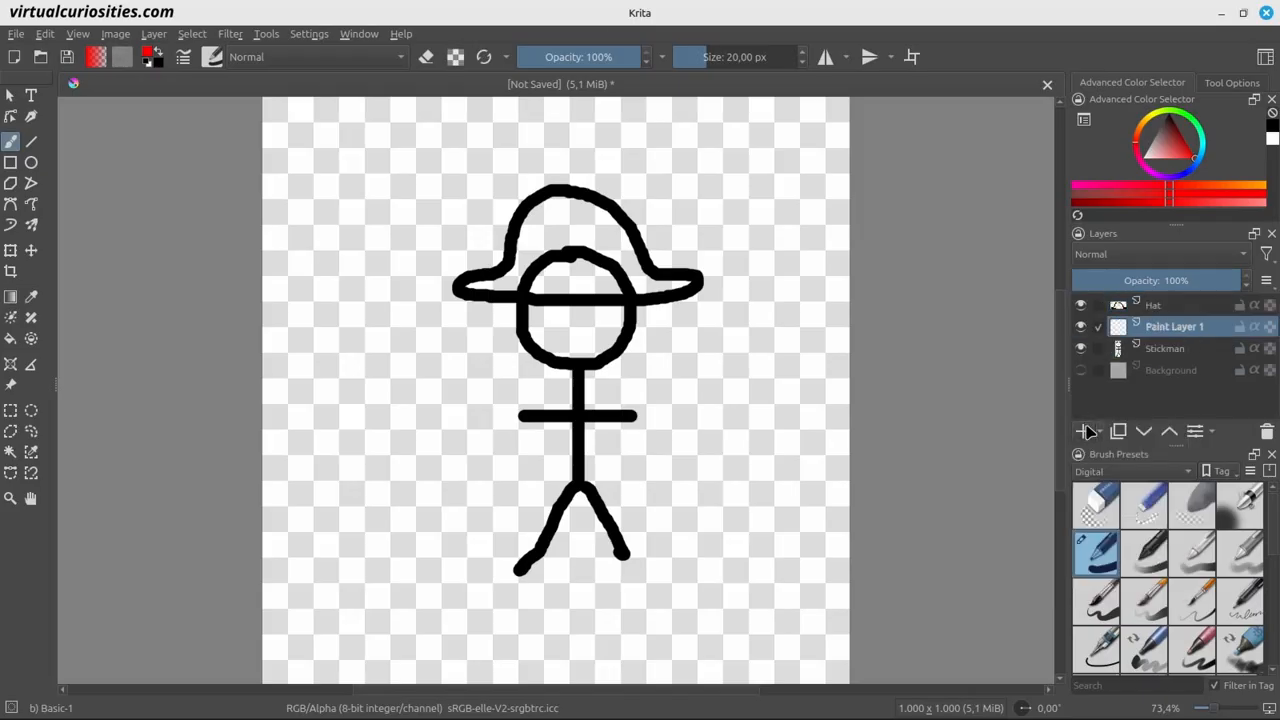
mouse_move(639, 289)
mouse_down()
mouse_move(524, 290)
mouse_move(548, 251)
mouse_move(518, 278)
mouse_move(625, 283)
mouse_move(604, 257)
mouse_move(616, 274)
mouse_move(528, 274)
mouse_move(584, 263)
mouse_move(560, 244)
mouse_move(580, 260)
mouse_move(579, 246)
mouse_move(585, 271)
mouse_move(599, 262)
mouse_move(570, 238)
mouse_move(545, 248)
mouse_move(596, 243)
mouse_move(633, 283)
mouse_move(523, 270)
mouse_move(550, 247)
mouse_move(598, 265)
mouse_up()
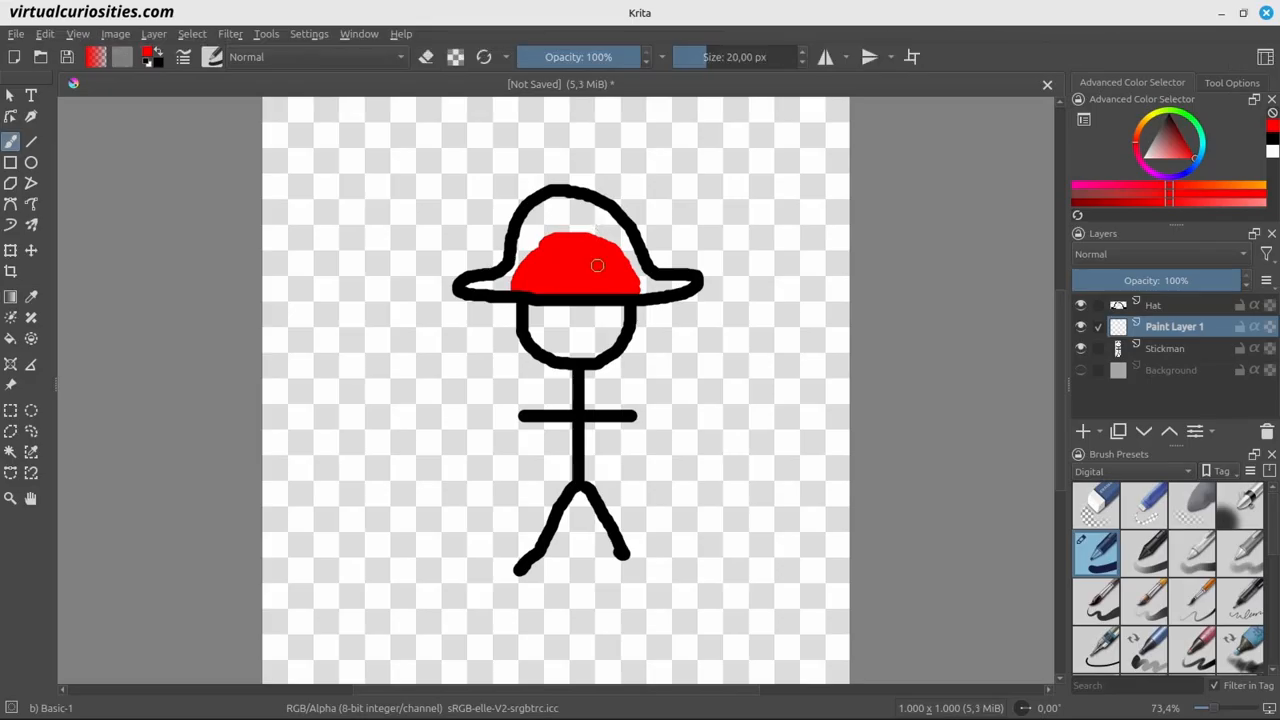
Set the blending mode of the red Paint Layer 1 to Erase
click(1170, 262)
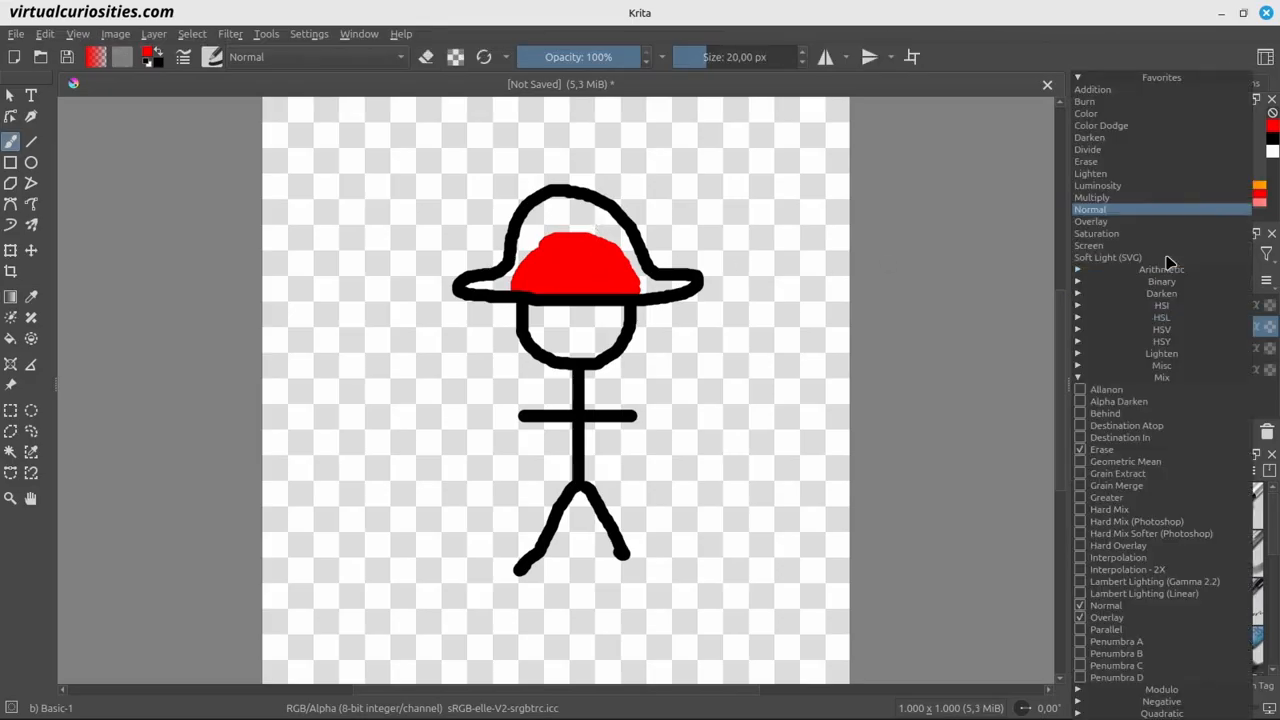
click(1181, 456)
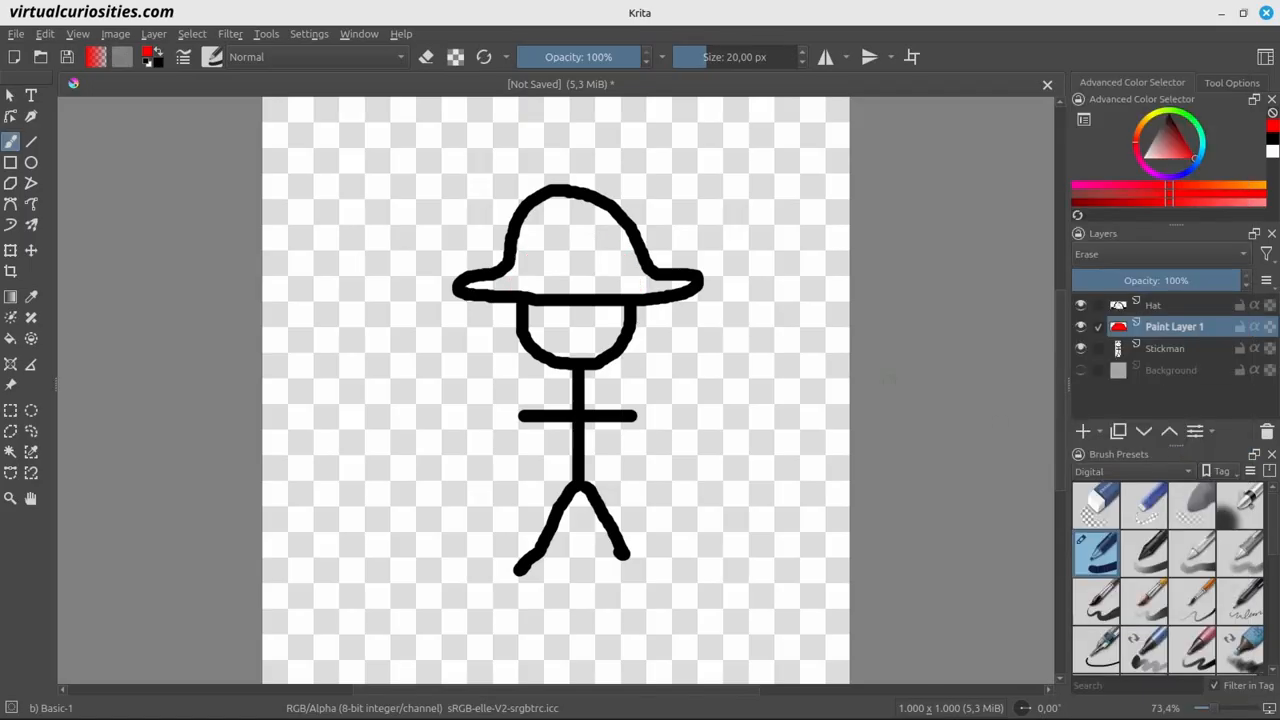
Hide and show Paint Layer 1 repeatedly to compare the stickman's head inside the hat with and without erasing
click(1080, 326)
click(1080, 326)
click(1080, 326)
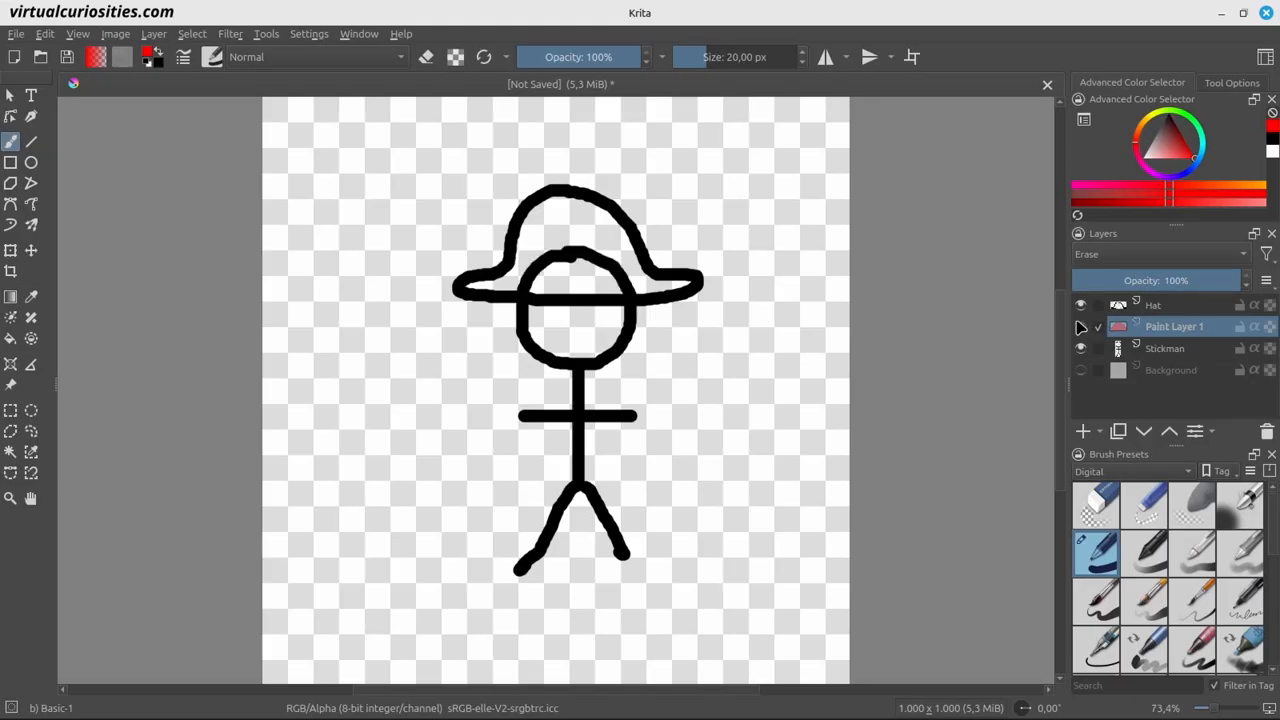
click(1080, 326)
click(1080, 326)
click(1080, 326)
click(1080, 326)
click(1080, 326)
click(1080, 326)
click(1081, 327)
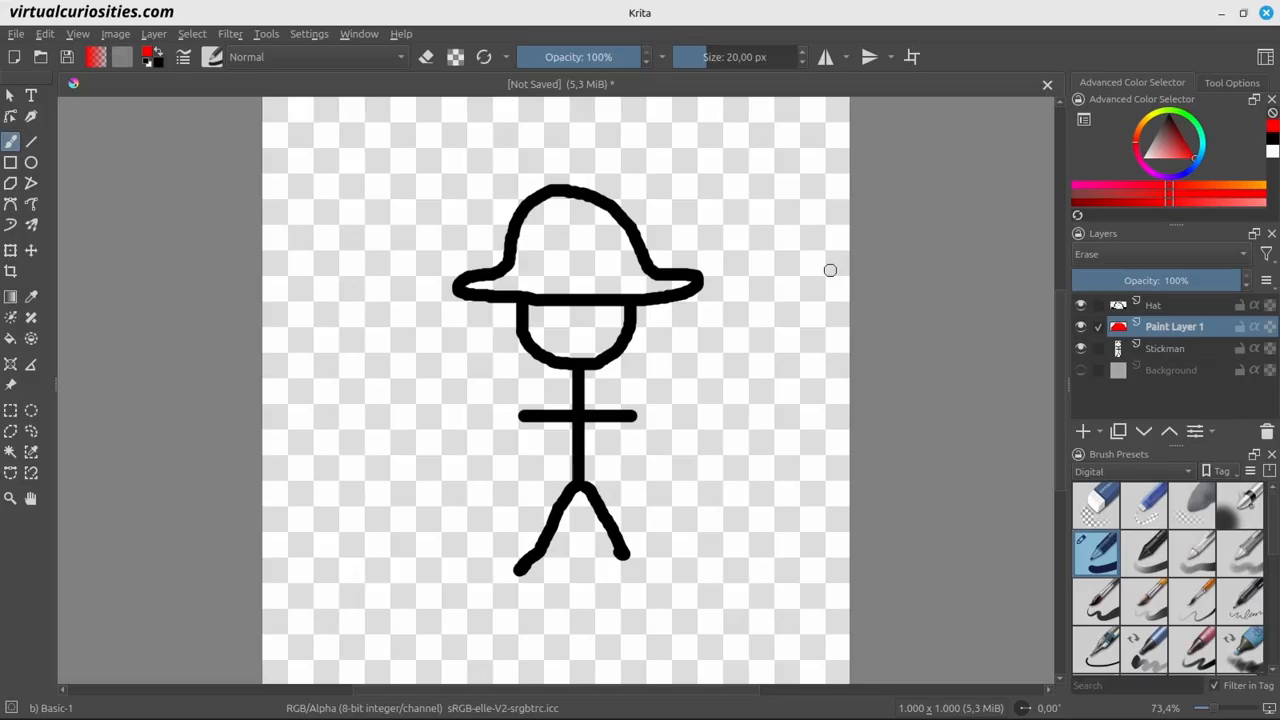
Group the Hat layer with Paint Layer 1 and turn on pass-through for the group
ctrl+click(1192, 308)
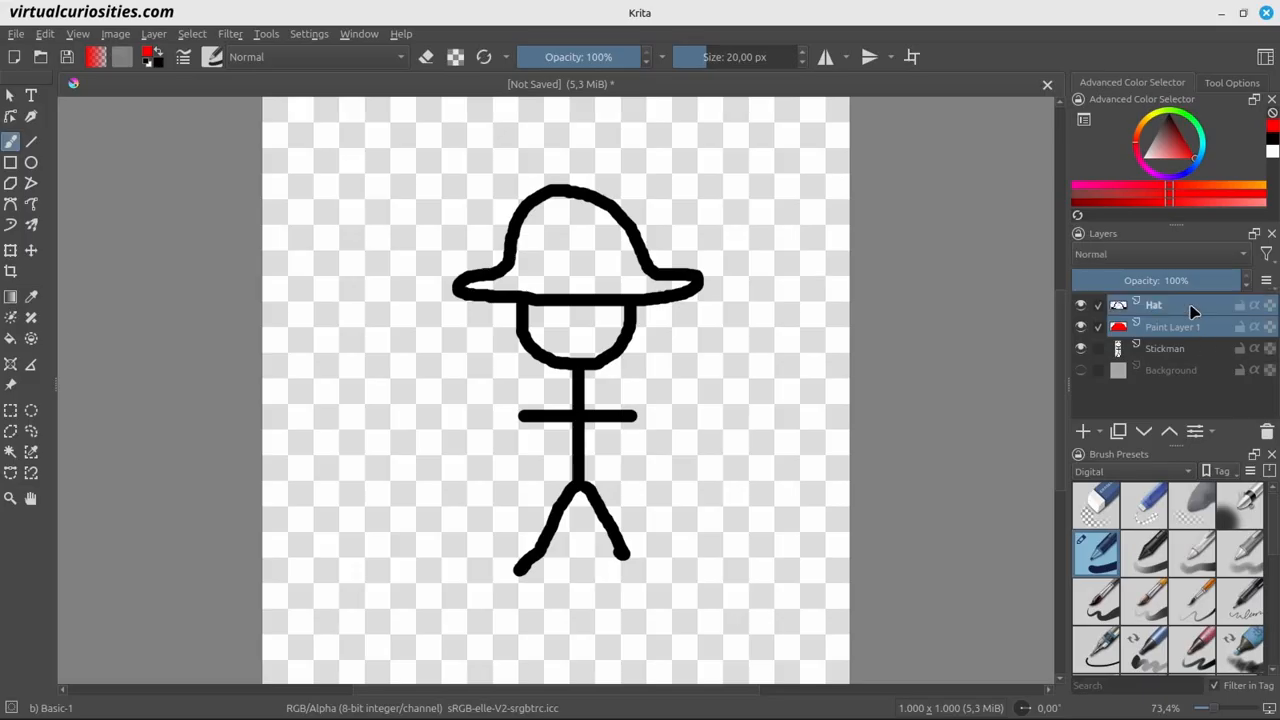
right_click(1191, 310)
mouse_move(1131, 531)
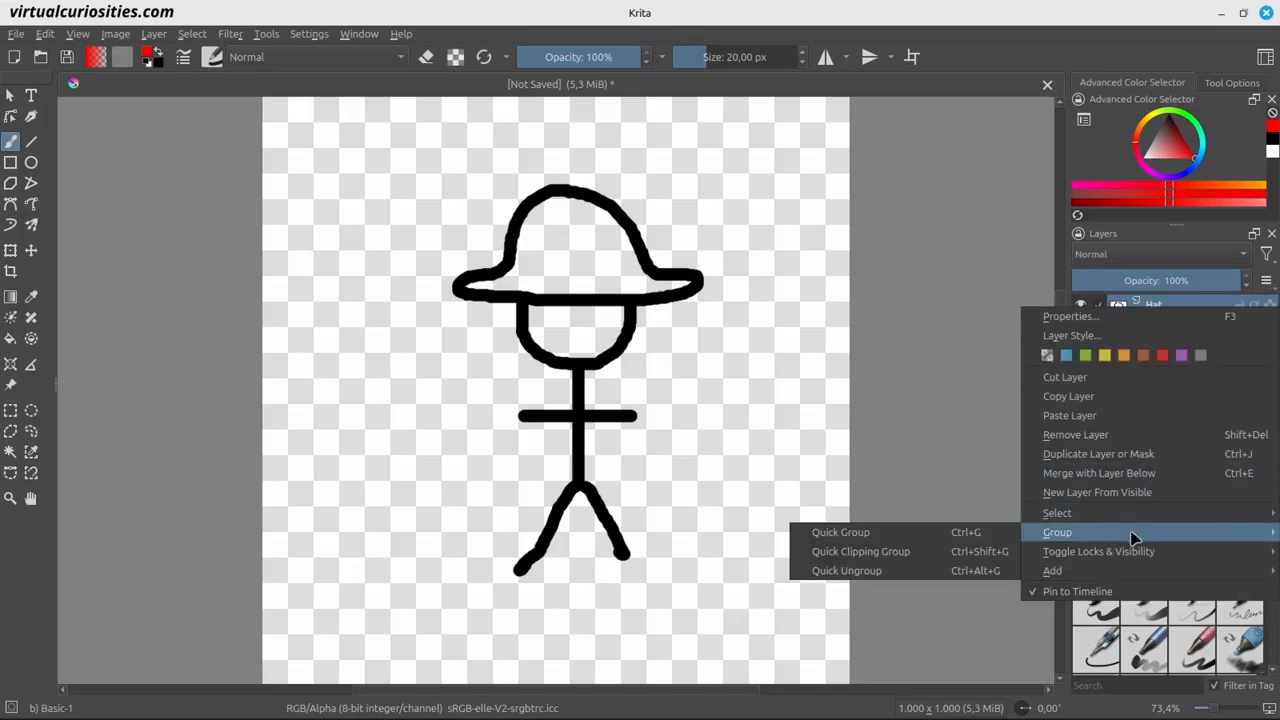
click(970, 532)
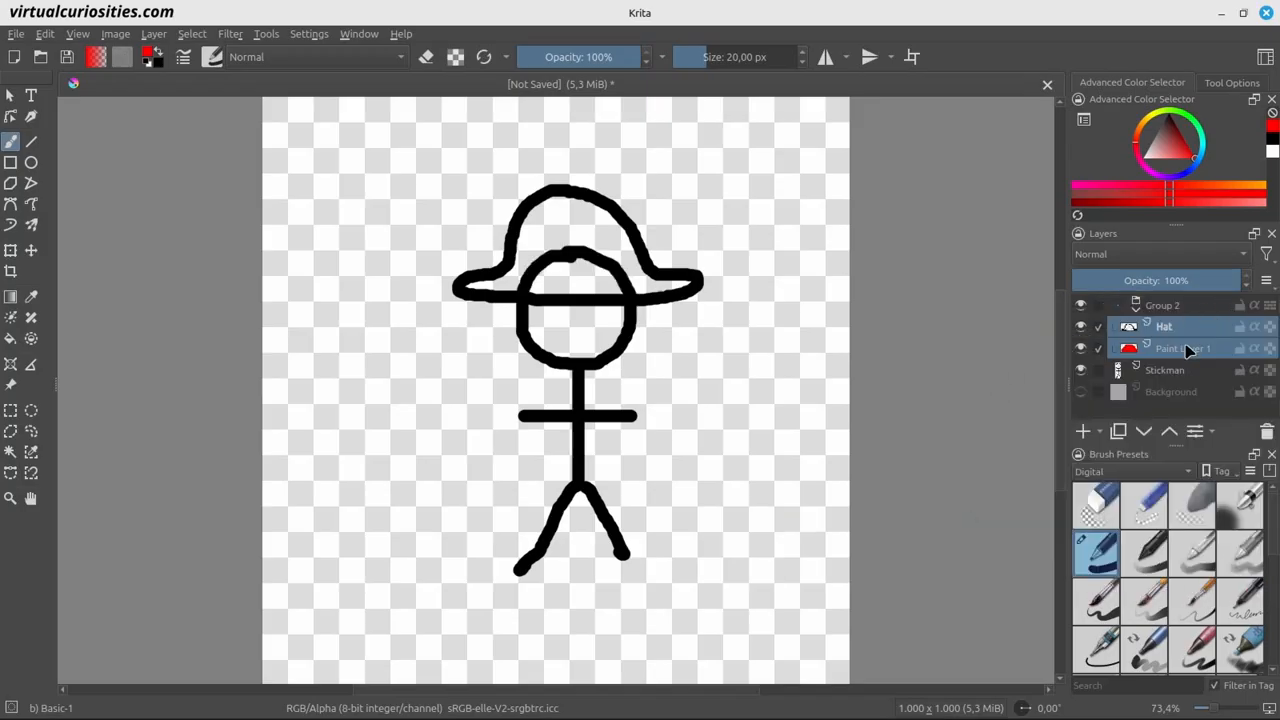
click(1188, 350)
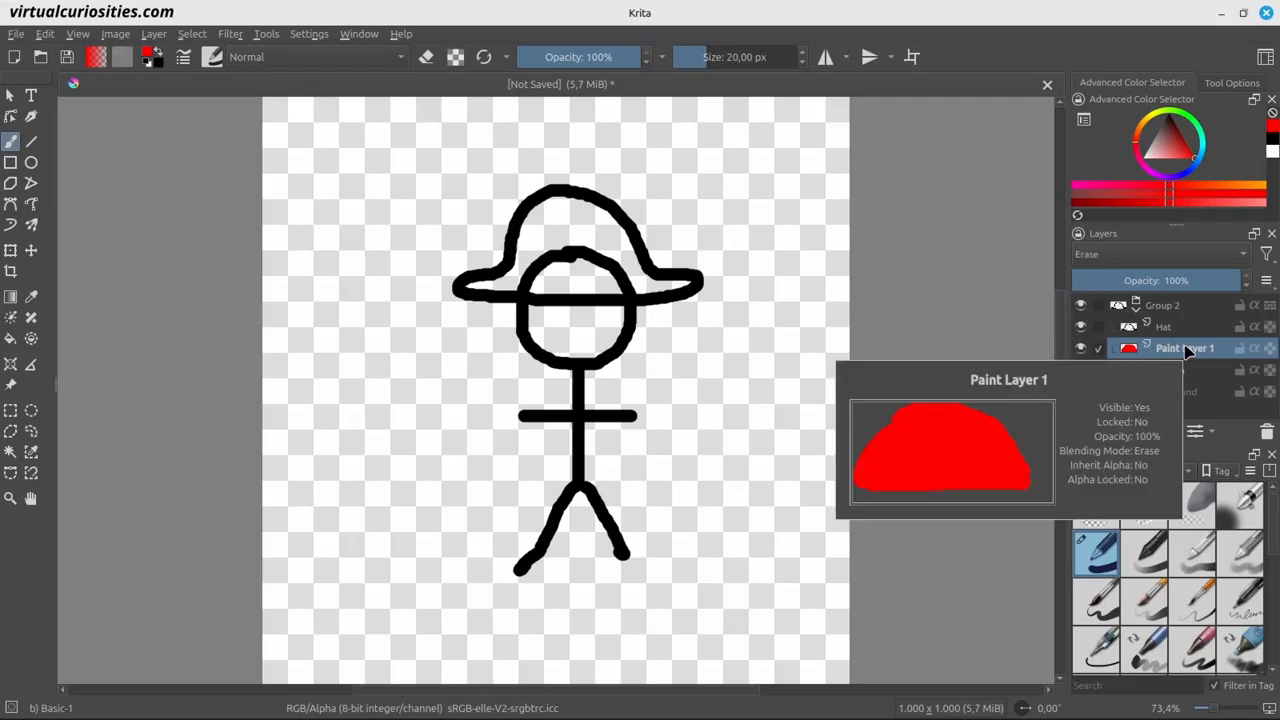
mouse_move(1200, 365)
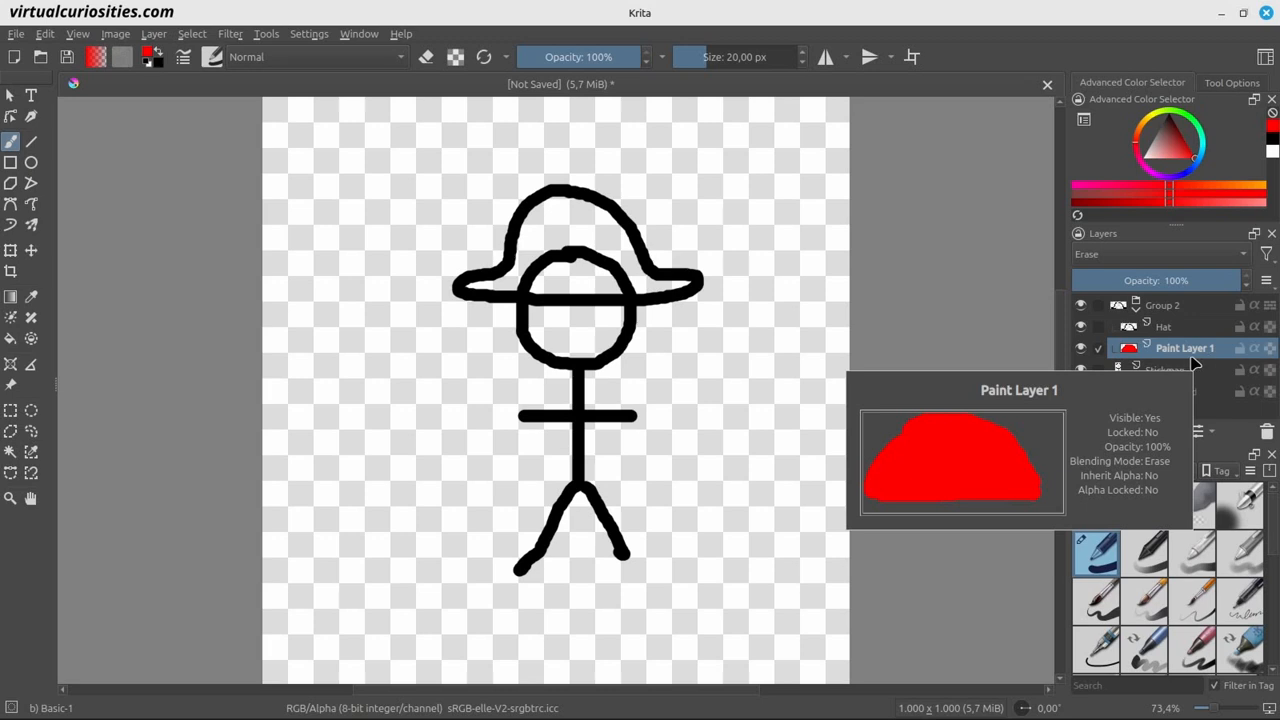
click(1270, 306)
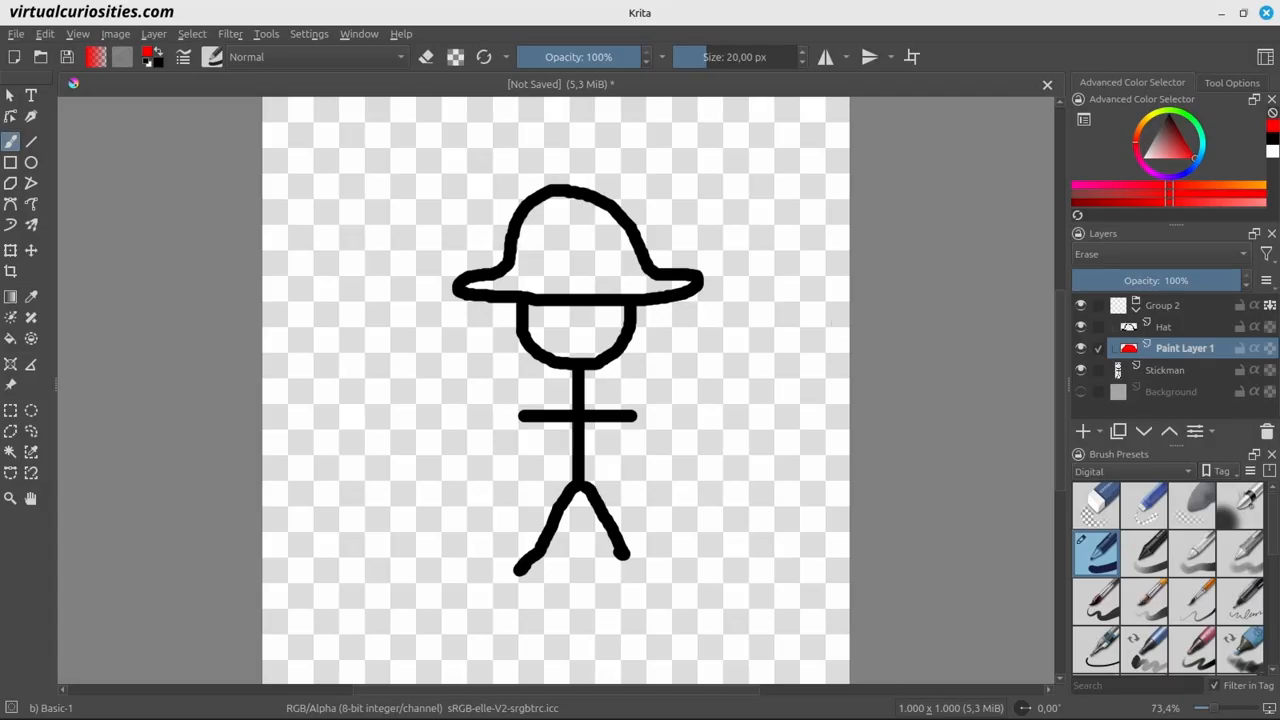
Hide and show the pass-through group repeatedly to examine how the hat and eraser layer affect the stickman
click(1081, 305)
click(1081, 305)
click(1081, 305)
click(1081, 307)
click(1081, 307)
click(1081, 307)
click(1081, 307)
click(1081, 307)
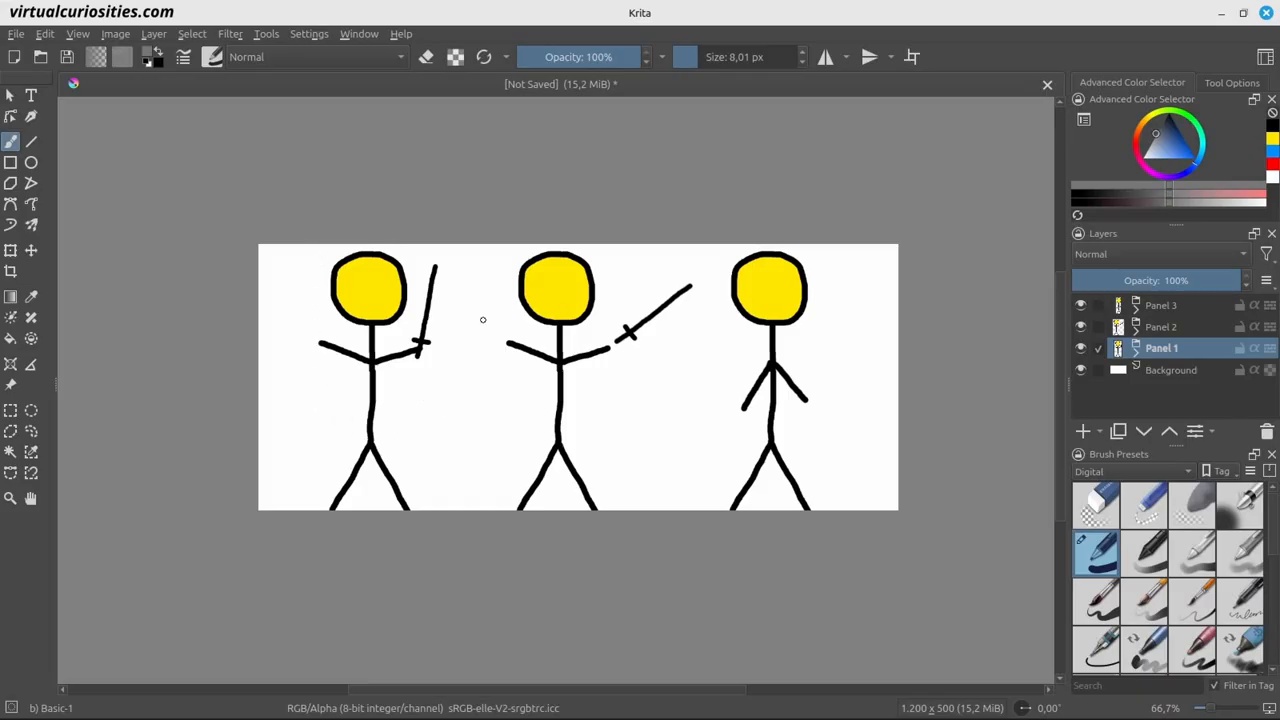
Add a vector layer above Head in the Panel 1 group and place a rectangle about 312 × 466 px over the first stickman
click(1136, 349)
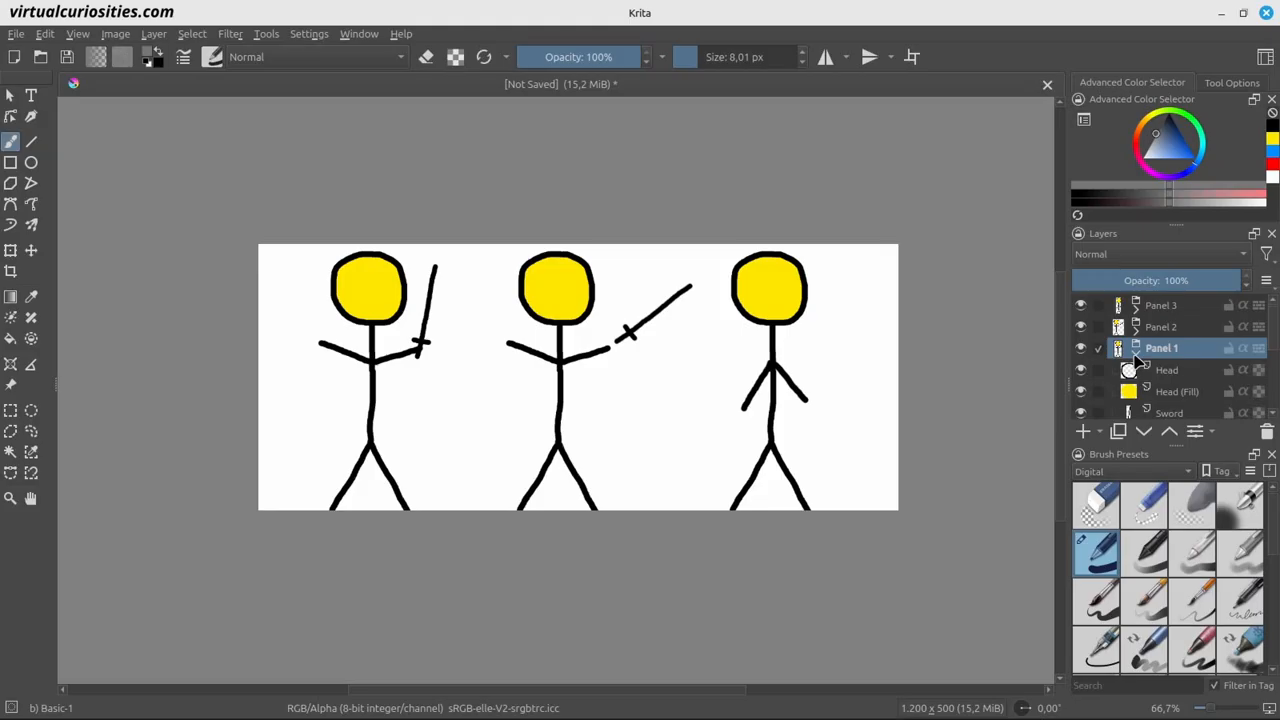
scroll(1172, 342, down, 1)
click(1192, 311)
click(1101, 432)
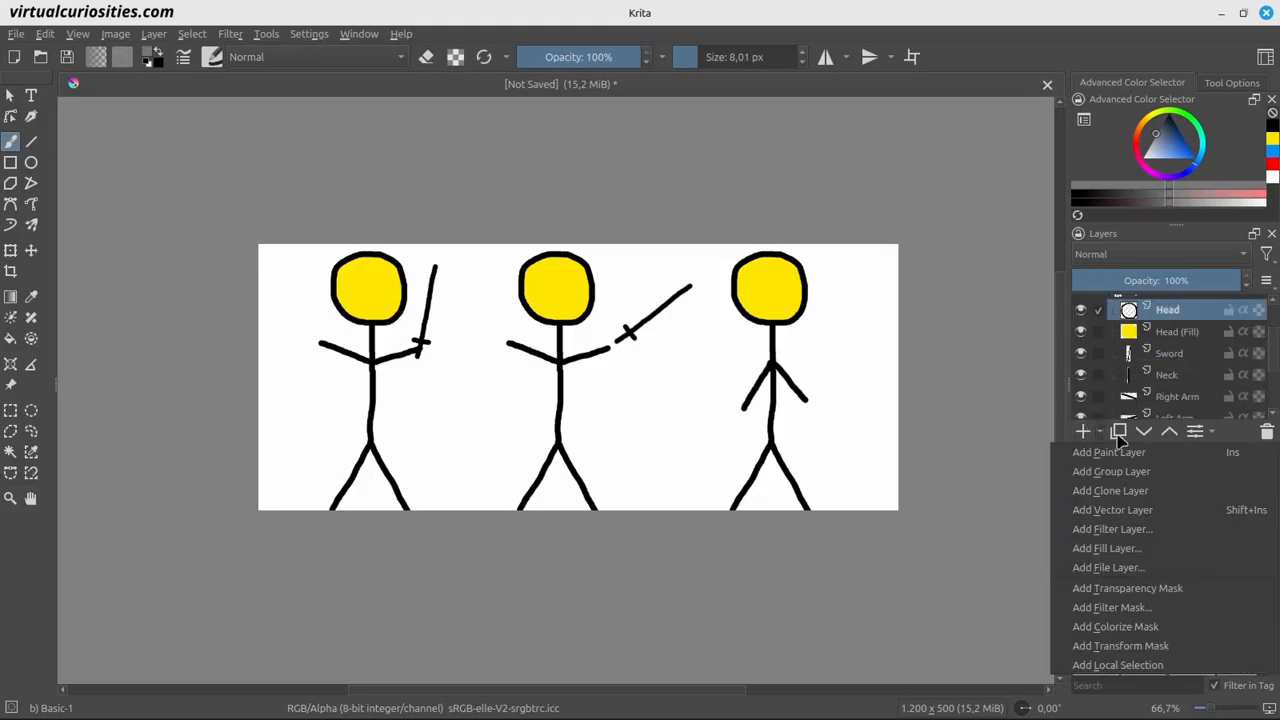
click(1120, 511)
click(10, 162)
drag(280, 244, 451, 494)
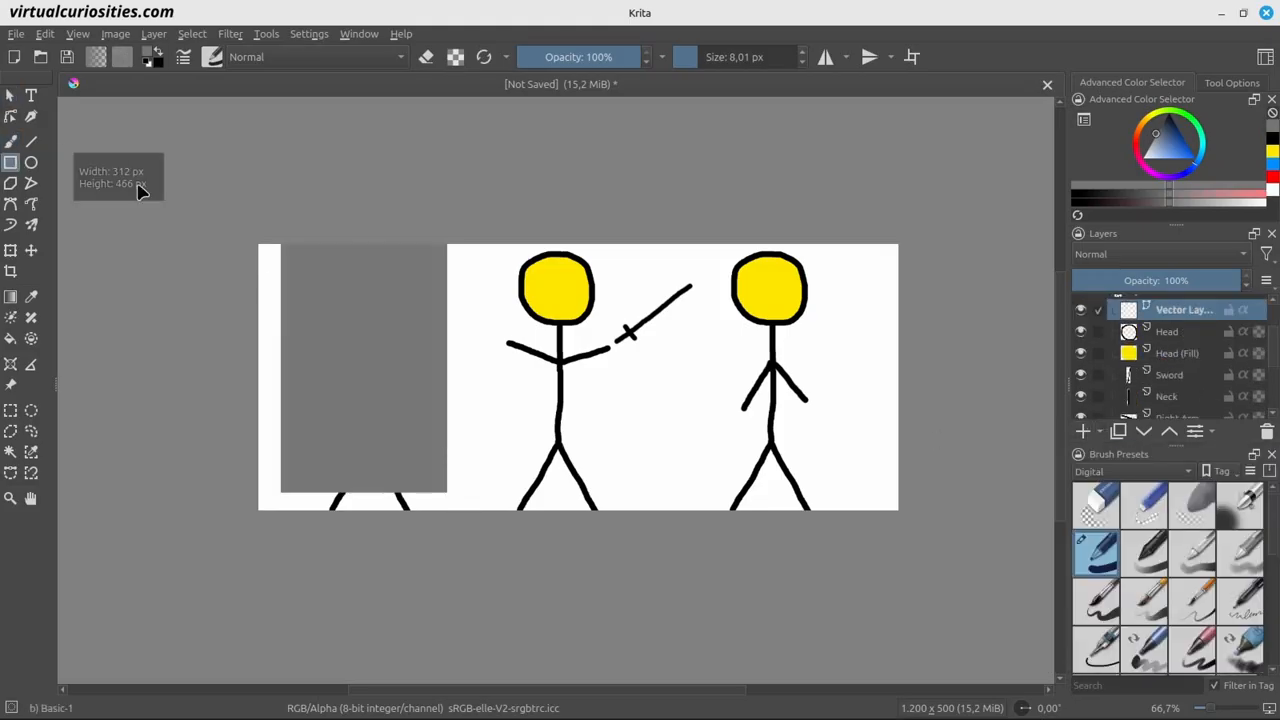
drag(360, 245, 364, 255)
Fill the vector rectangle with blue and round its corners slightly
click(1193, 159)
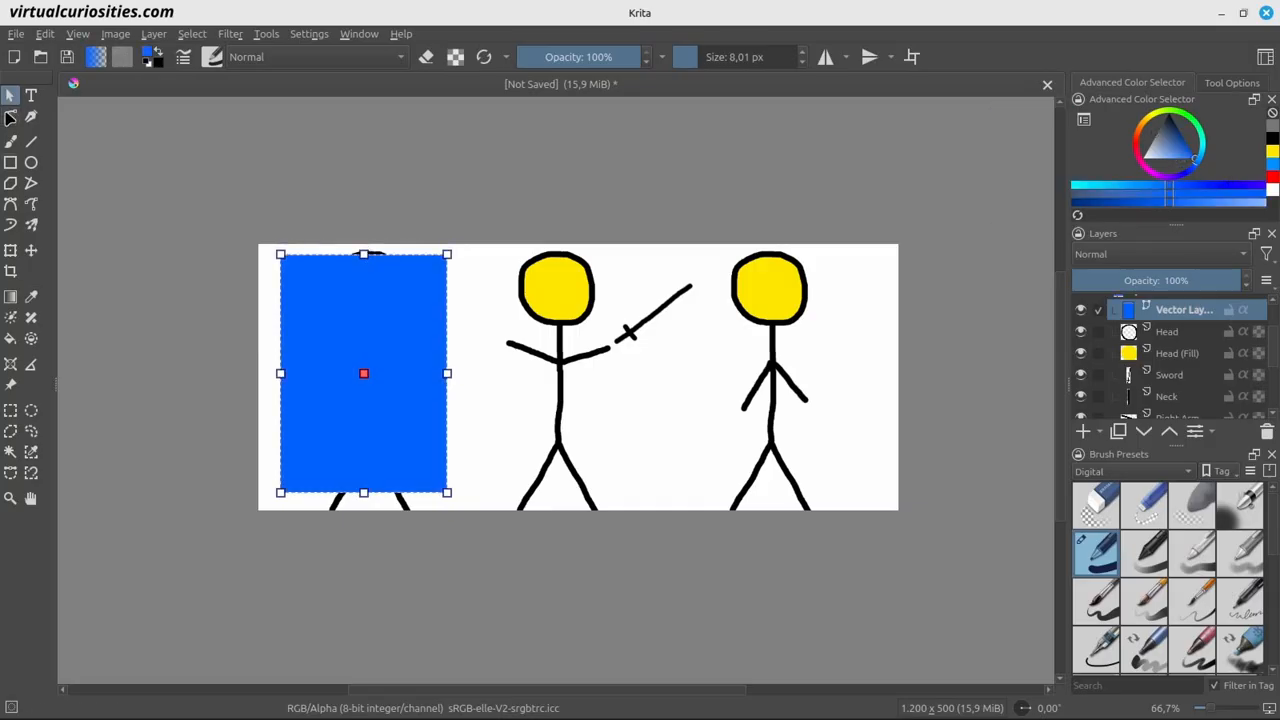
click(10, 117)
drag(447, 255, 428, 257)
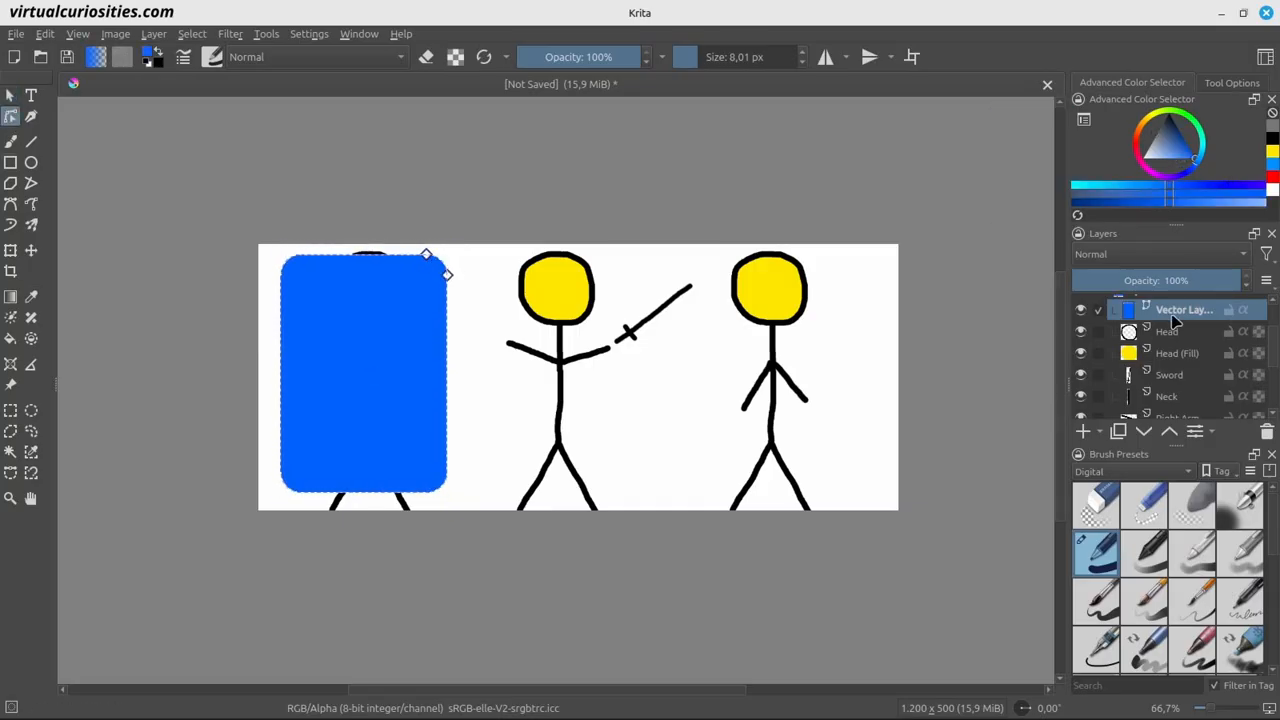
Move the vector layer below Left Leg in Panel 1 and turn on Inherit Alpha for all stickman layers above it
drag(1173, 317, 1188, 408)
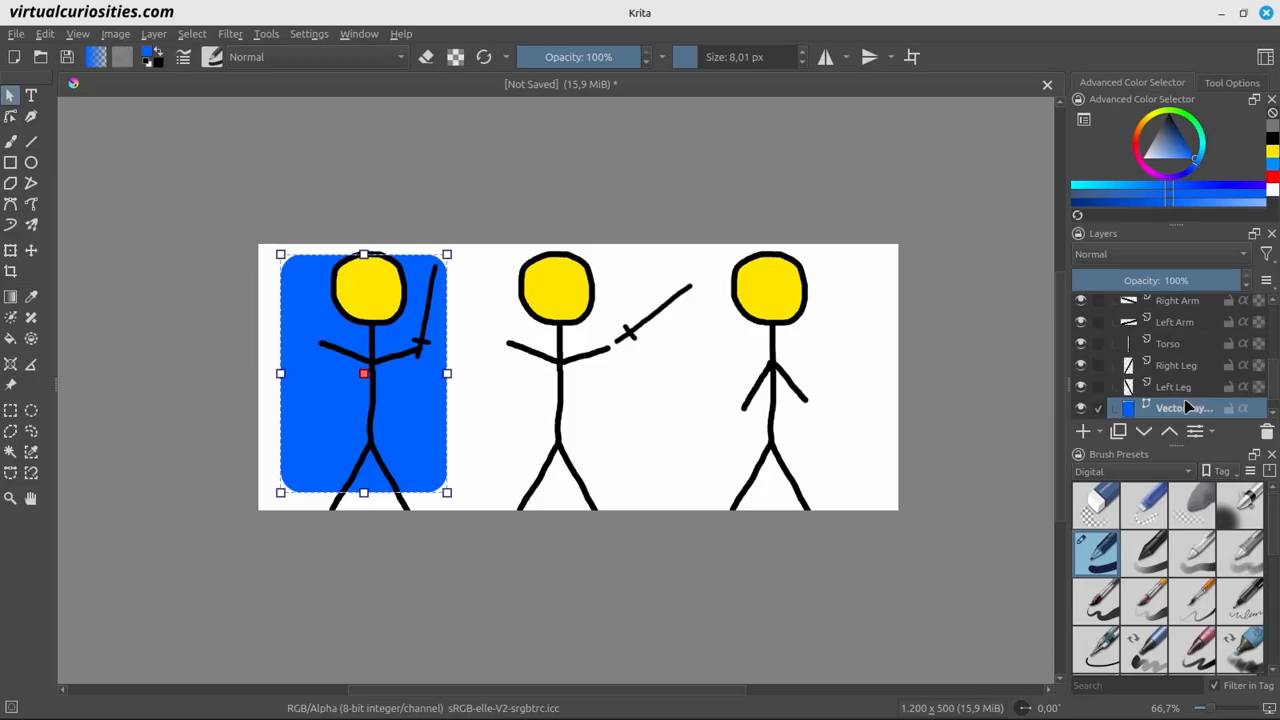
click(1243, 323)
scroll(1245, 324, up, 3)
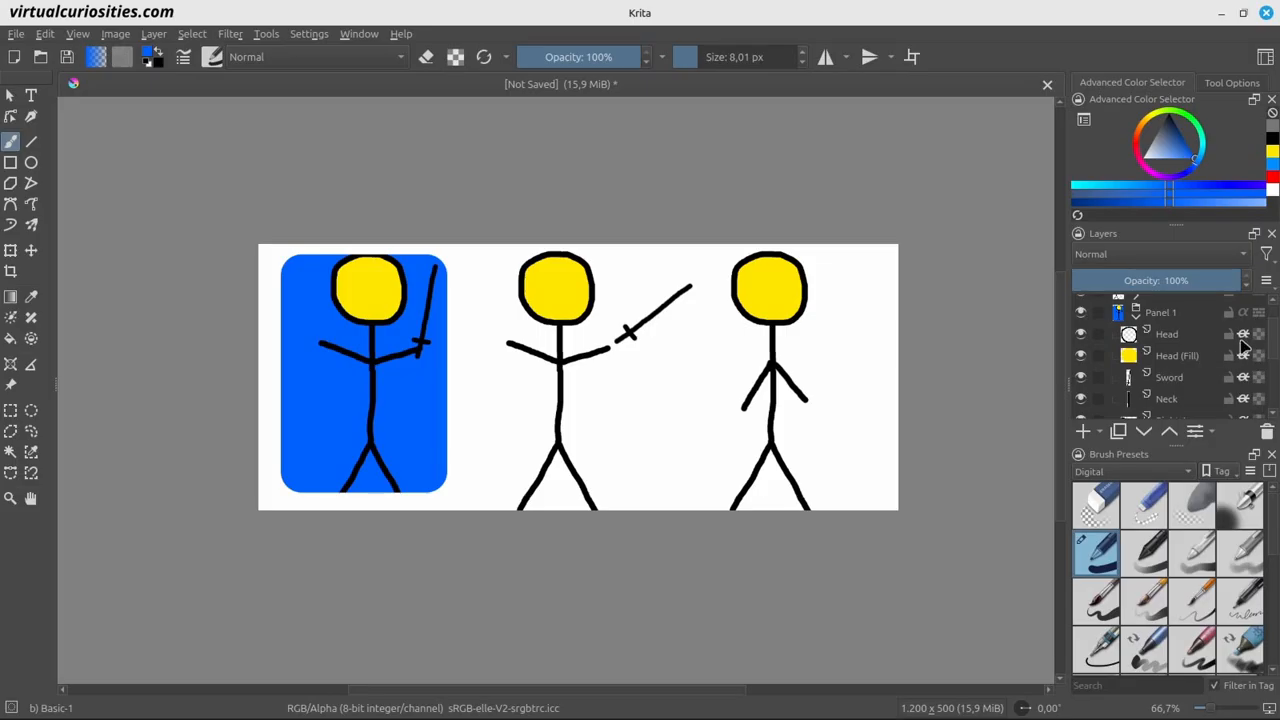
Turn Inherit Alpha off again for all the stickman layers in Panel 1
scroll(1243, 391, down, 2)
click(1233, 386)
scroll(1205, 382, up, 2)
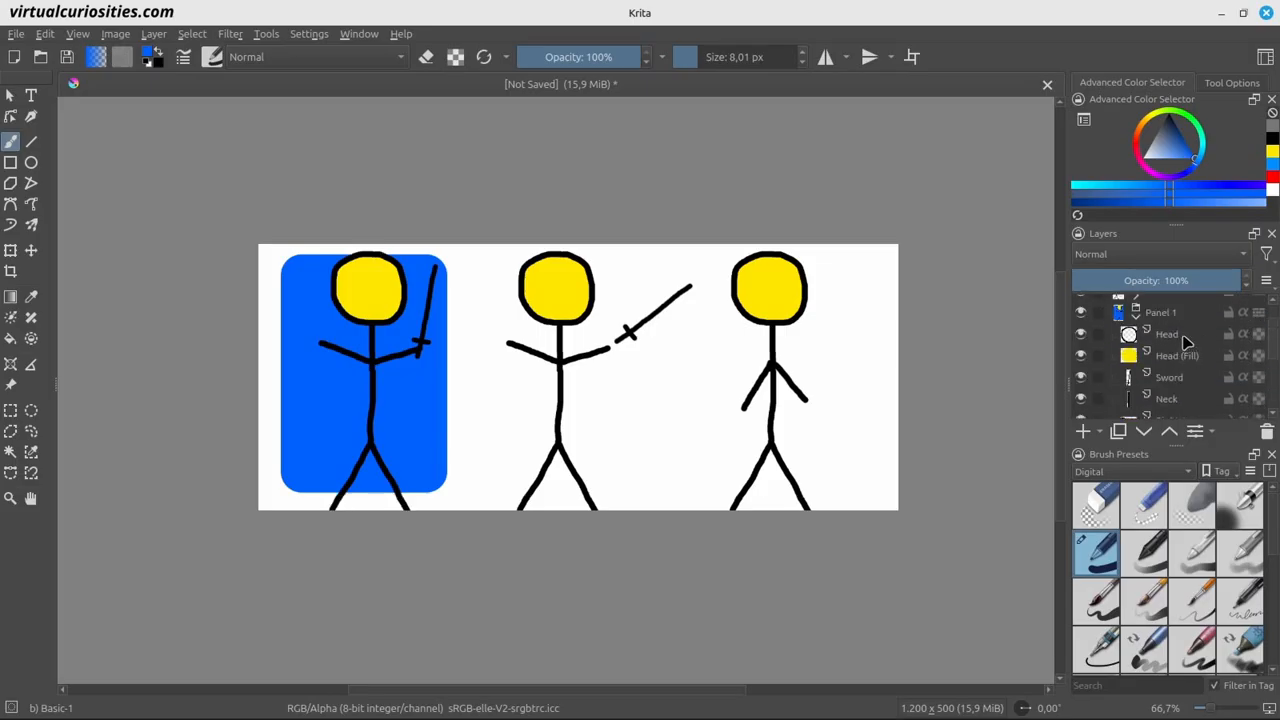
Group Panel 1's stickman layers and turn on Inherit Alpha for that group, then undo the grouping
shift+click(1183, 336)
key(ctrl+g)
click(1244, 336)
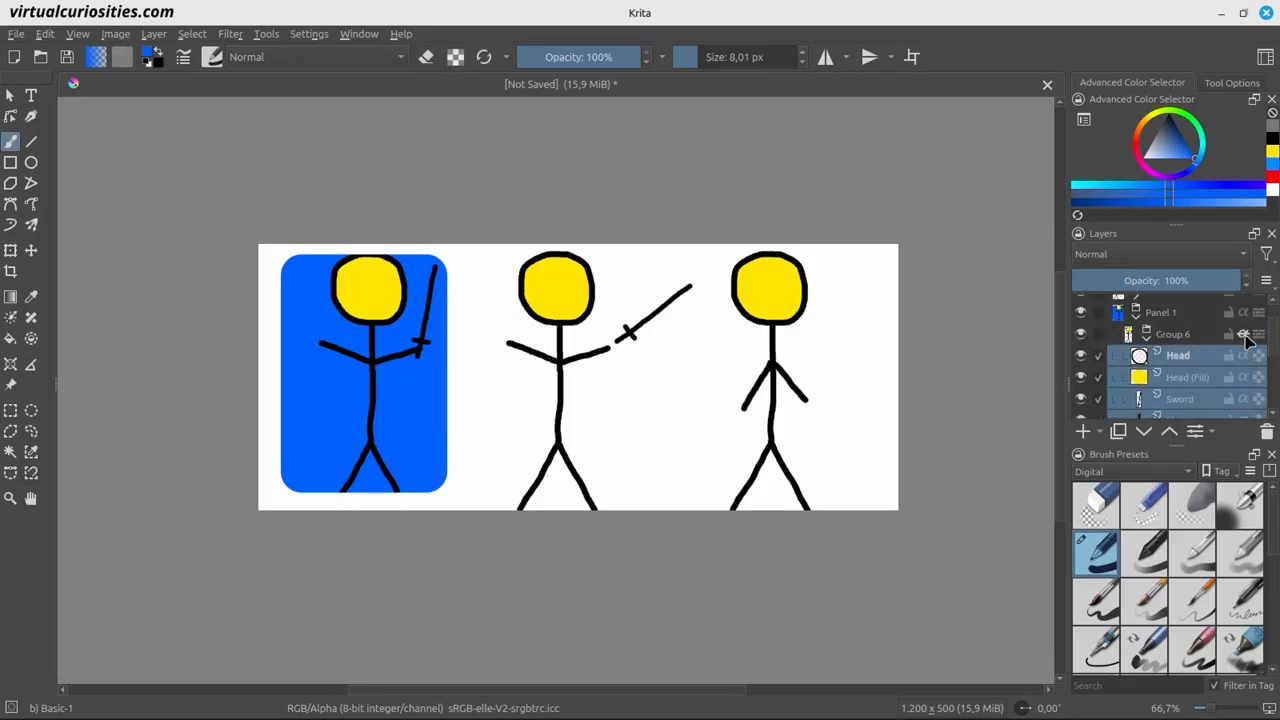
scroll(1165, 358, down, 3)
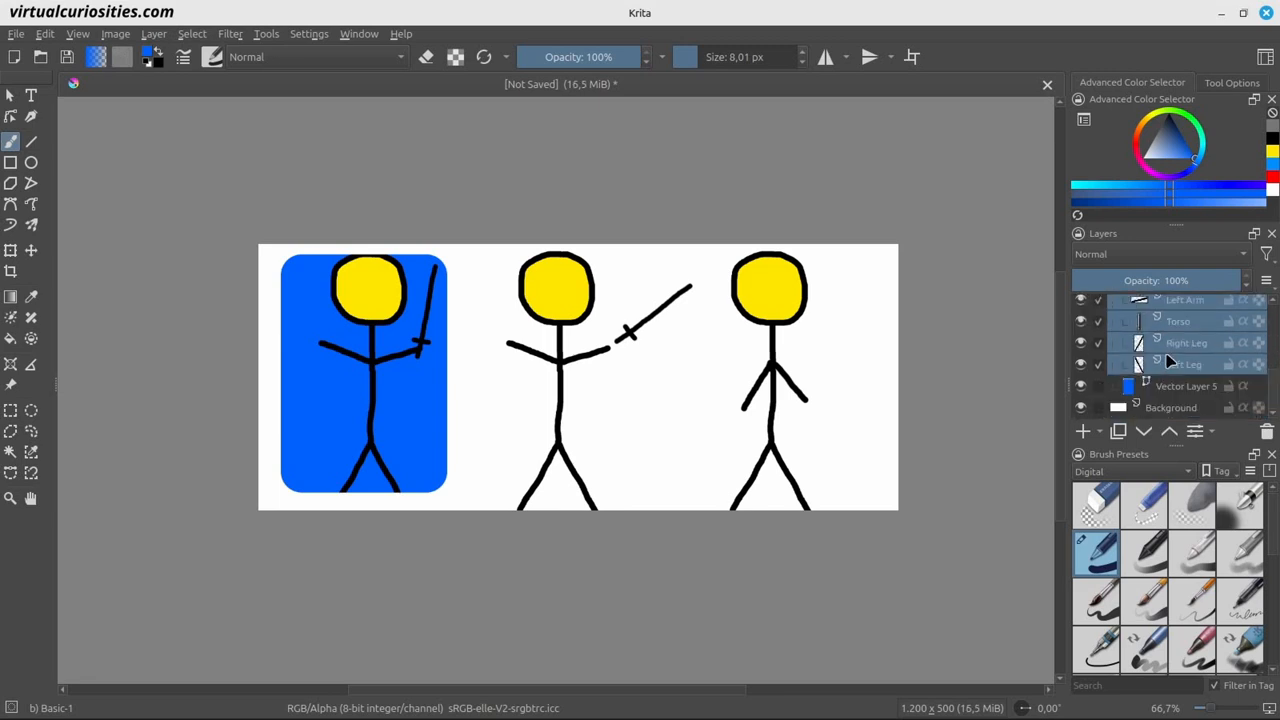
scroll(1188, 360, up, 3)
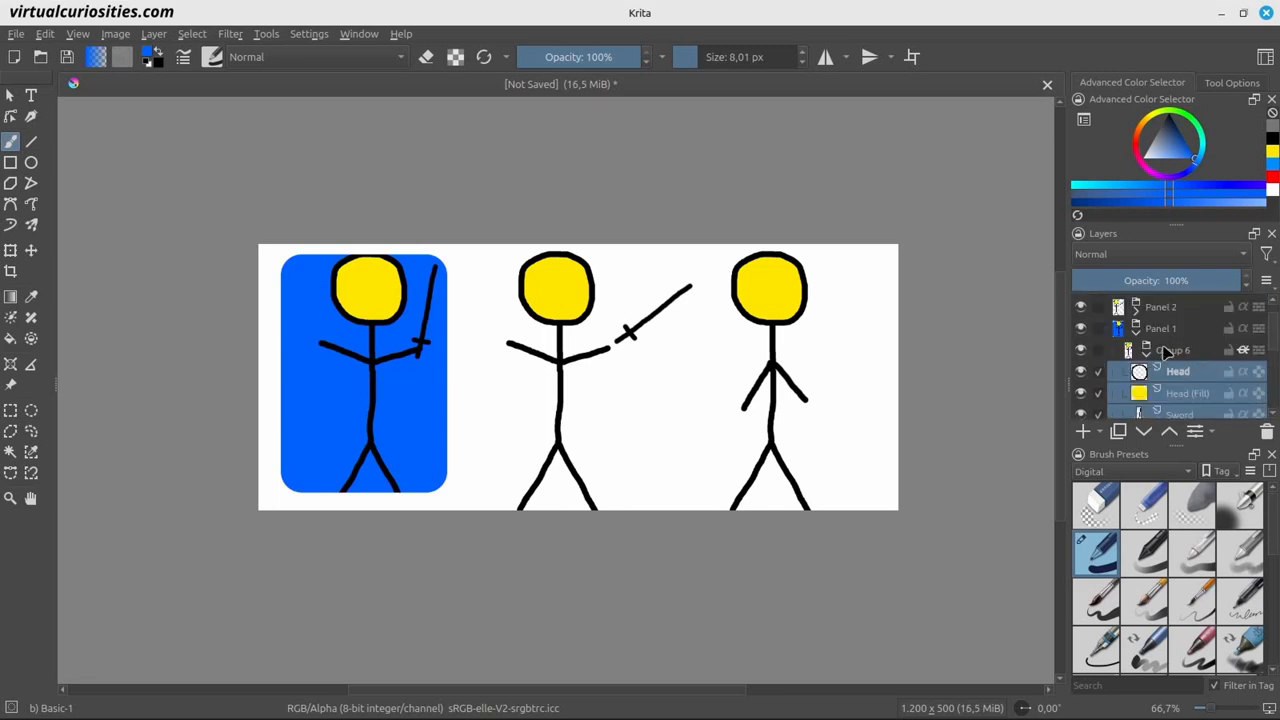
scroll(1190, 355, down, 2)
scroll(1190, 355, up, 2)
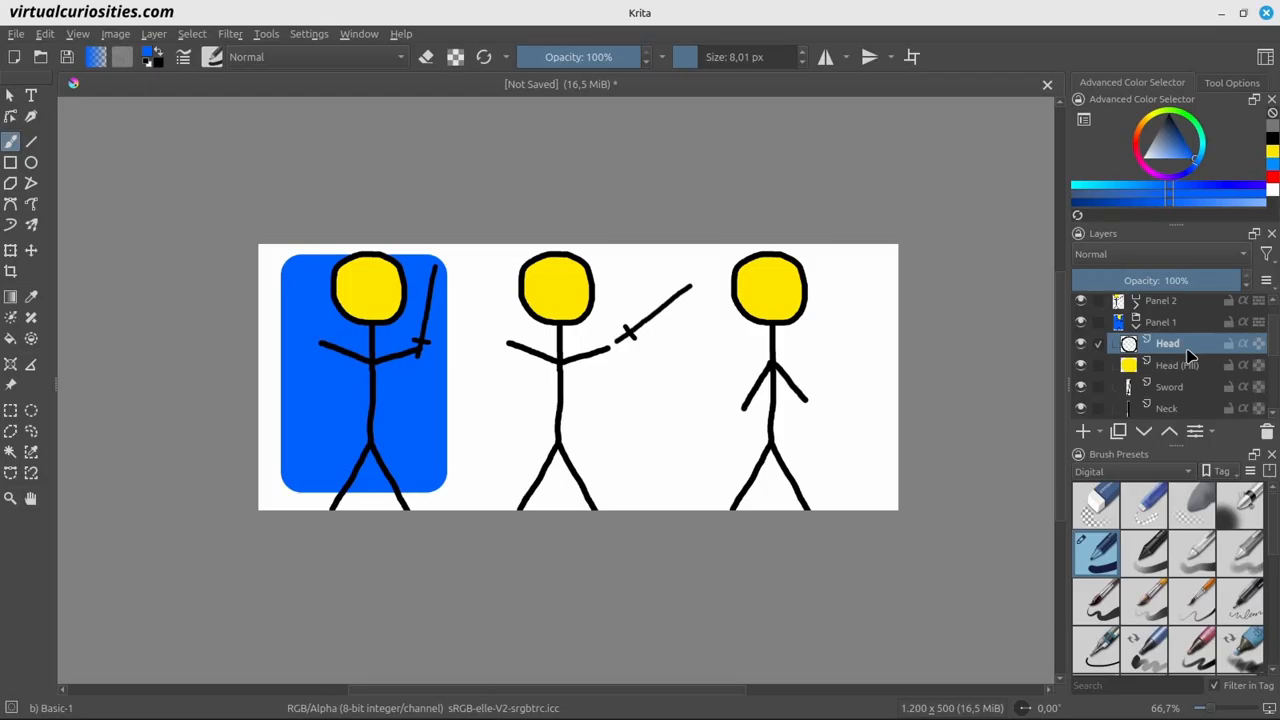
Move the blue rectangle's vector layer above Head at the top of the Panel 1 group
scroll(1190, 360, down, 5)
click(1195, 387)
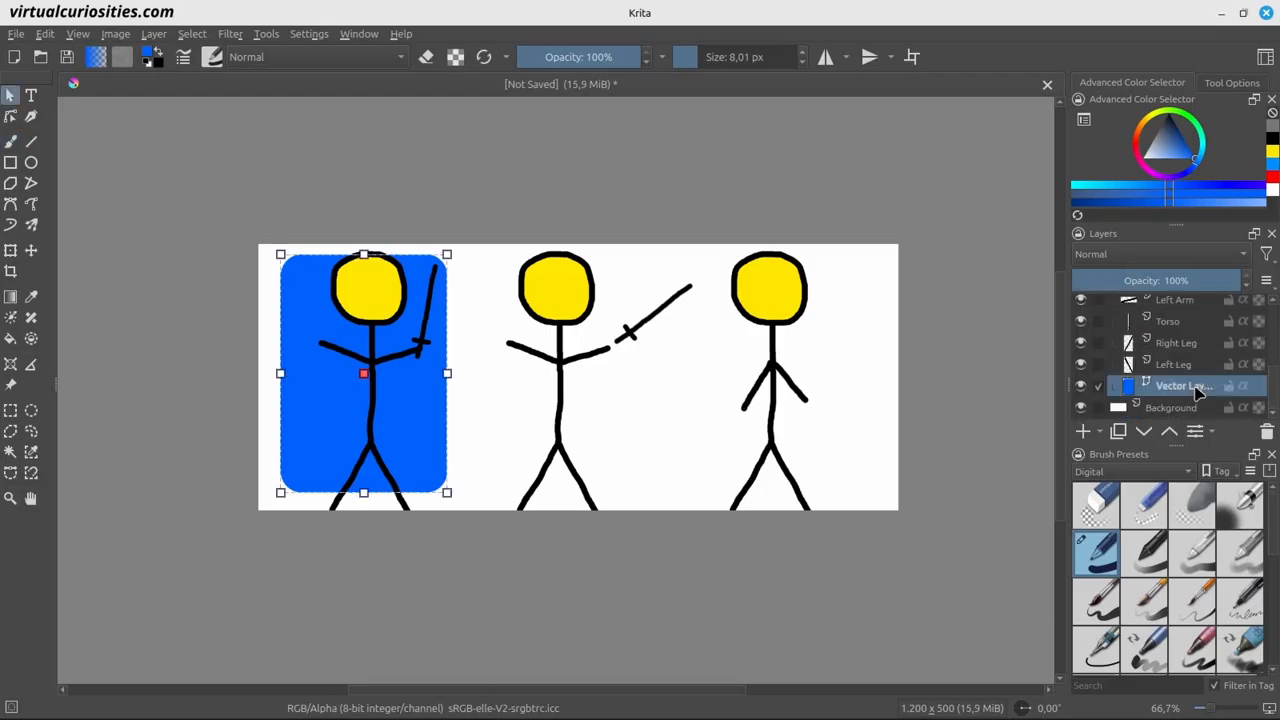
drag(1172, 393, 1192, 326)
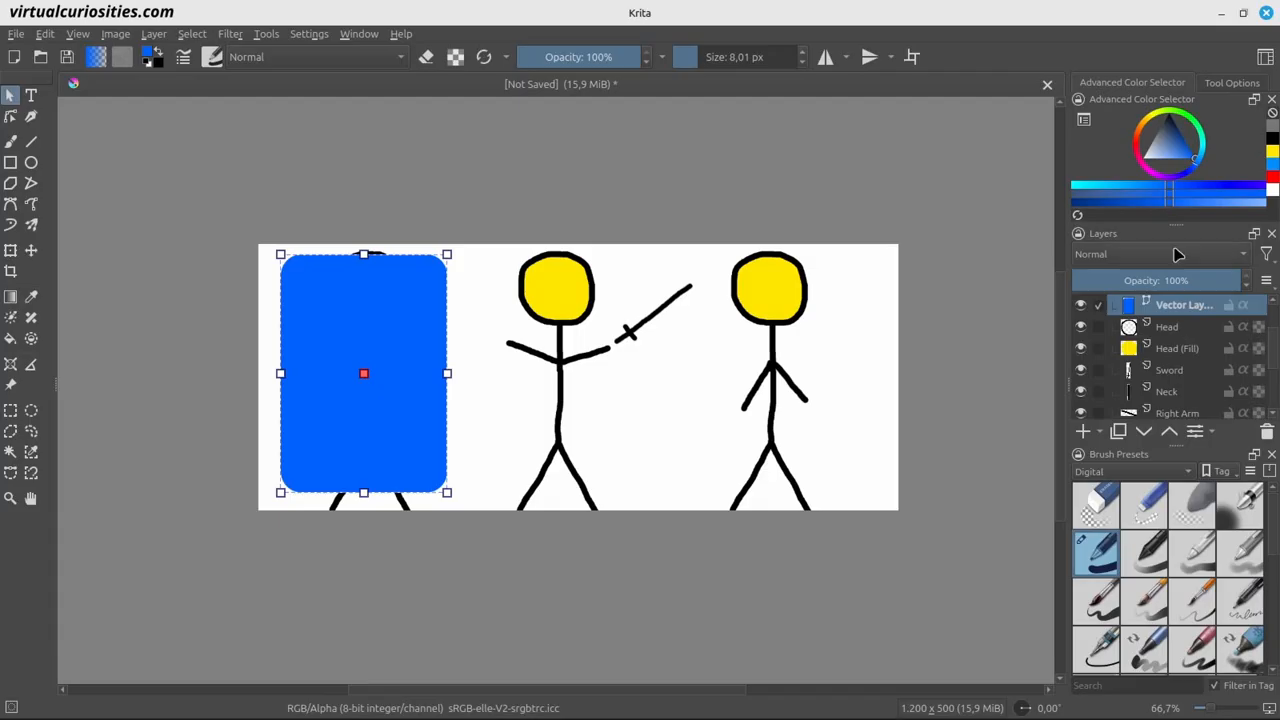
Set the vector layer's blending mode to Destination Atop, test-shift the blue rectangle slightly and undo the shift
click(1183, 255)
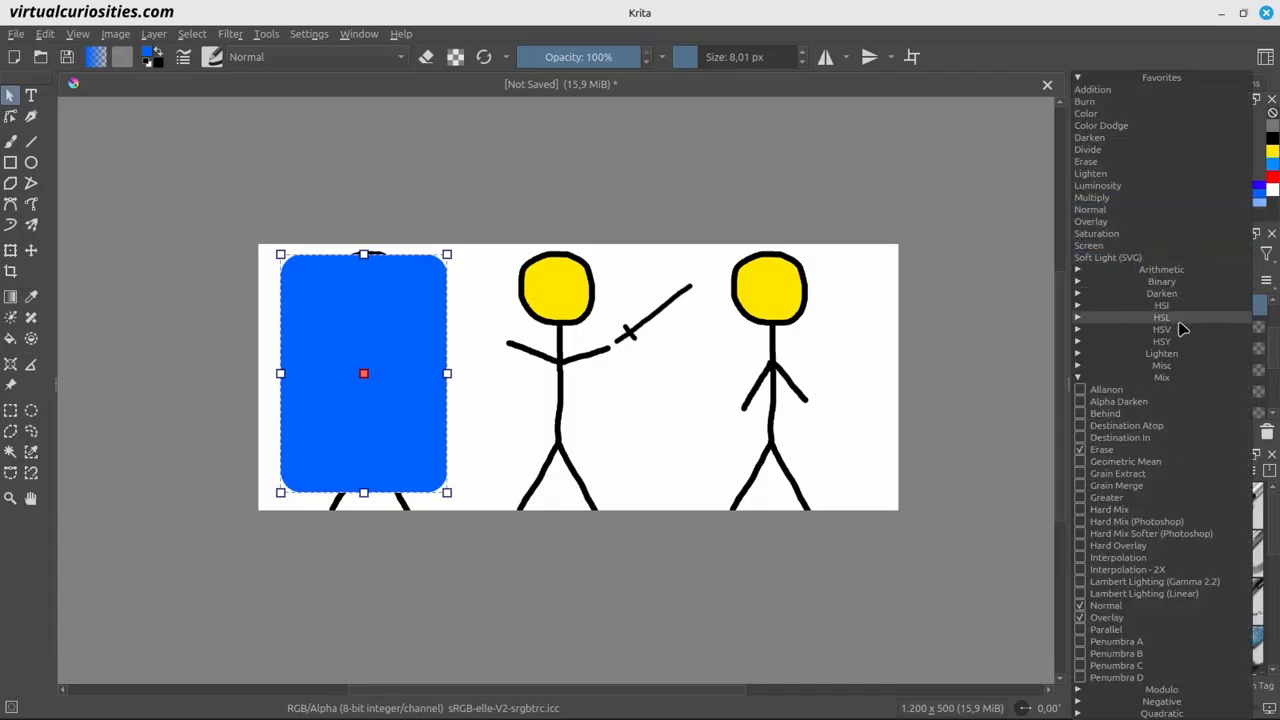
click(1180, 428)
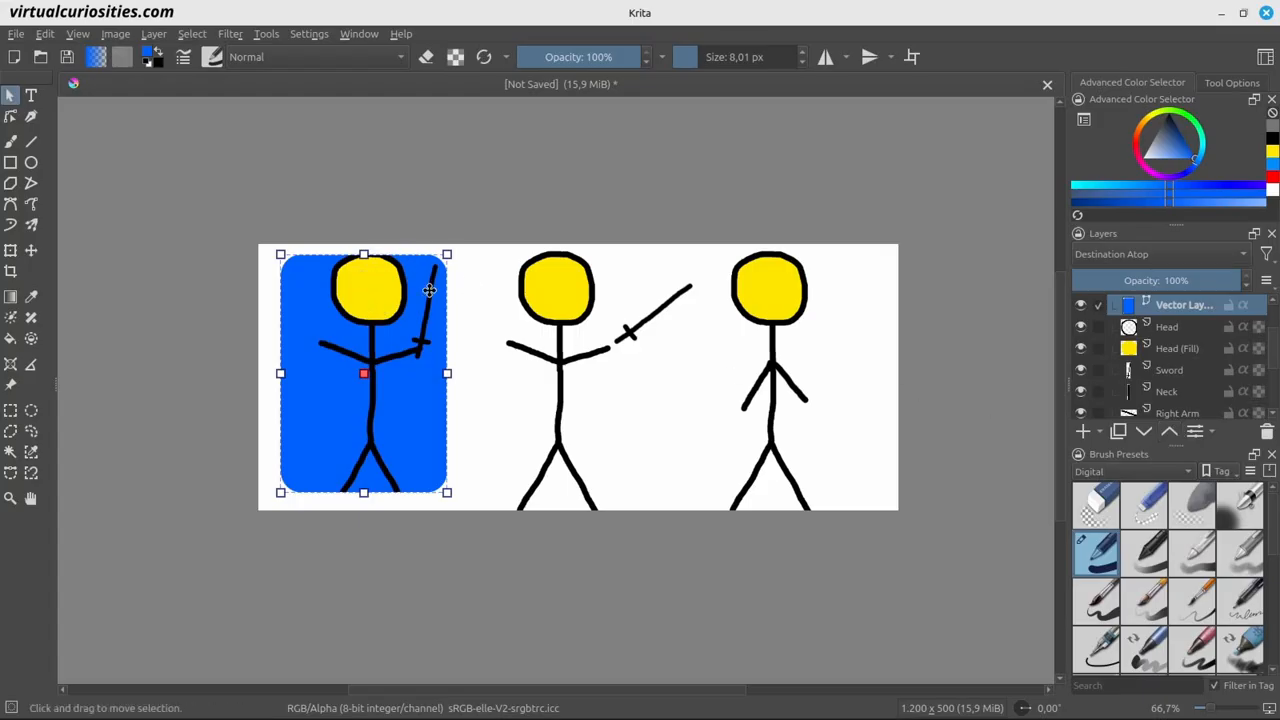
drag(429, 308, 415, 331)
key(ctrl+z)
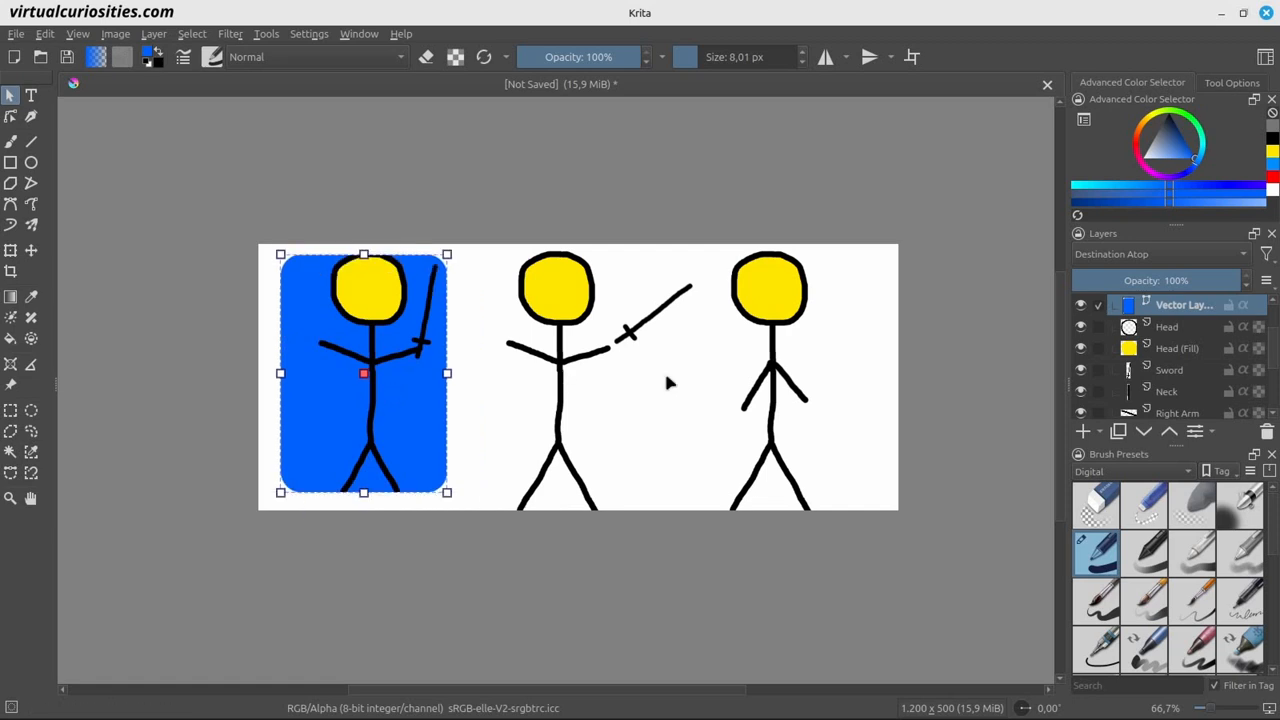
Make the hidden vector background layers in the Panel 2 and Panel 3 groups visible
scroll(1146, 332, up, 3)
click(1137, 328)
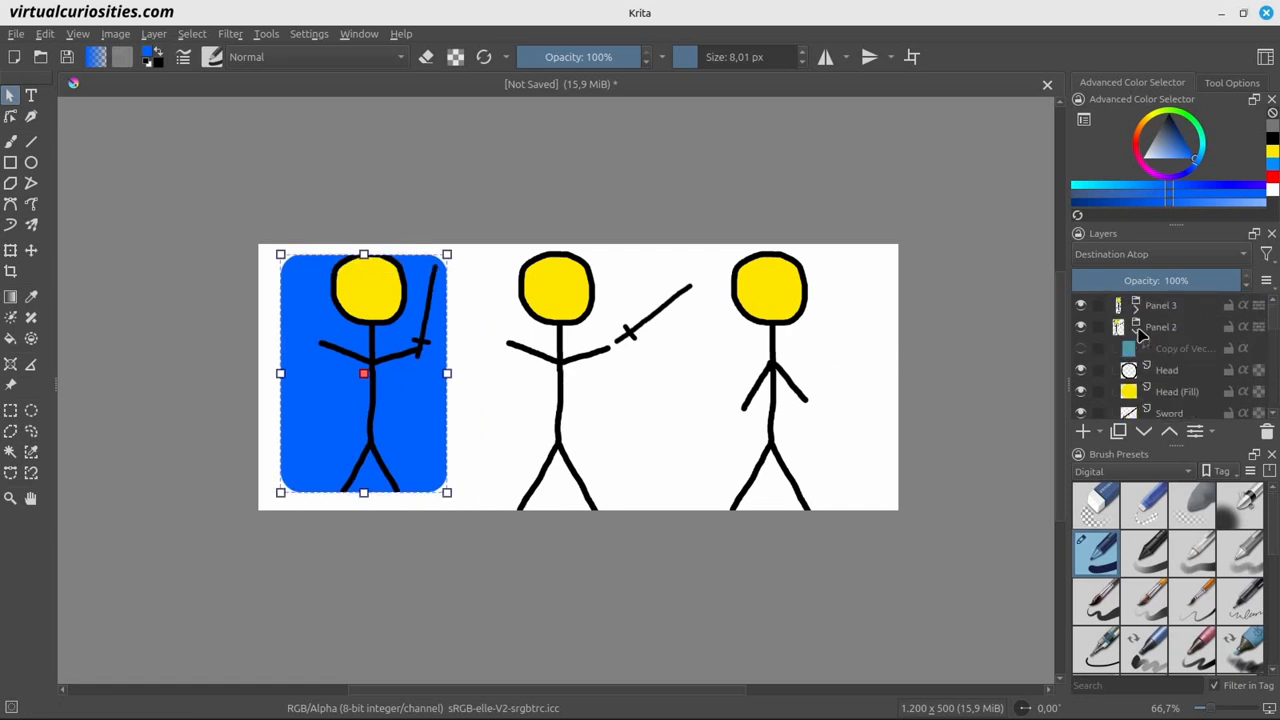
click(1080, 348)
click(1136, 305)
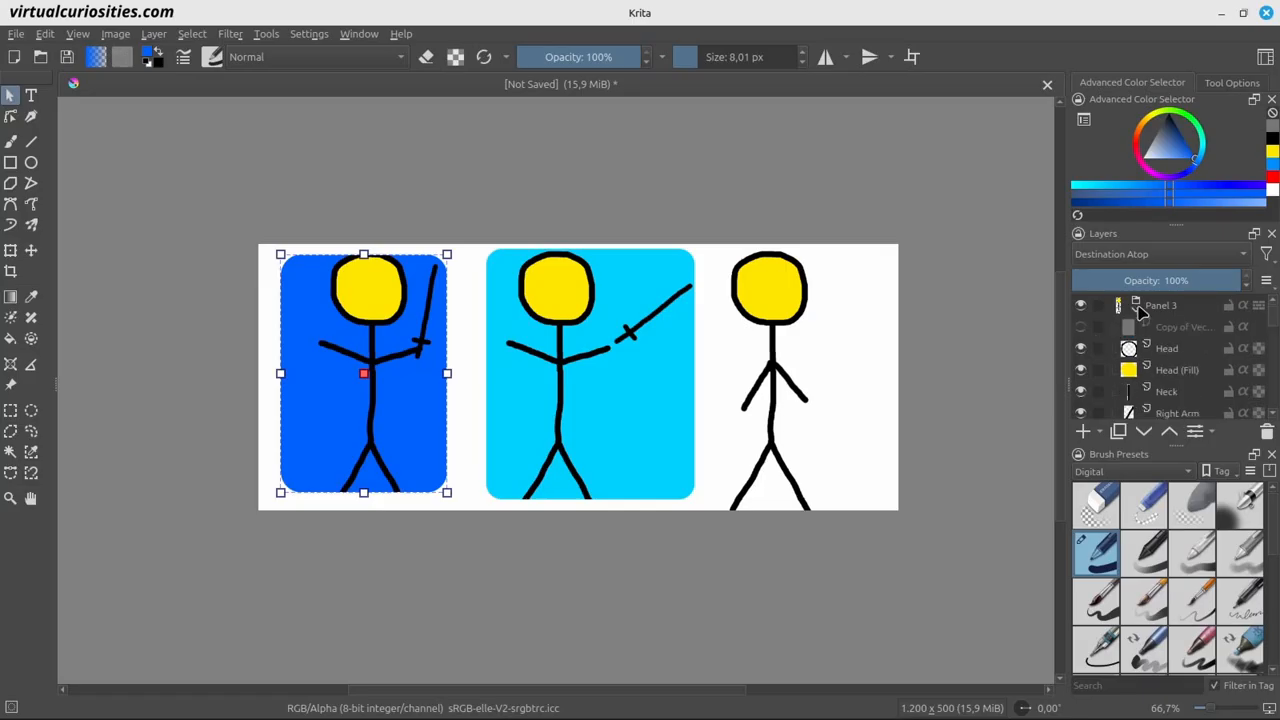
click(1080, 327)
Shift the gray Panel 3 background slightly right and down, and the cyan Panel 2 background slightly right
click(1177, 330)
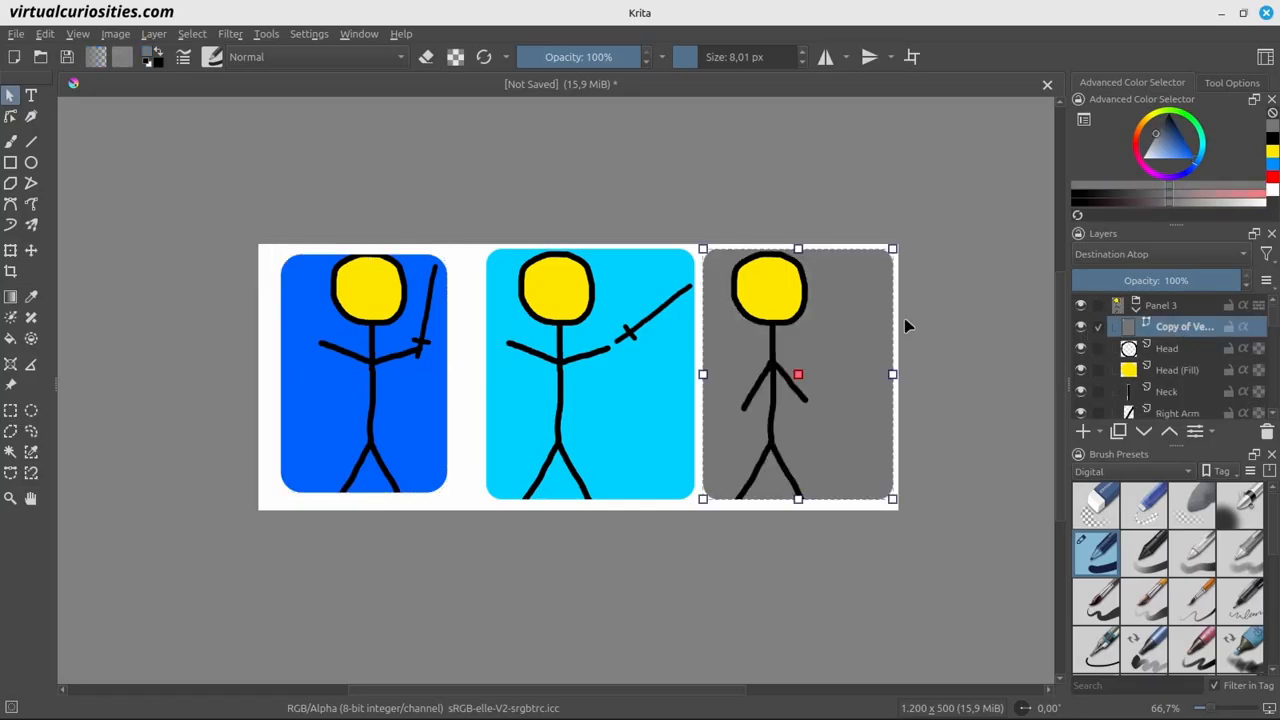
mouse_move(801, 318)
mouse_down()
mouse_move(781, 315)
mouse_move(824, 318)
mouse_move(811, 321)
mouse_up()
click(1136, 305)
click(1177, 348)
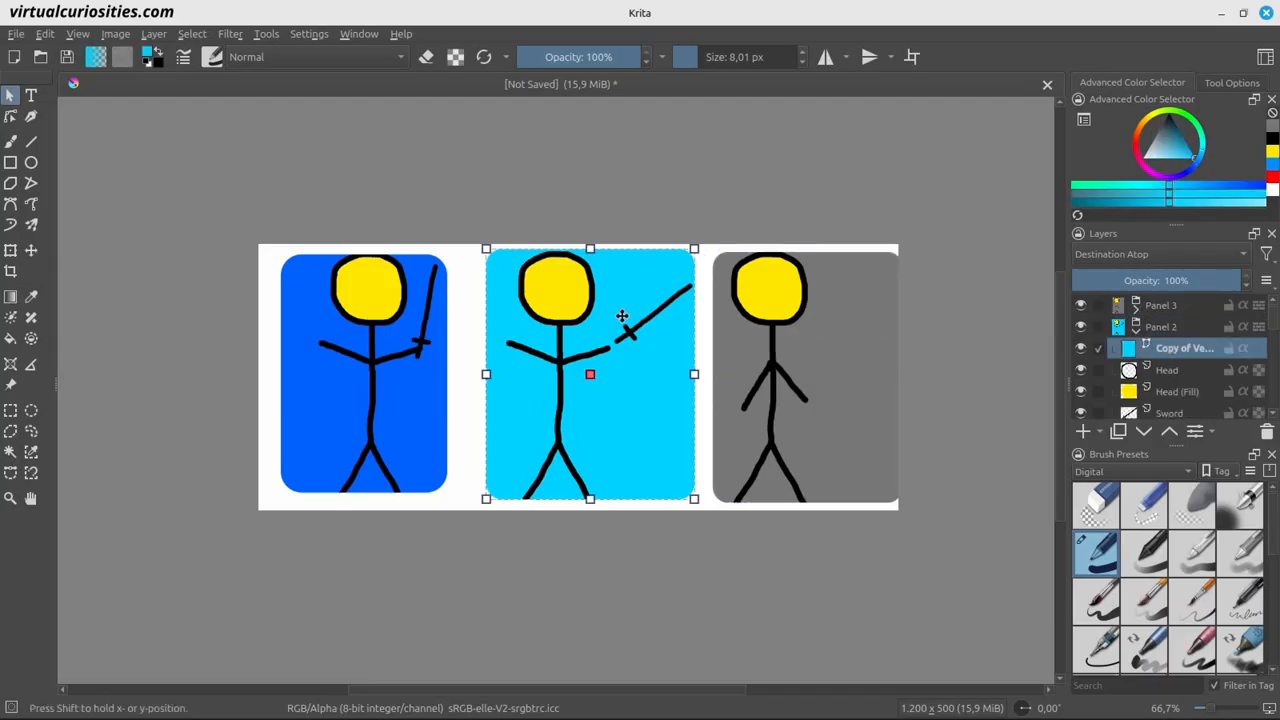
mouse_move(623, 317)
mouse_down()
mouse_move(651, 317)
mouse_move(636, 318)
mouse_up()
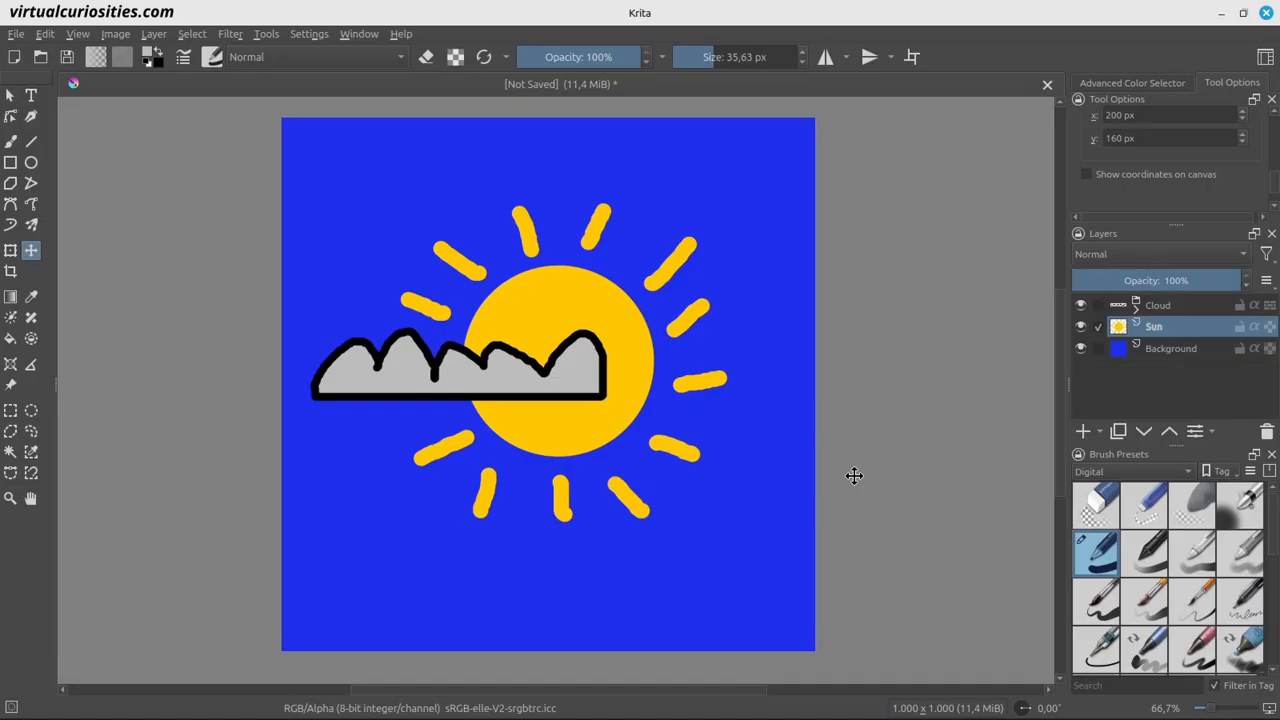
Add a clone layer of the Cloud group
mouse_move(1160, 330)
click(11, 96)
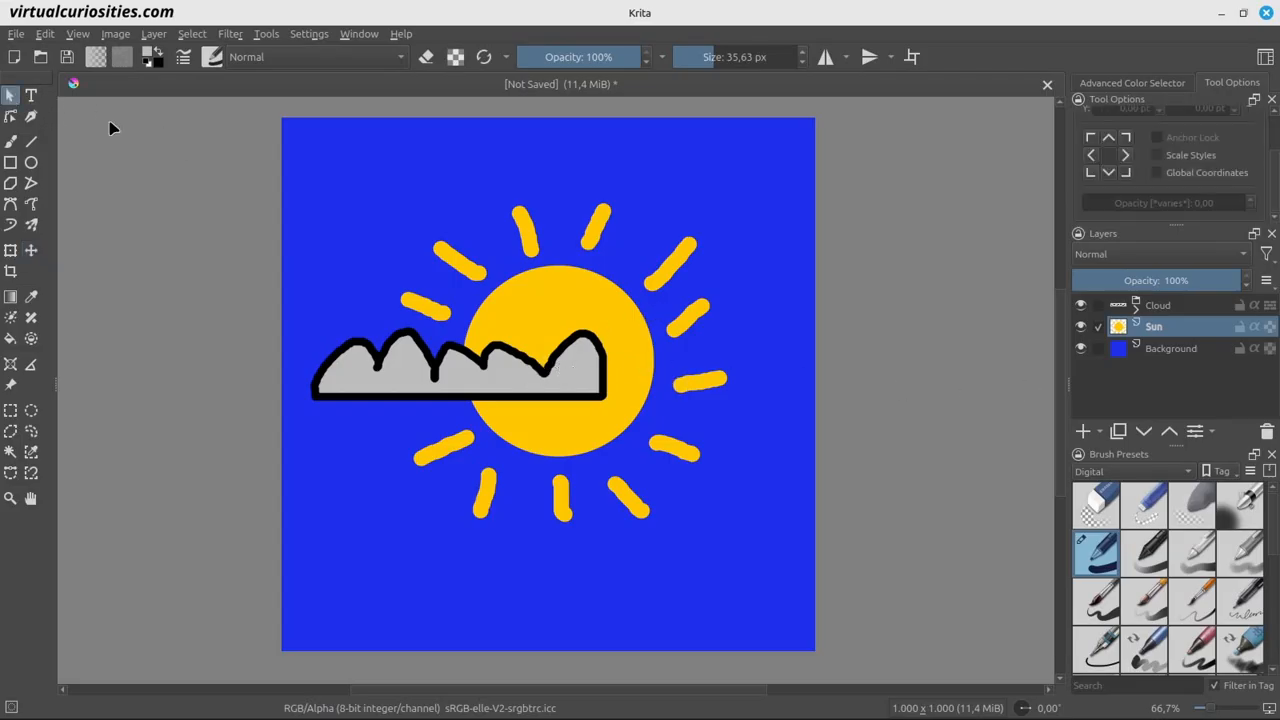
click(1160, 306)
click(1100, 431)
click(1130, 489)
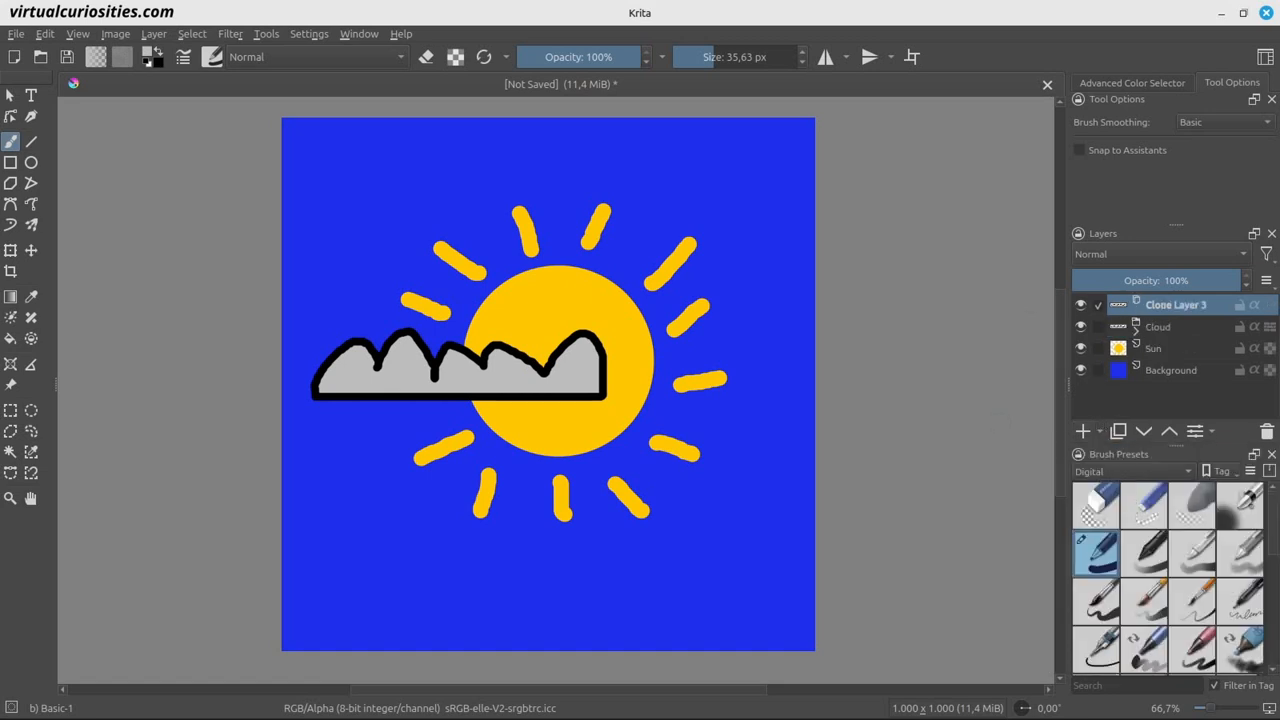
Move the cloned cloud right and slightly down across the sun, and set the clone layer's blending mode to Behind
key(t)
mouse_move(587, 363)
mouse_down()
mouse_move(714, 277)
mouse_move(791, 371)
mouse_move(754, 388)
mouse_up()
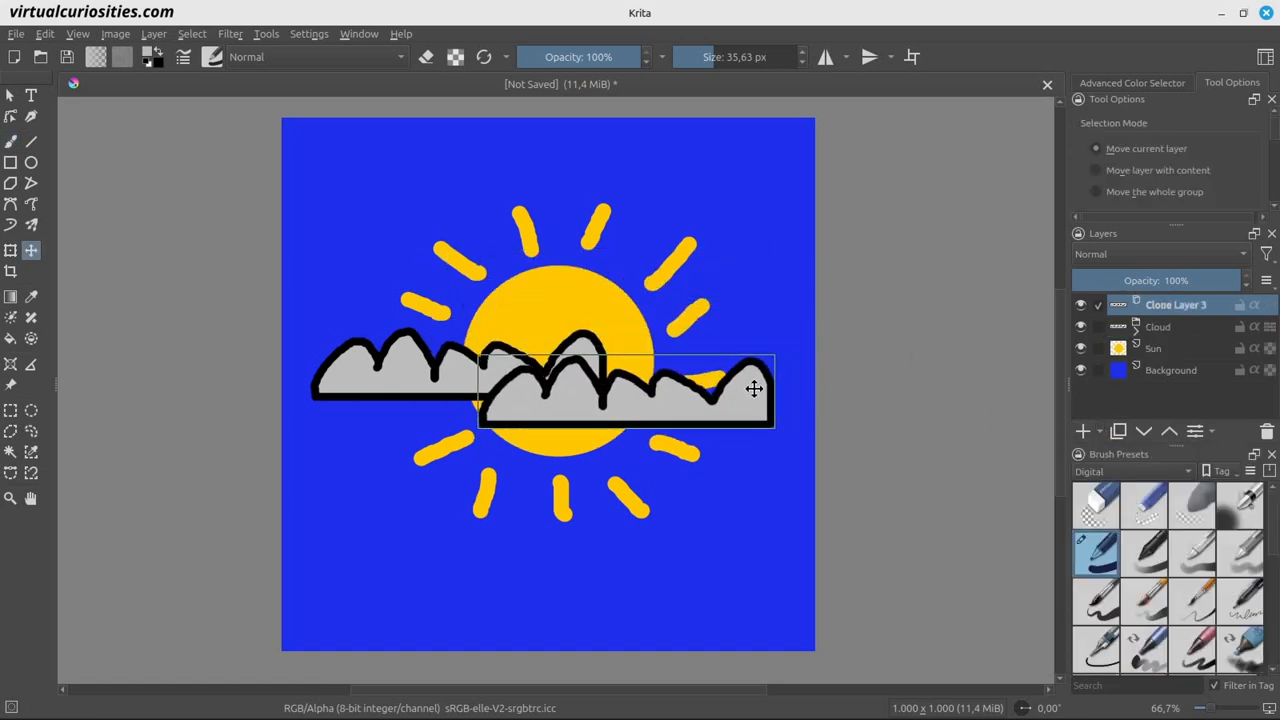
click(1130, 256)
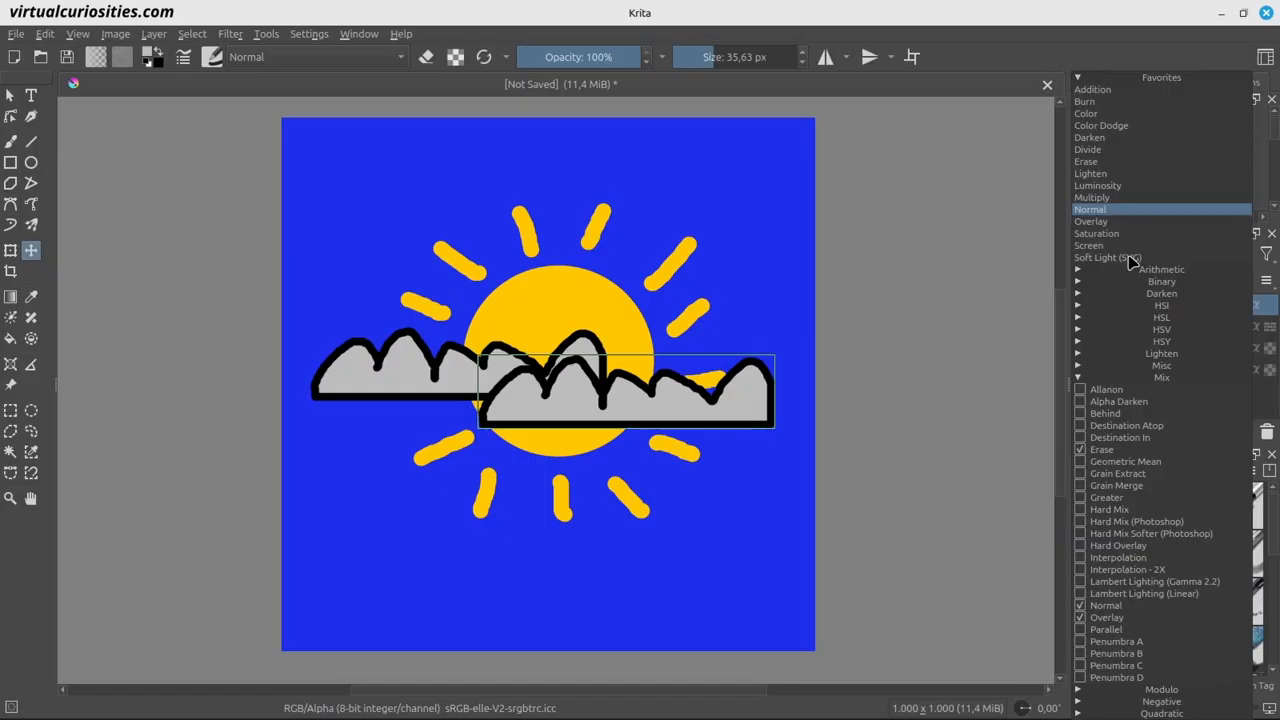
click(1143, 414)
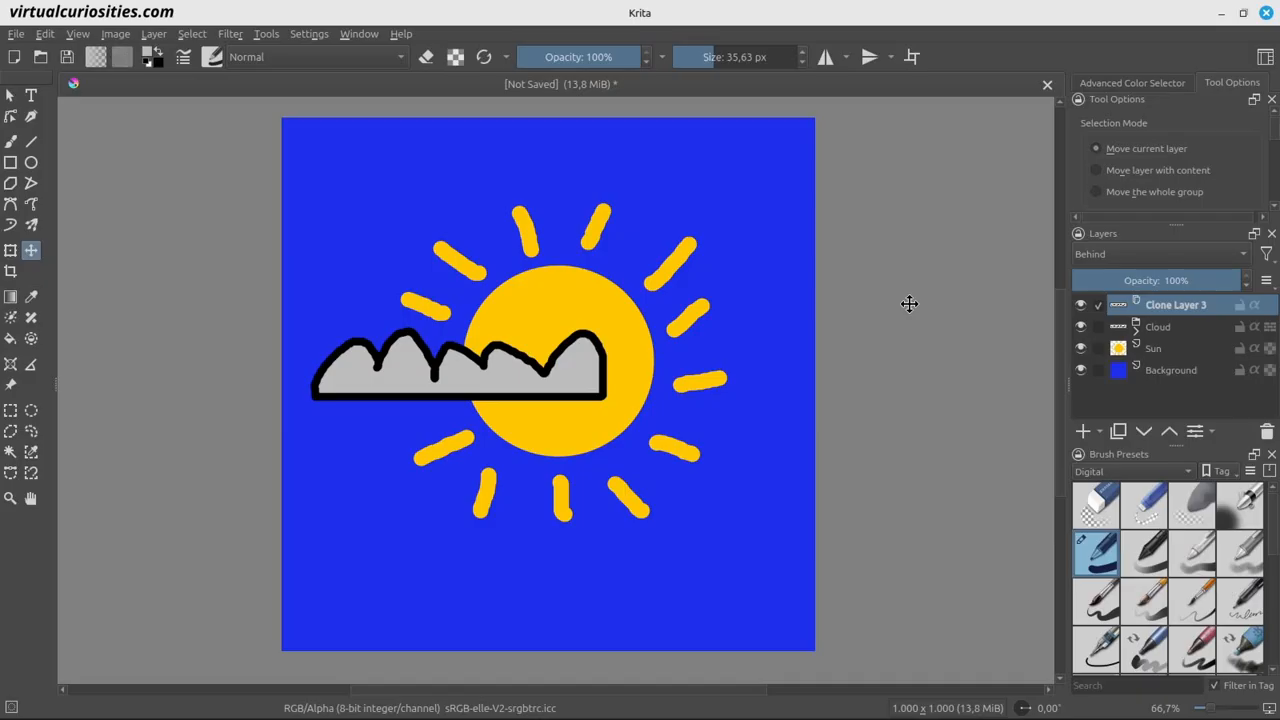
Group the clone, Cloud and Sun layers above the background, and shift the cloned cloud slightly left and down
click(1172, 369)
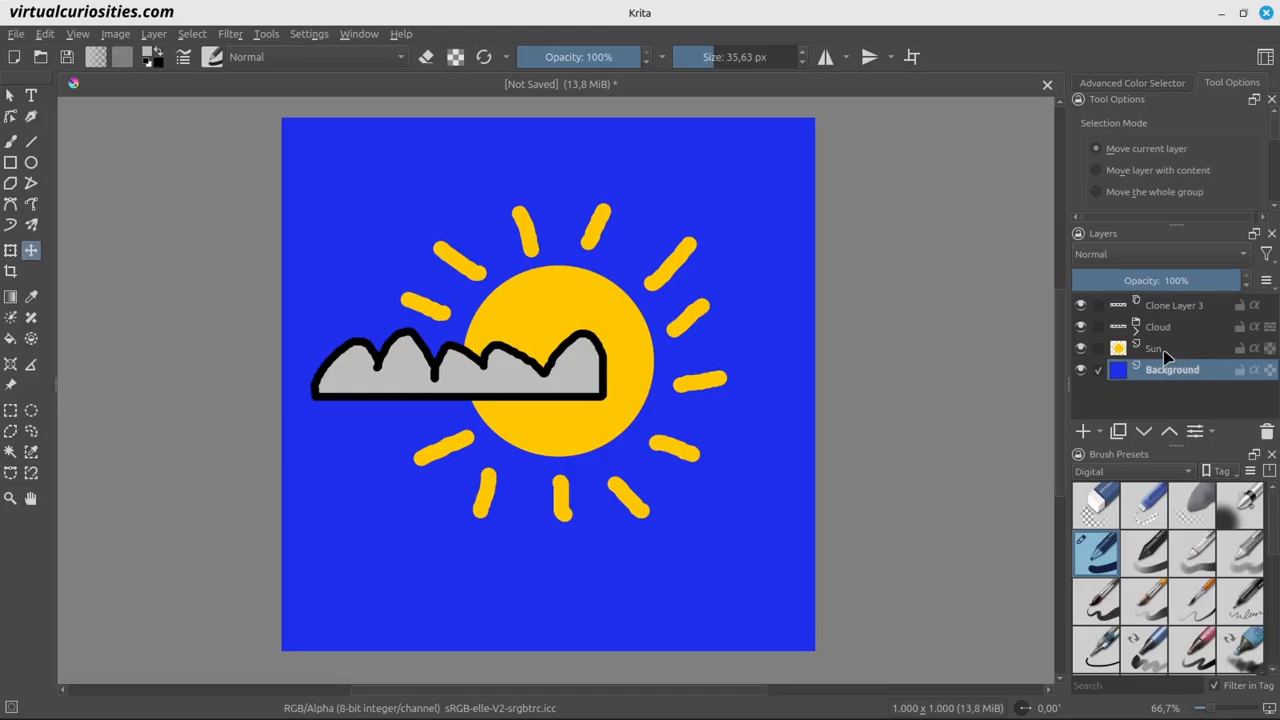
click(1168, 309)
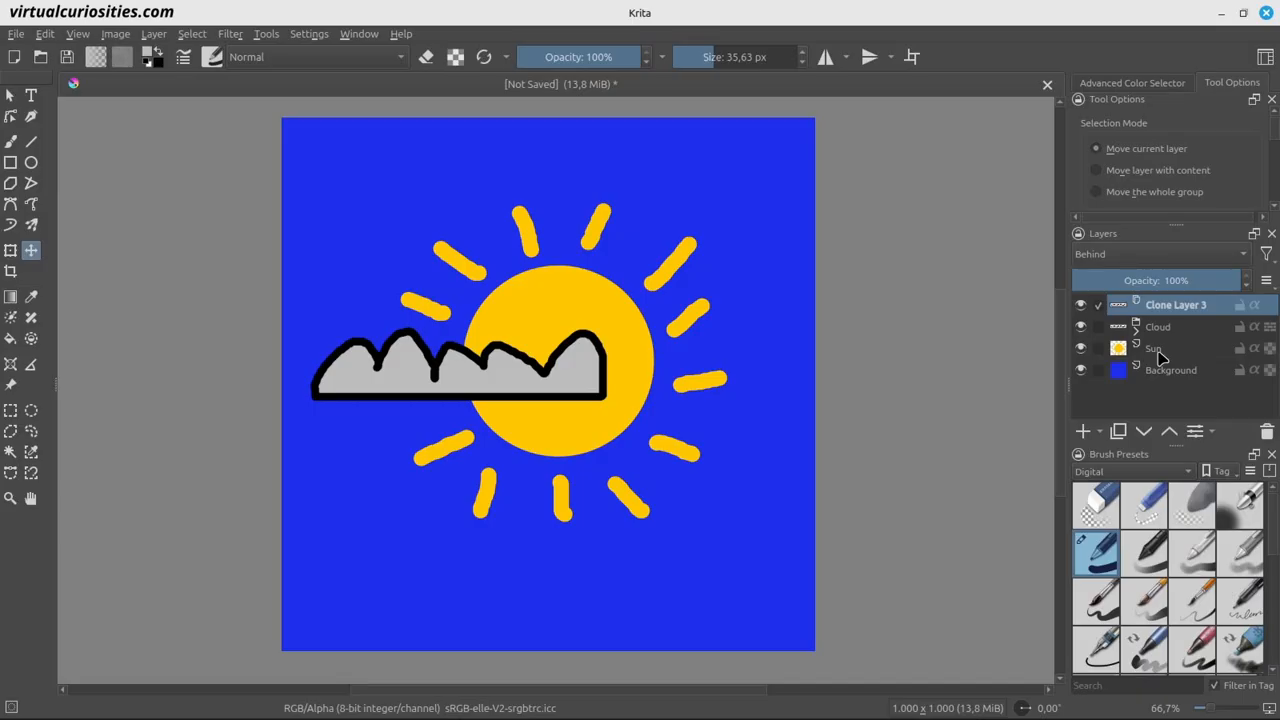
shift+click(1158, 352)
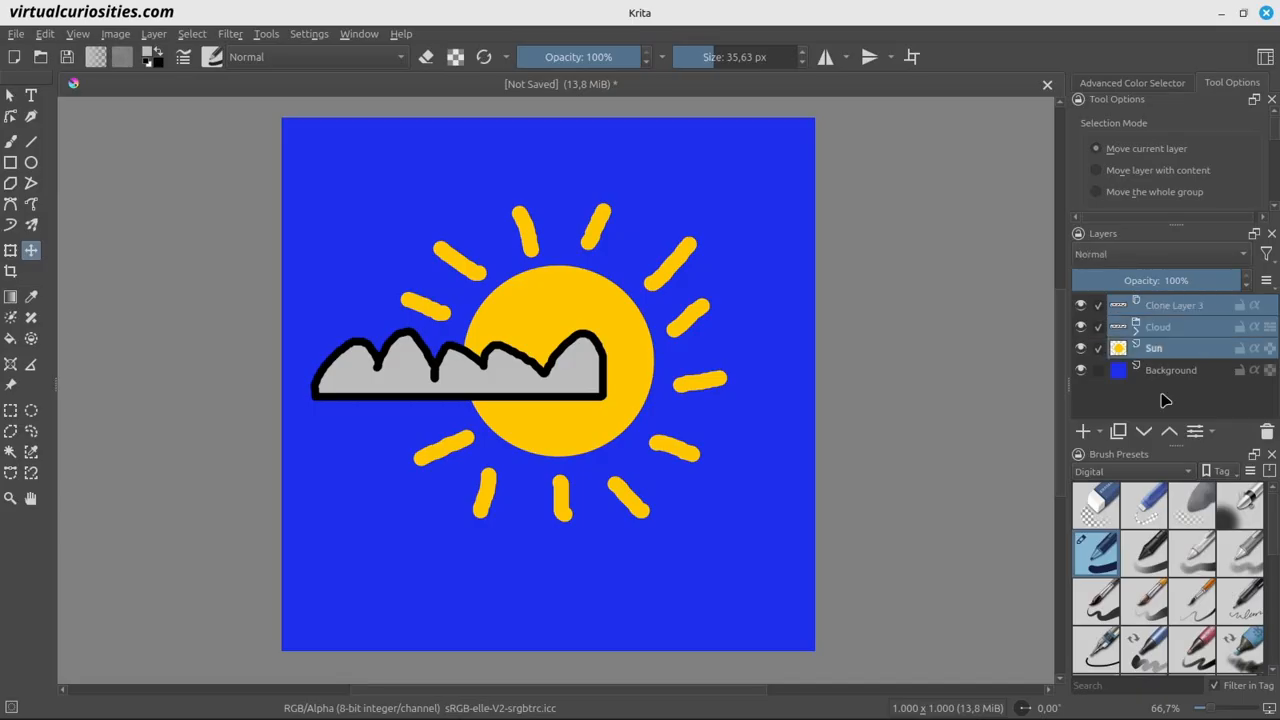
key(ctrl+g)
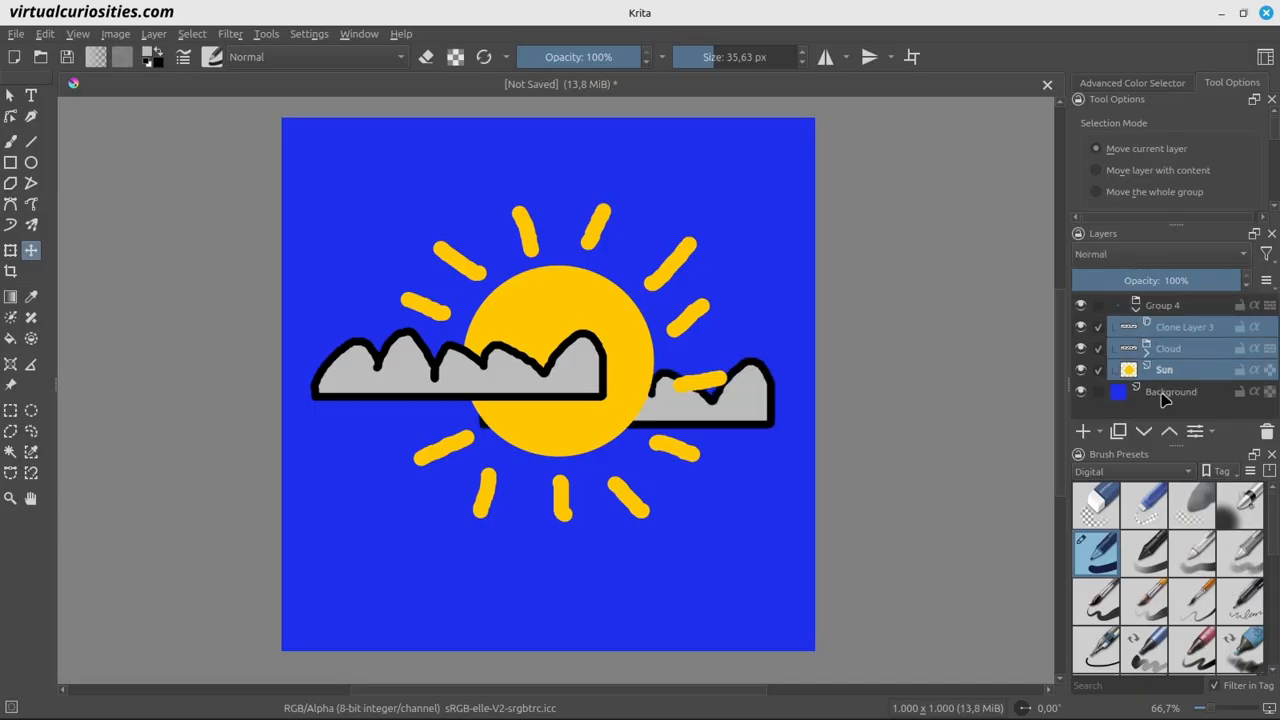
click(1172, 330)
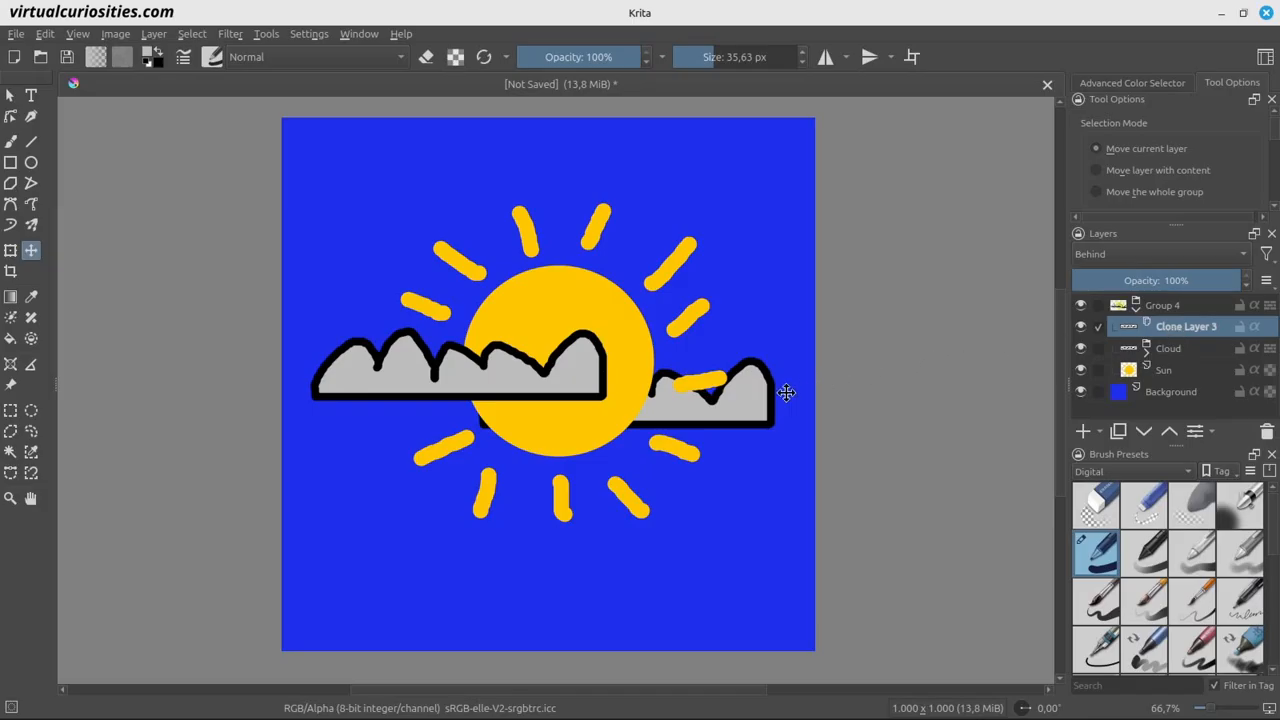
mouse_move(750, 394)
mouse_down()
mouse_move(749, 417)
mouse_move(766, 366)
mouse_move(726, 416)
mouse_move(766, 423)
mouse_move(777, 371)
mouse_move(734, 394)
mouse_move(738, 443)
mouse_move(740, 269)
mouse_move(757, 394)
mouse_move(737, 429)
mouse_move(780, 414)
mouse_move(774, 354)
mouse_move(731, 406)
mouse_move(755, 431)
mouse_move(754, 380)
mouse_move(717, 394)
mouse_move(774, 300)
mouse_move(739, 413)
mouse_up()
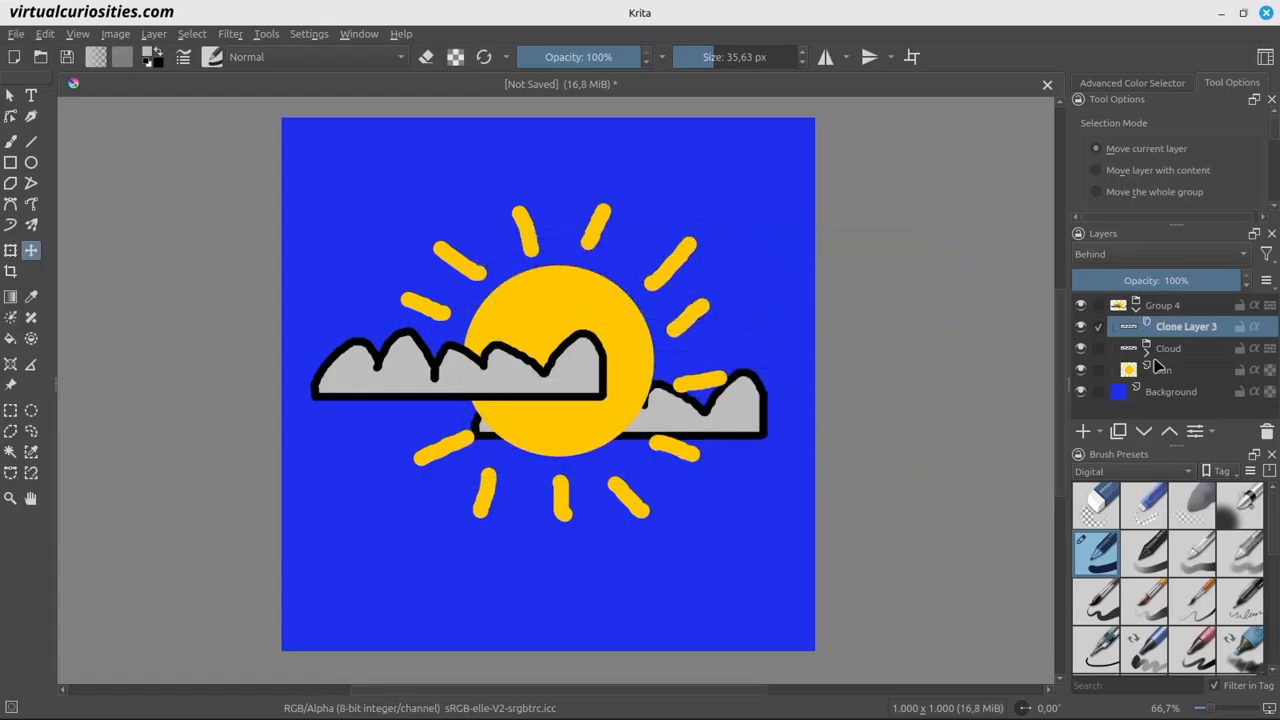
Group the clone and Cloud layers inside the existing group and set this nested group to pass-through
ctrl+click(1176, 349)
key(ctrl+g)
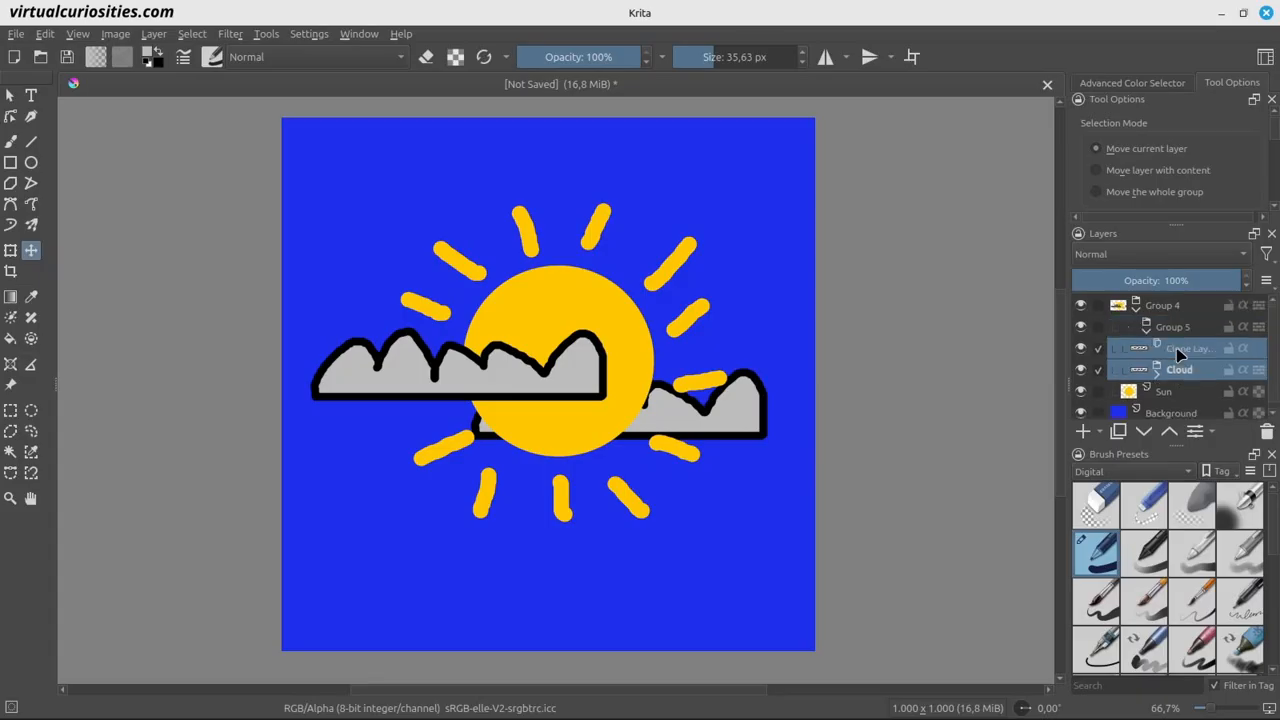
click(1259, 328)
Toggle the nested cloud group's visibility repeatedly to compare the picture with and without both clouds
click(1081, 327)
click(1081, 327)
click(1081, 327)
click(1081, 327)
click(1081, 327)
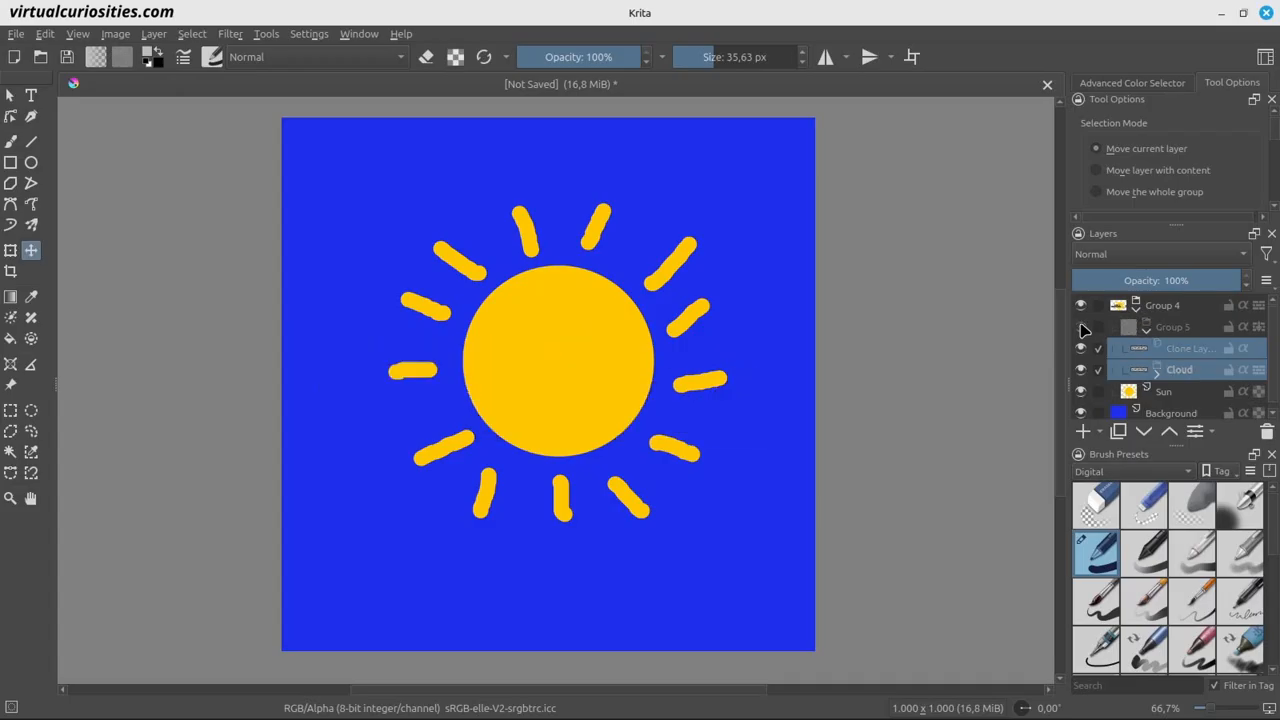
click(1081, 327)
click(1081, 327)
click(1081, 327)
click(1081, 327)
click(1081, 327)
click(1081, 327)
click(1081, 327)
click(1081, 327)
click(1081, 327)
click(1081, 327)
click(1081, 327)
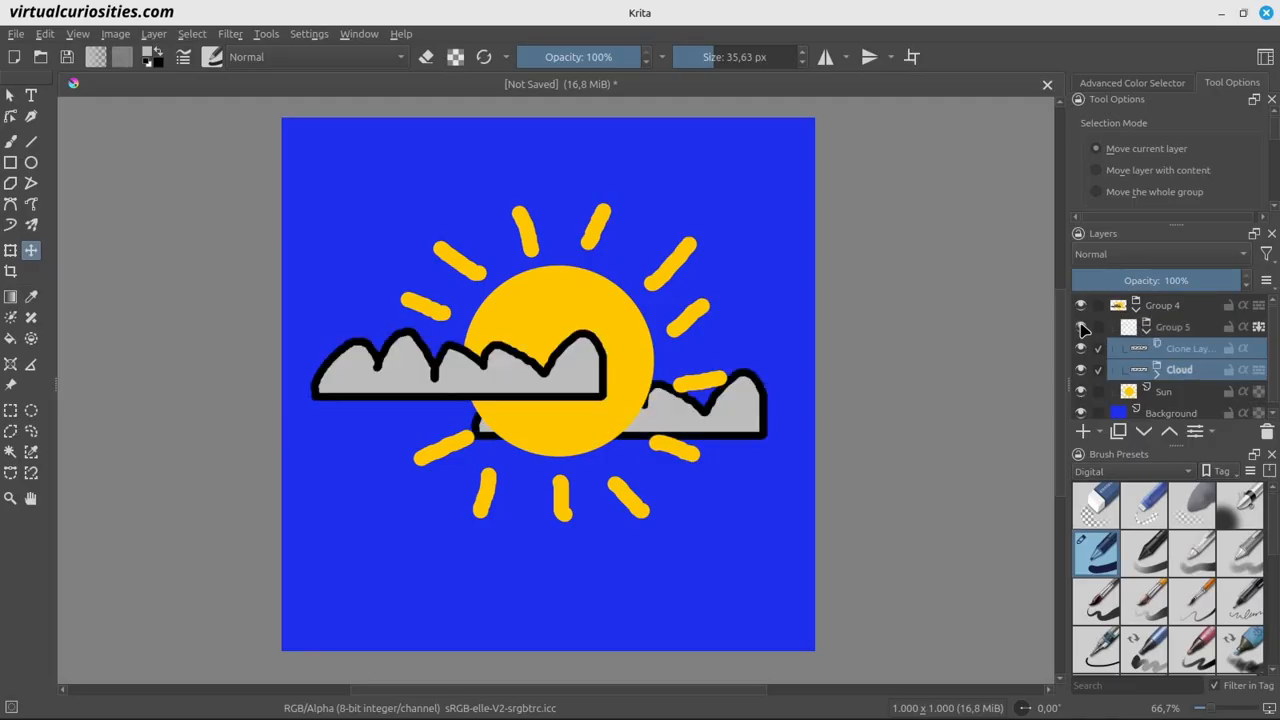
click(1081, 327)
click(1081, 327)
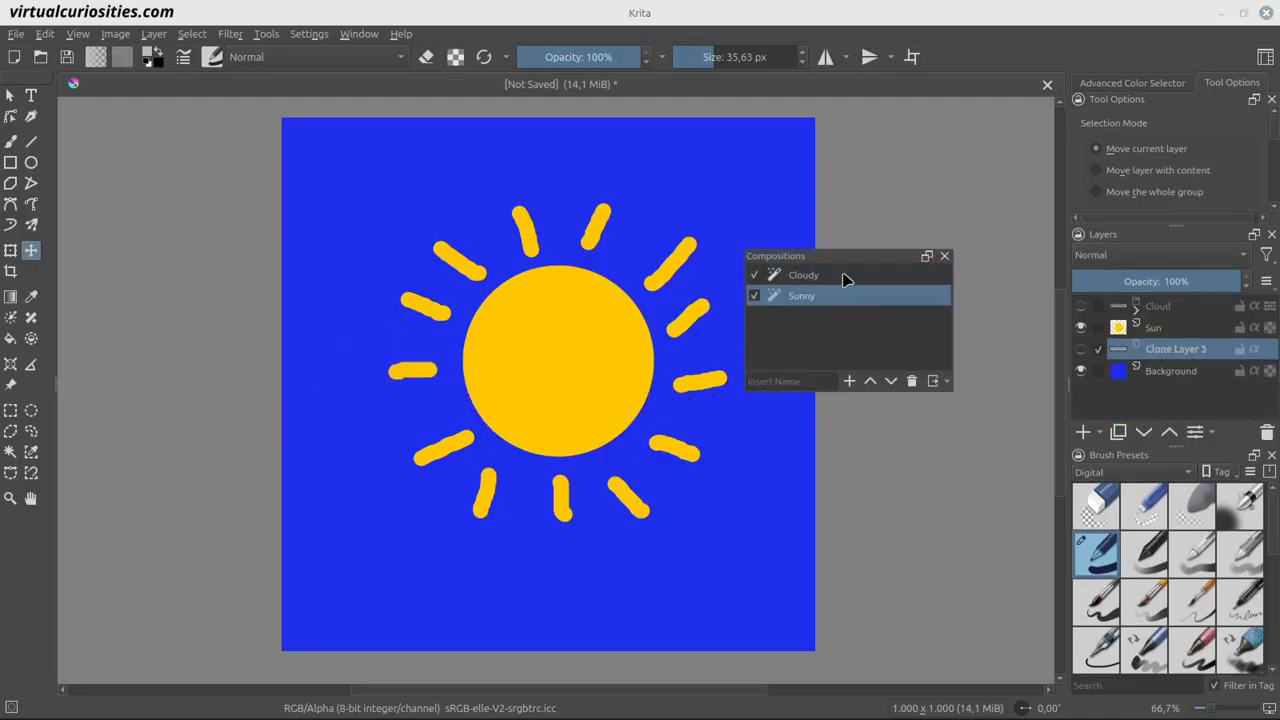
Switch back and forth between the Cloudy and Sunny compositions to compare them, ending on Cloudy
click(843, 276)
click(848, 298)
click(847, 281)
click(848, 297)
click(843, 280)
click(845, 300)
click(843, 279)
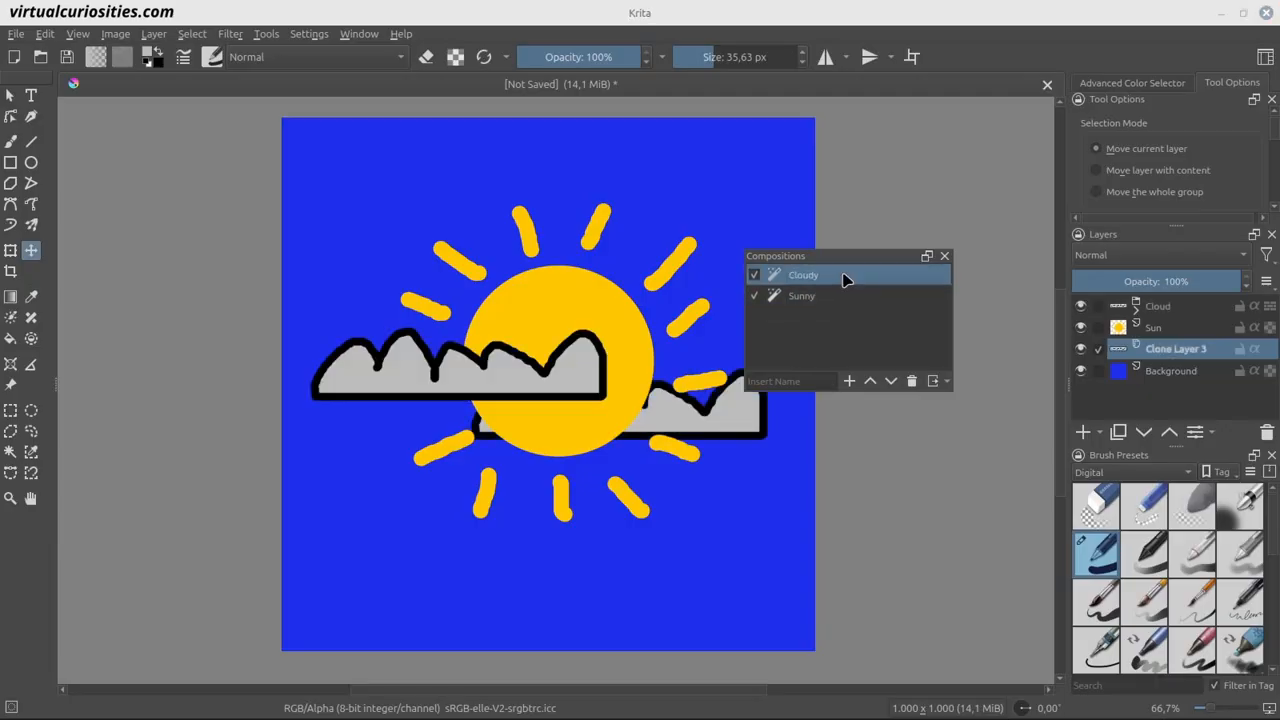
click(846, 298)
click(843, 279)
click(846, 300)
click(846, 277)
click(846, 300)
click(846, 277)
click(846, 298)
click(843, 277)
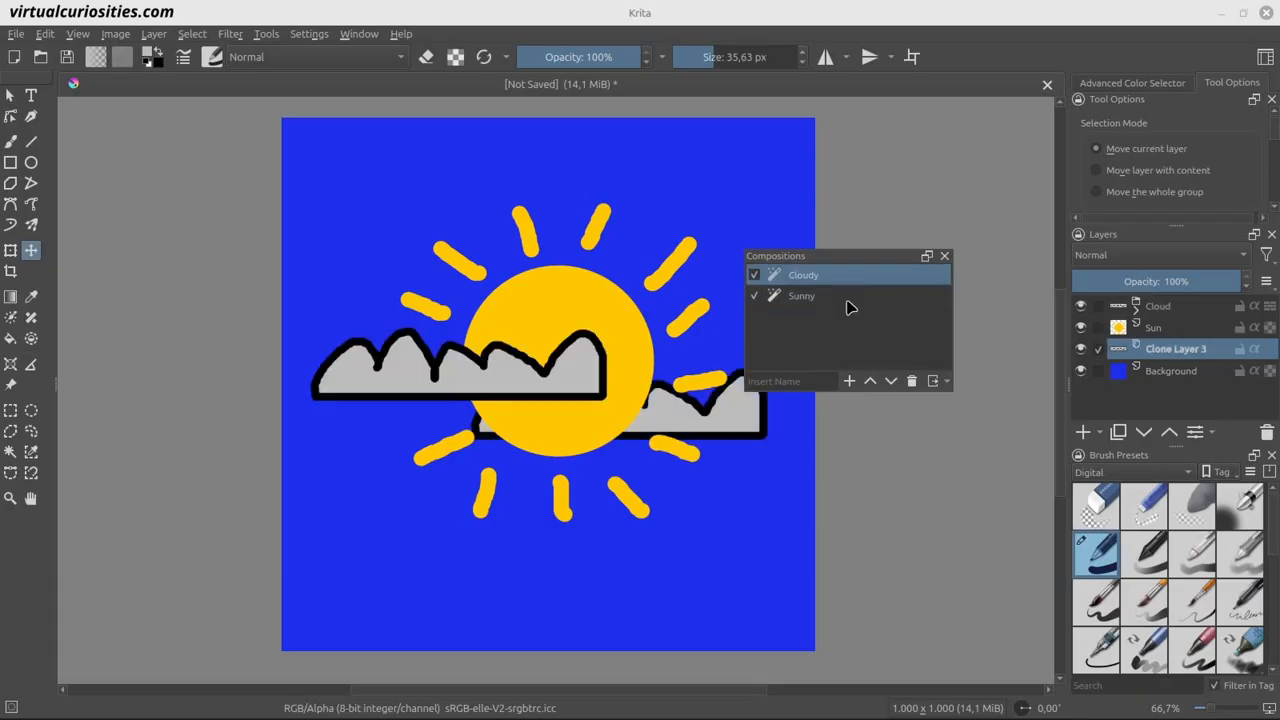